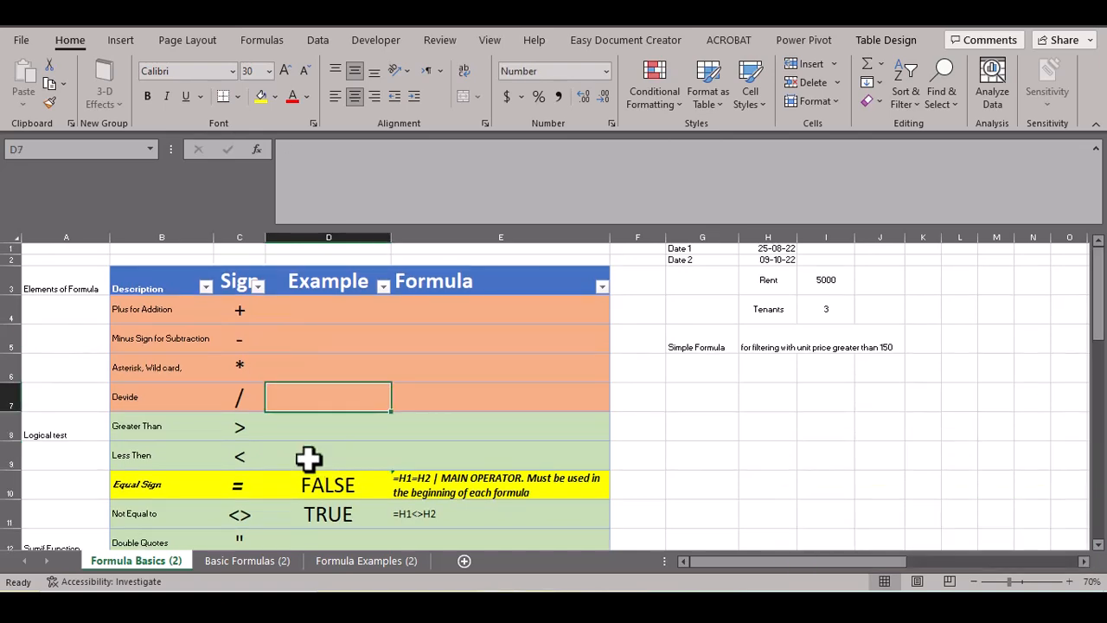
Clear the example formula from the Equal Sign row, cell D10
scroll(309, 459, "down", 2)
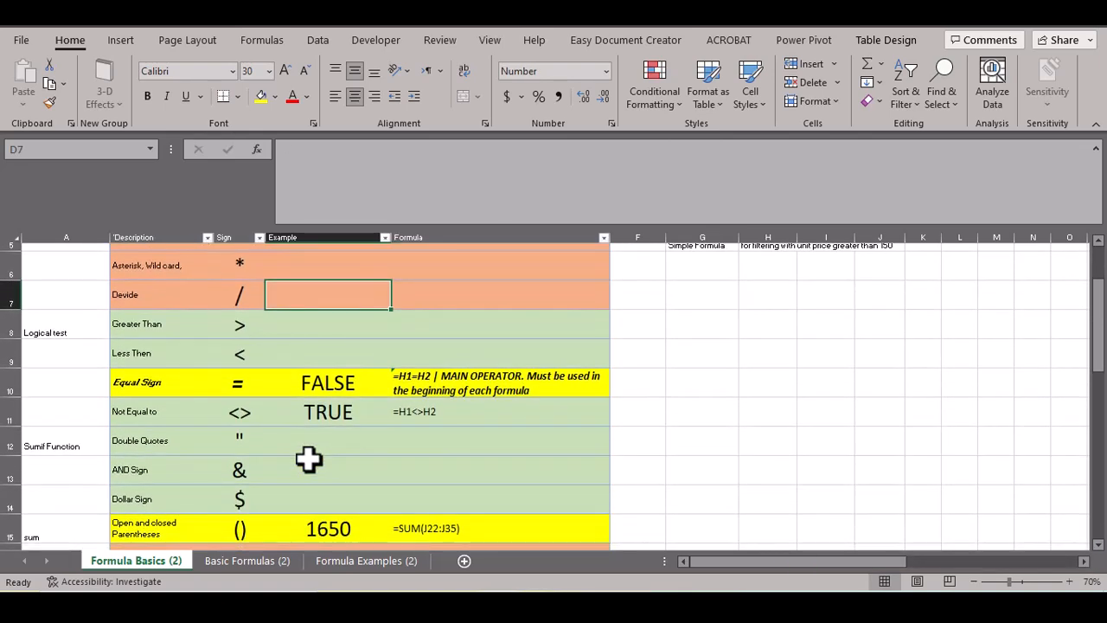
key("Down")
key("Down")
key("Down")
key("Delete")
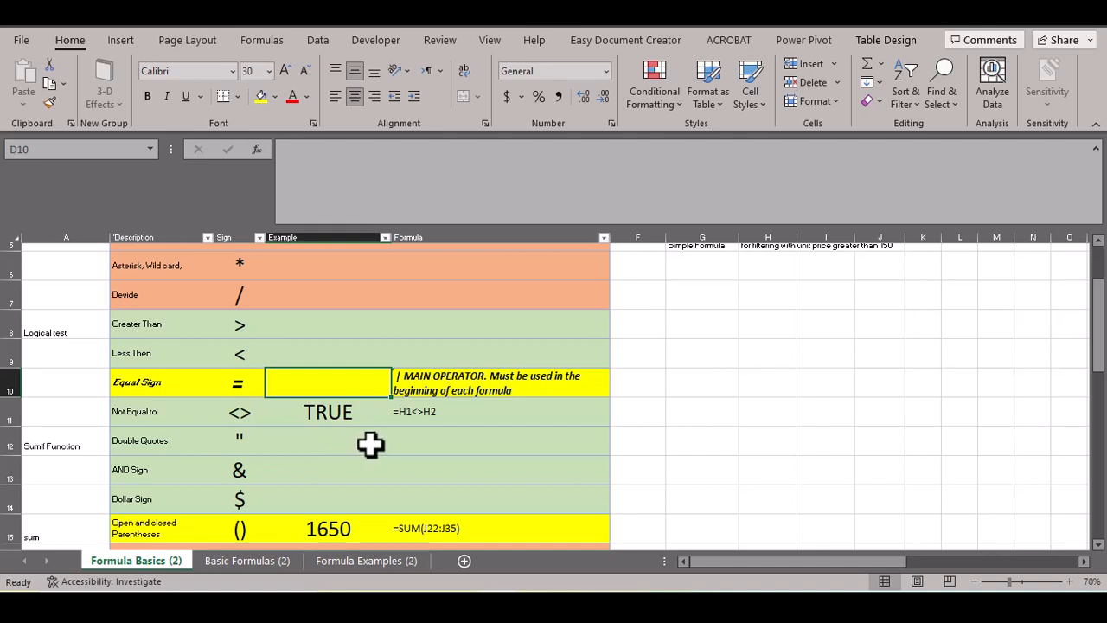
type("=")
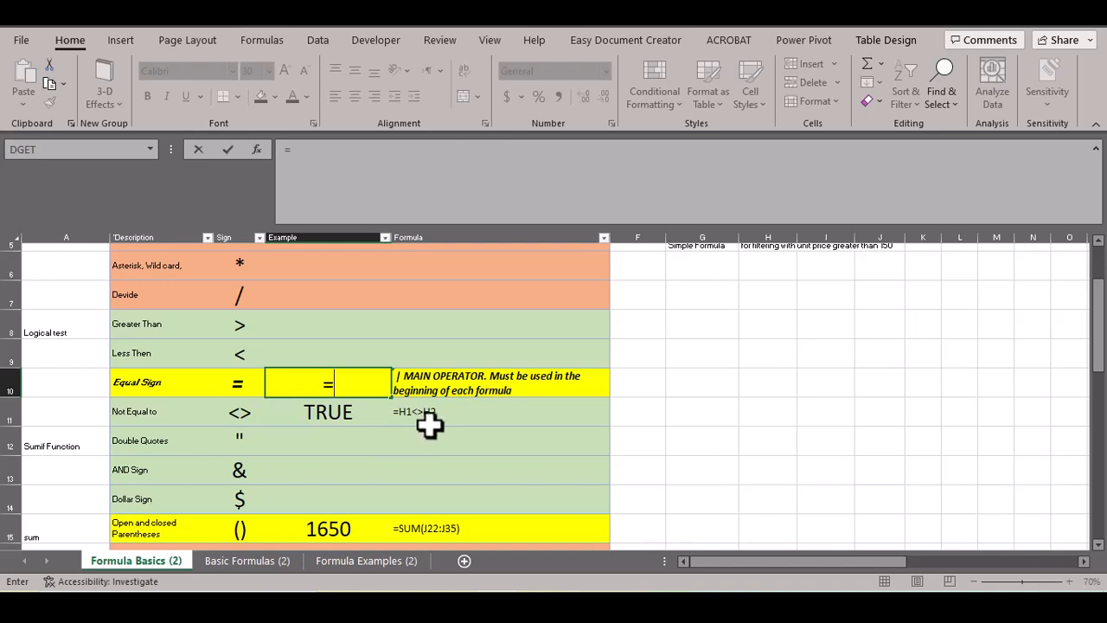
key("Escape")
Enter =H1=H2 in the Equal Sign row's example cell to test whether the two dates match
scroll(290, 492, "up", 2)
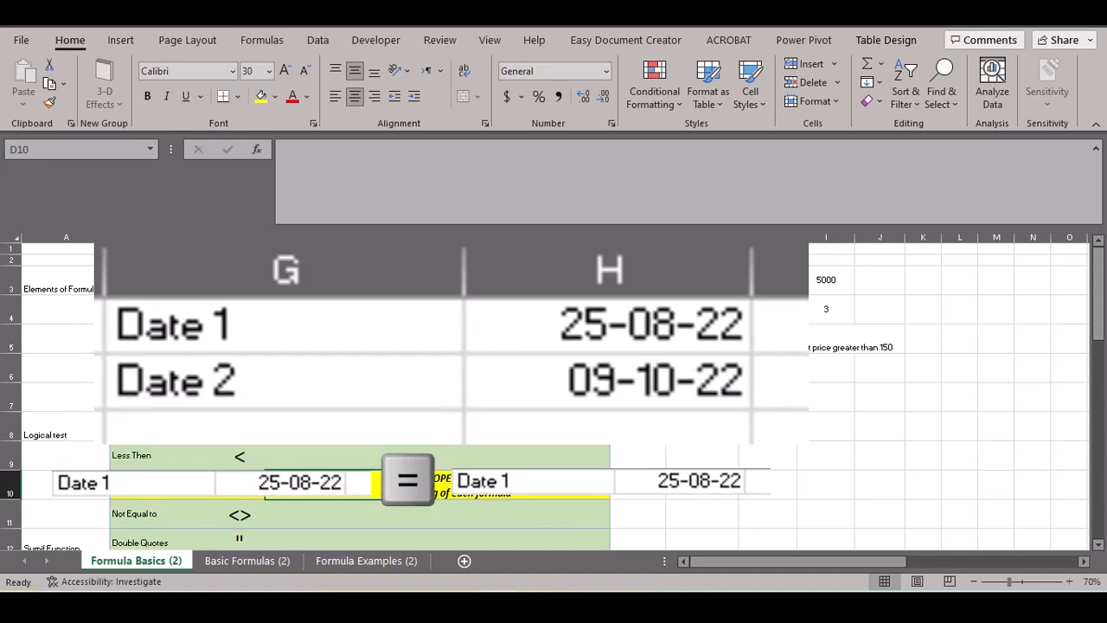
type("=")
left_click(782, 250)
type("=")
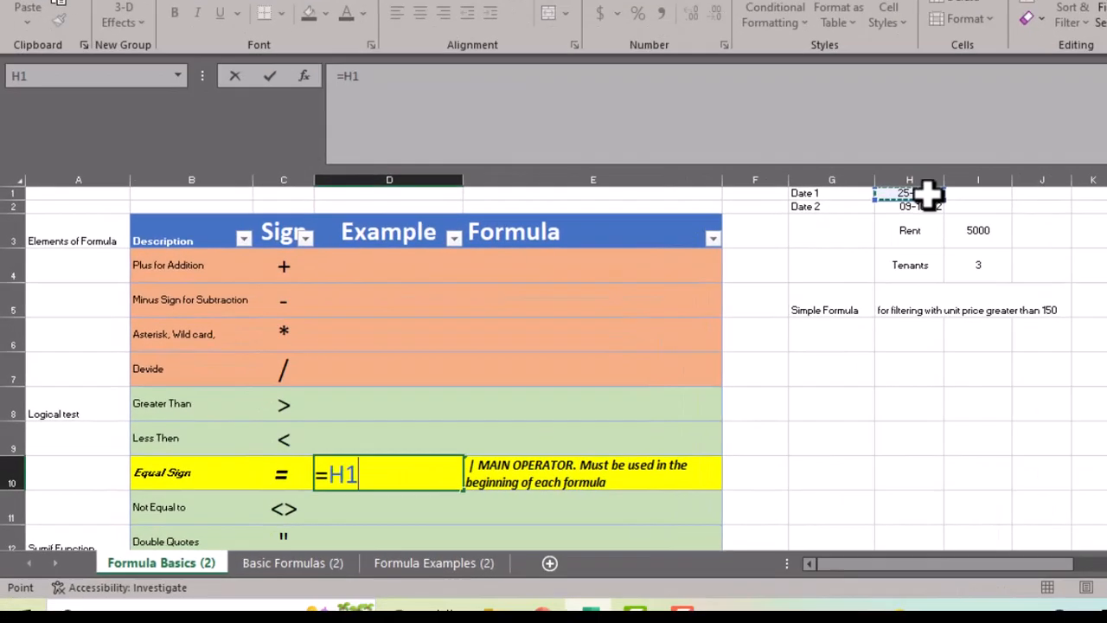
left_click(1106, 76)
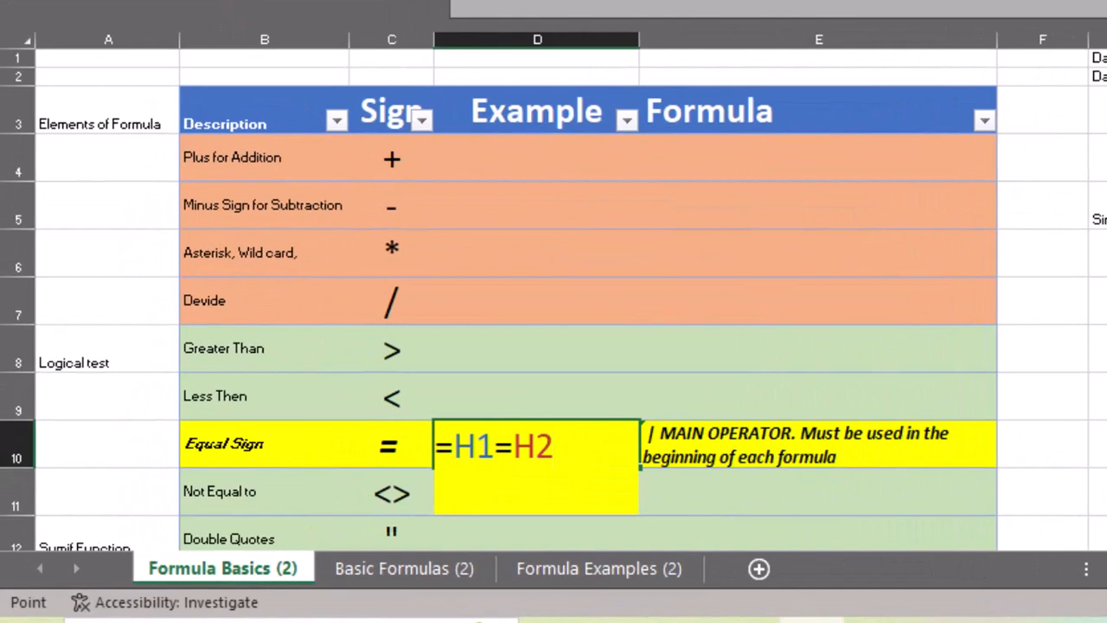
key("Return")
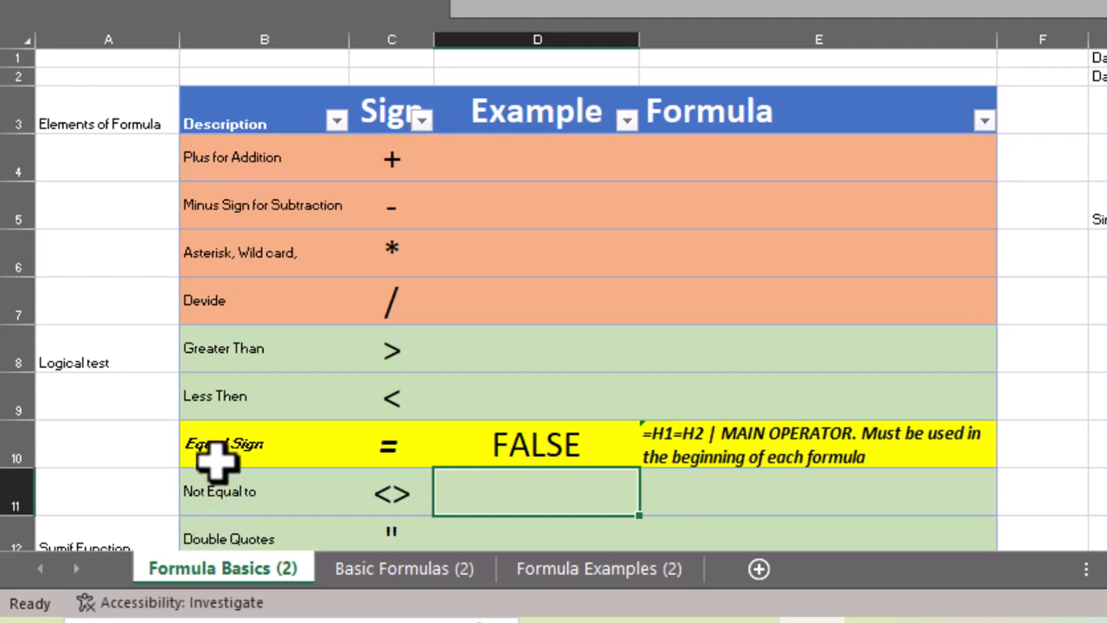
Enter =H1<>H2 in the Not Equal row's example cell to test whether the two dates differ
type("=")
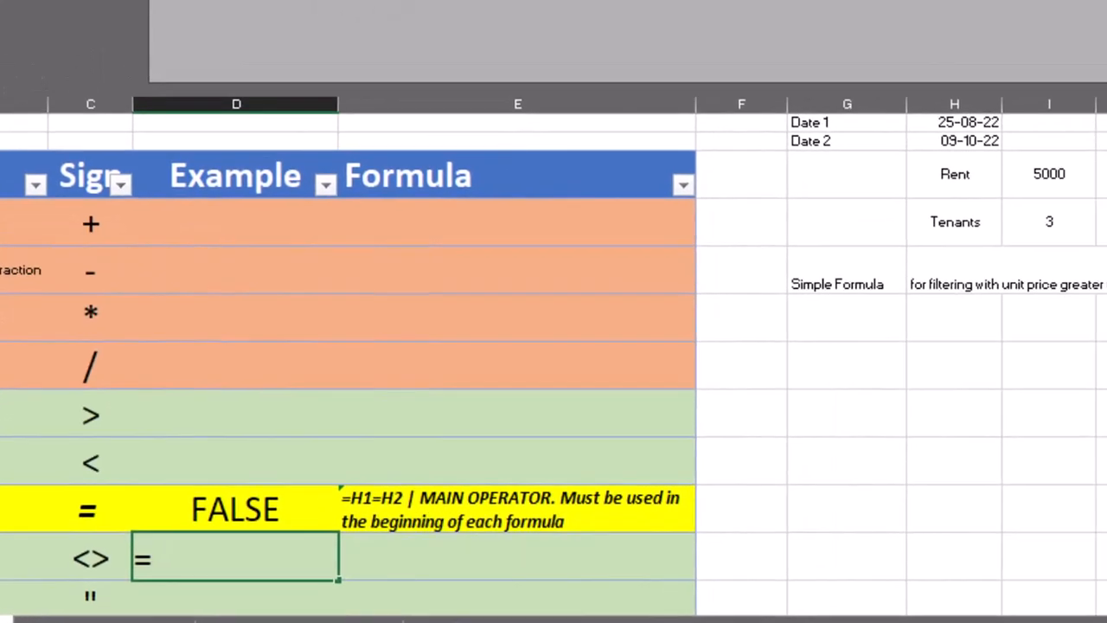
left_click(946, 124)
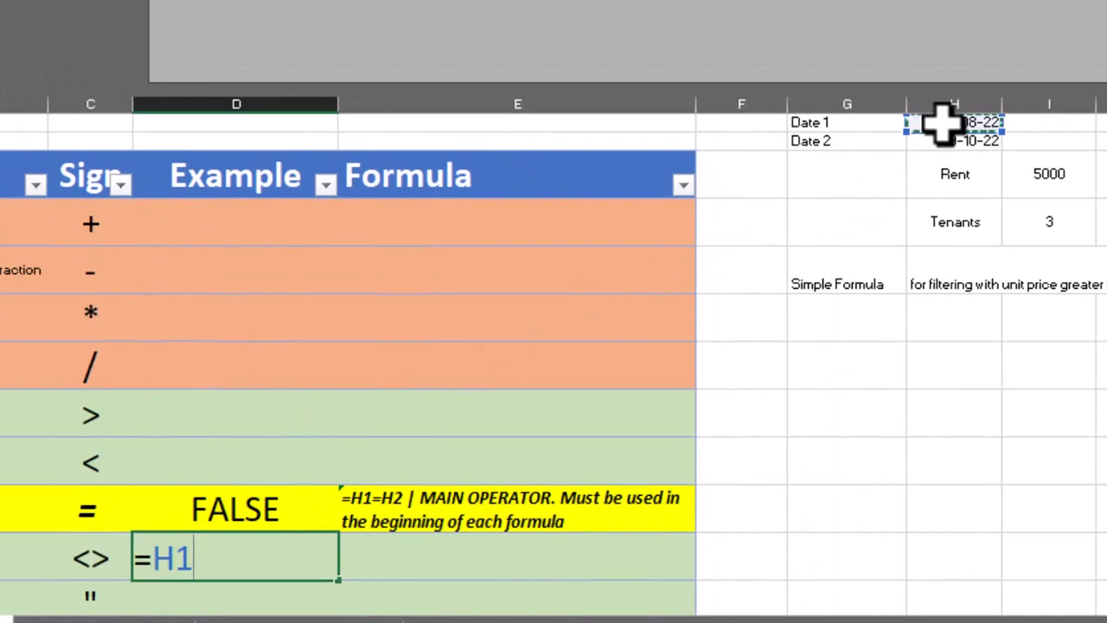
type("<>")
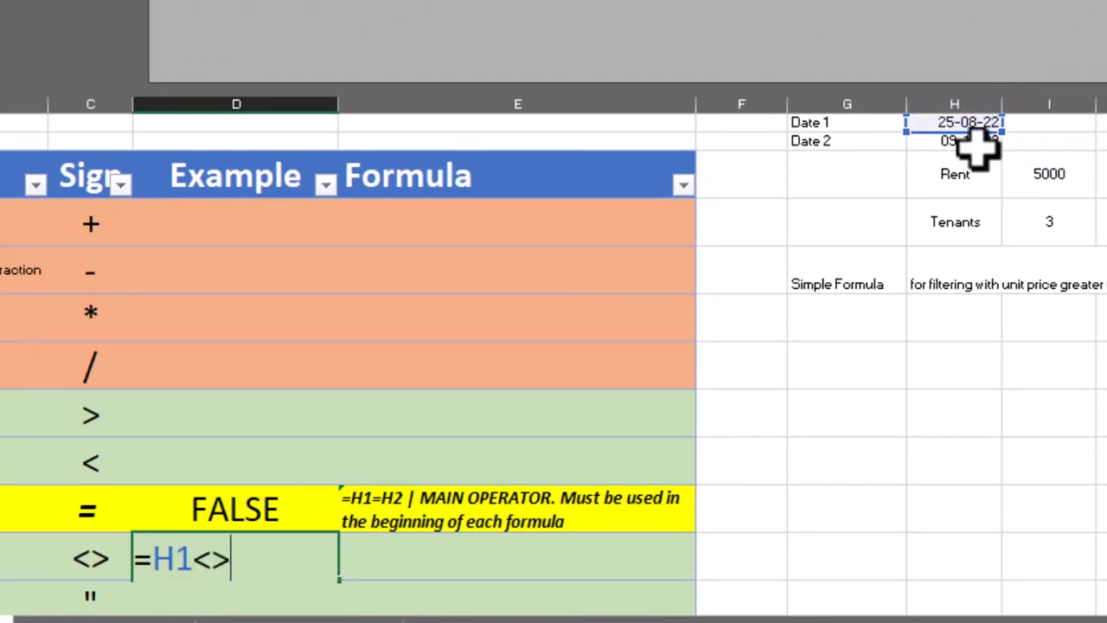
left_click(955, 142)
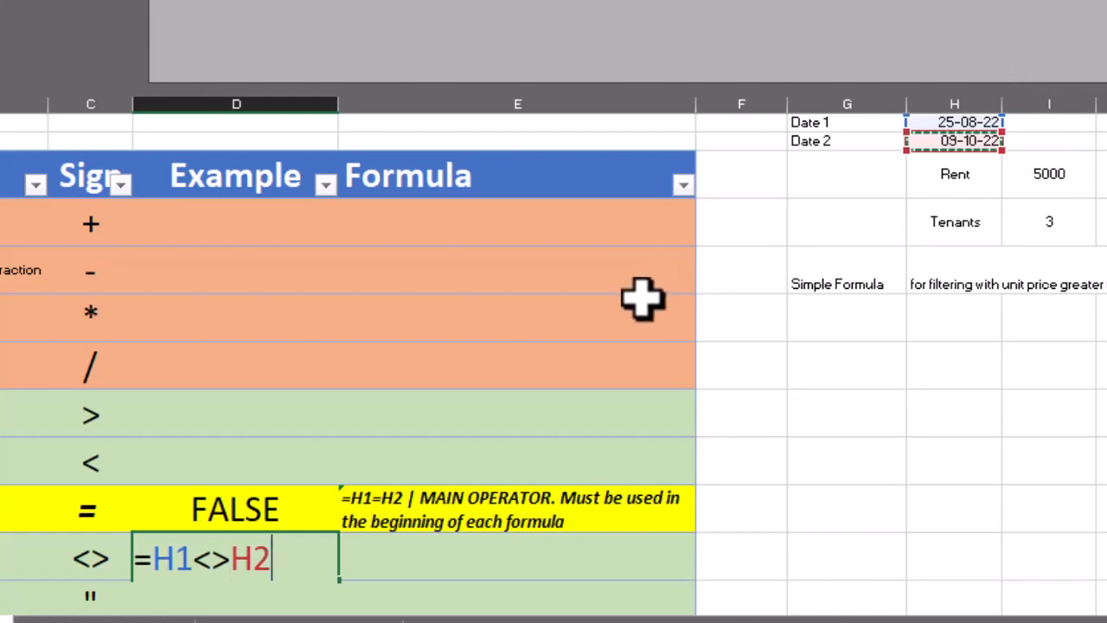
key("Return")
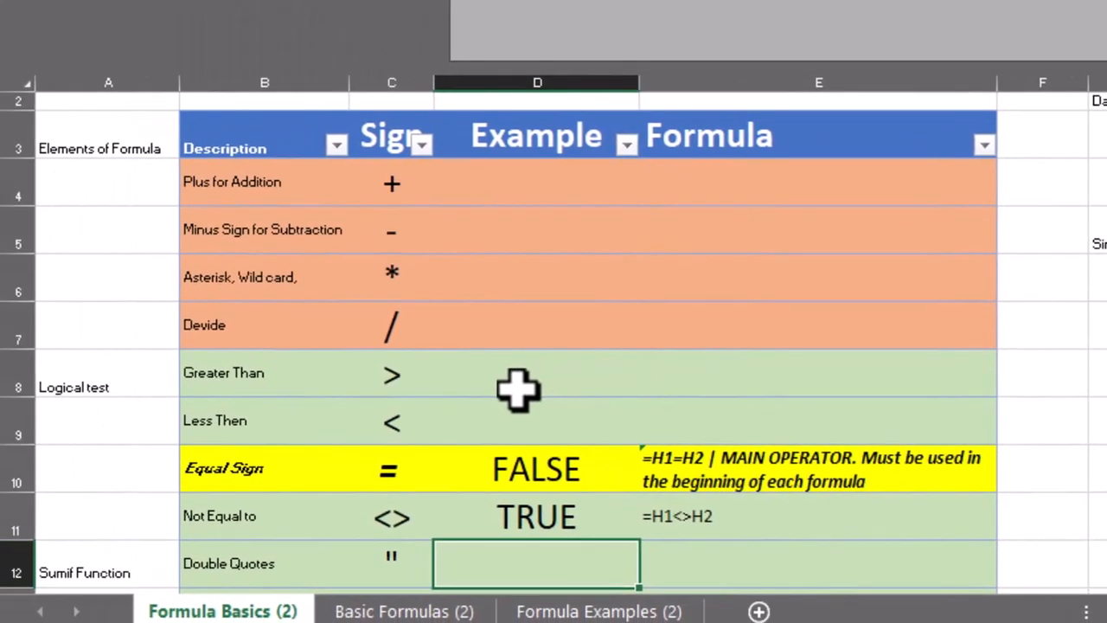
Enter =H1>H2 in the Greater Than row's example cell to compare Date 1 with Date 2
left_click(215, 396)
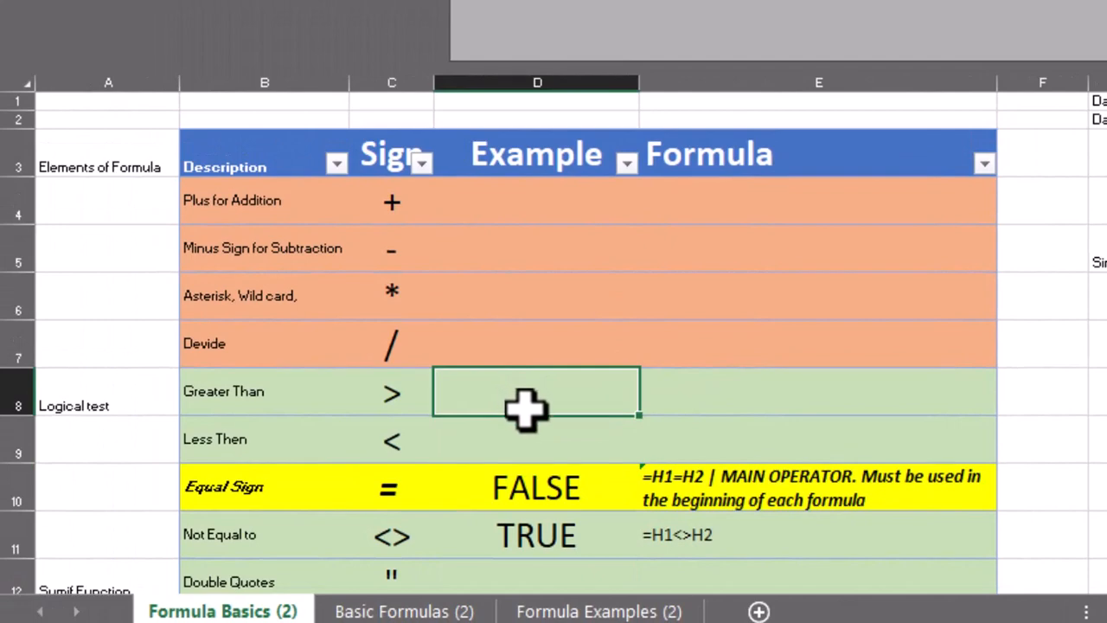
type("=")
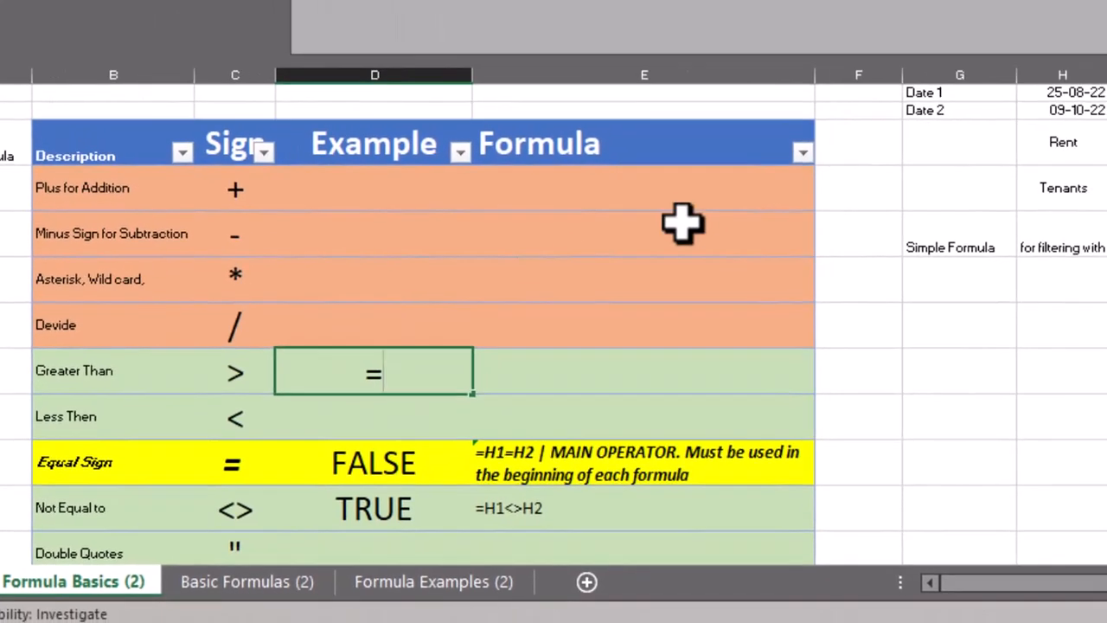
left_click(1036, 93)
type(">")
left_click(1061, 113)
key("ctrl+Return")
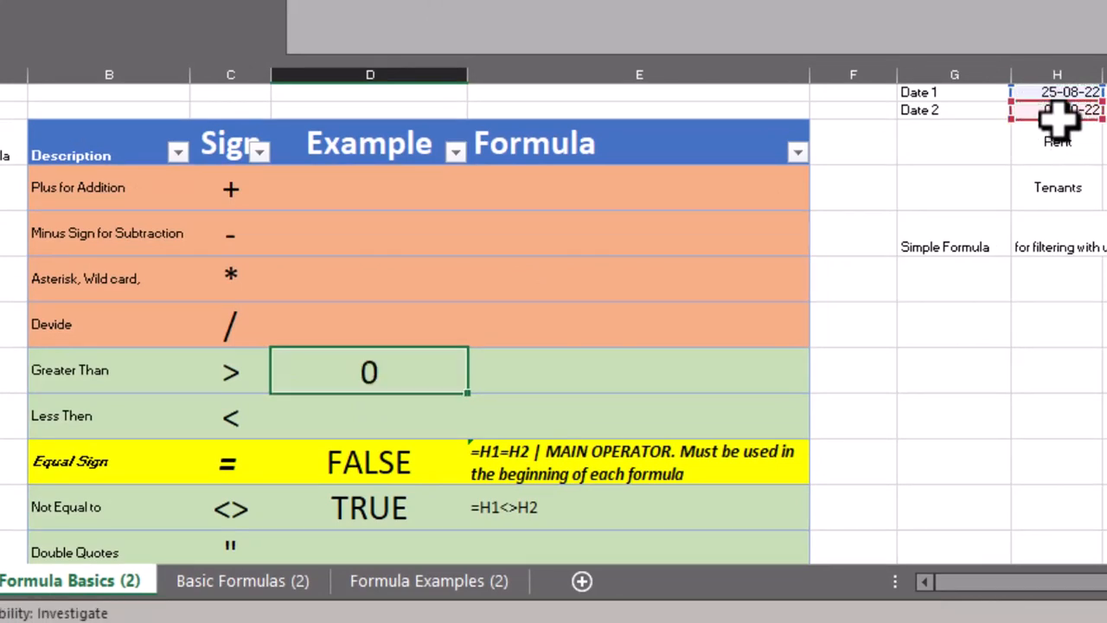
key("Return")
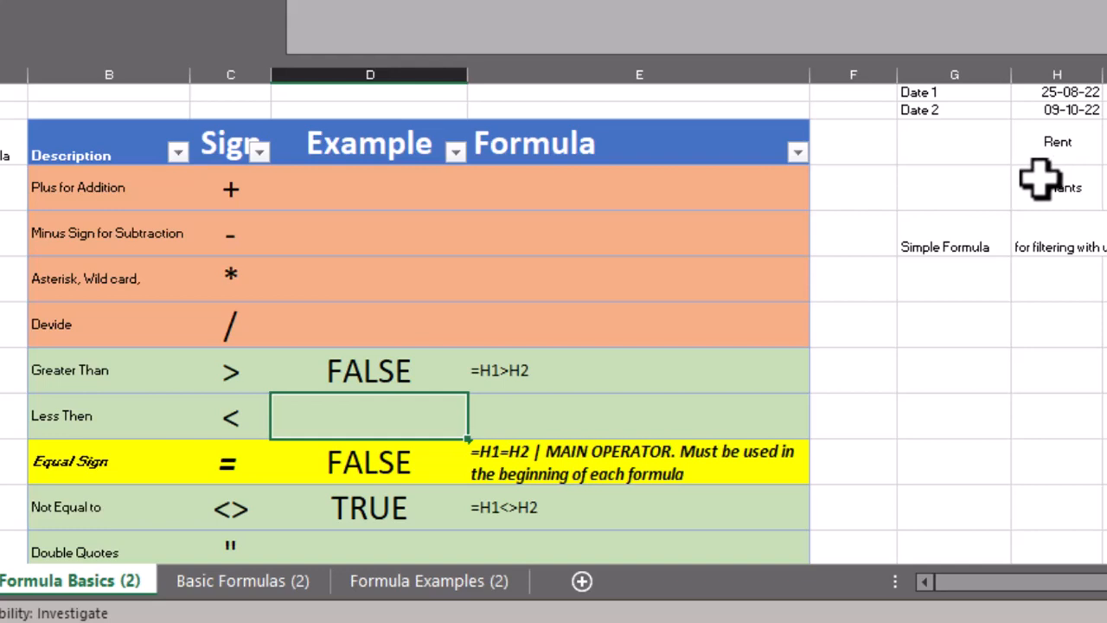
Enter =H1<H2 in the Less Then row's example cell to compare Date 1 with Date 2
type("=")
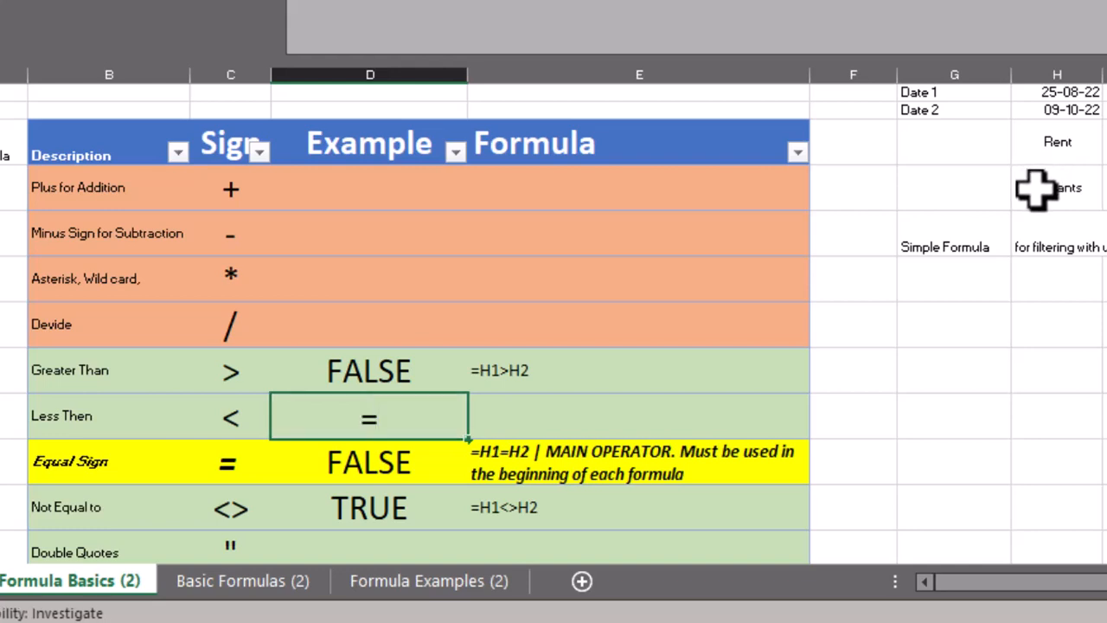
left_click(1051, 95)
type("<")
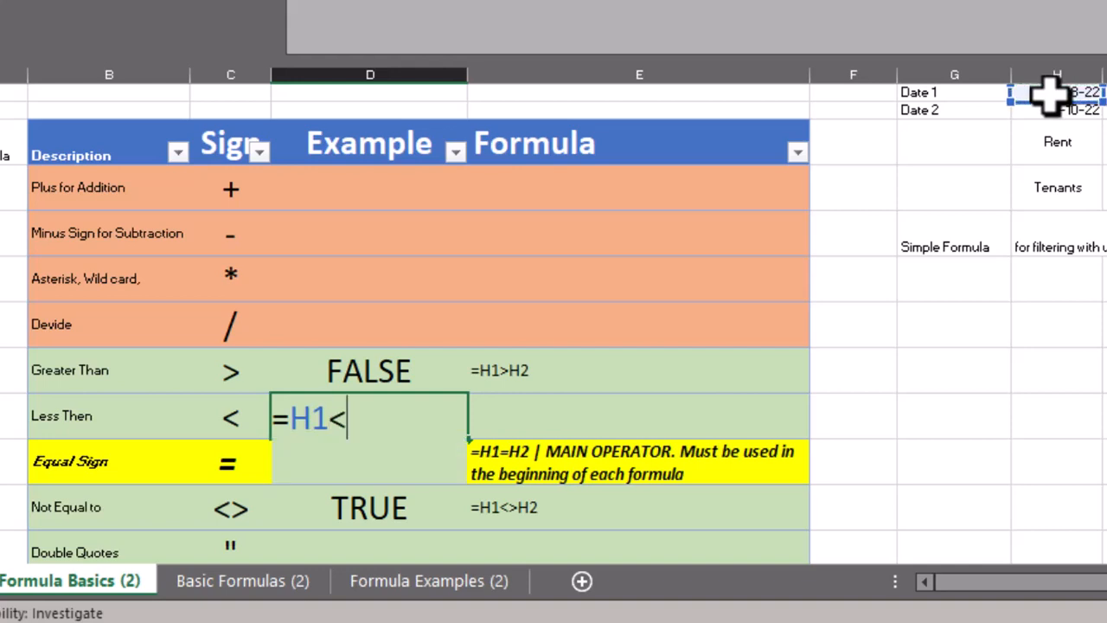
left_click(1050, 107)
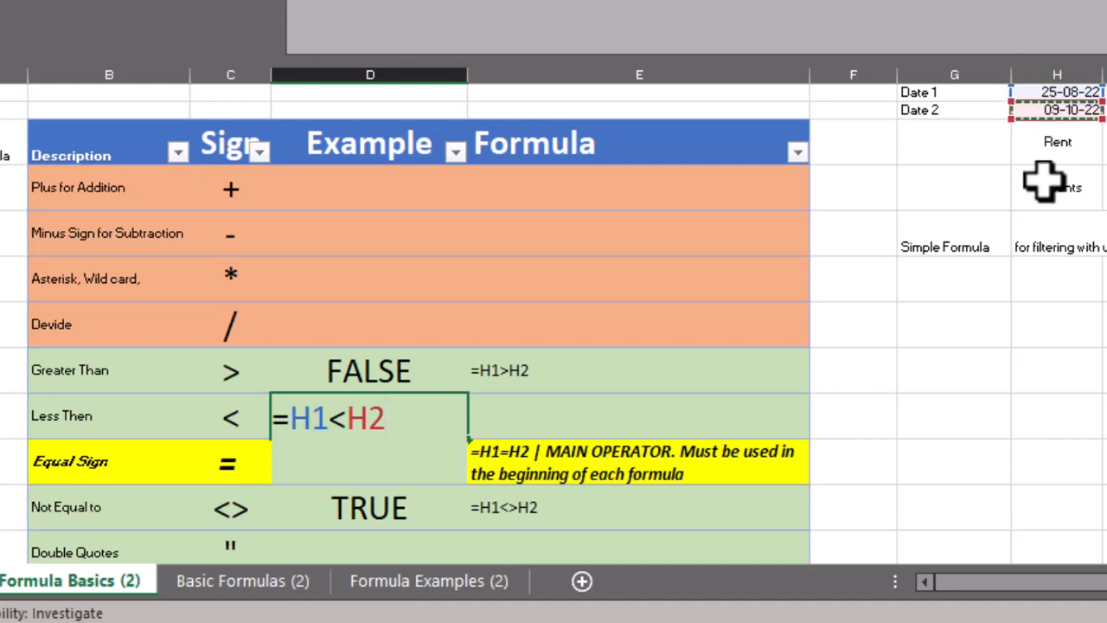
key("Return")
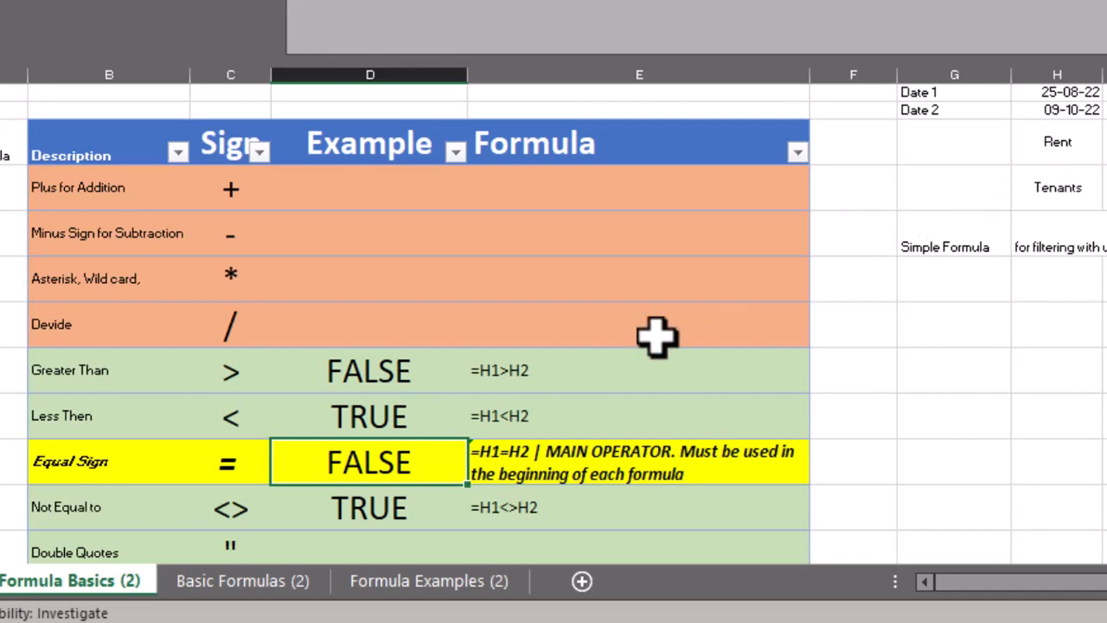
Clear the example formula from the Open and closed Parentheses row, cell D15
scroll(584, 363, "down", 2)
key("Down")
key("Down")
key("Down")
key("Down")
key("Down")
key("Delete")
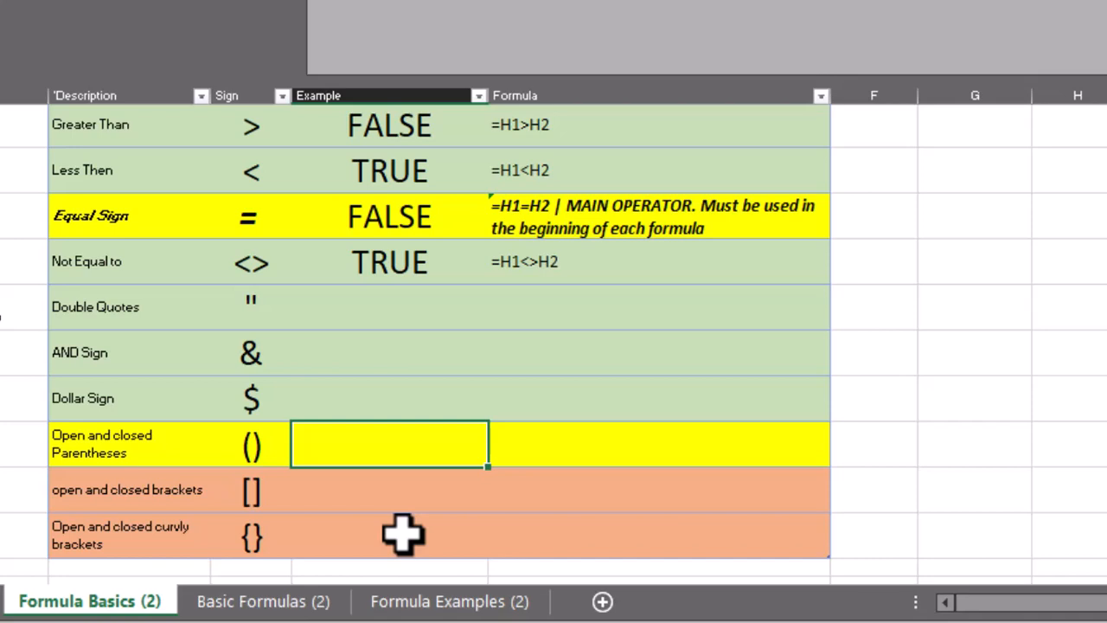
Start a formula with the SUM function in the Open and closed Parentheses row's example cell
type("=")
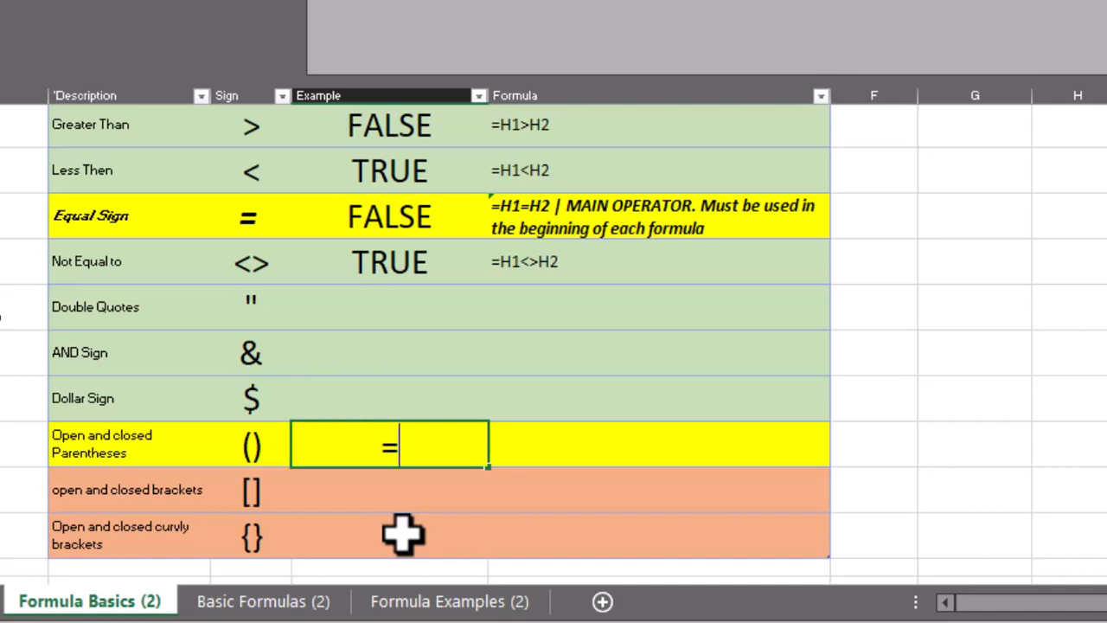
type("su")
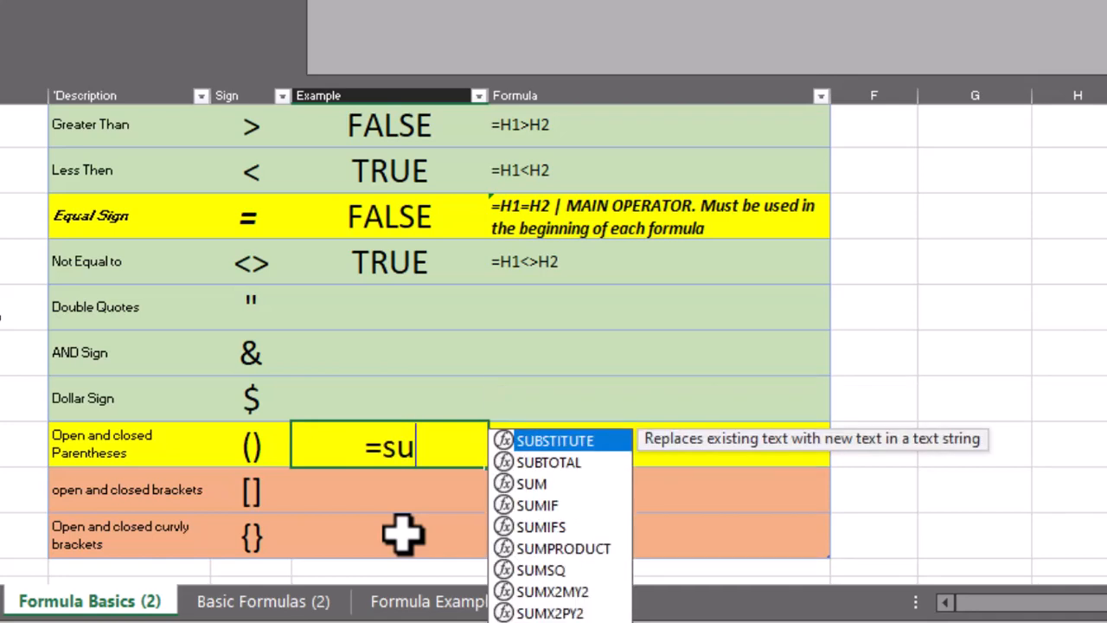
type("m")
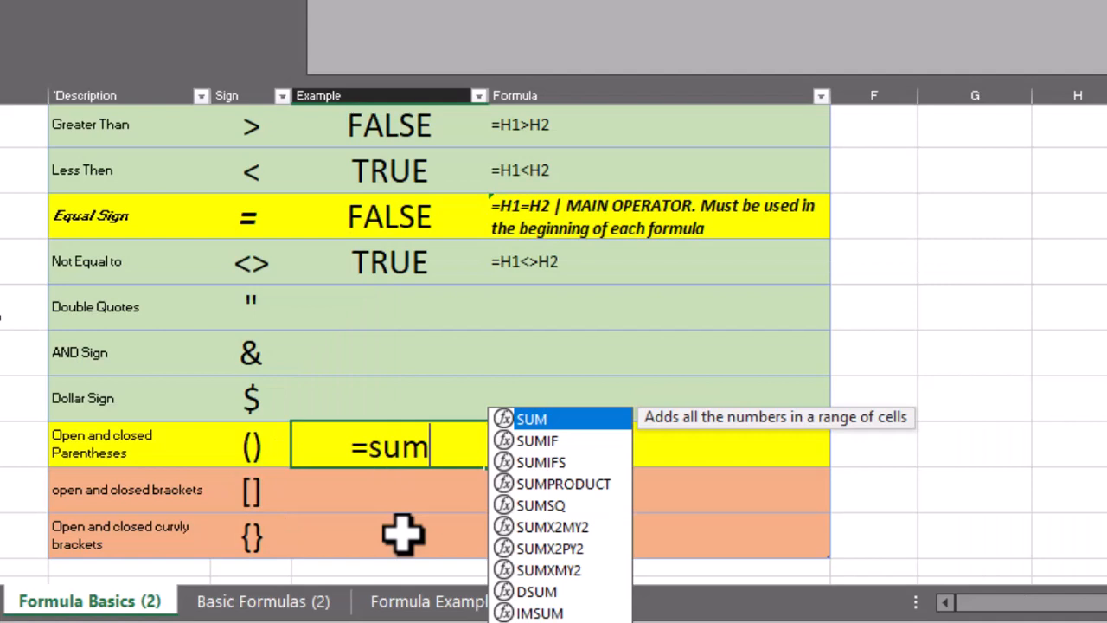
key("Down")
key("Down")
key("Down")
key("Up")
key("Up")
key("Up")
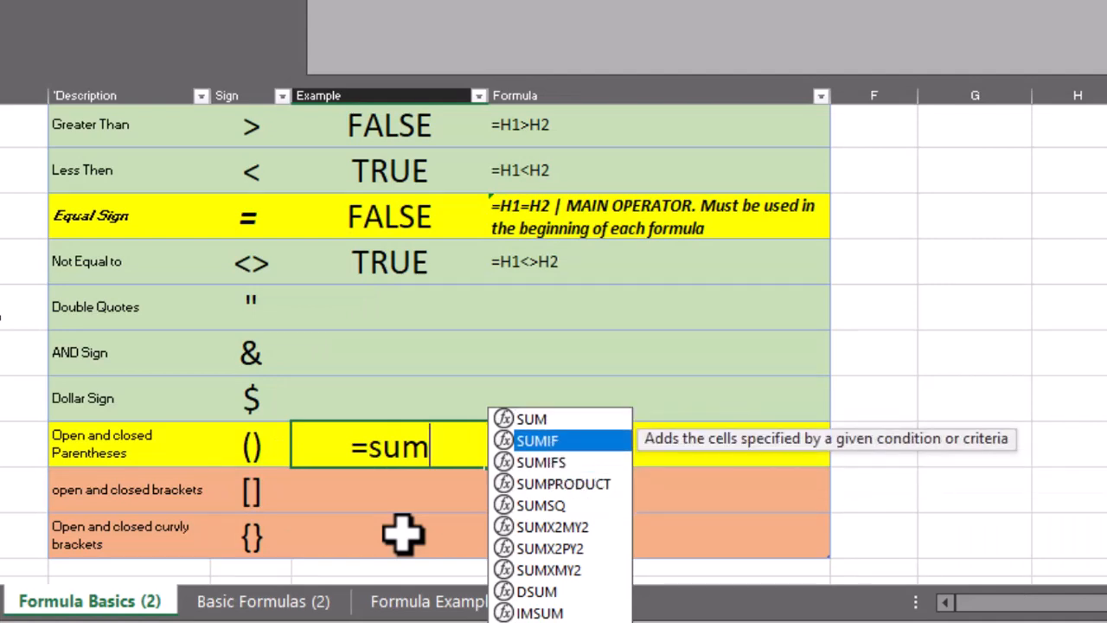
key("Tab")
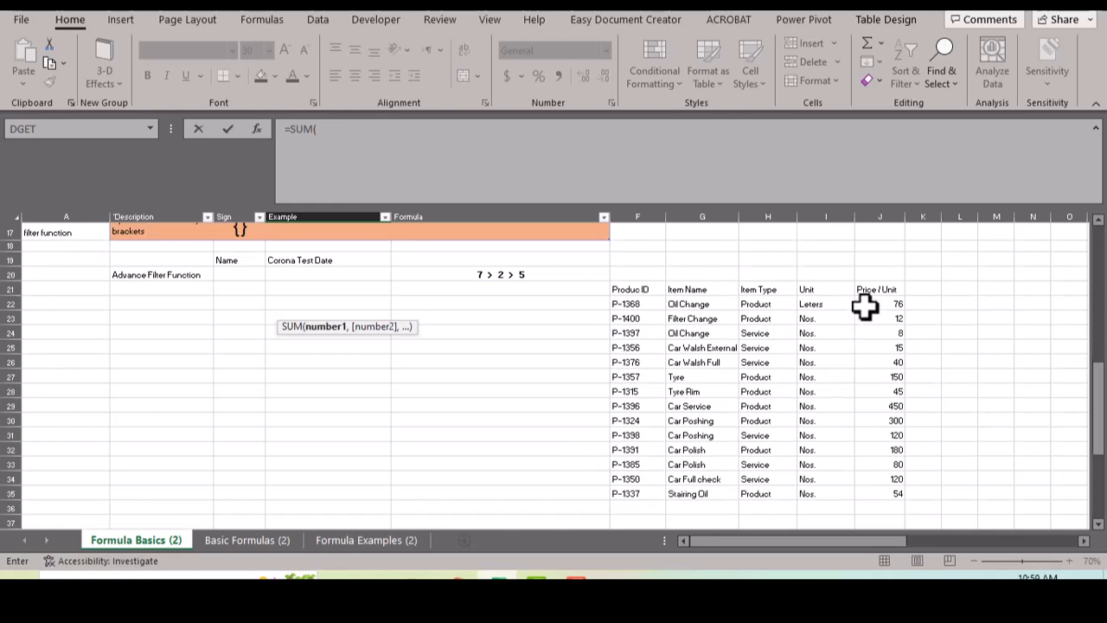
Add the Price / Unit values J22:J35 as the first argument of the SUM formula
left_click_drag(865, 309, 880, 493)
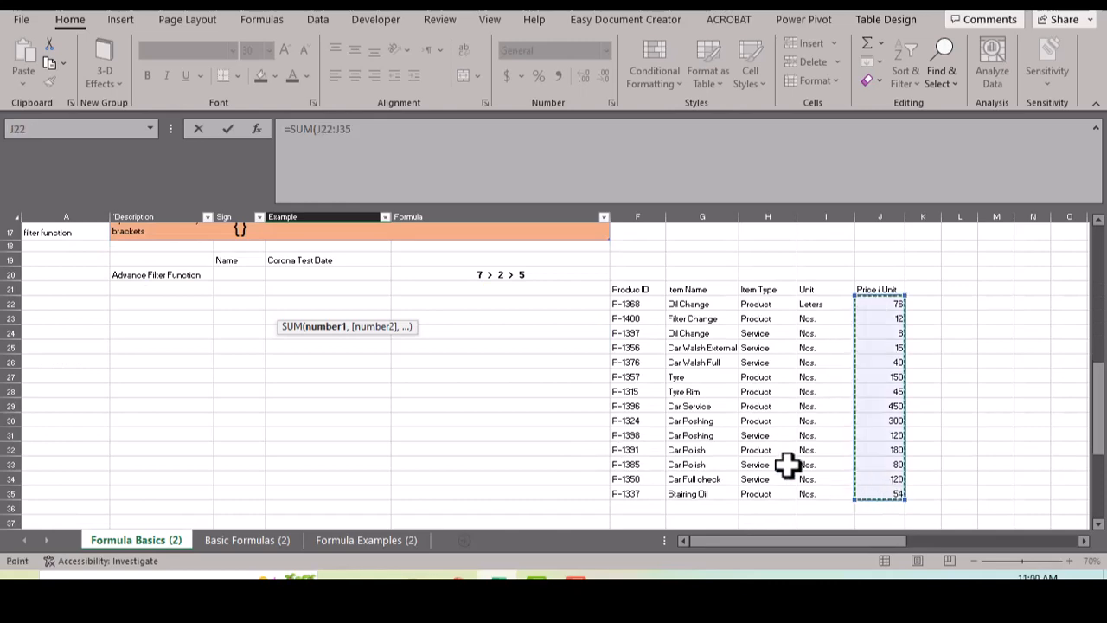
scroll(781, 465, "up", 3)
scroll(781, 464, "up", 1)
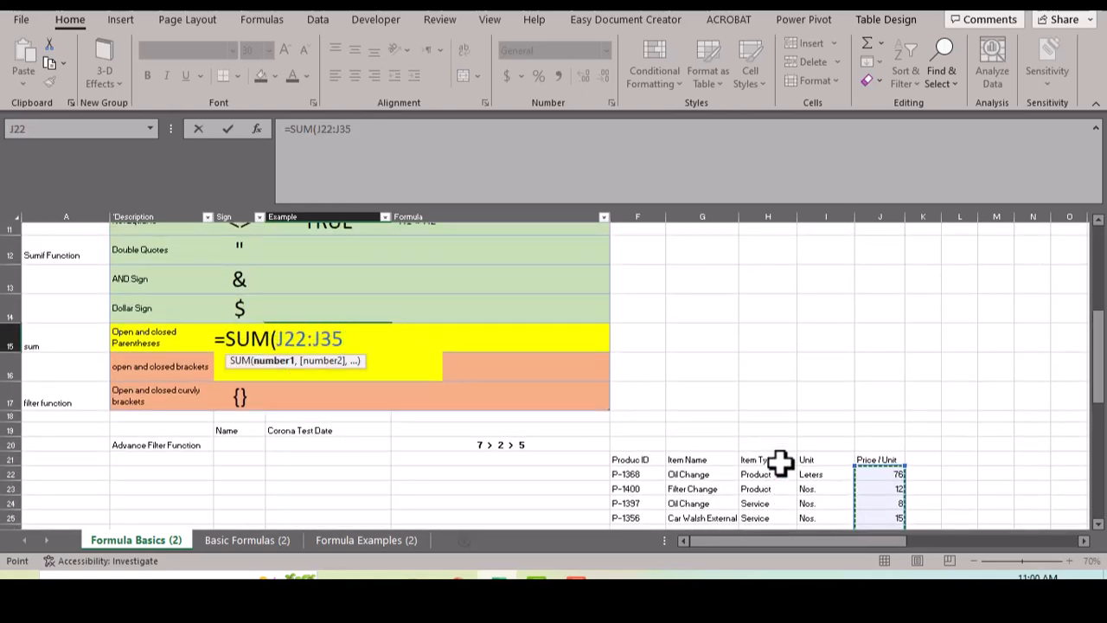
type(",")
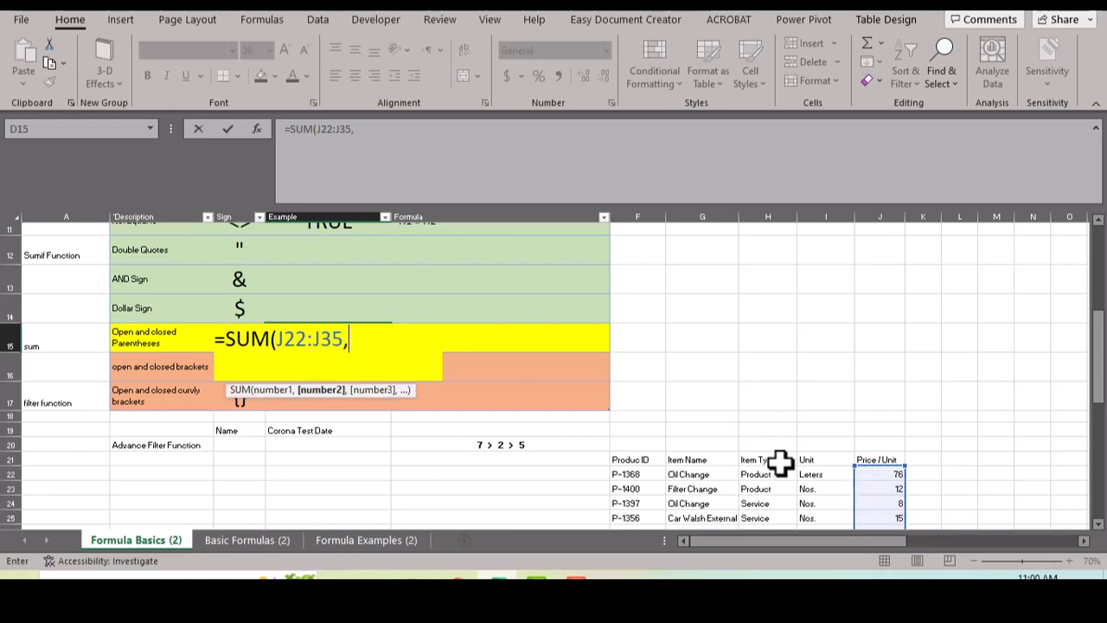
Add the Rent amount in cell I3 as the second argument of the SUM formula
scroll(778, 463, "up", 4)
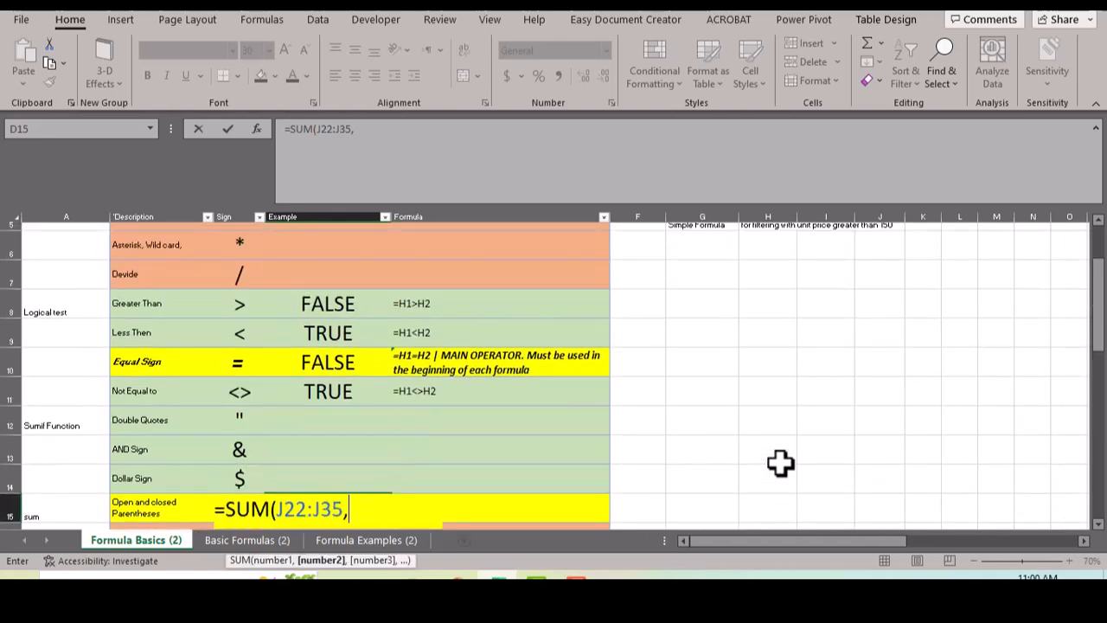
left_click(822, 262)
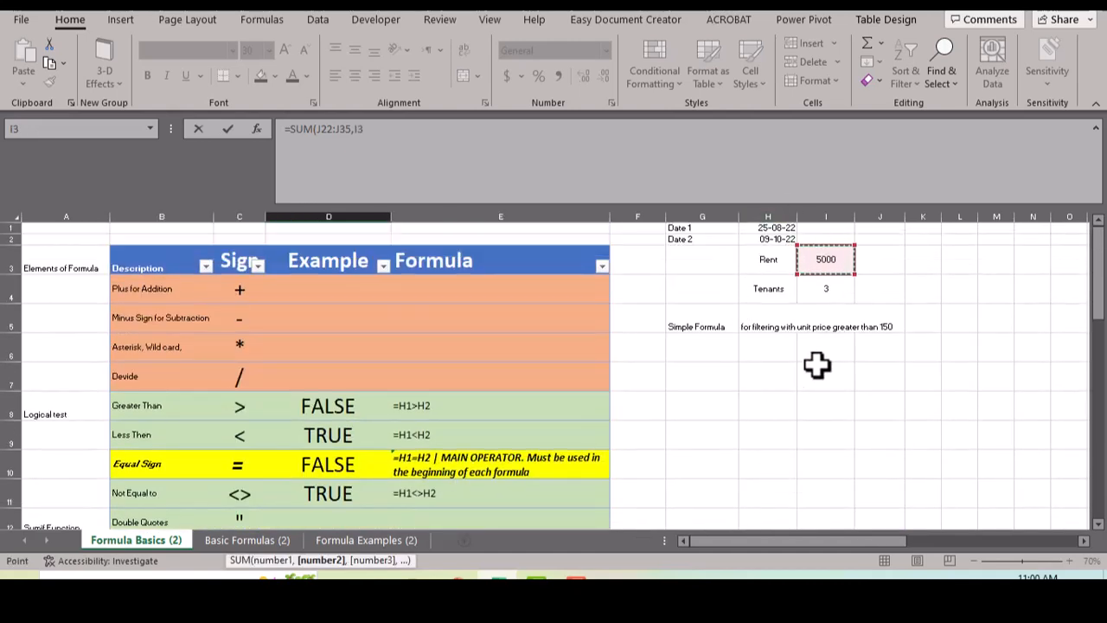
type(",")
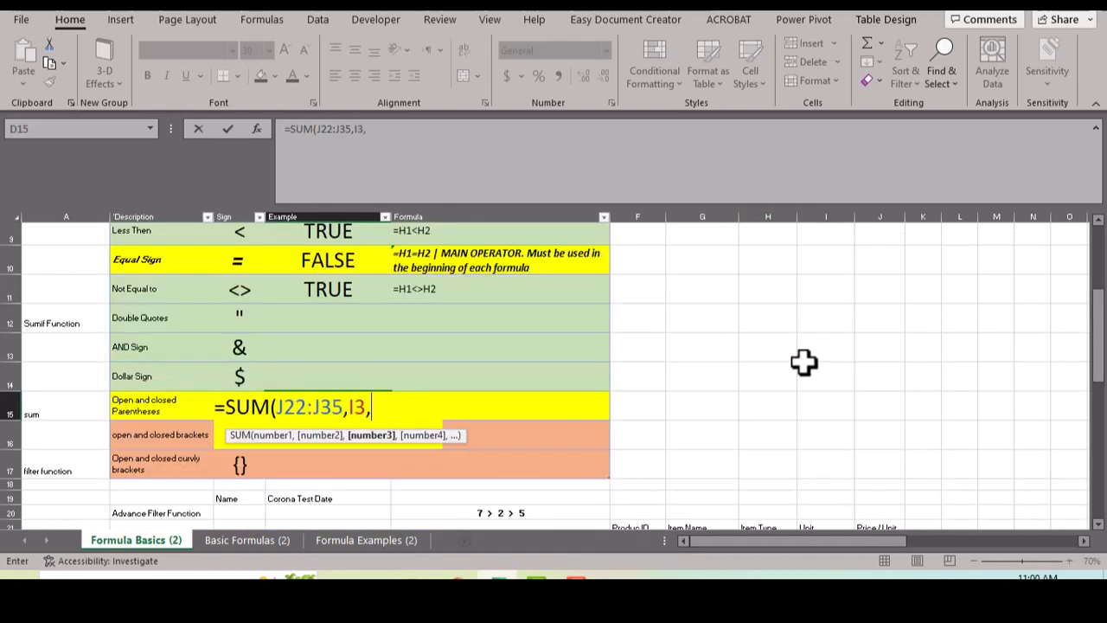
key("BackSpace")
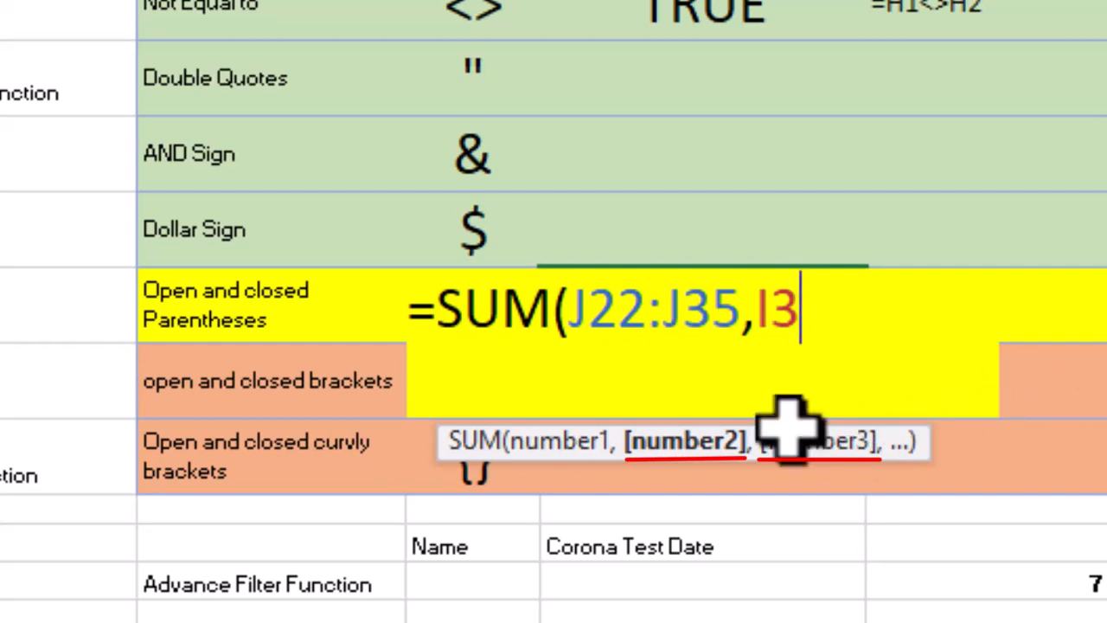
Review the SUM formula's two arguments against their source cells, and close and enter it as =SUM(J22:J35,I3)
left_click(560, 445)
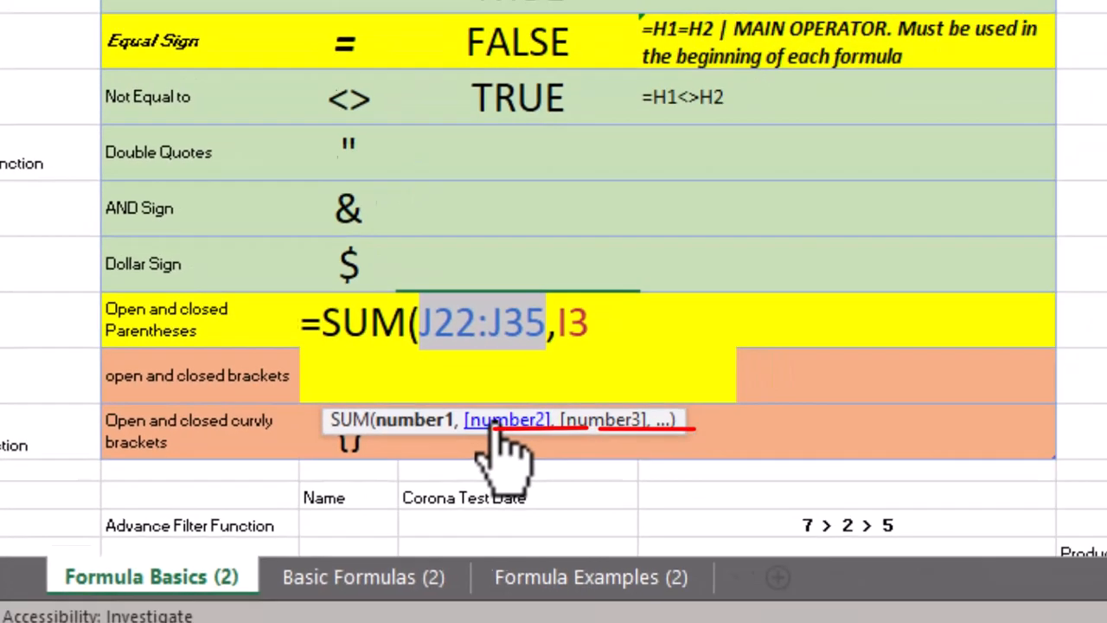
left_click(684, 442)
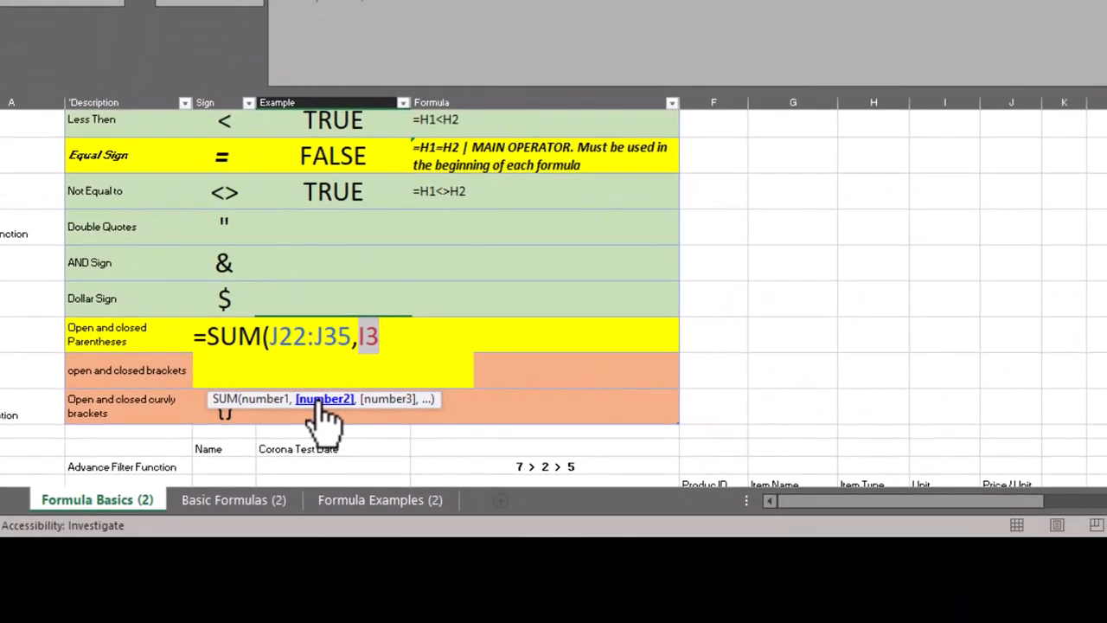
scroll(544, 420, "down", 2)
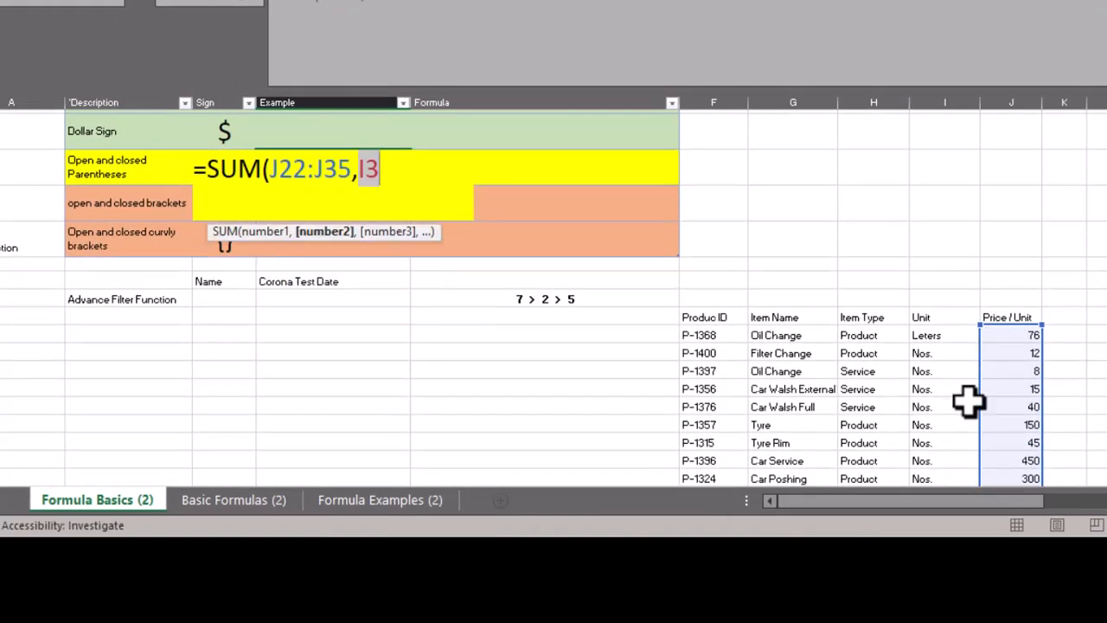
scroll(968, 401, "up", 5)
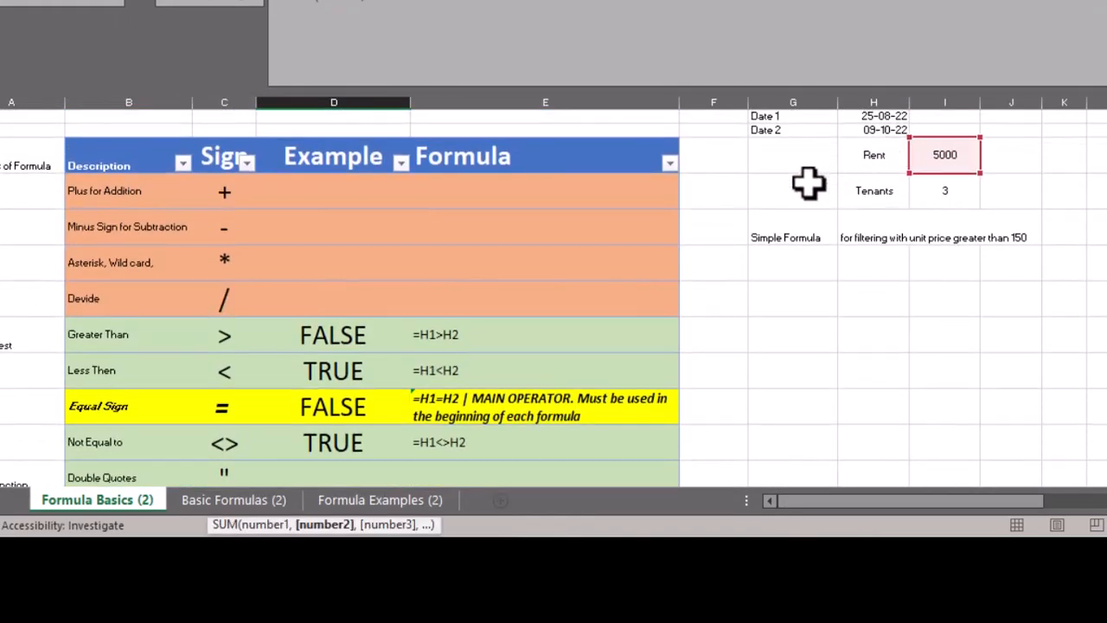
scroll(597, 282, "down", 2)
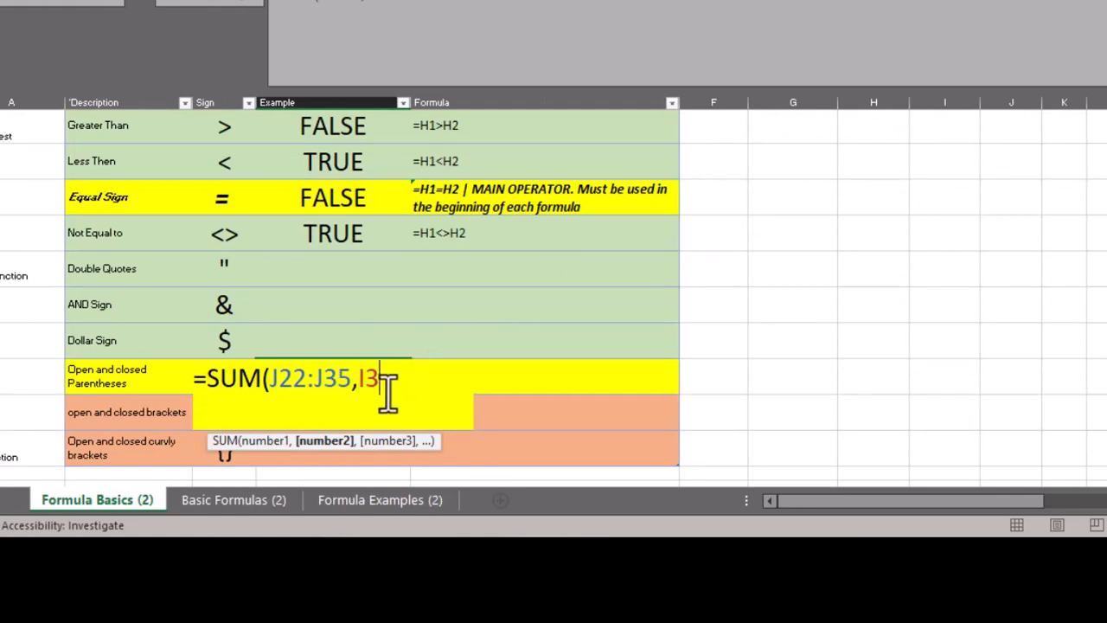
type(")")
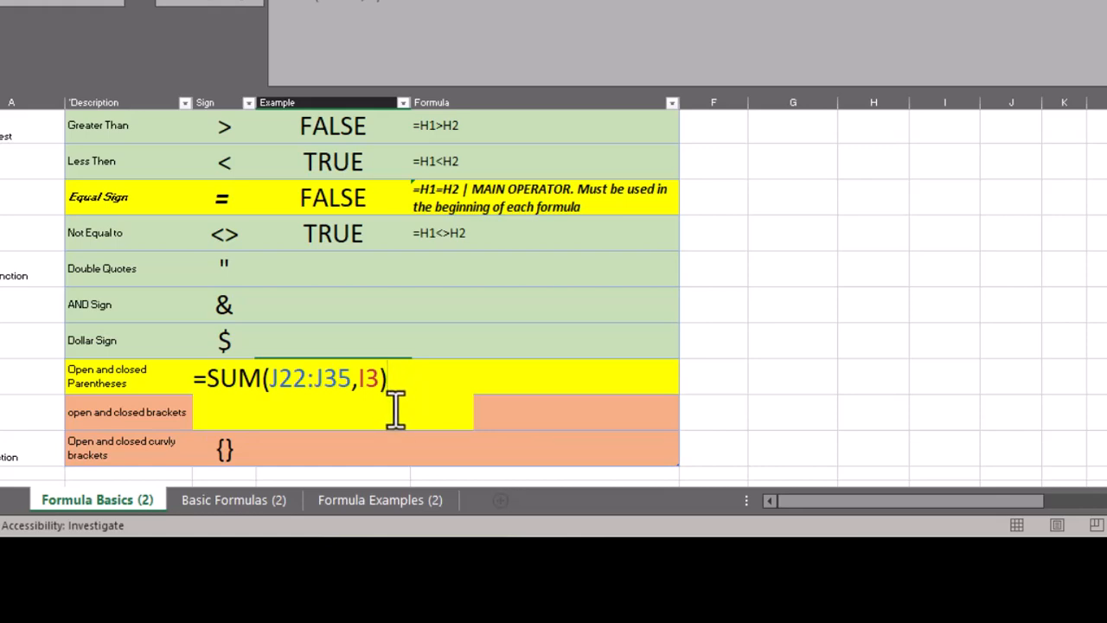
key("Return")
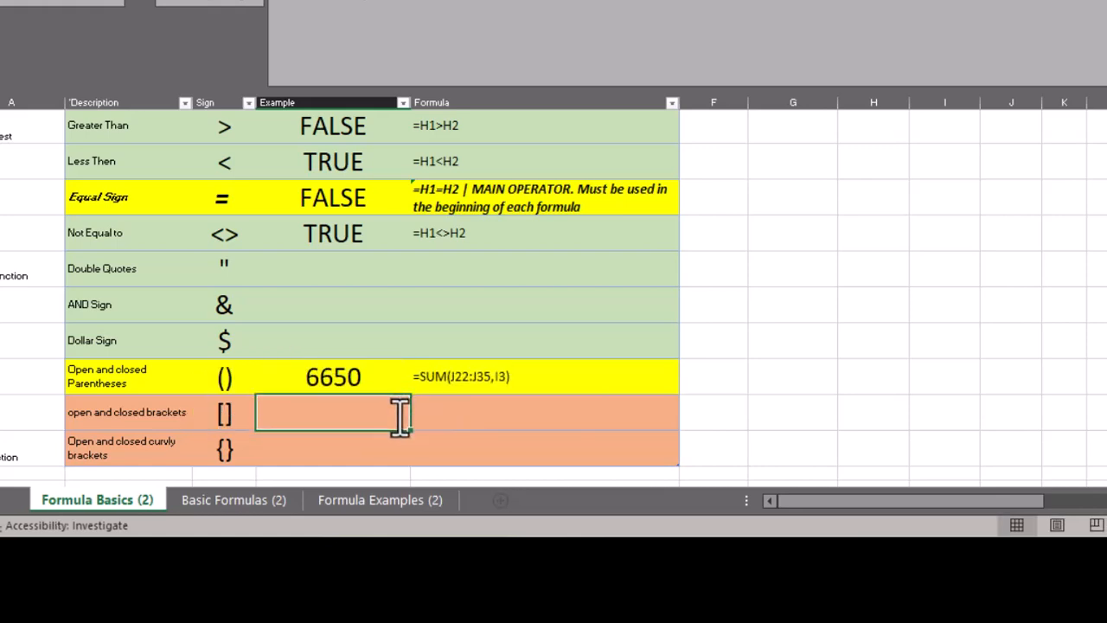
Add 50 as a third argument to the Parentheses row's example so it reads =SUM(J22:J35,I3,50)
key("Up")
key("F2")
key("Left")
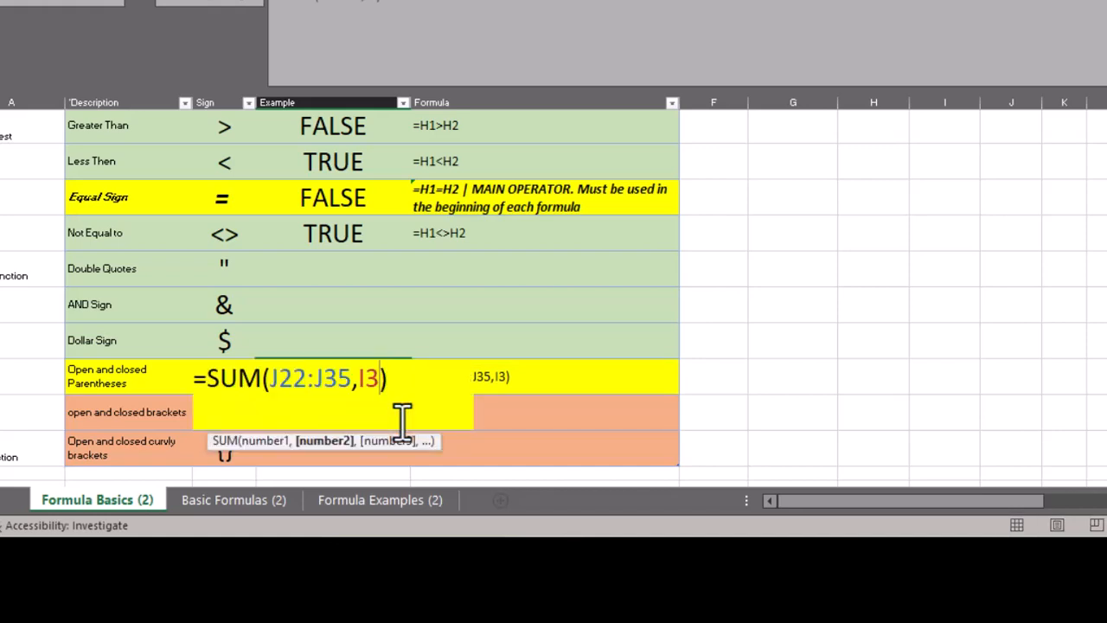
type(",")
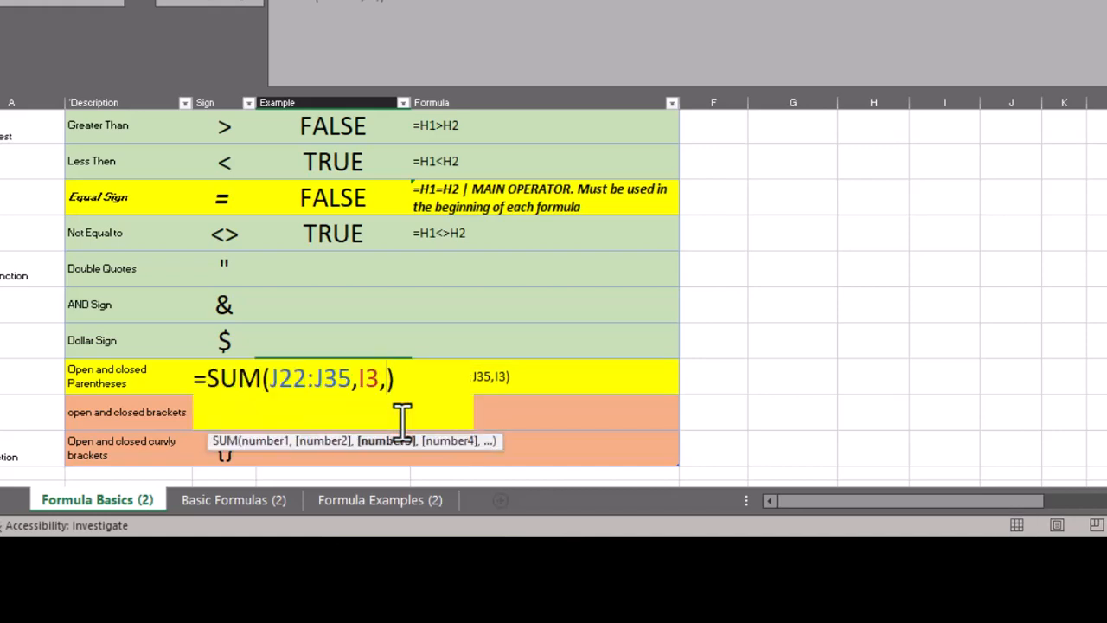
type("50")
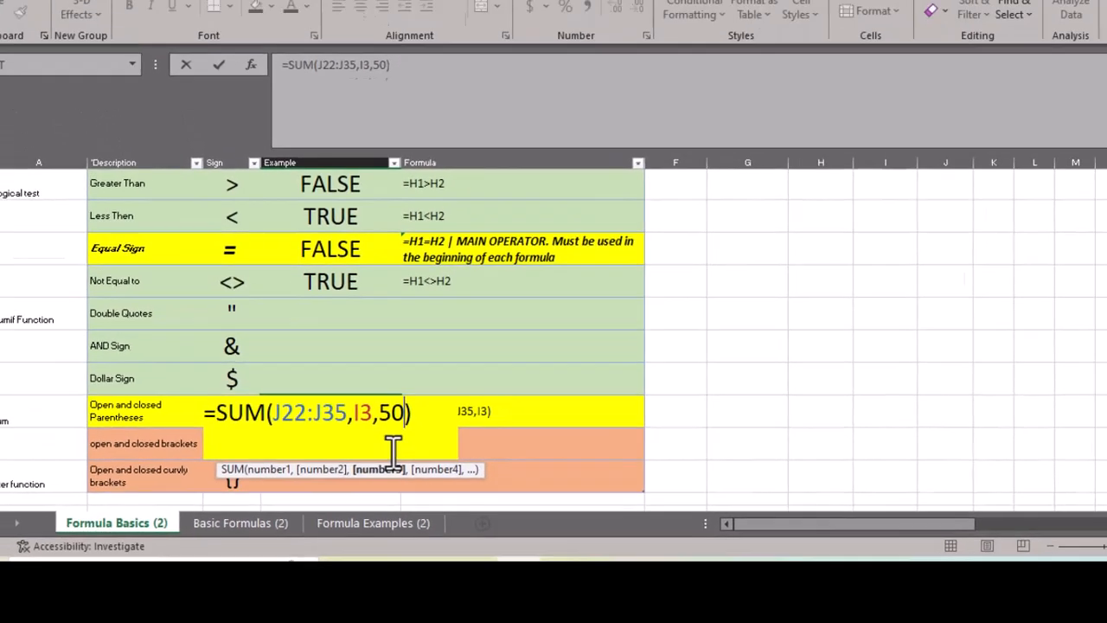
key("Return")
key("Up")
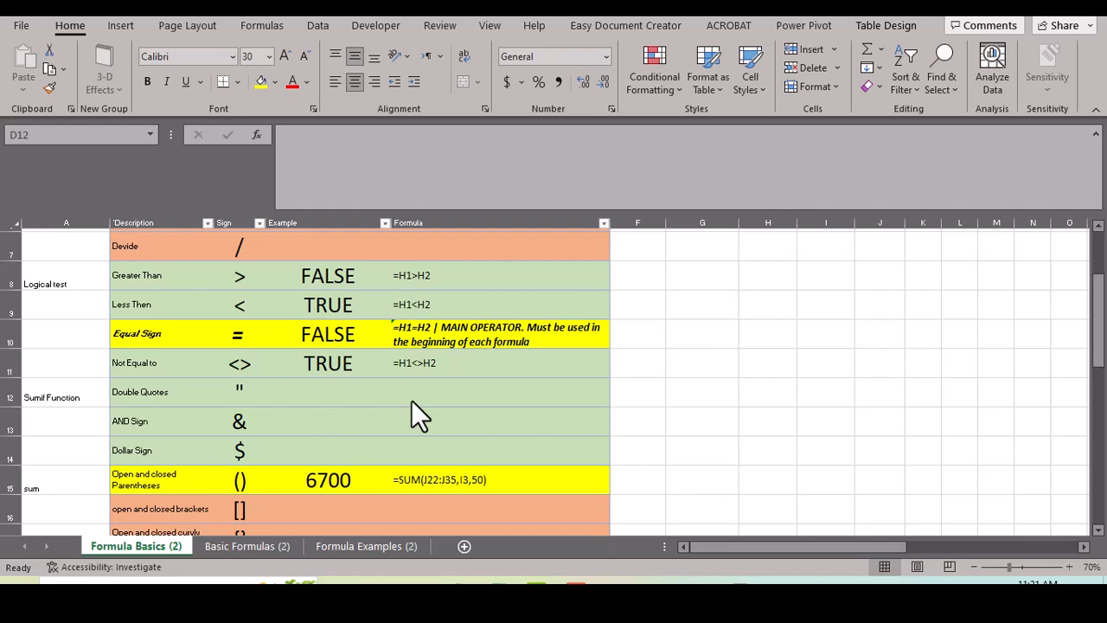
Start a formula with the SUMIF function in the Double Quotes row's example cell, D12
left_click(305, 396)
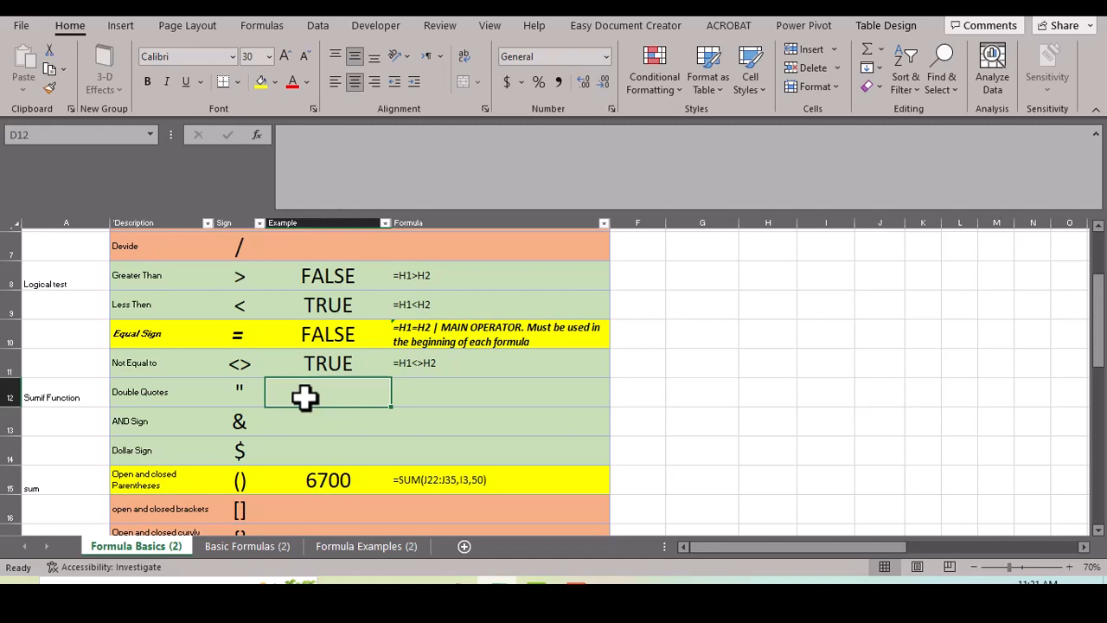
type("=")
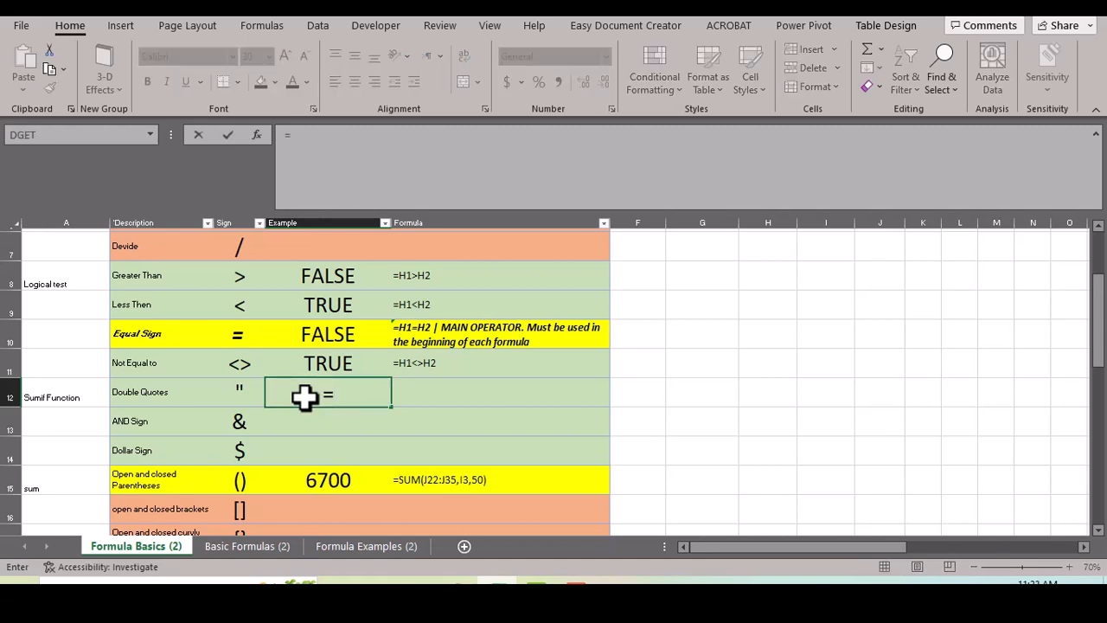
type("sum")
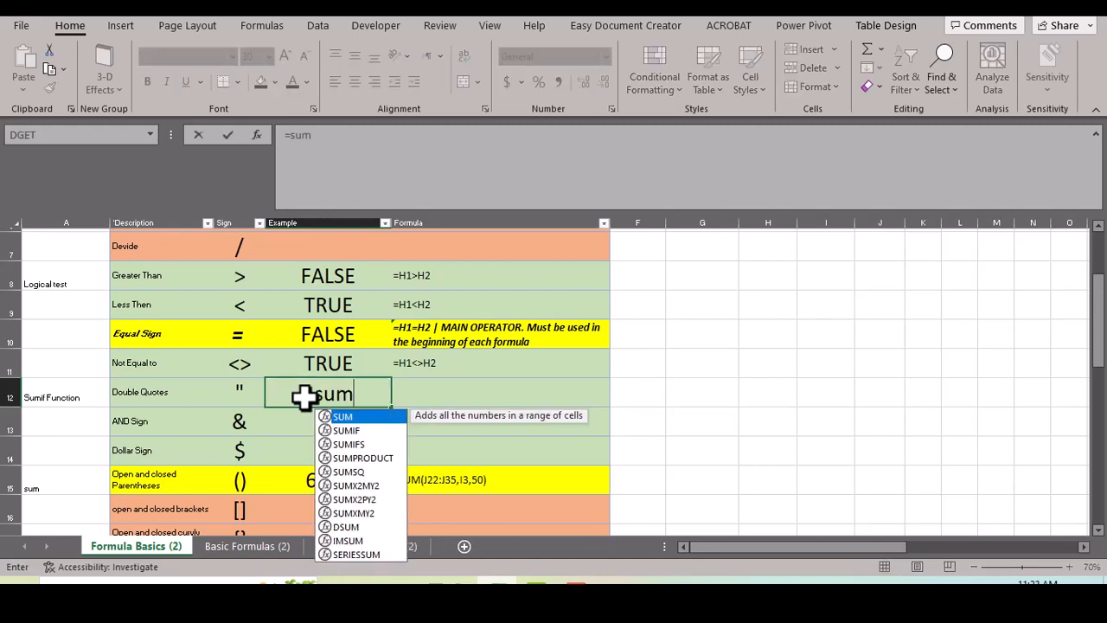
key("Down")
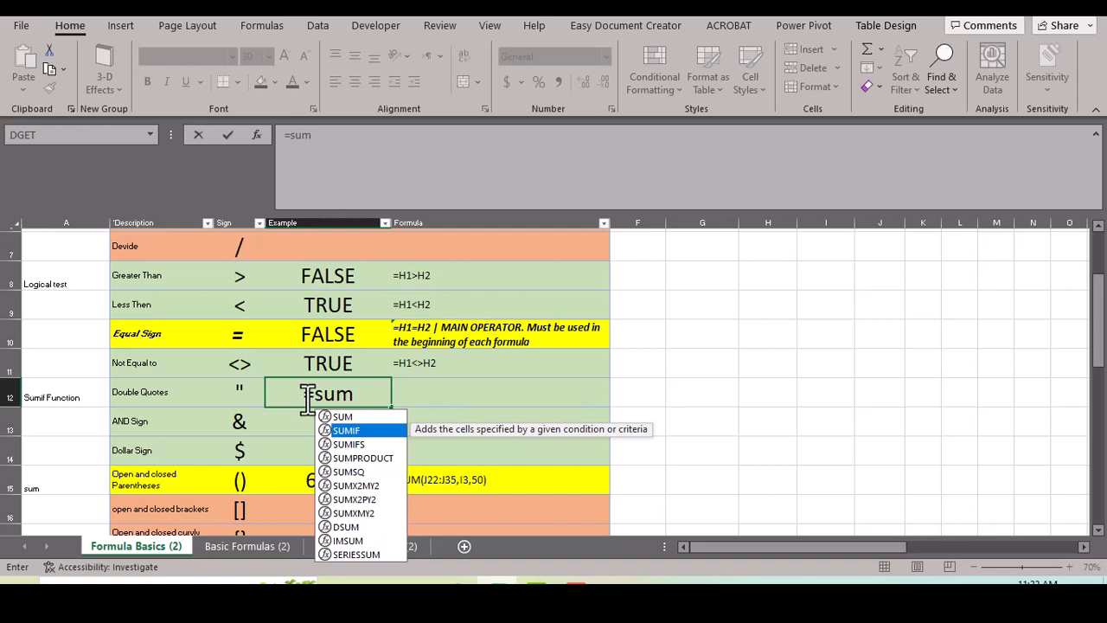
key("Tab")
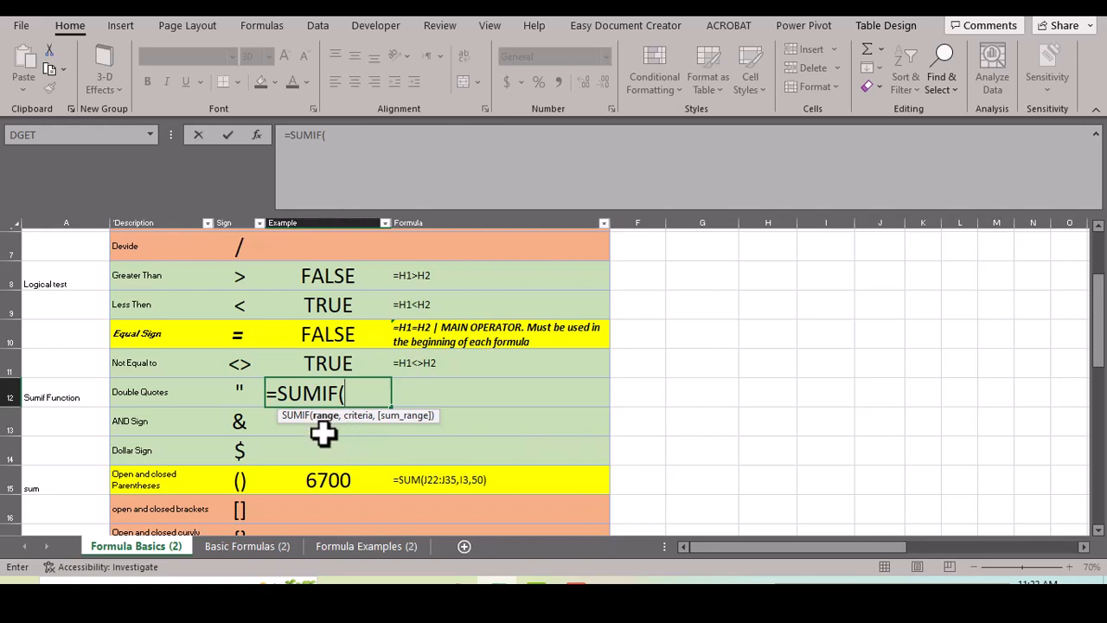
Set the Item Type cells H22:H35 as the range argument of the SUMIF formula
scroll(324, 435, "down", 3)
scroll(323, 439, "up", 1)
left_click(760, 400)
left_click_drag(760, 413, 760, 515)
scroll(545, 458, "up", 4)
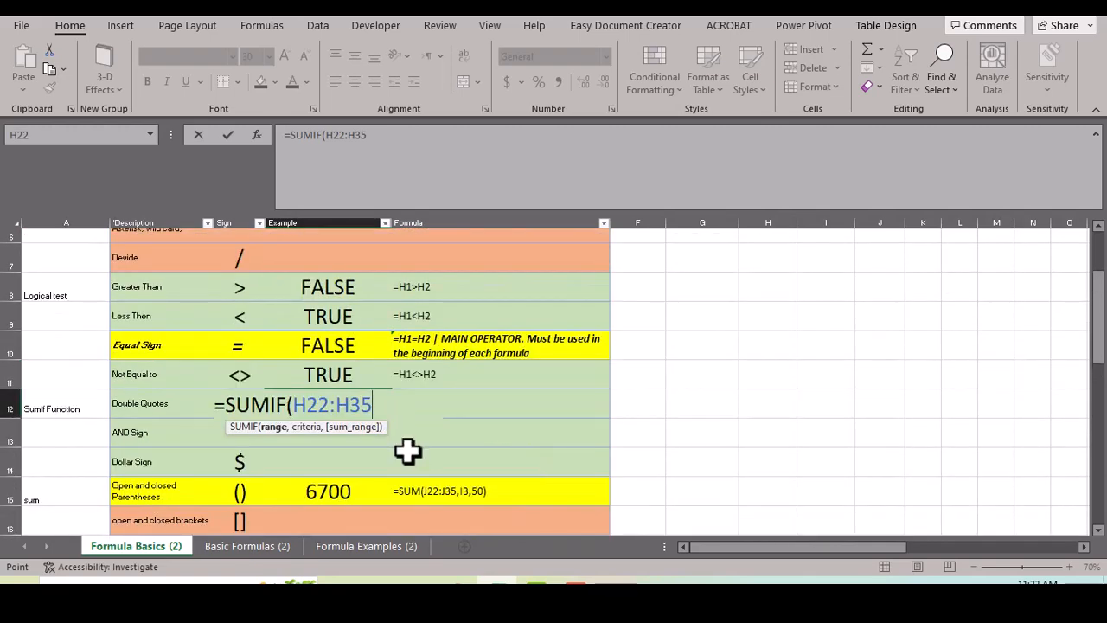
type(",")
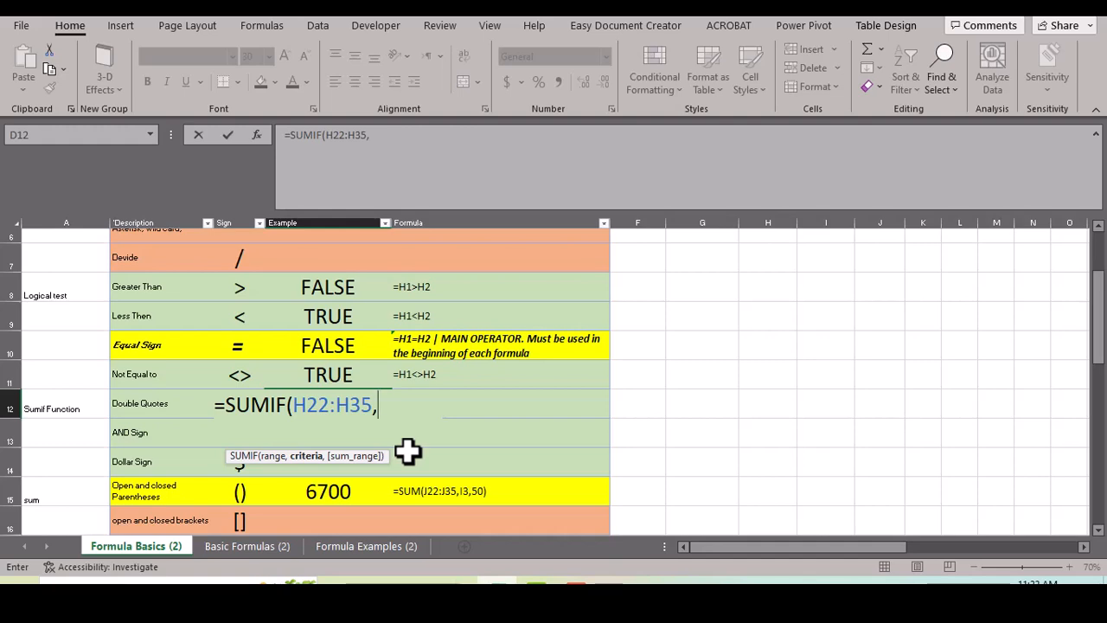
Enter "service" in double quotes as the SUMIF criteria, checking it against the Item Type entries
scroll(407, 451, "down", 1)
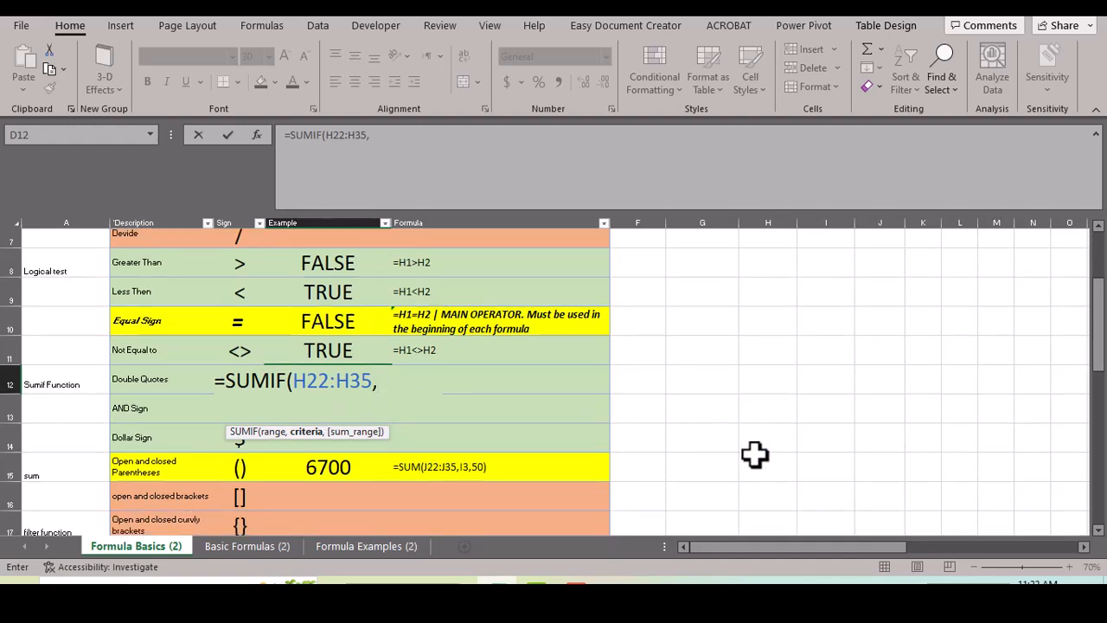
scroll(752, 454, "down", 2)
scroll(765, 484, "down", 1)
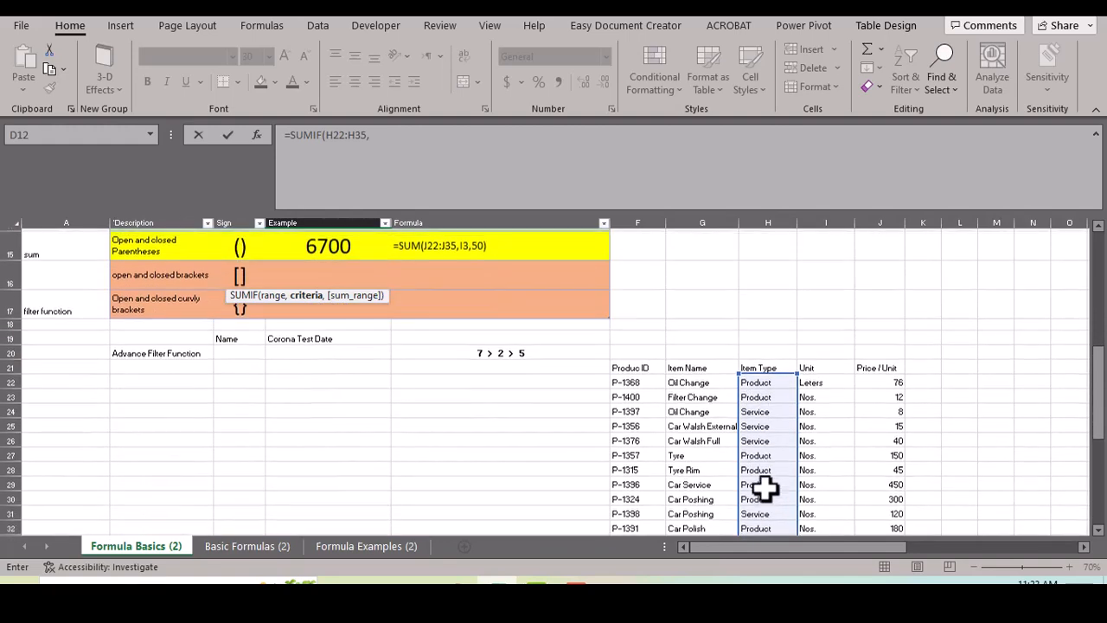
scroll(765, 488, "up", 3)
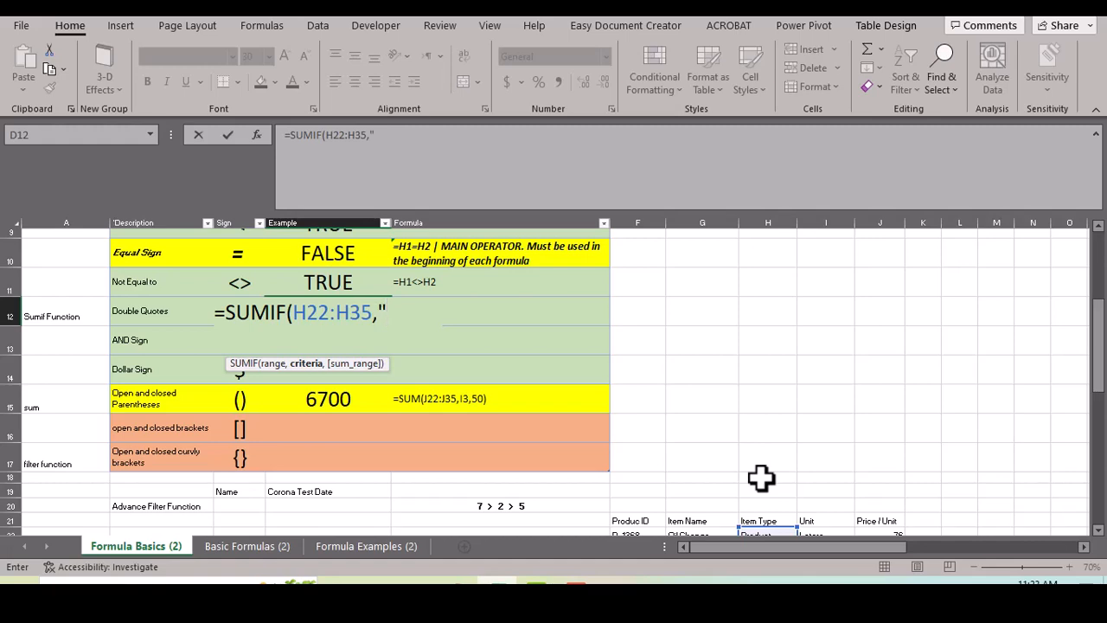
type("ervice\"")
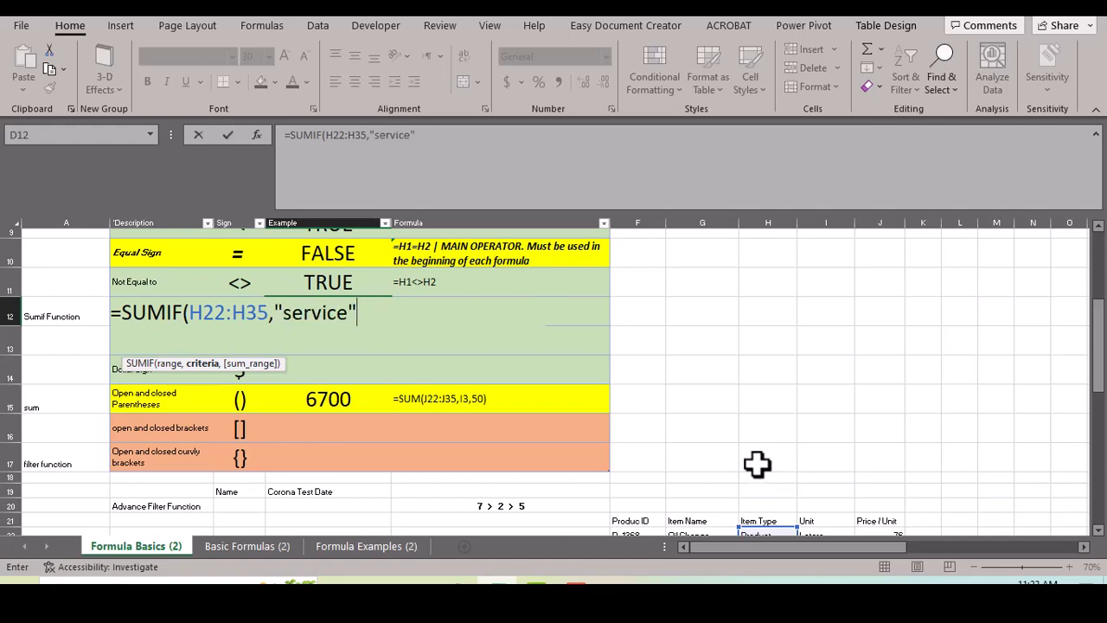
scroll(761, 479, "down", 3)
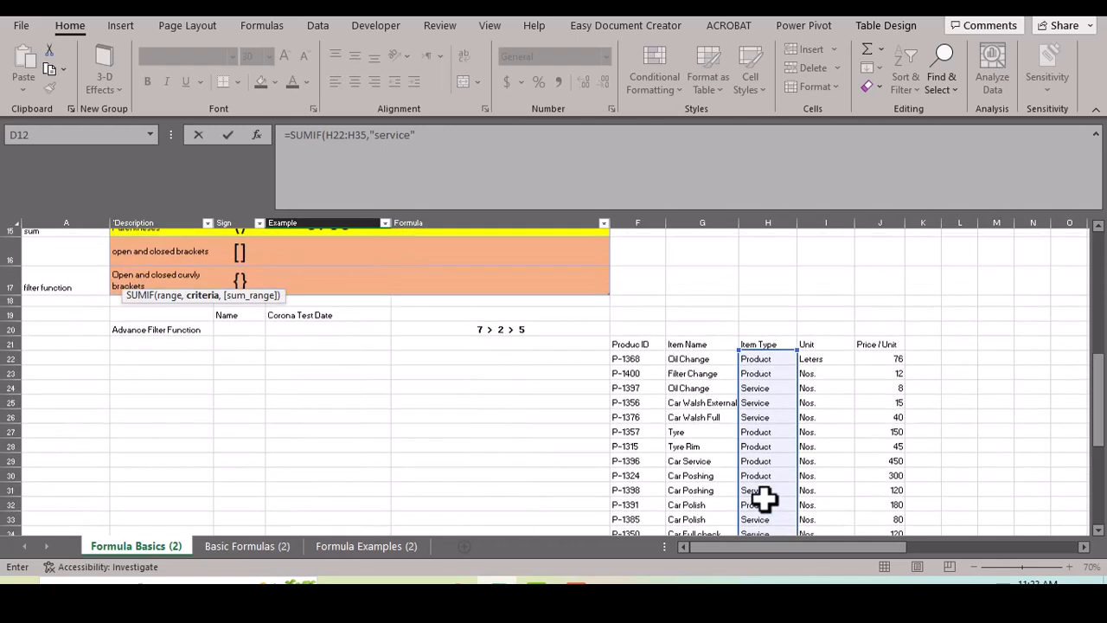
scroll(764, 498, "up", 3)
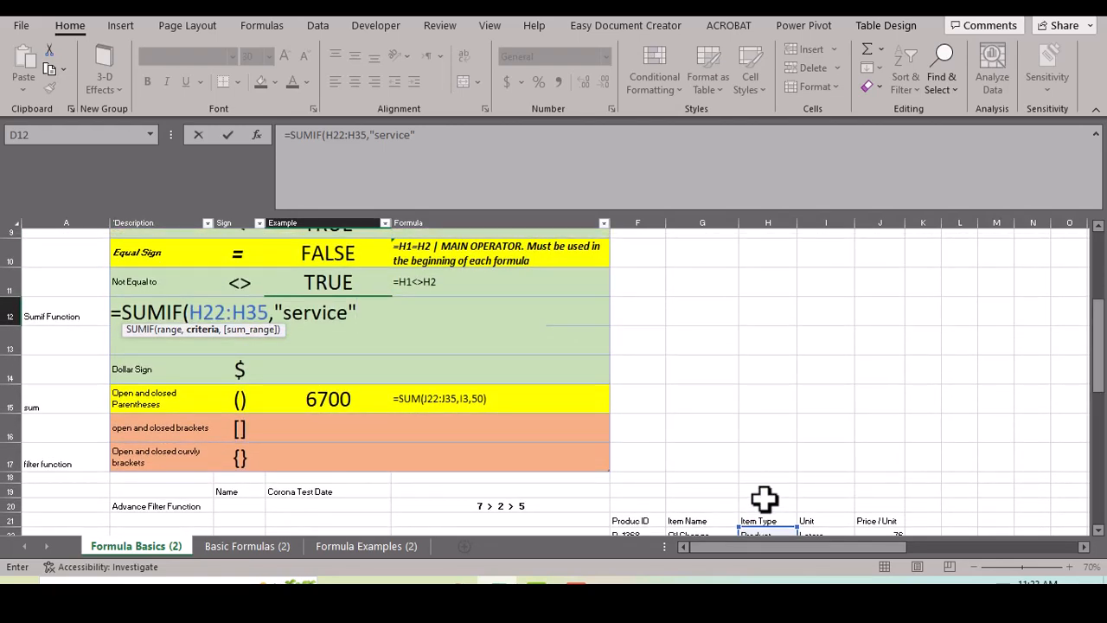
type(",")
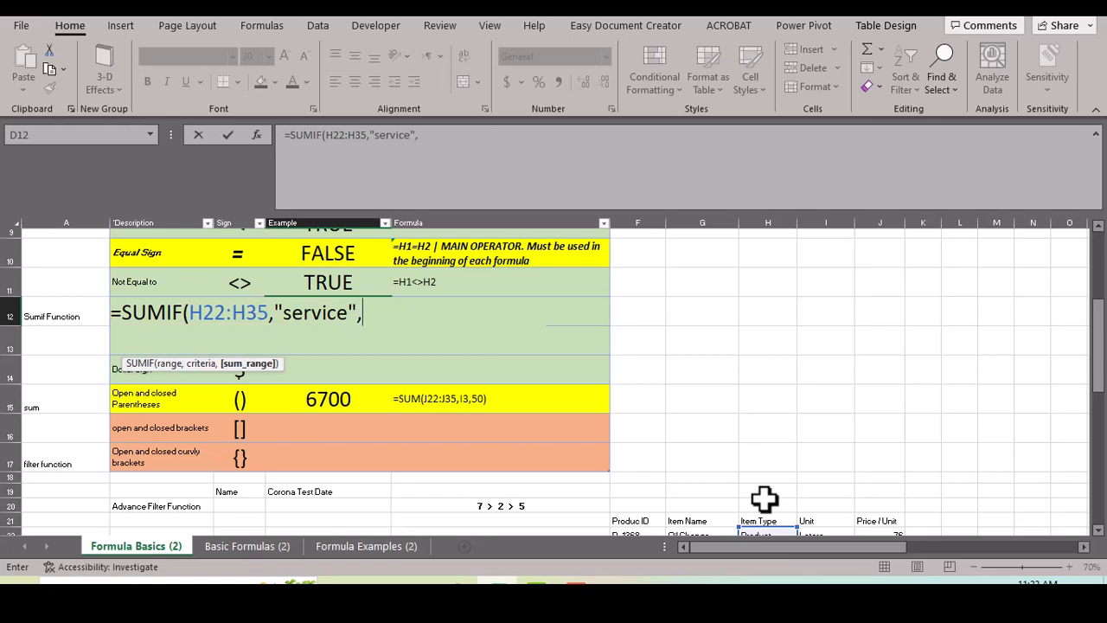
Set the Price / Unit cells J22:J35 as the SUMIF sum range and add the closing parenthesis
scroll(763, 498, "down", 3)
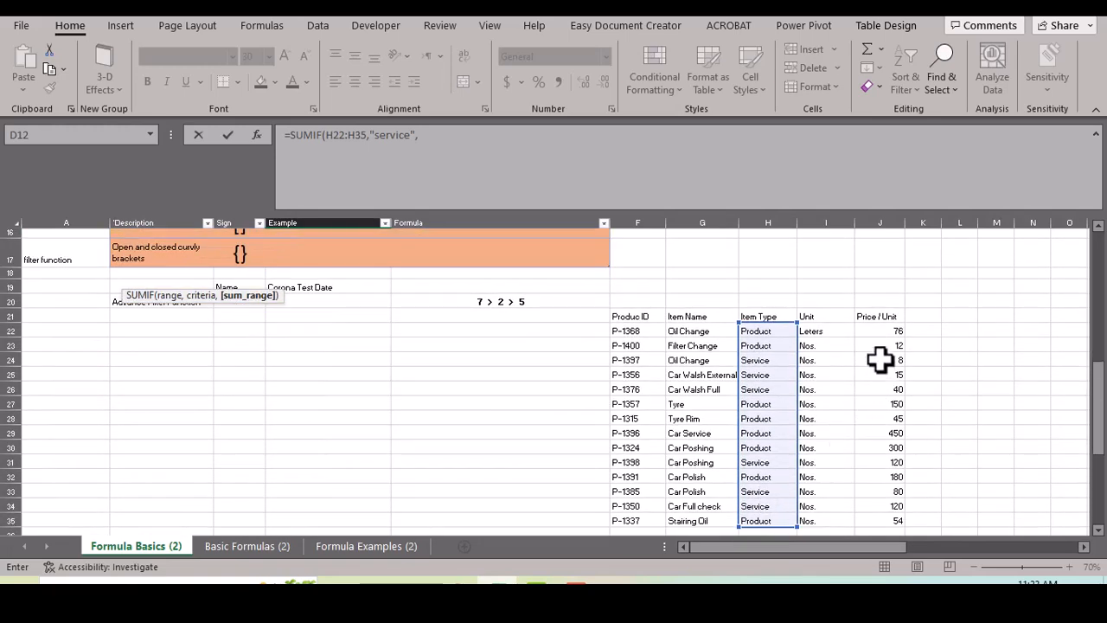
left_click_drag(885, 332, 890, 521)
scroll(586, 476, "up", 3)
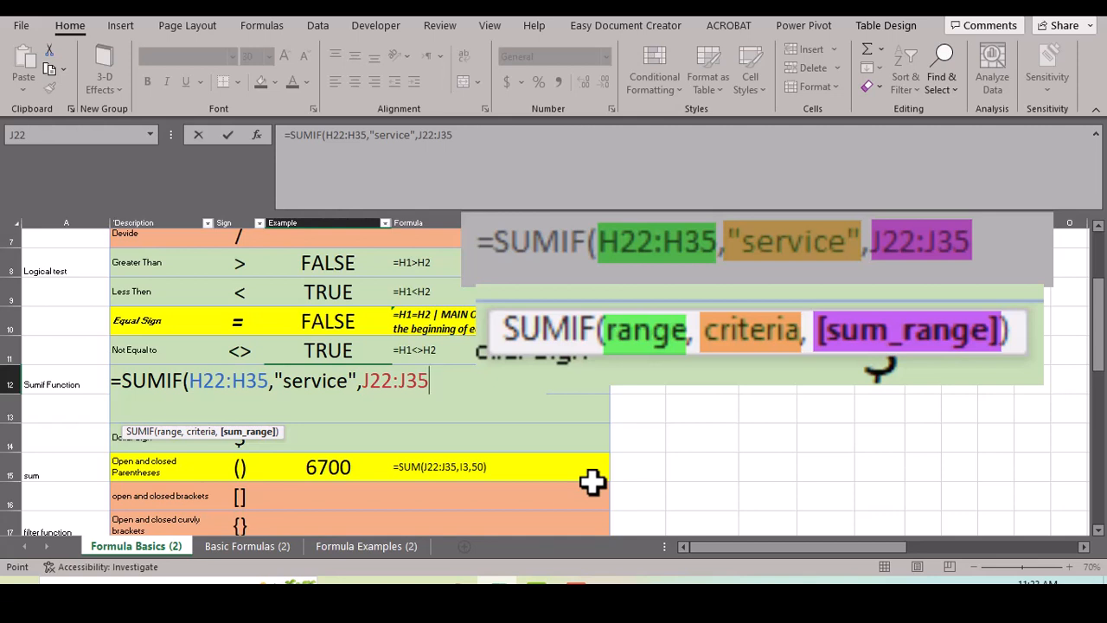
type(")")
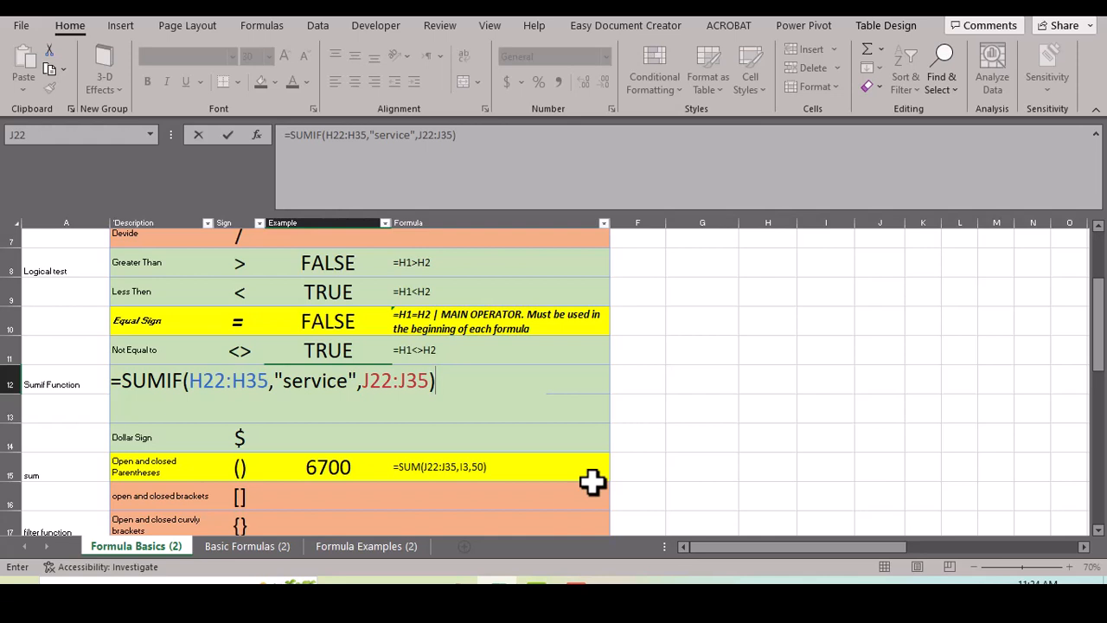
Complete the SUMIF formula entry in the Double Quotes row's example cell, D12, and compare it with the Item Type data
key("Return")
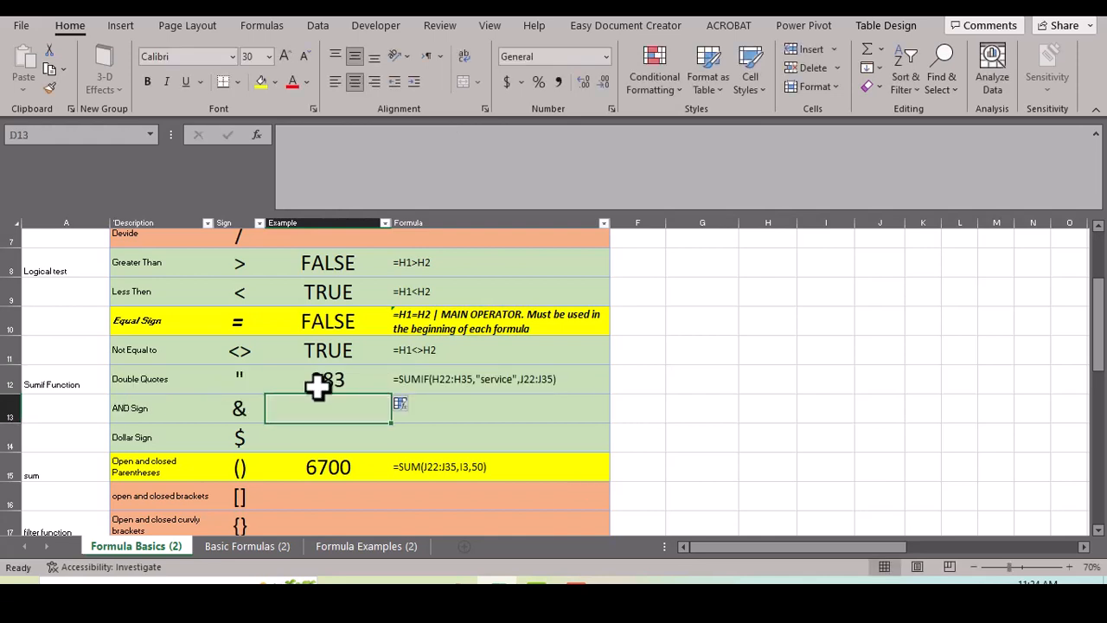
scroll(790, 459, "down", 3)
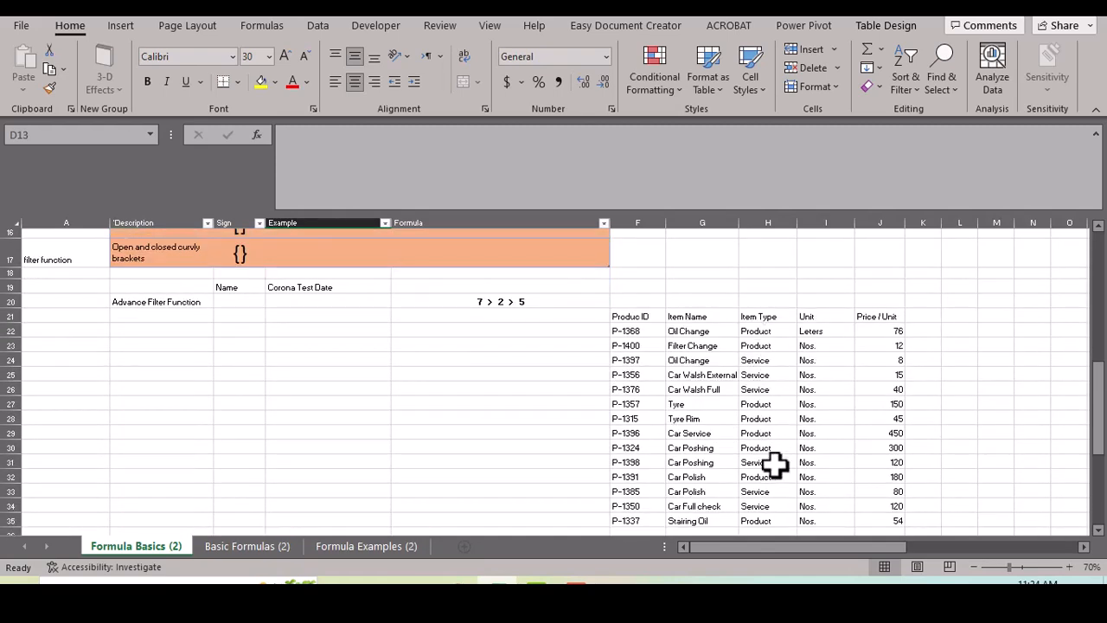
scroll(425, 432, "up", 3)
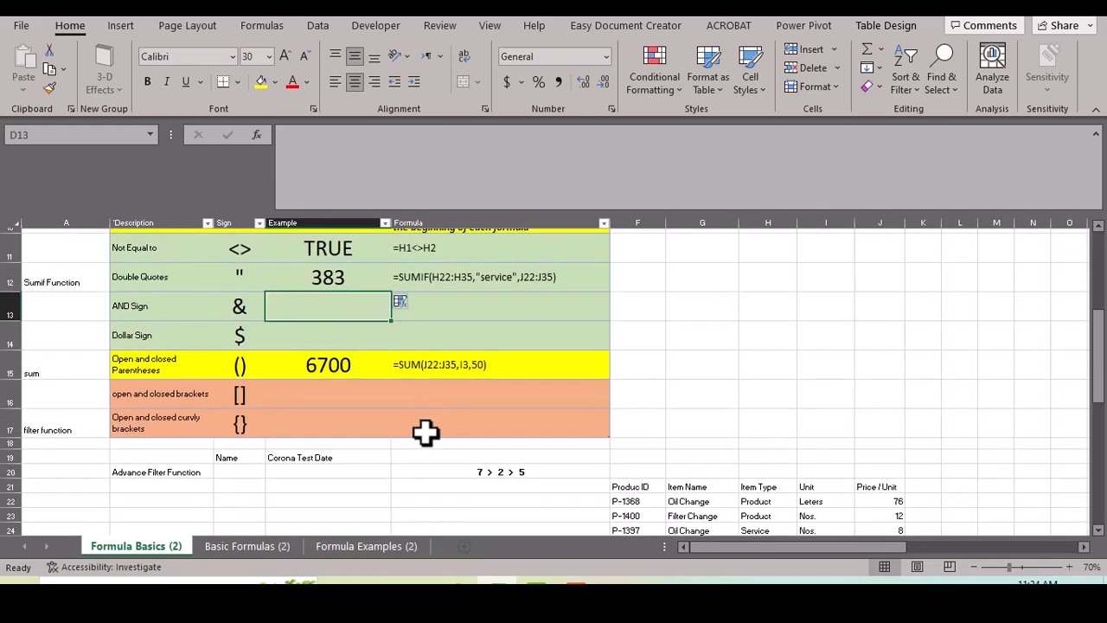
Reopen the SUMIF formula in D12 and examine its criteria and the Item Type and Price / Unit ranges in the data table
left_click(353, 347)
double_click(353, 347)
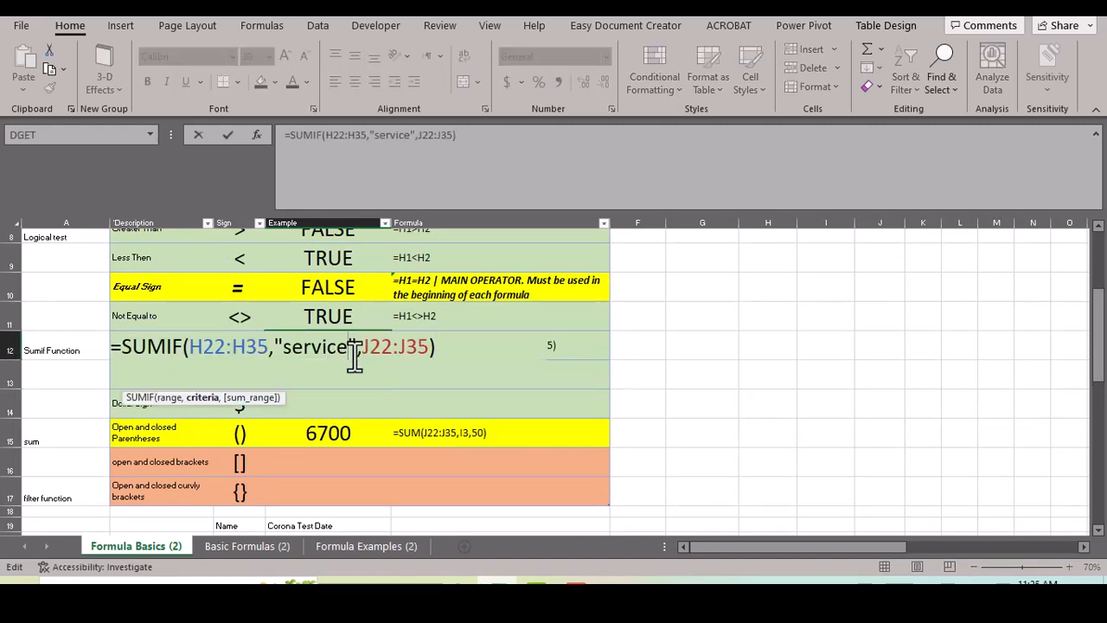
scroll(532, 428, "down", 4)
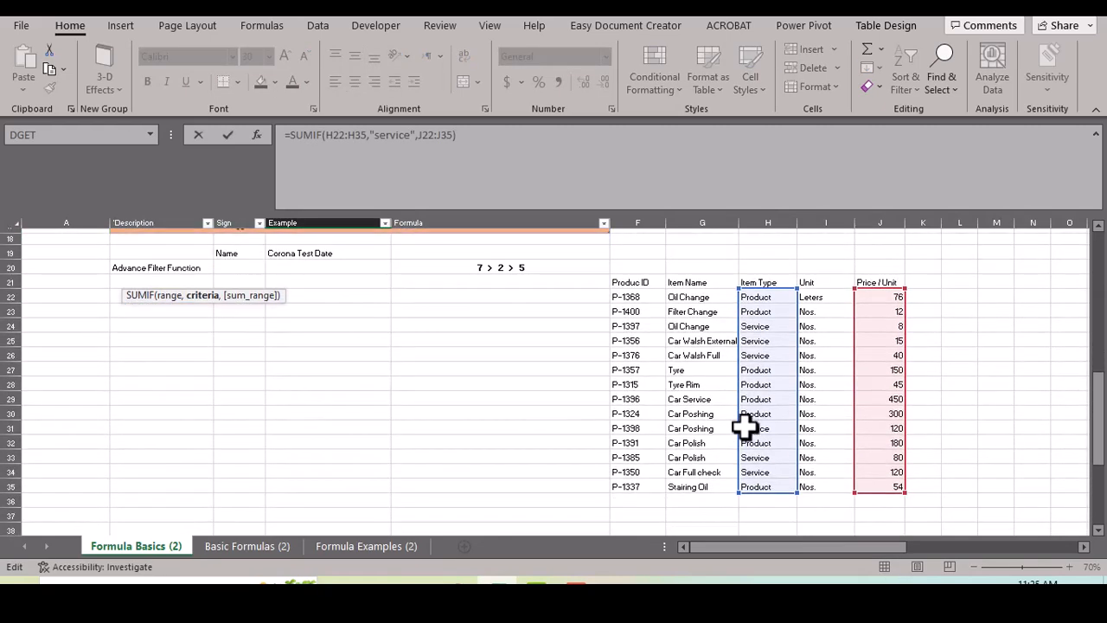
scroll(741, 424, "up", 3)
scroll(740, 424, "down", 2)
scroll(737, 422, "up", 2)
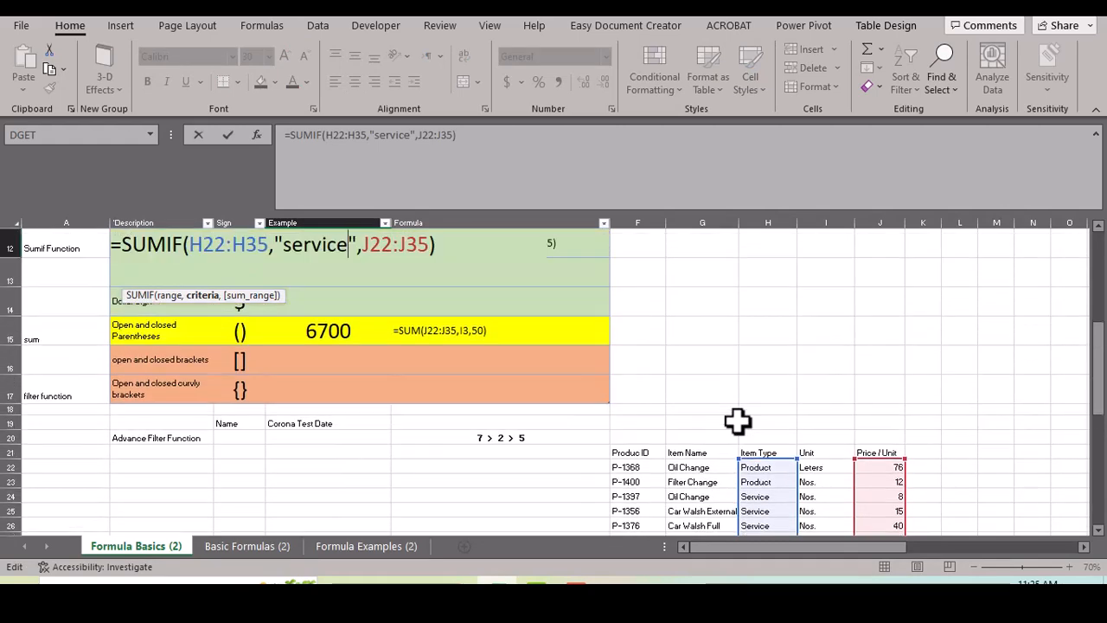
scroll(737, 421, "up", 1)
scroll(738, 421, "down", 2)
scroll(753, 443, "down", 1)
scroll(758, 440, "up", 1)
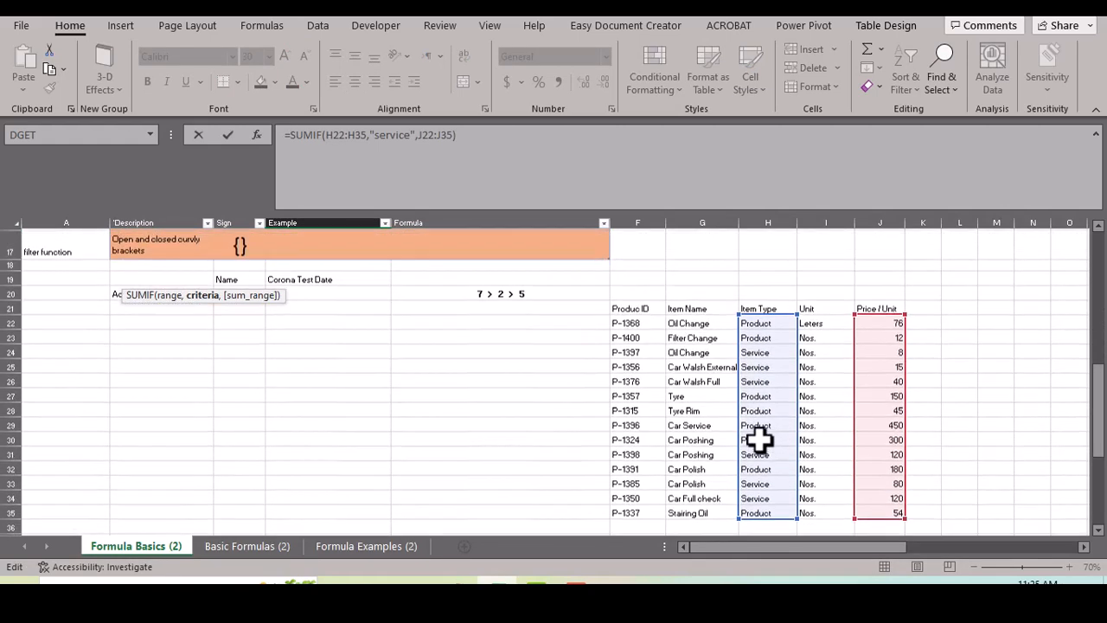
scroll(579, 431, "up", 1)
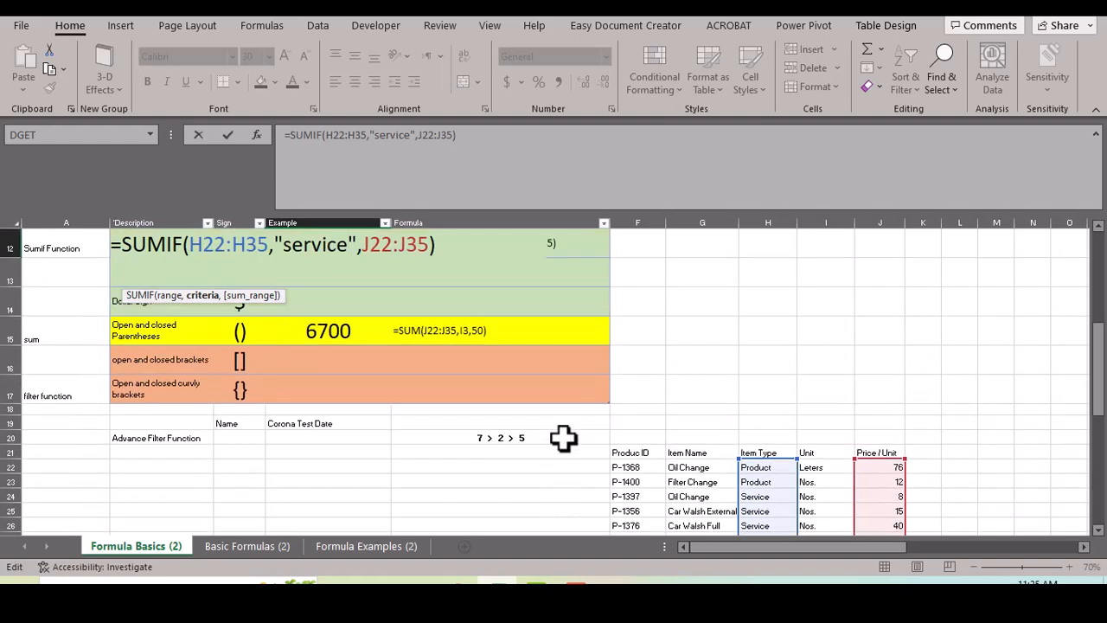
scroll(563, 439, "up", 1)
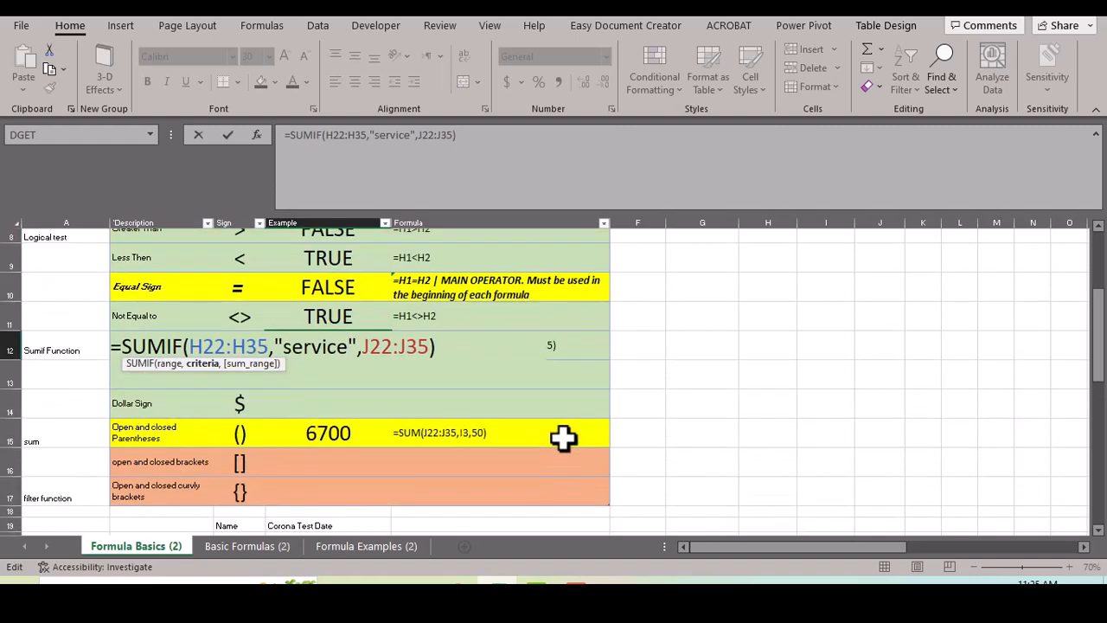
key("Return")
Paste the SUMIF formula into the AND Sign and Dollar Sign rows' example cells, D13 and D14
left_click(350, 373)
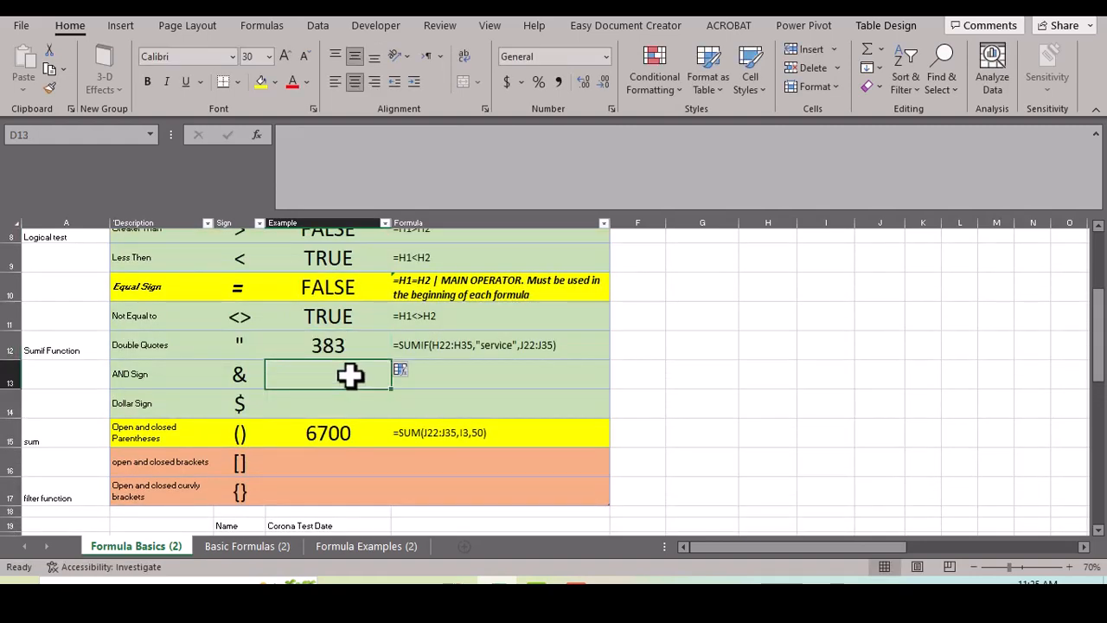
key("ctrl+v")
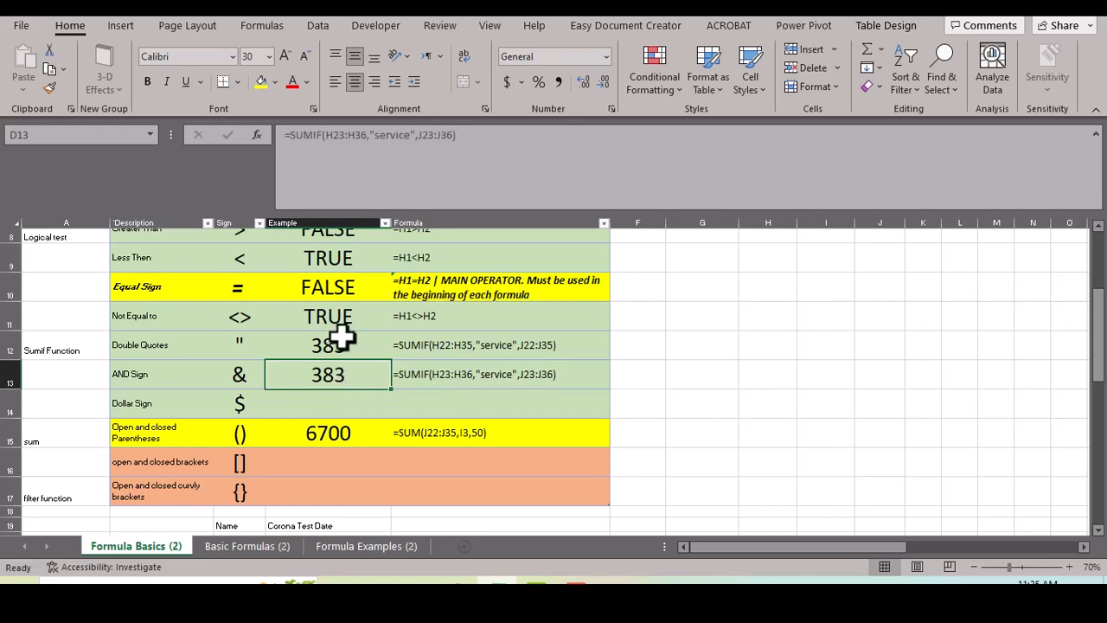
left_click(339, 401)
type("=SUMIF(H24:H37,\"service\",J24:J37)")
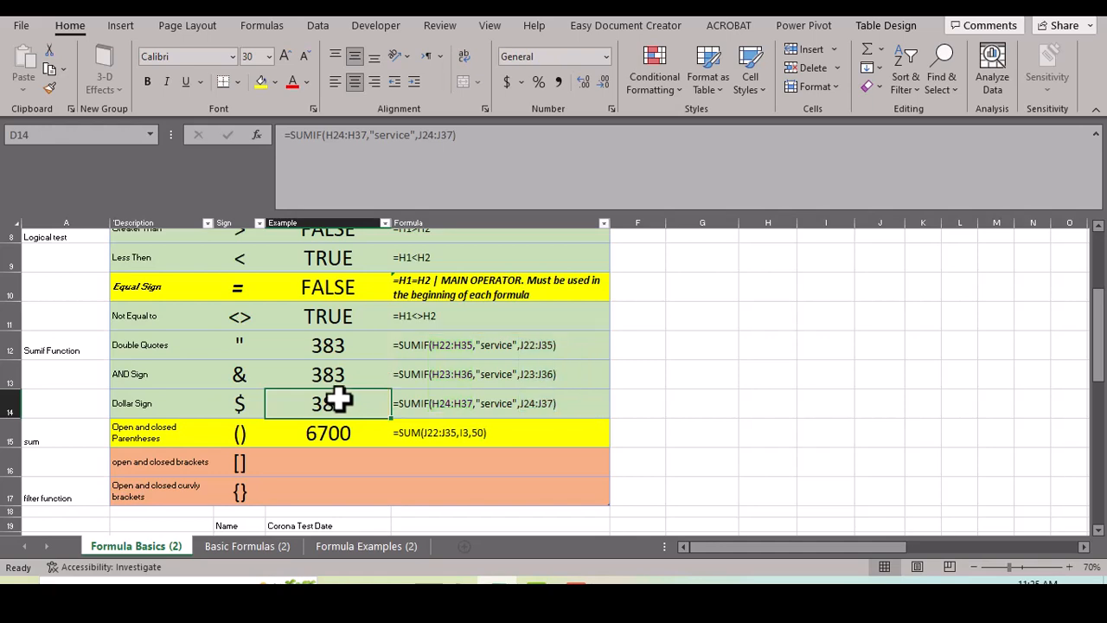
Open the copied SUMIF formula in D14 and examine which data rows its two relative ranges cover
double_click(339, 398)
scroll(734, 424, "down", 3)
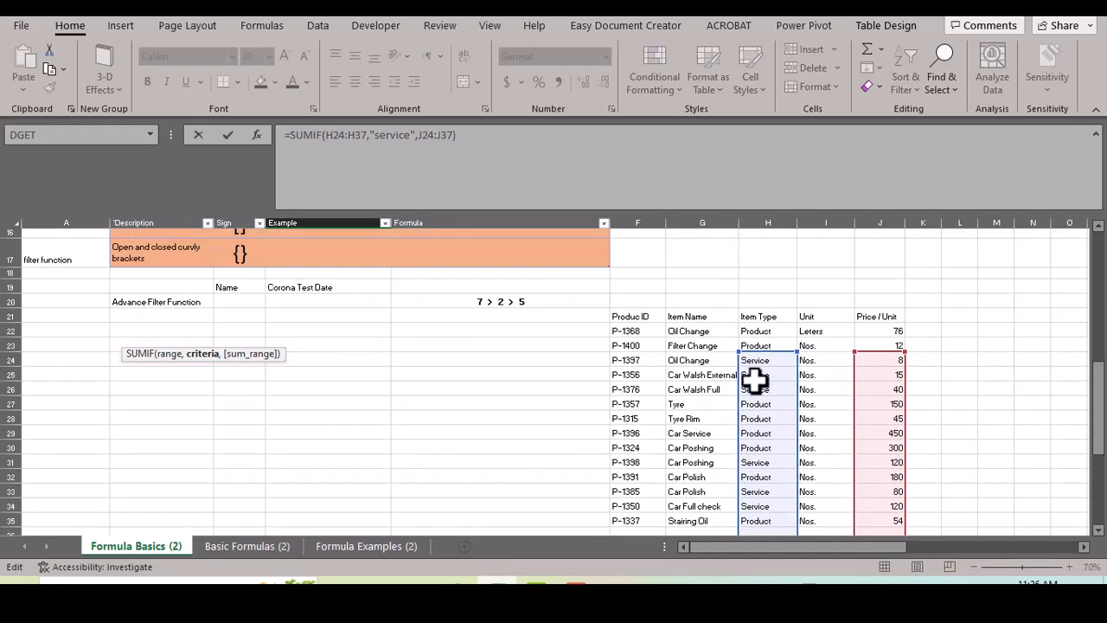
scroll(735, 474, "down", 2)
scroll(751, 432, "down", 1)
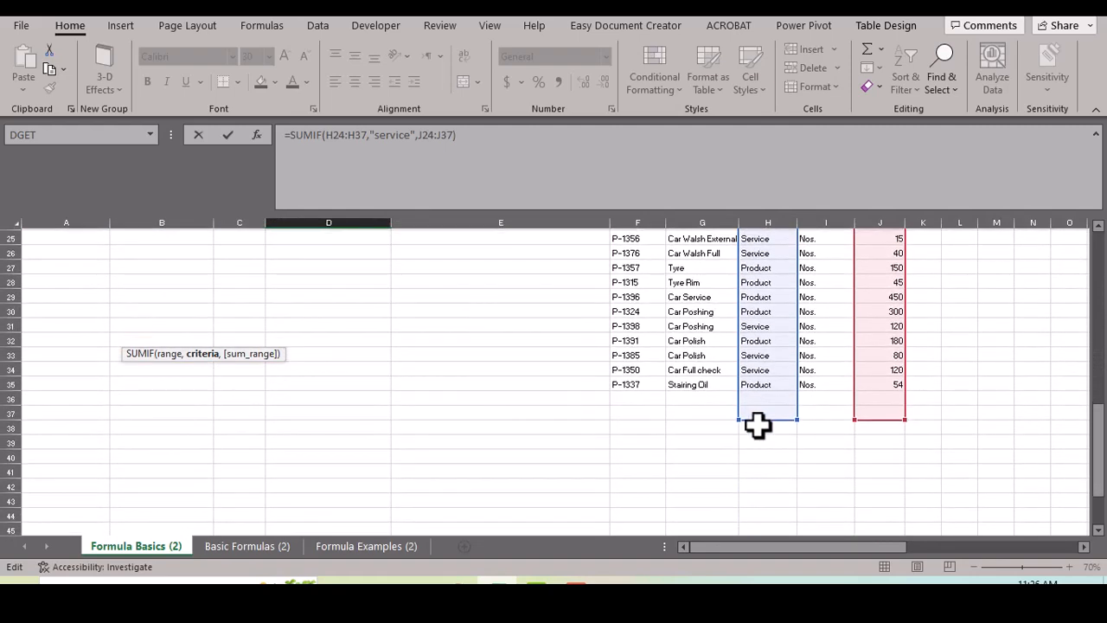
scroll(753, 407, "up", 5)
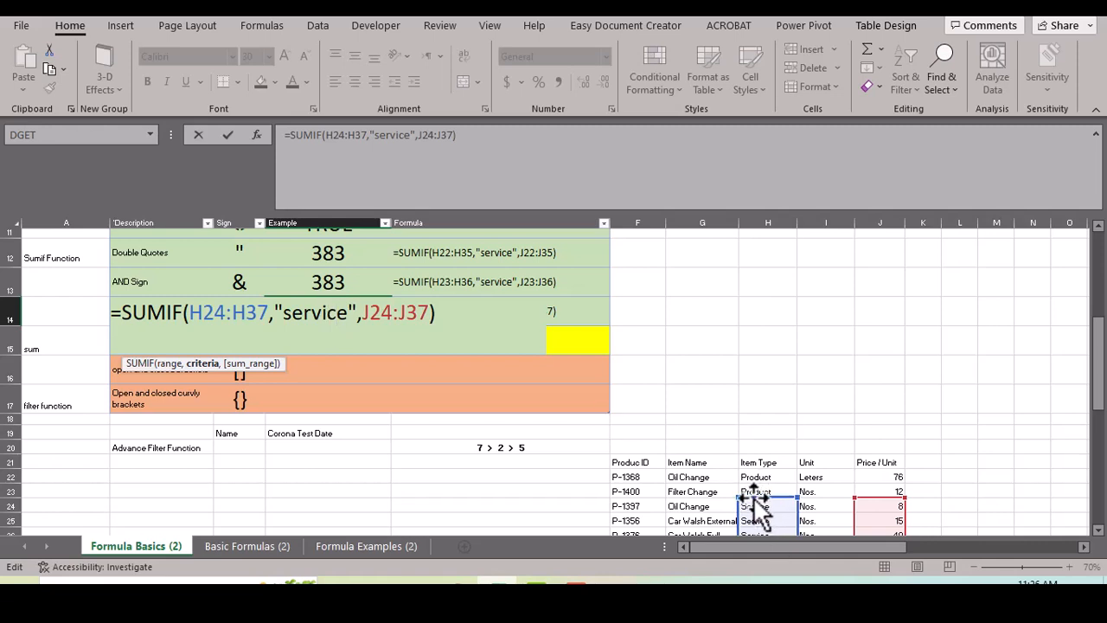
scroll(750, 498, "down", 2)
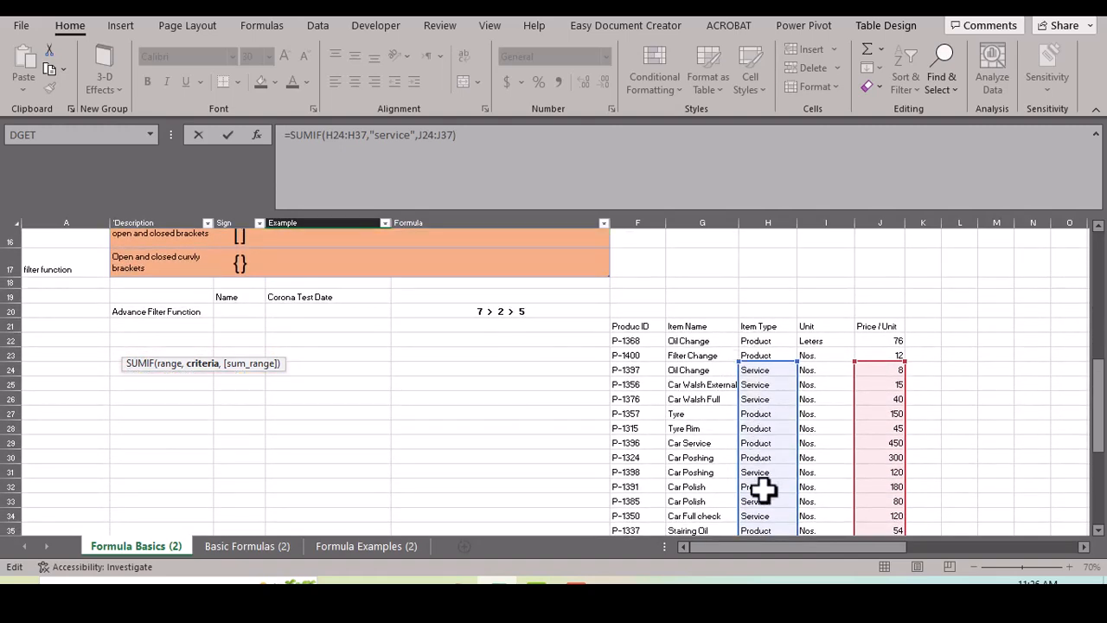
scroll(764, 490, "down", 1)
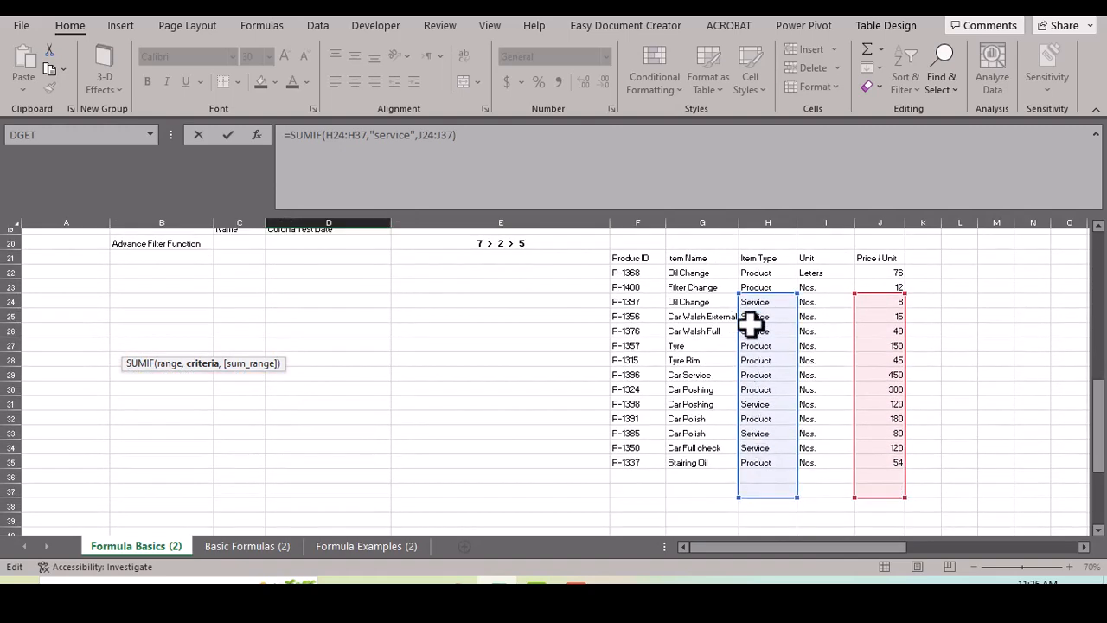
scroll(511, 451, "up", 1)
scroll(511, 451, "up", 2)
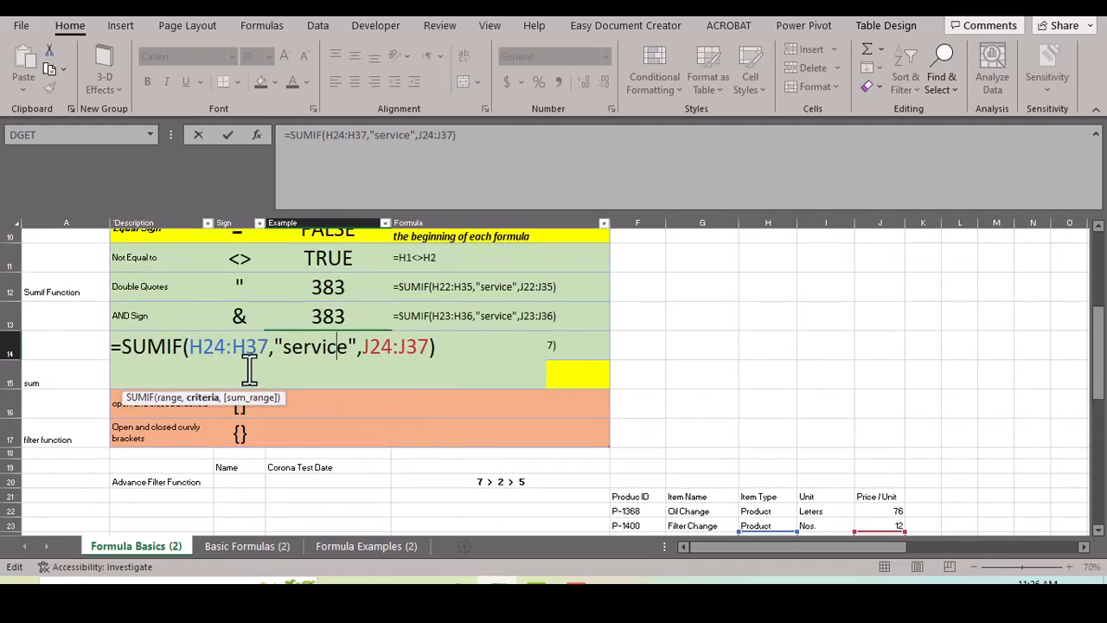
Change the range argument of the SUMIF formula in D14 to the absolute reference $H$22:$H$35
left_click(190, 346)
key("F4")
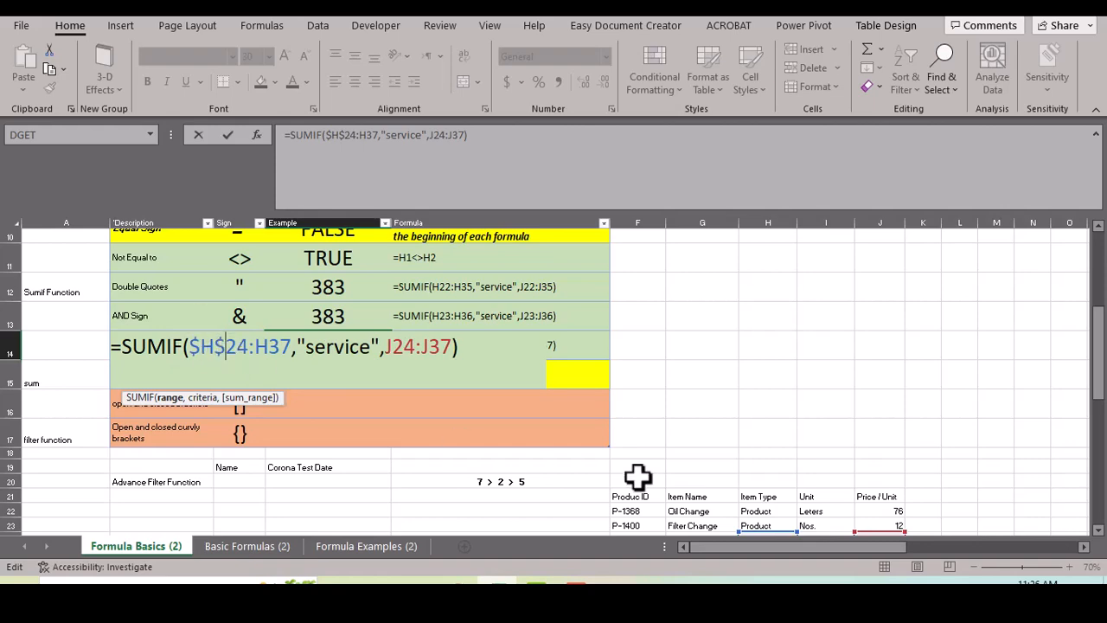
scroll(640, 477, "down", 1)
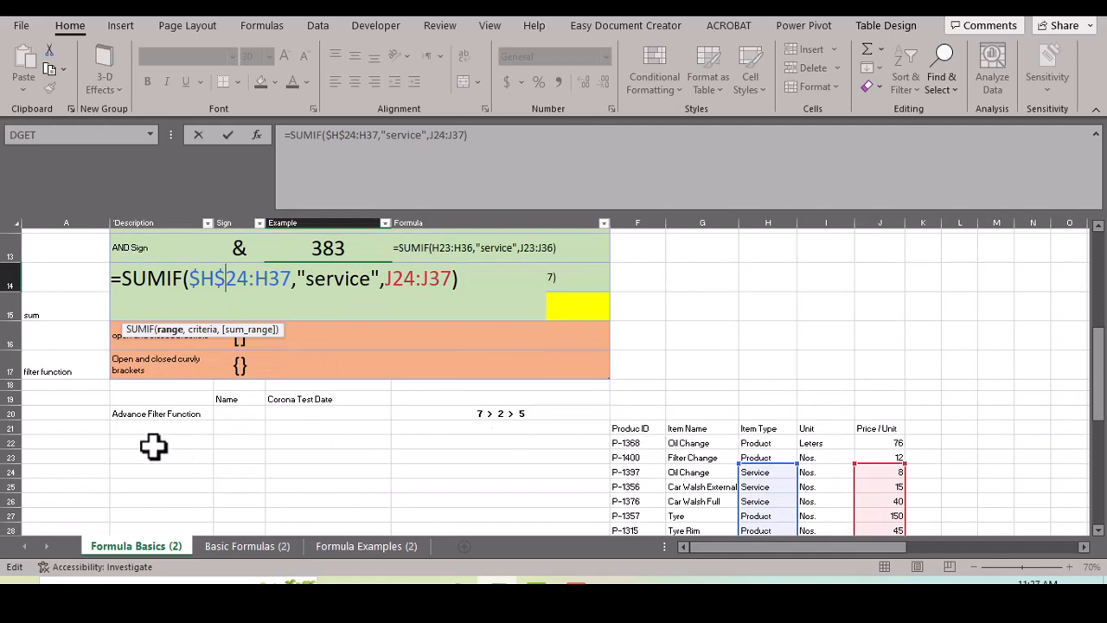
scroll(250, 448, "up", 1)
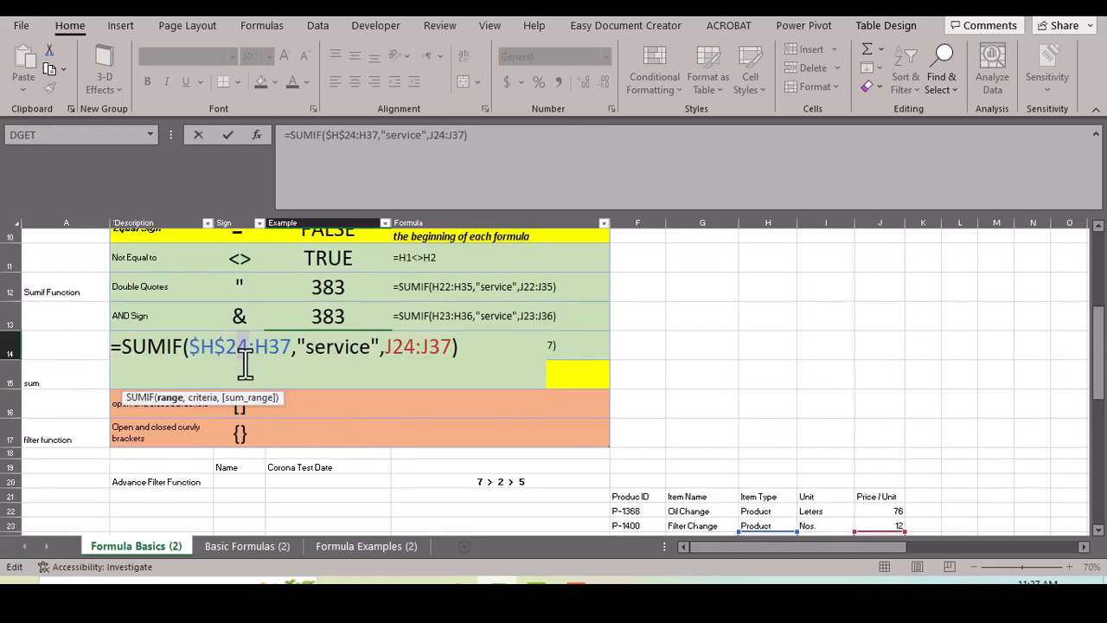
type("2")
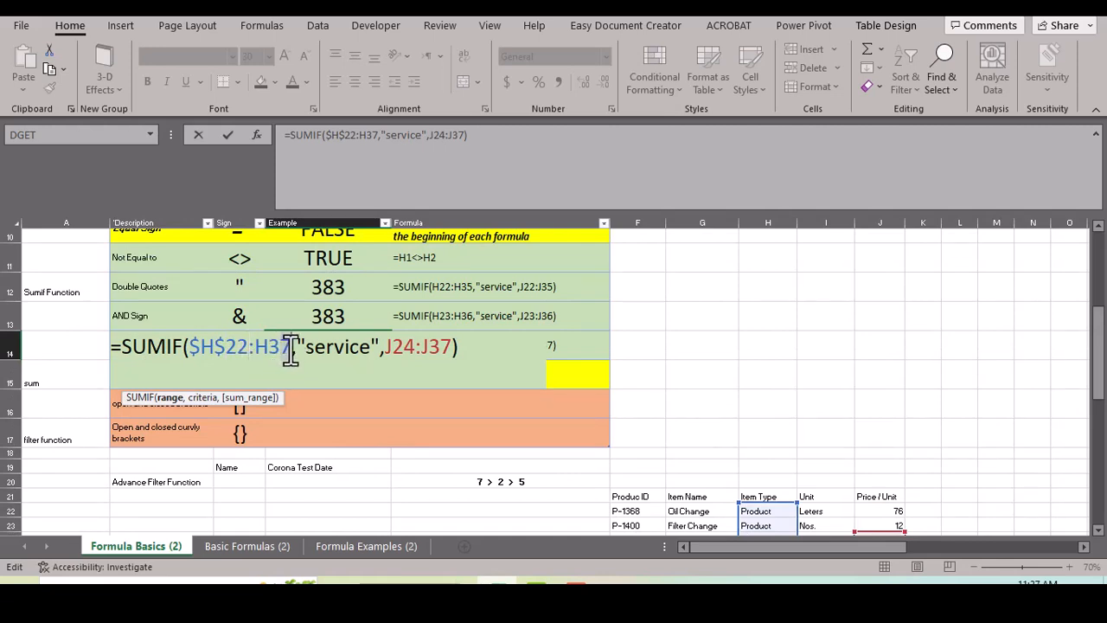
left_click_drag(265, 355, 283, 355)
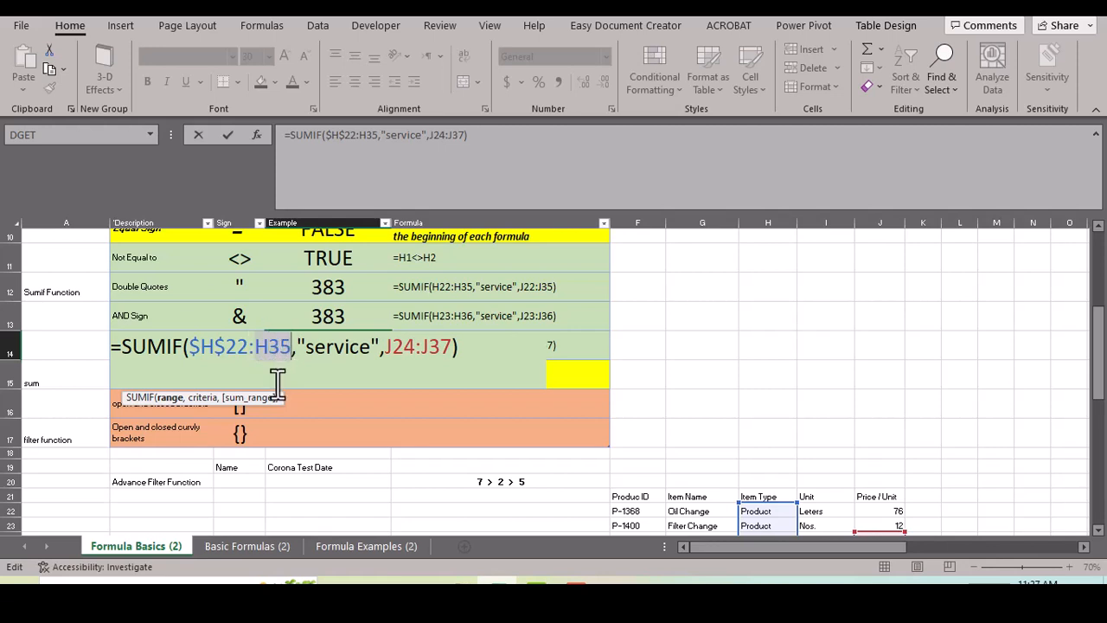
key("F4")
key("F4")
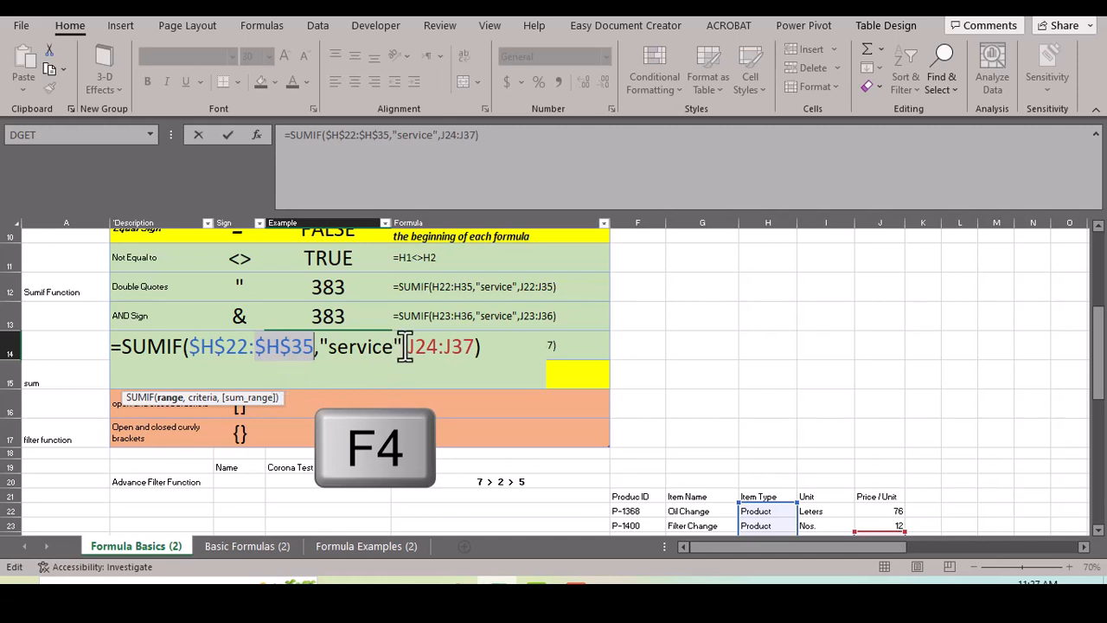
Set the sum range of the D14 SUMIF formula to the absolute reference $J$22:$J$35 and complete the entry
left_click(439, 350)
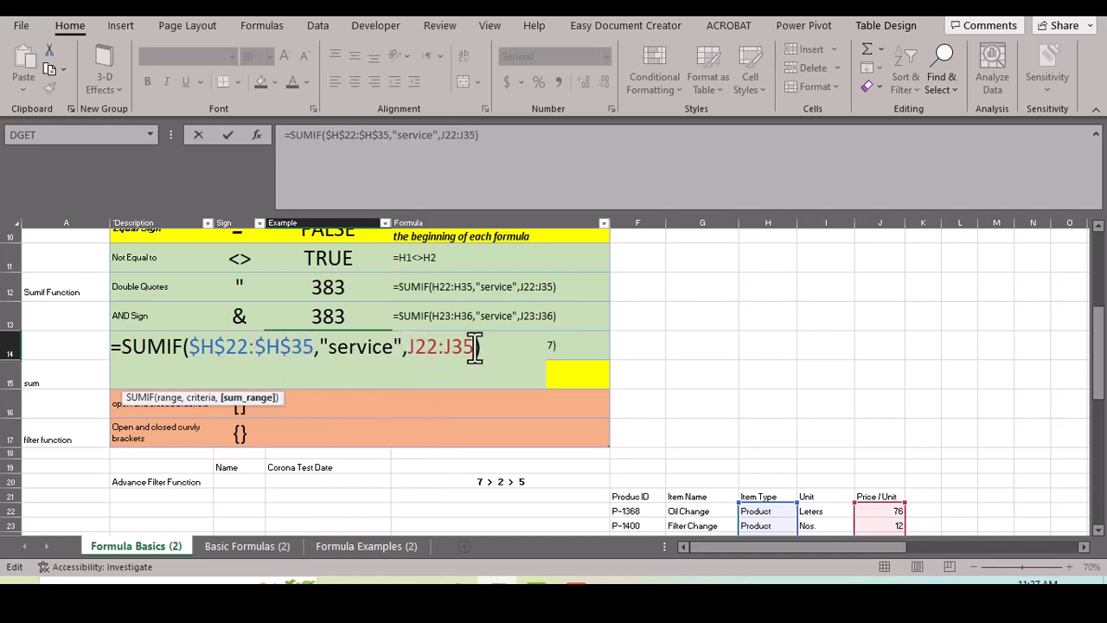
left_click_drag(475, 348, 415, 346)
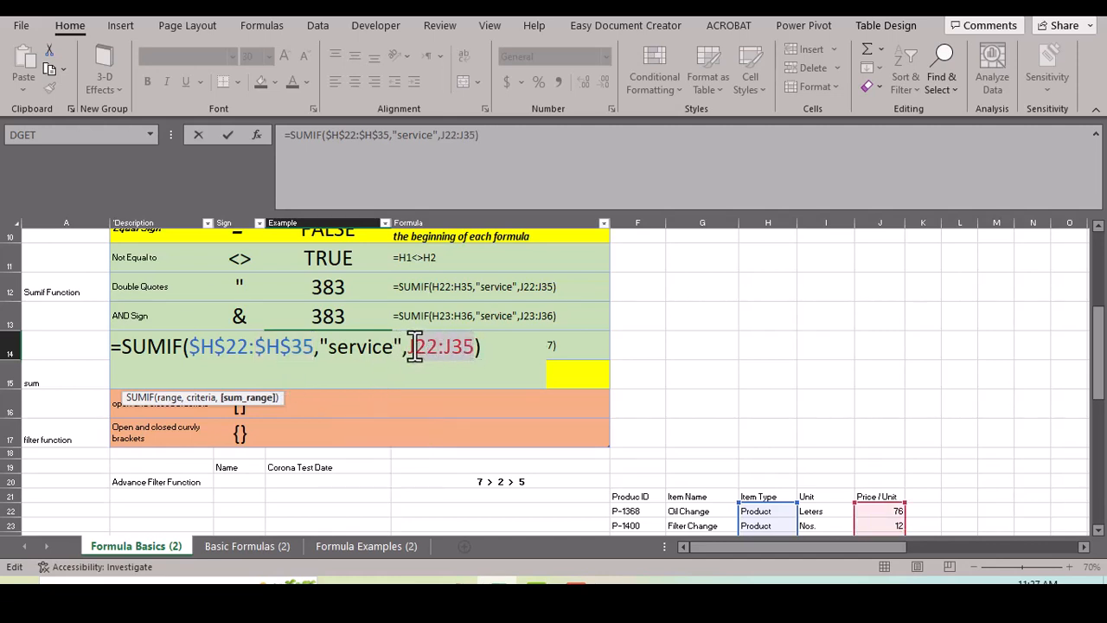
key("F4")
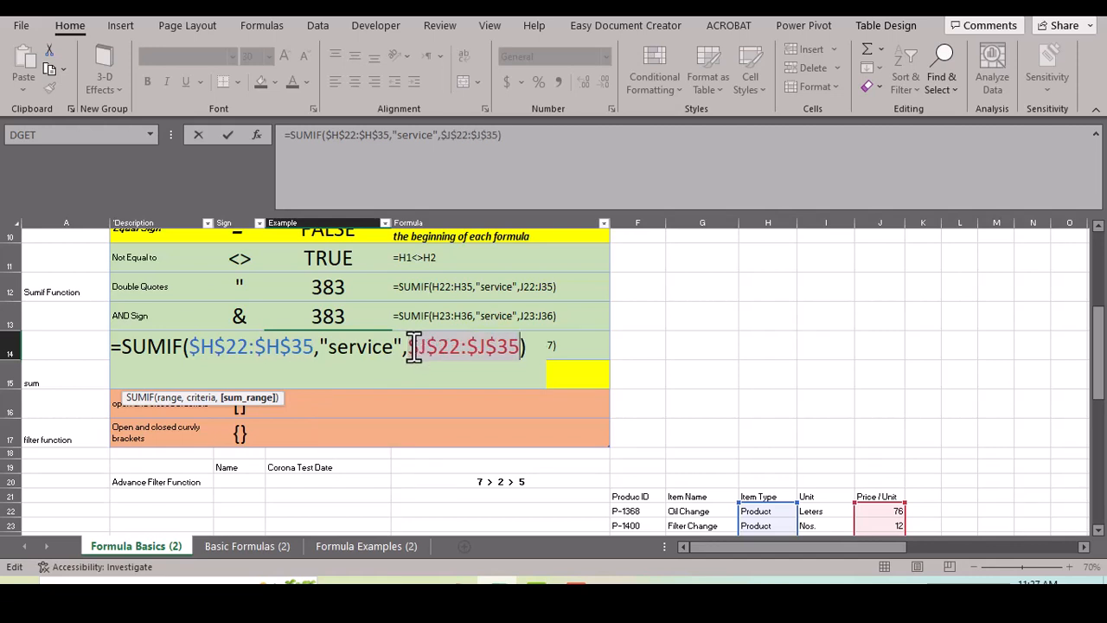
key("Return")
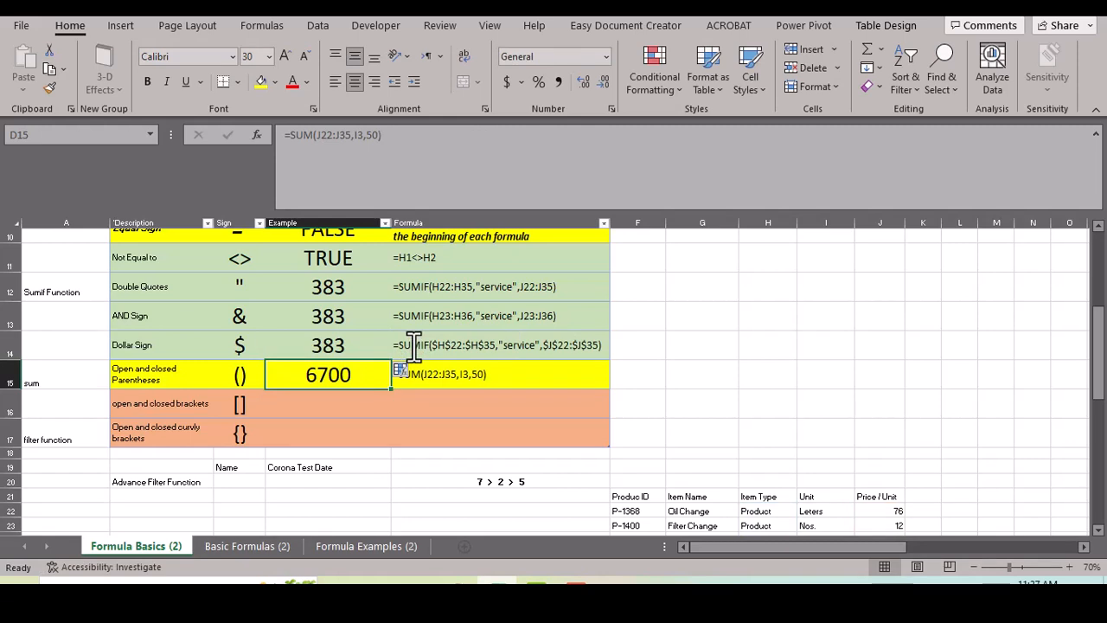
Copy the absolute-reference SUMIF formula from D14 to cell K15 and autofit the width of column K
left_click(320, 346)
key("ctrl+c")
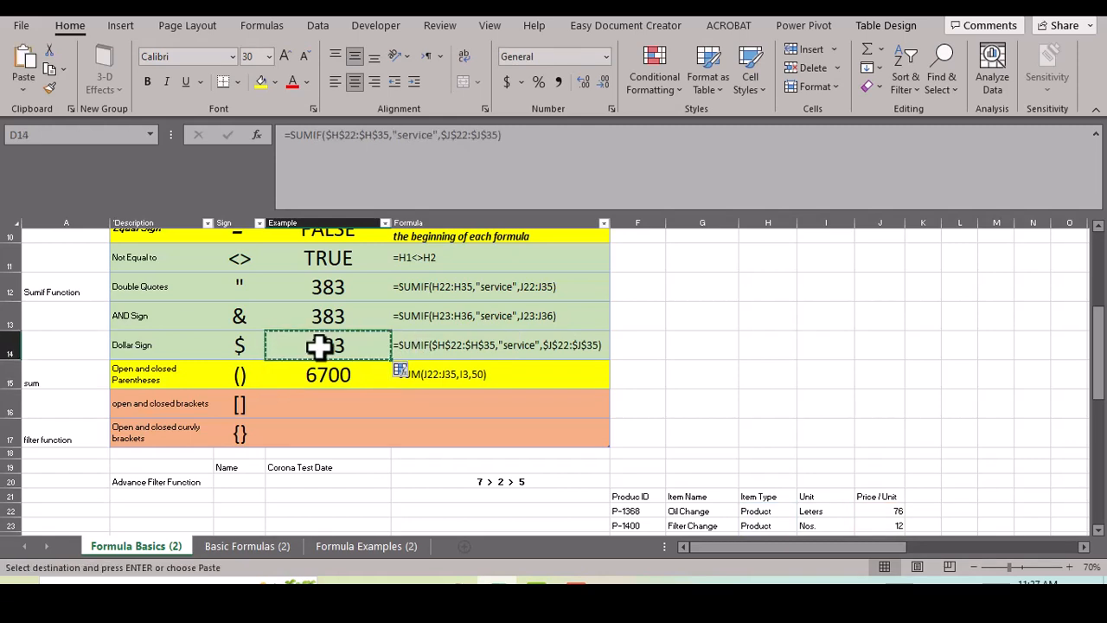
left_click(919, 373)
key("ctrl+v")
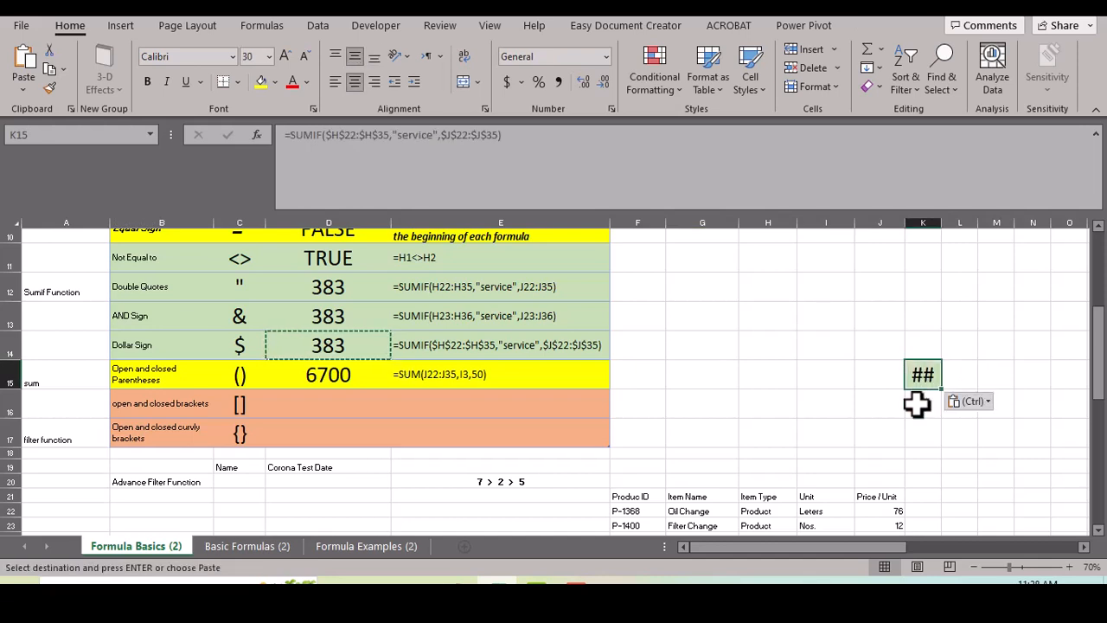
double_click(940, 221)
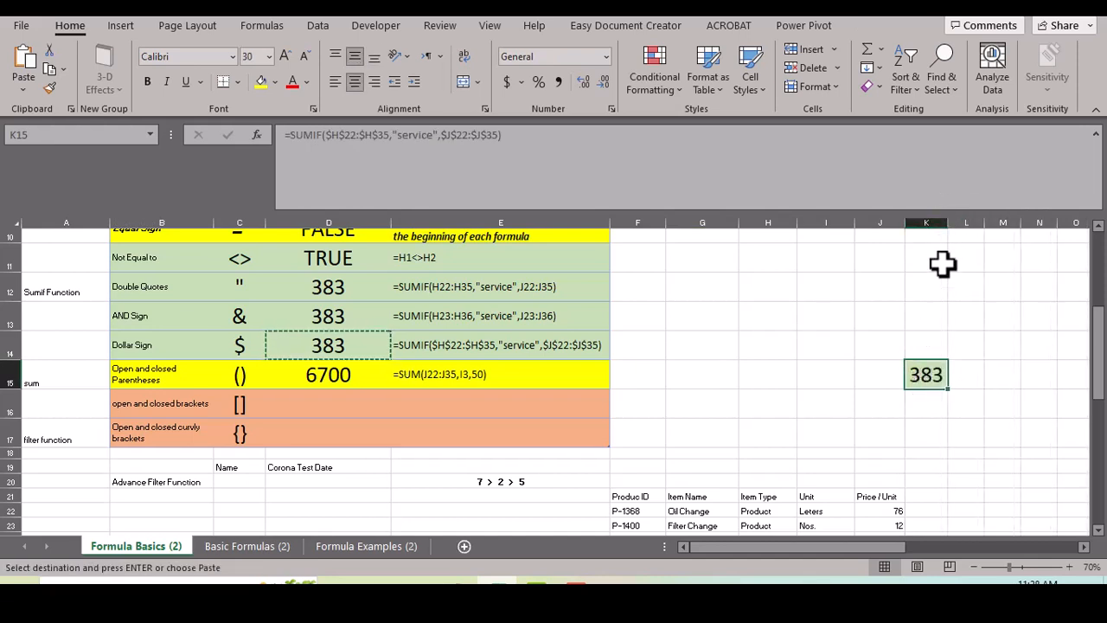
Check which Item Type and Price / Unit ranges the pasted SUMIF formula in K15 refers to, leaving it unedited
double_click(924, 372)
scroll(744, 443, "down", 1)
scroll(744, 443, "down", 1)
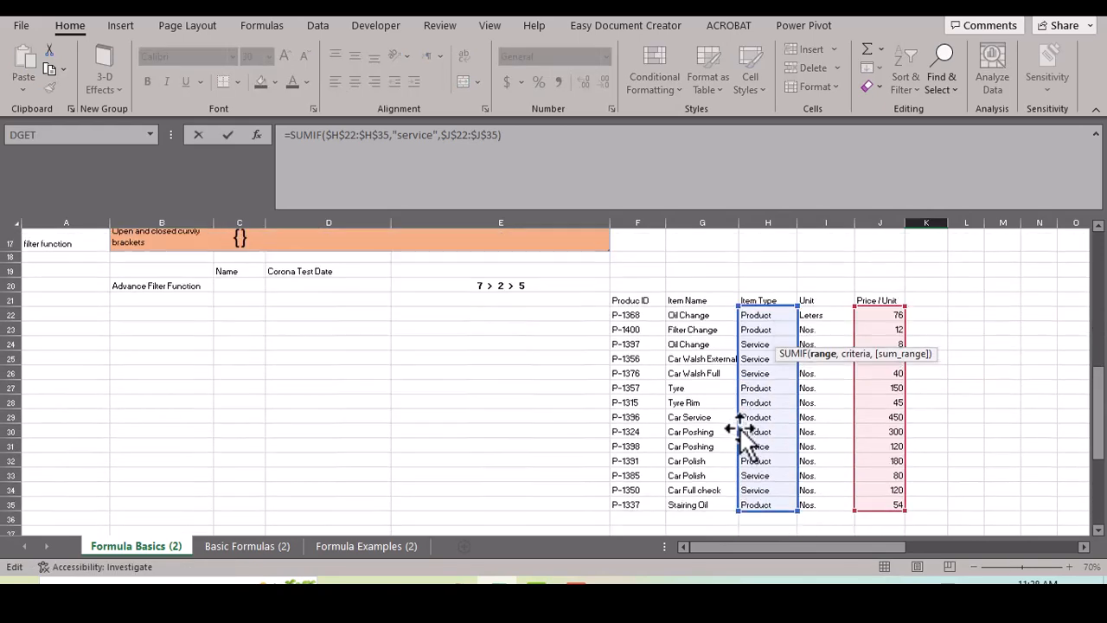
scroll(774, 470, "up", 2)
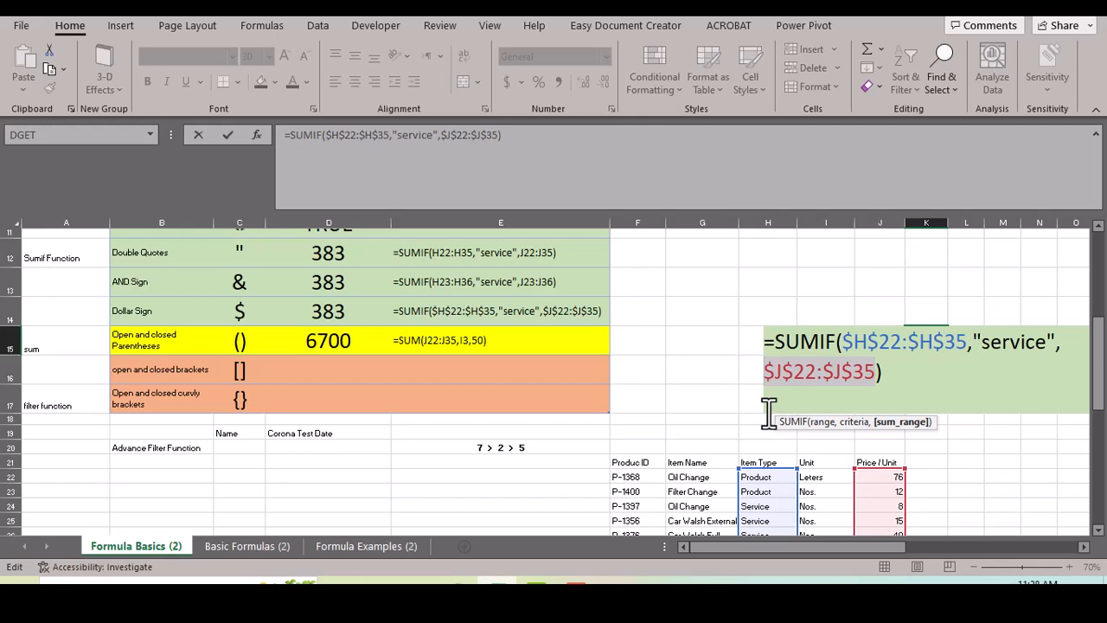
key("Escape")
Clear the copied SUMIF formula from the AND Sign row's example cell, D13
scroll(345, 372, "up", 1)
left_click(339, 359)
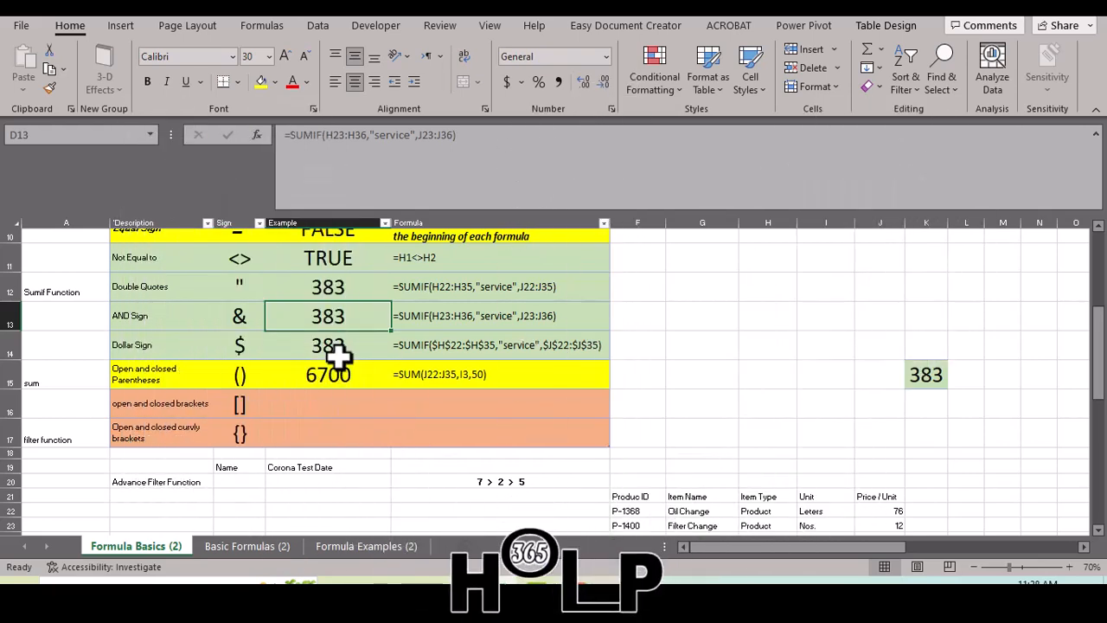
scroll(338, 355, "up", 1)
scroll(335, 353, "up", 2)
scroll(435, 425, "down", 2)
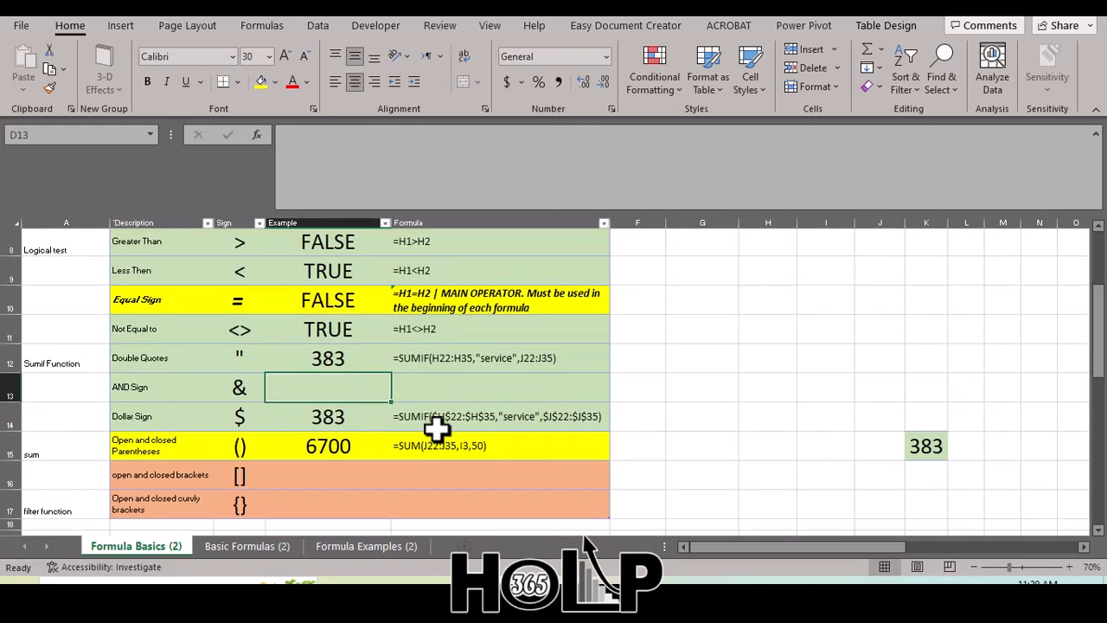
Enter the formula =I3/I4 in the Divide row's example cell, D7, to divide the rent by the number of tenants
scroll(437, 428, "up", 3)
left_click_drag(816, 267, 820, 303)
left_click(818, 272)
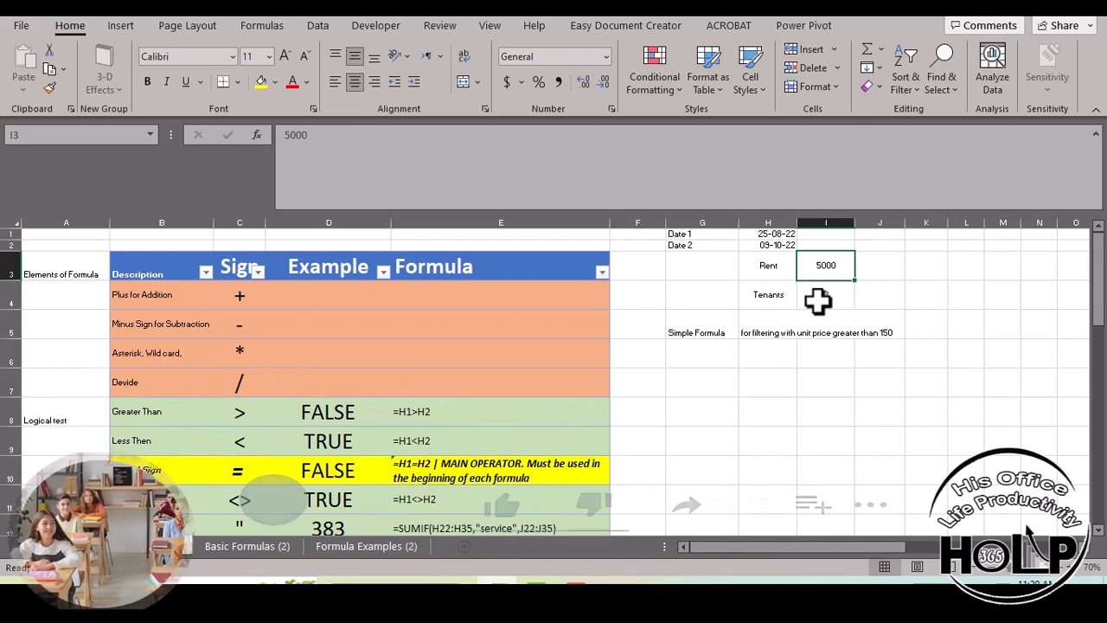
left_click(815, 297)
type("3")
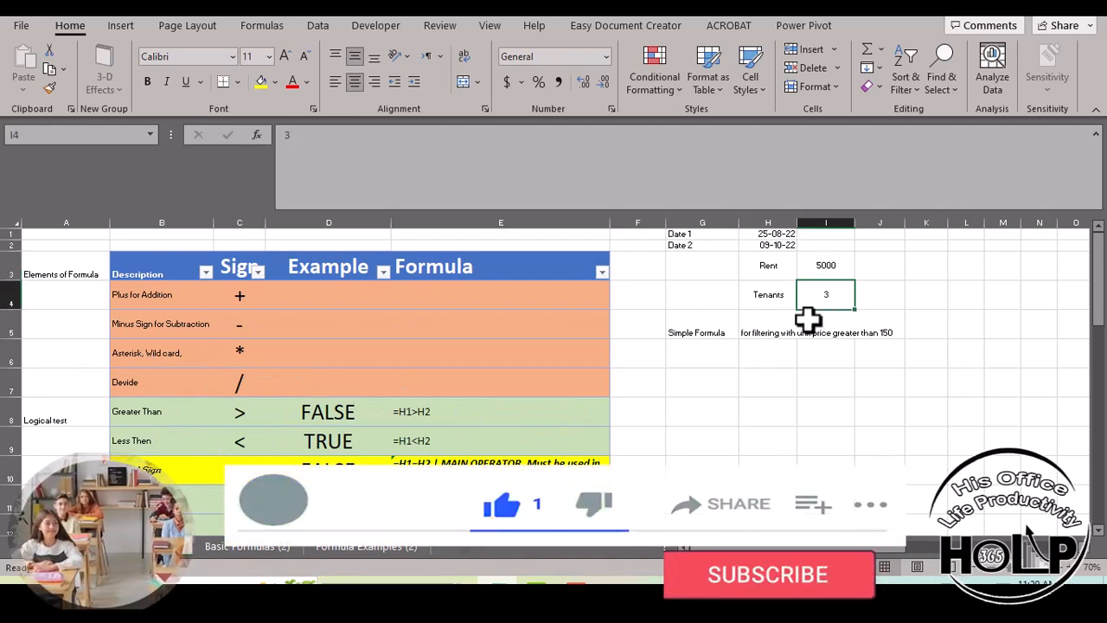
left_click(324, 381)
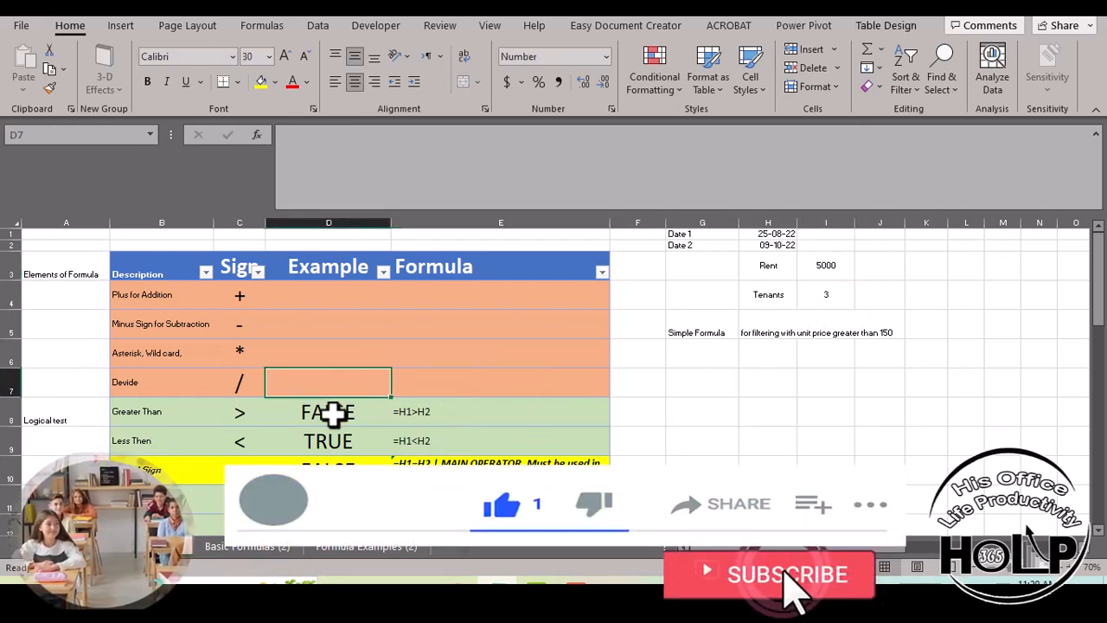
type("=")
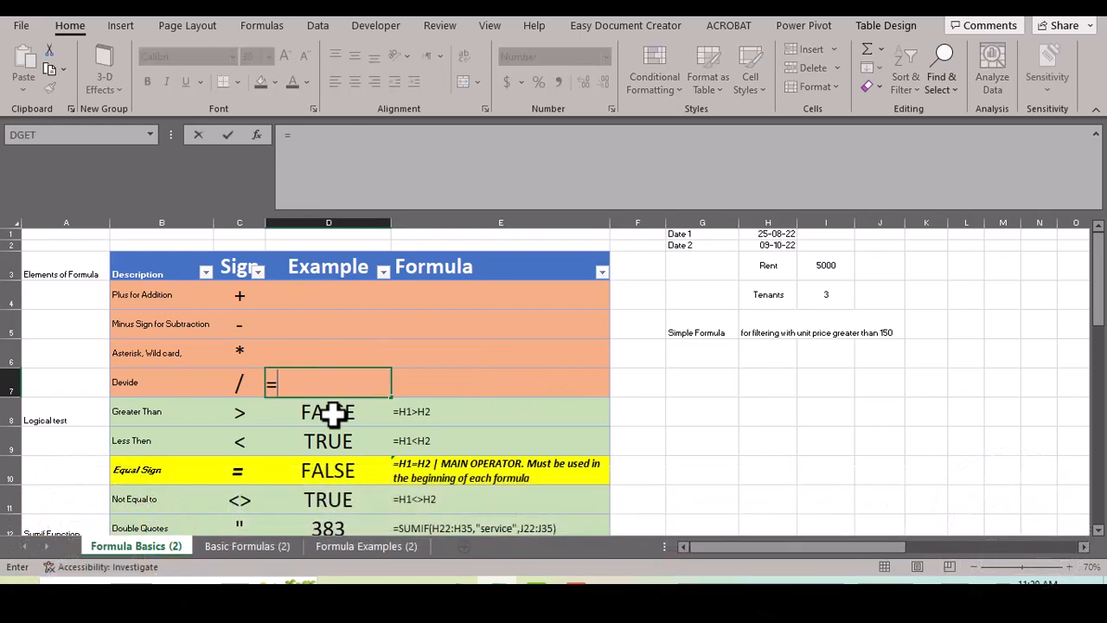
left_click(827, 268)
left_click(825, 297)
key("Return")
left_click(357, 385)
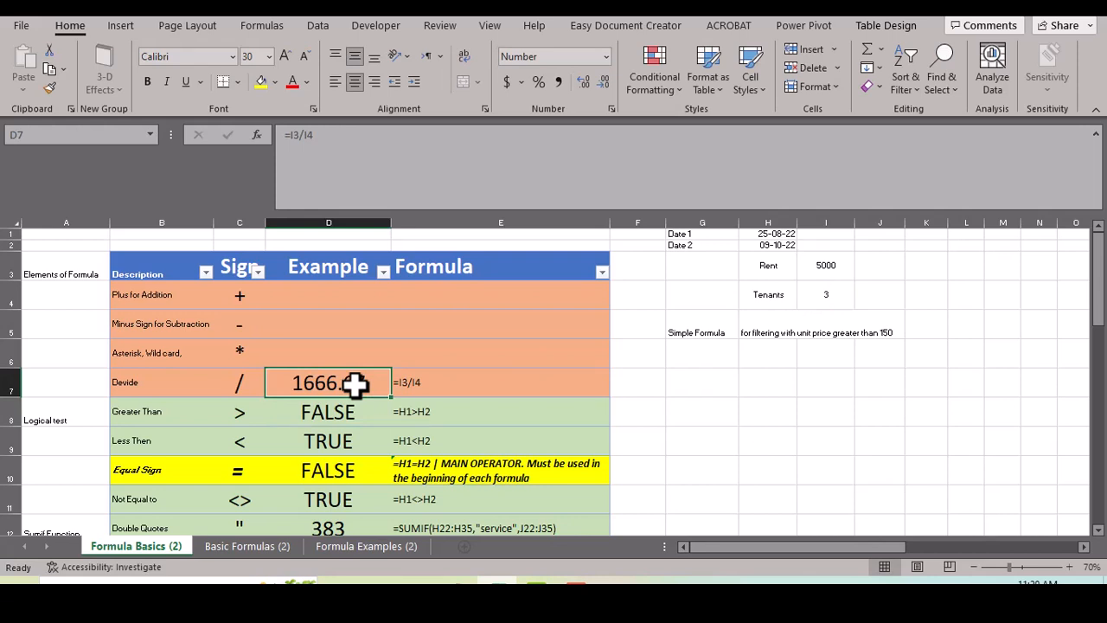
Start the AND Sign row's example formula in D13 with the parenthesised division of rent by tenants, =(I3/I4)
scroll(356, 385, "down", 2)
left_click(341, 390)
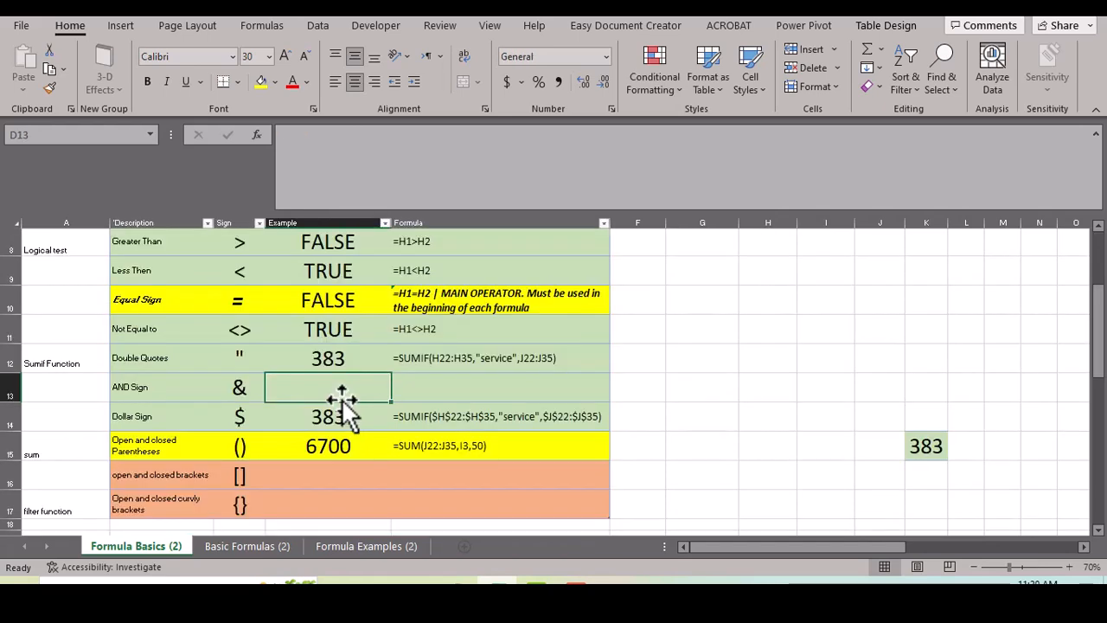
scroll(342, 411, "up", 2)
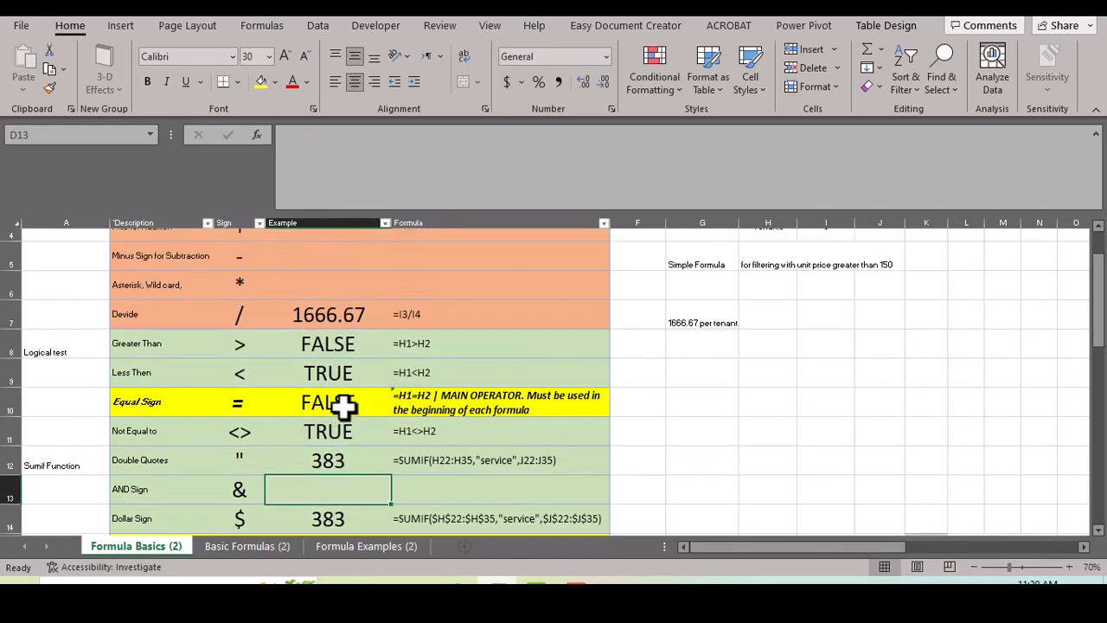
scroll(343, 404, "down", 1)
type("=")
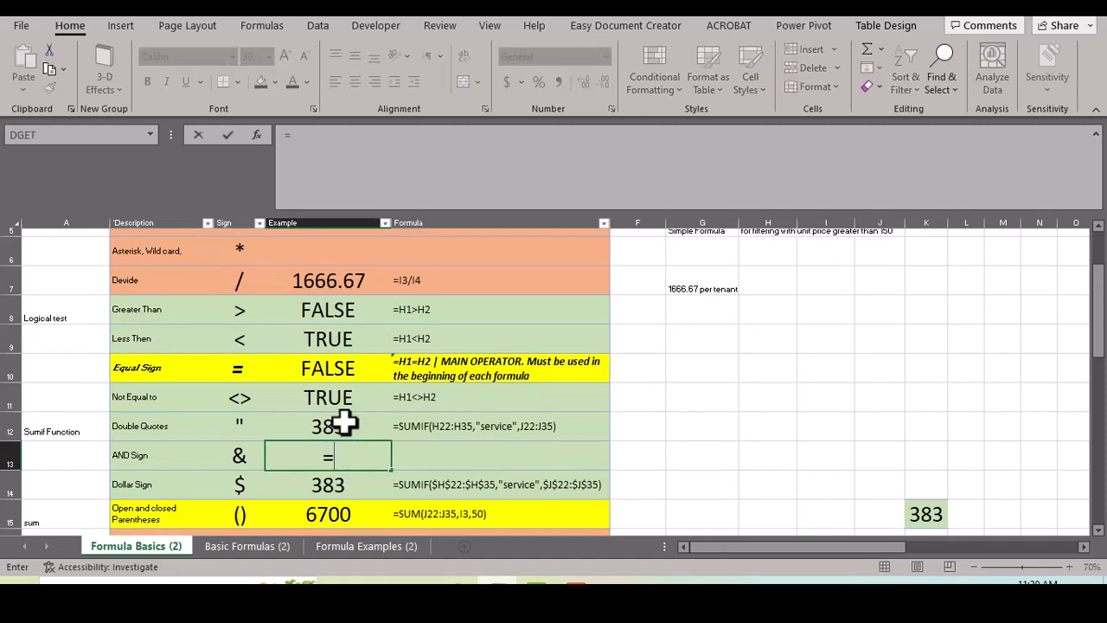
type("(")
scroll(823, 272, "up", 2)
left_click(824, 270)
type("/")
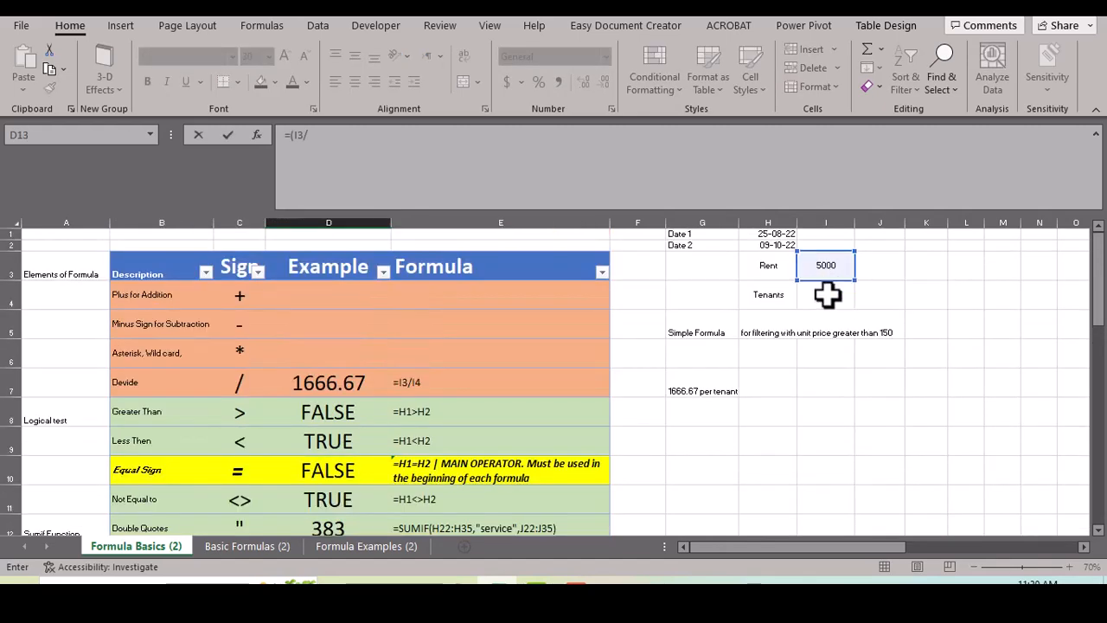
left_click(827, 295)
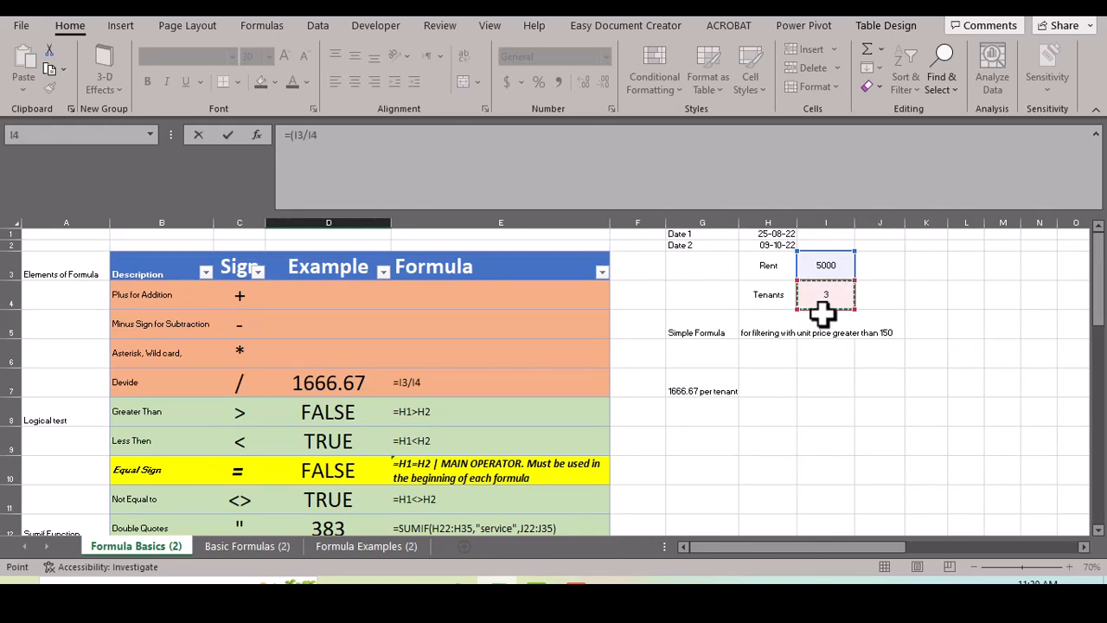
scroll(479, 430, "down", 2)
type(")")
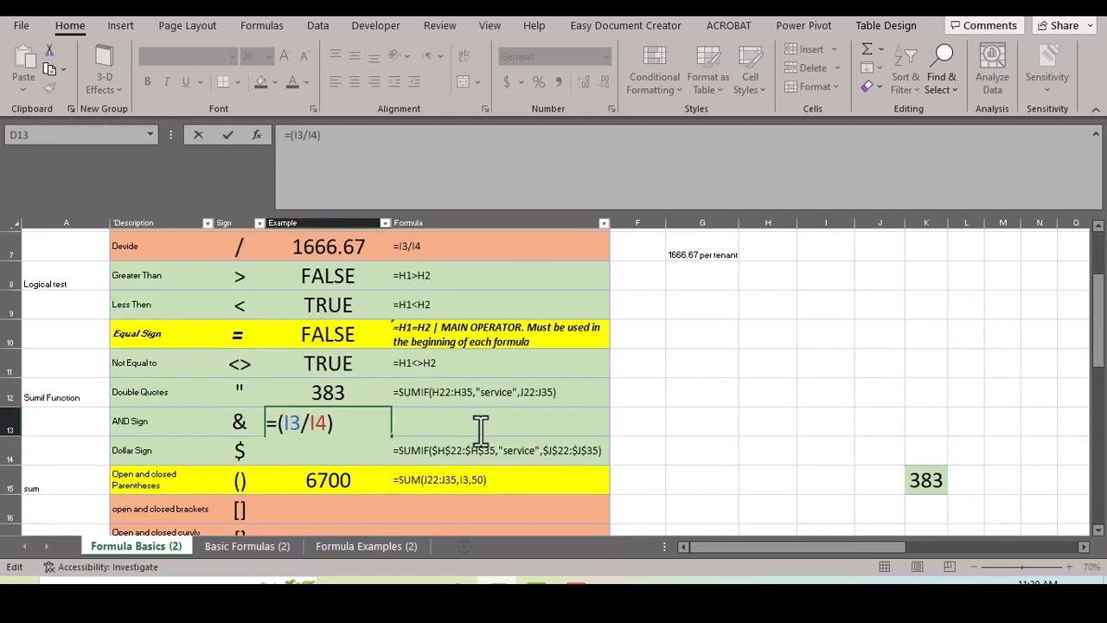
Append &" Per Tenant" to the D13 formula and complete the entry
type("&\" Per")
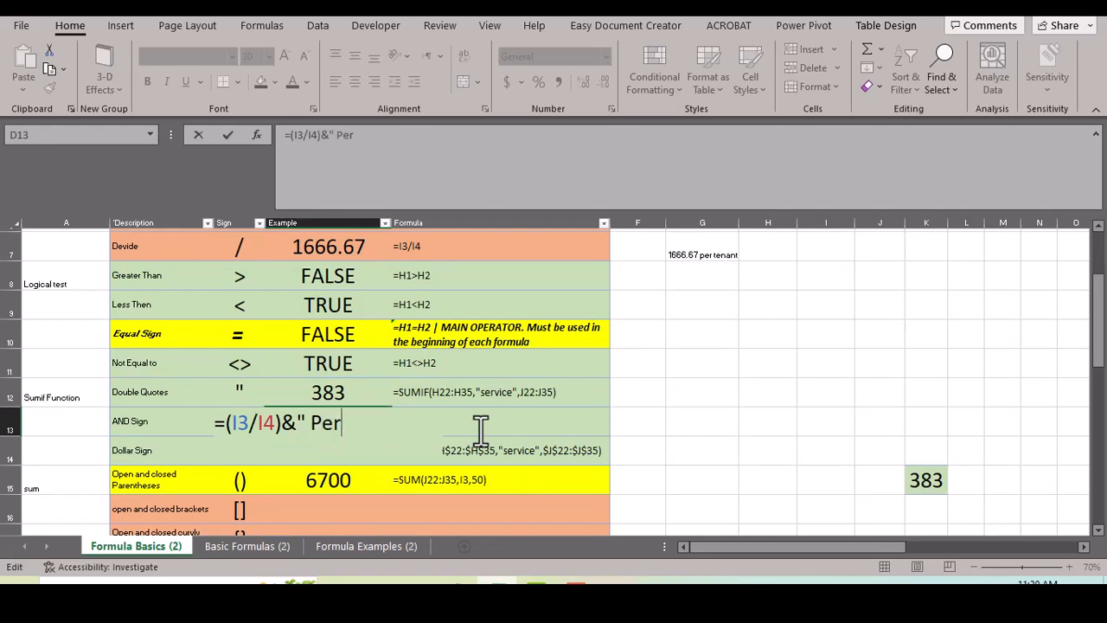
type(" Tenant\"")
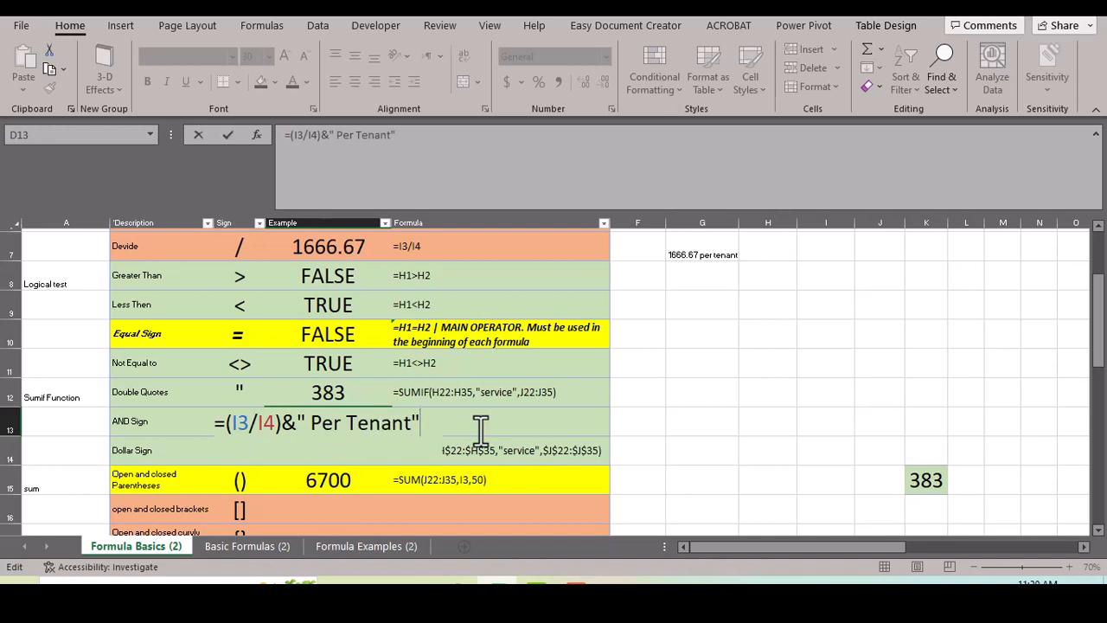
key("Return")
key("Up")
scroll(353, 470, "down", 1)
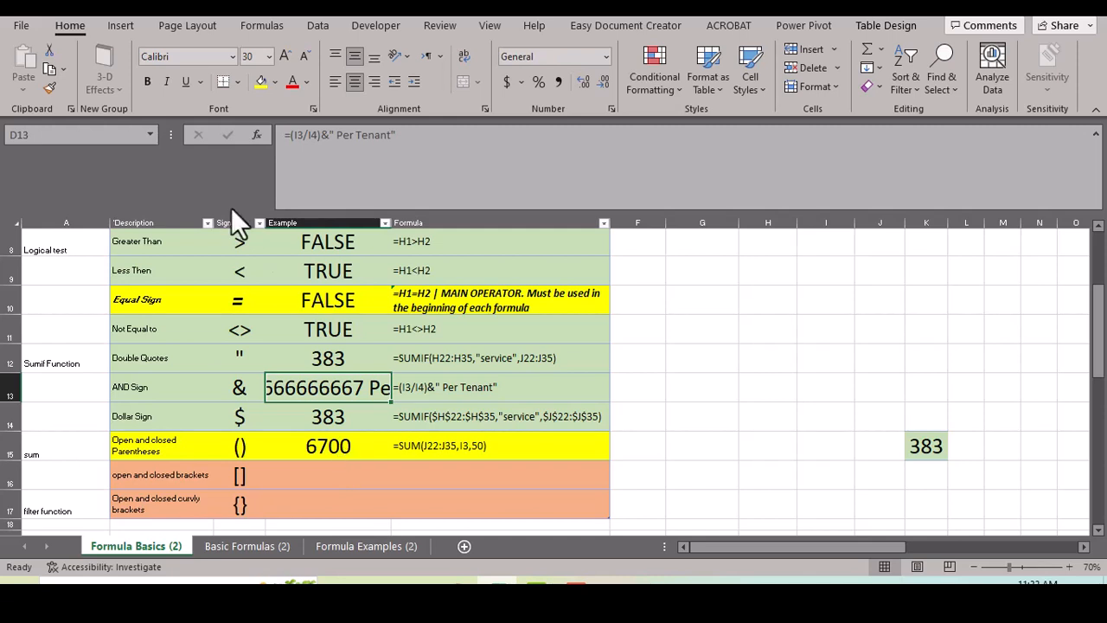
Insert the ROUND function directly before the opening parenthesis of (I3/I4) in the D13 formula
double_click(313, 382)
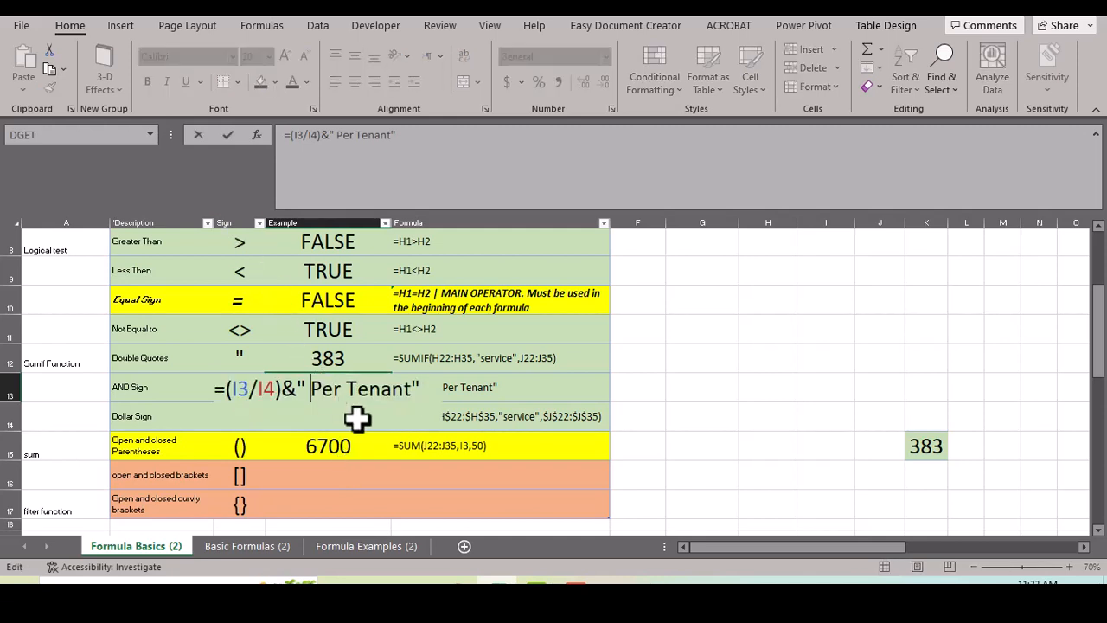
key("Left")
key("Left")
key("Left")
key("Left")
key("Left")
key("Left")
key("Left")
key("Left")
key("Left")
key("Left")
type("roun")
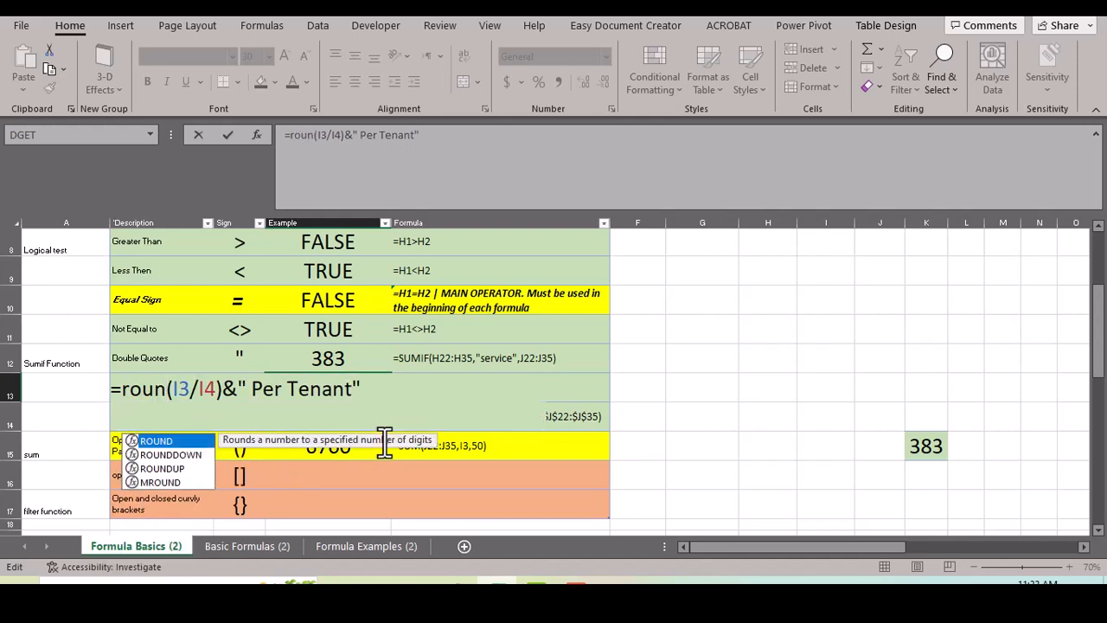
type("d")
key("Tab")
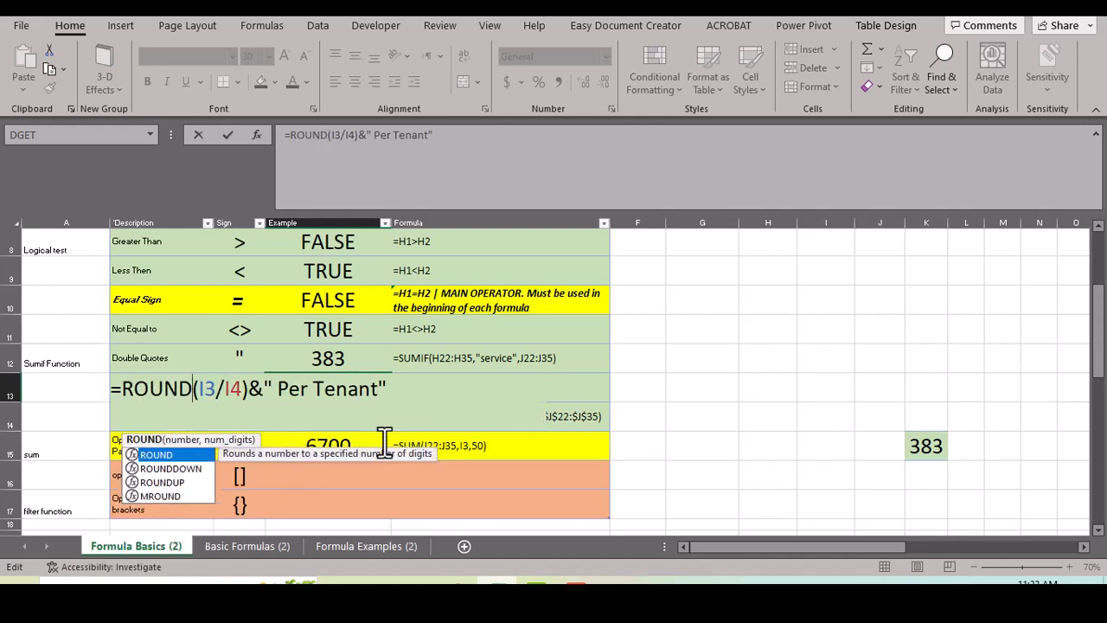
Add 0 as the number of digits after I4 in the D13 ROUND function and complete the formula
key("Right")
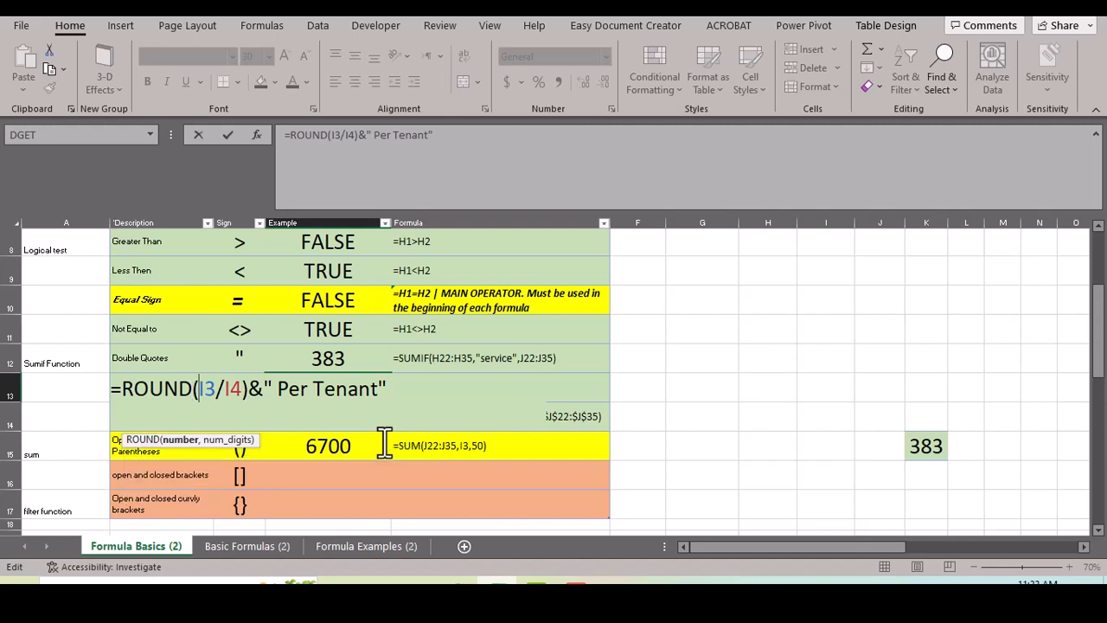
key("Right")
key("Right")
key("Right")
key("Right")
type(",")
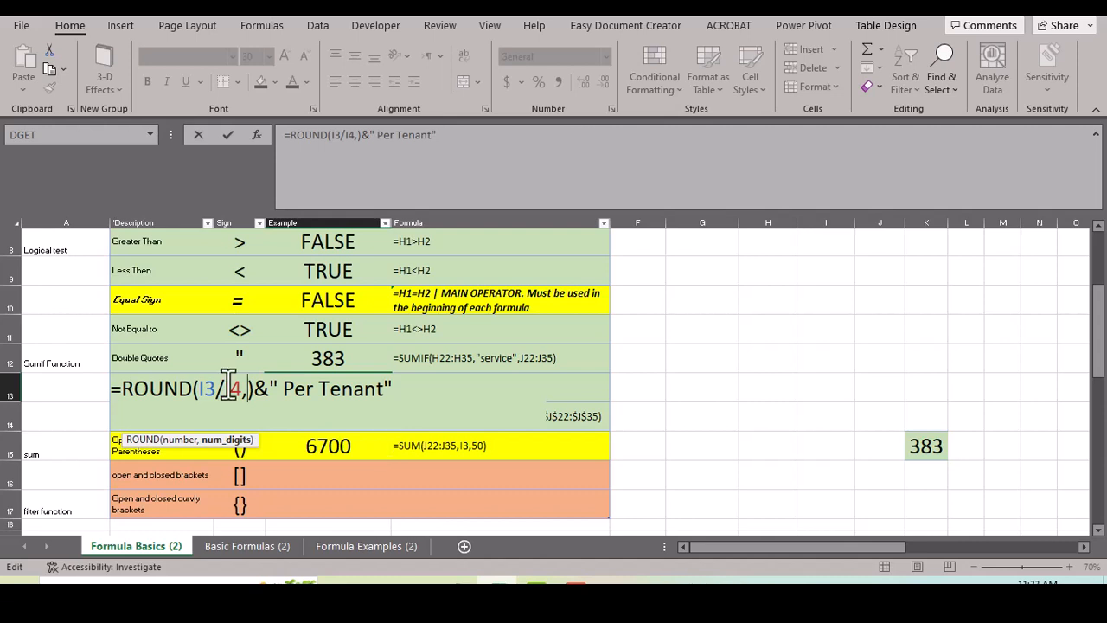
type("0")
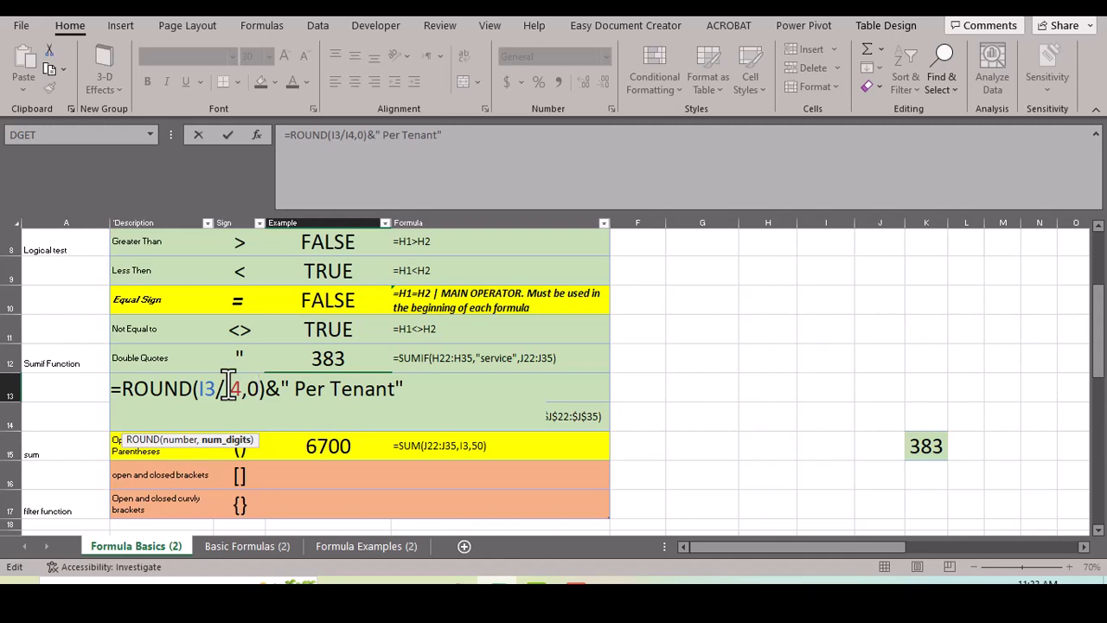
key("Return")
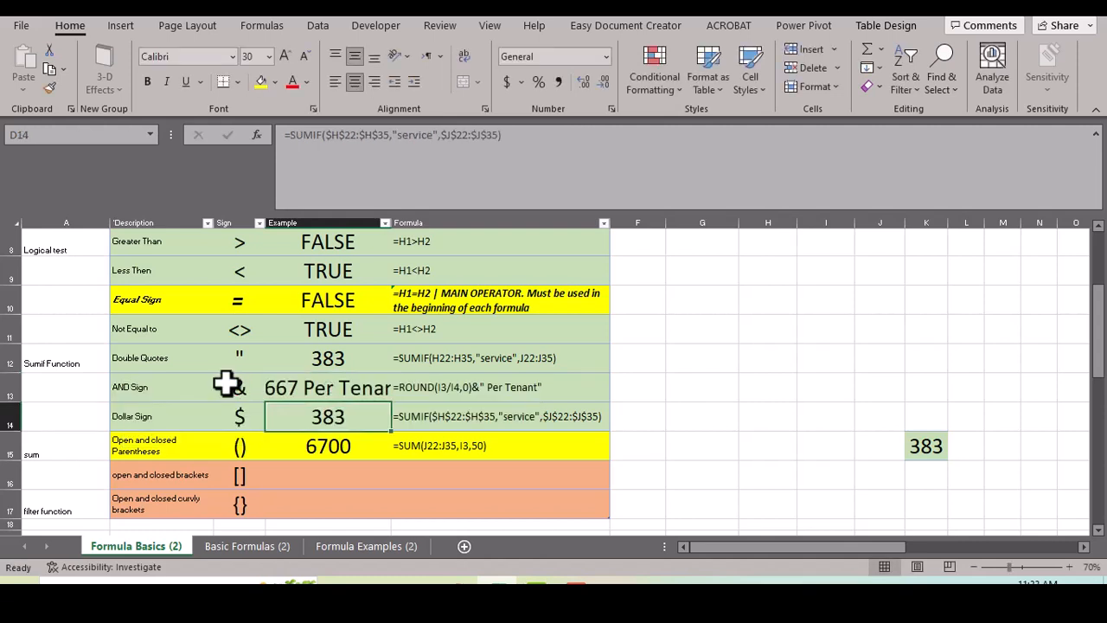
Autofit the width of the Example column, D, so the AND Sign row's full result fits
scroll(403, 230, "up", 3)
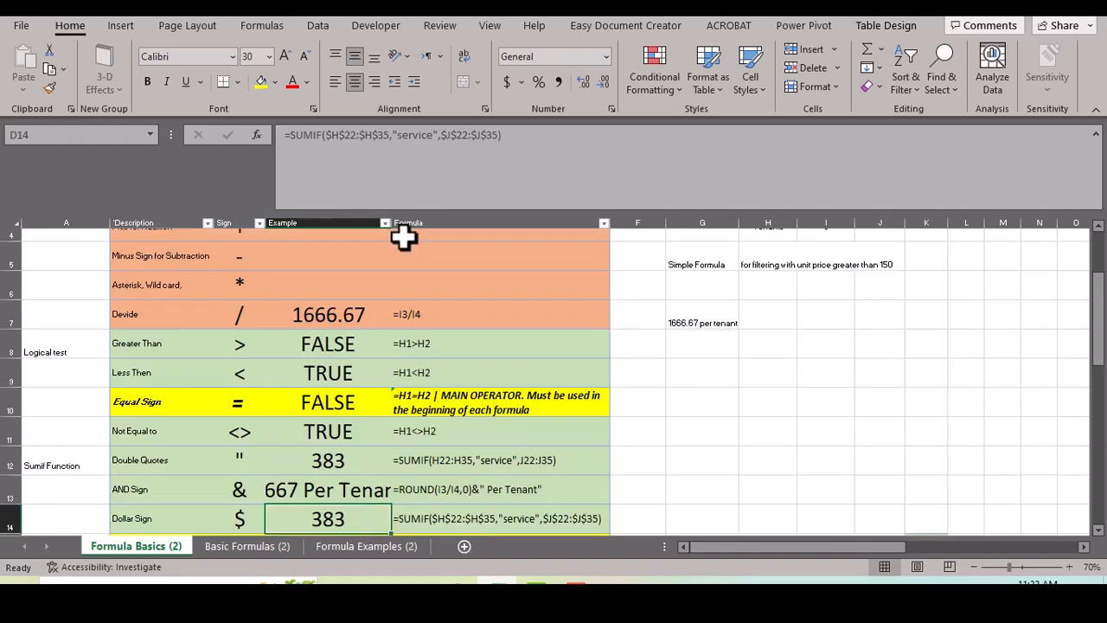
double_click(391, 222)
scroll(348, 383, "down", 2)
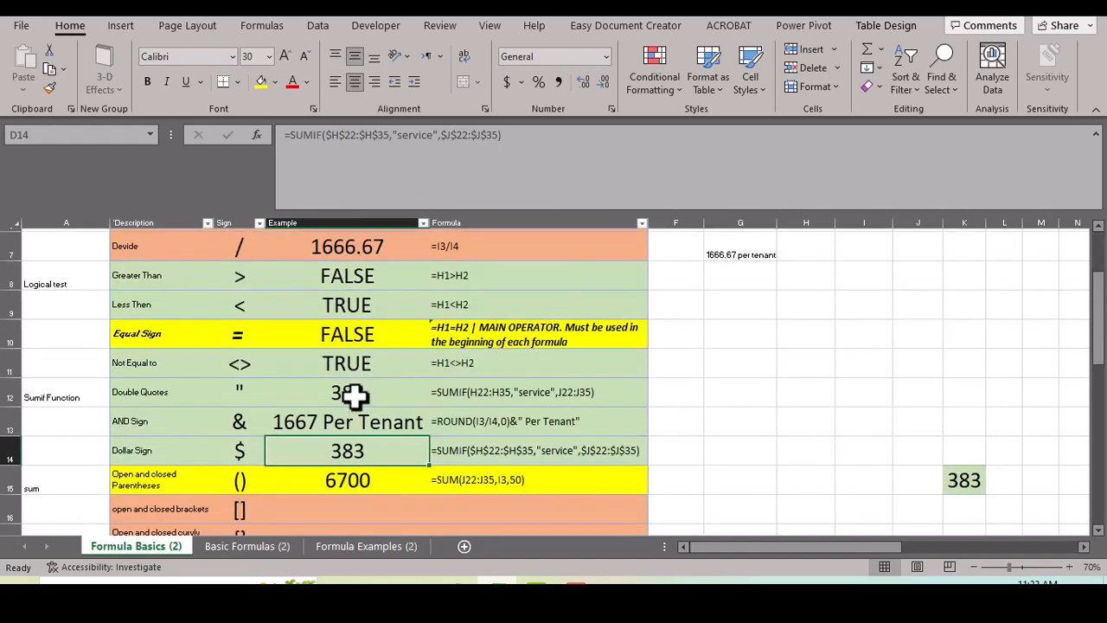
left_click(346, 423)
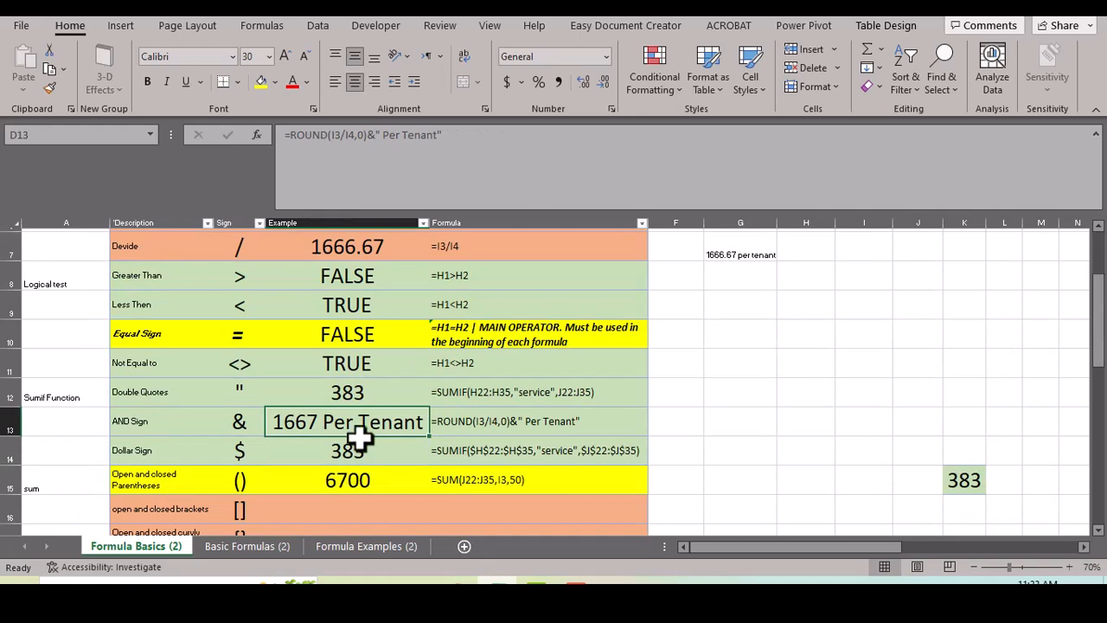
Set the number of tenants in I4 to 4 and look at the AND Sign row's example
scroll(467, 445, "up", 2)
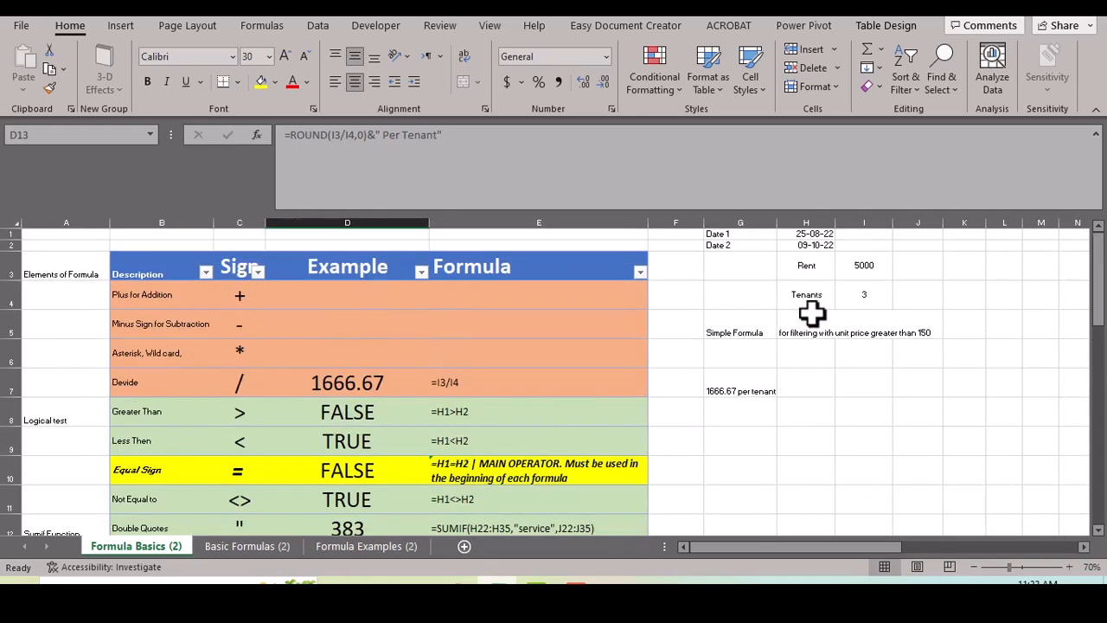
left_click(854, 298)
type("4")
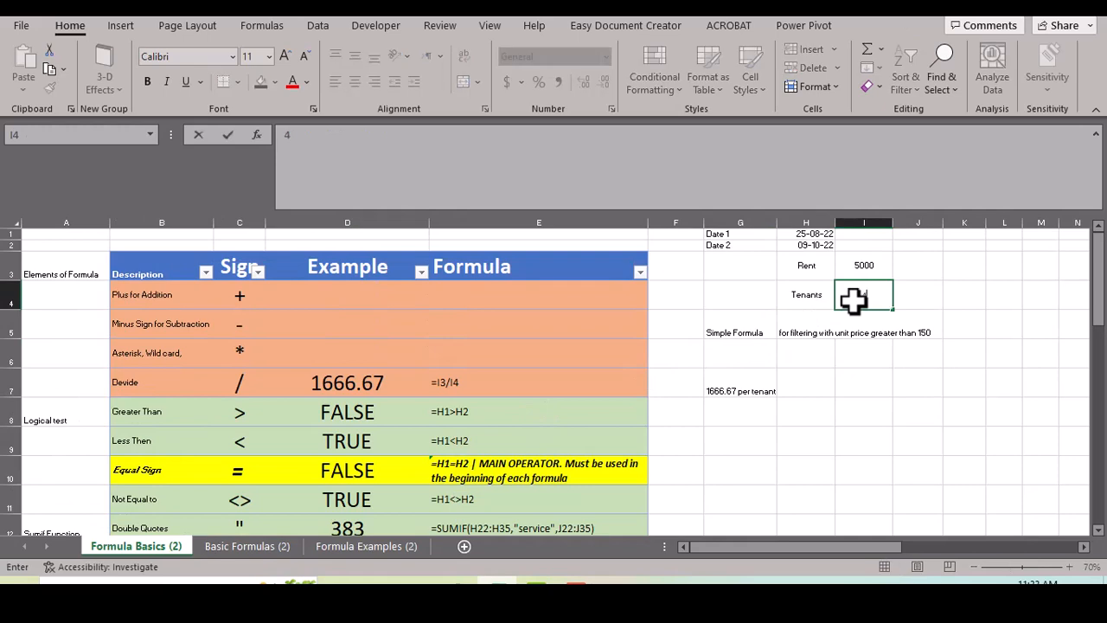
key("Return")
scroll(649, 414, "down", 2)
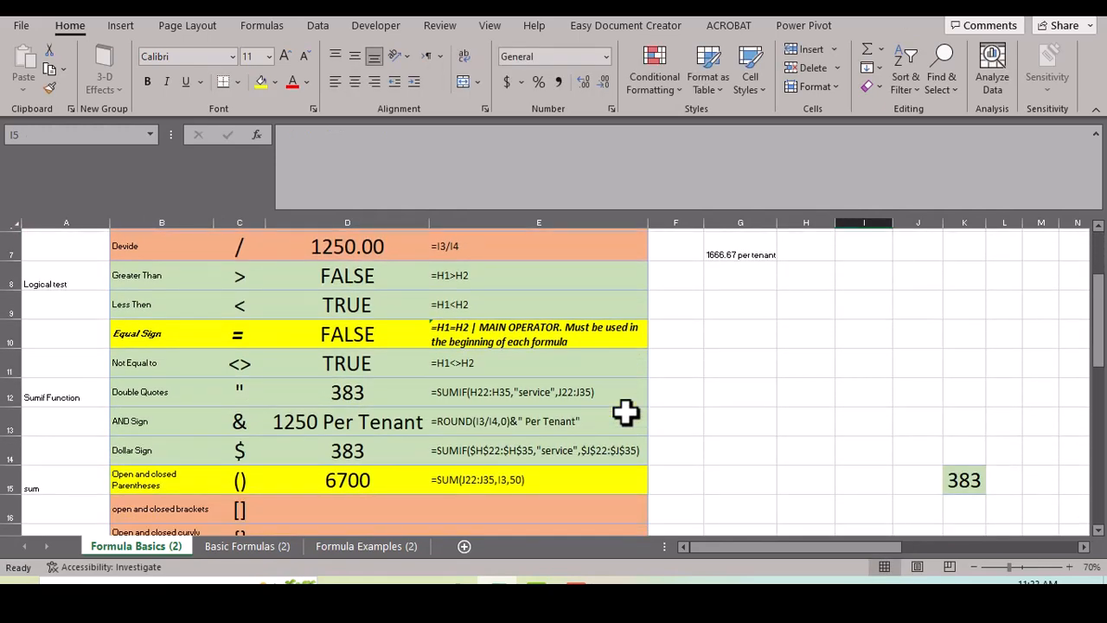
Set the rent in I3 to 6000 and look at the AND Sign row's example in D13
scroll(625, 413, "up", 3)
left_click(865, 242)
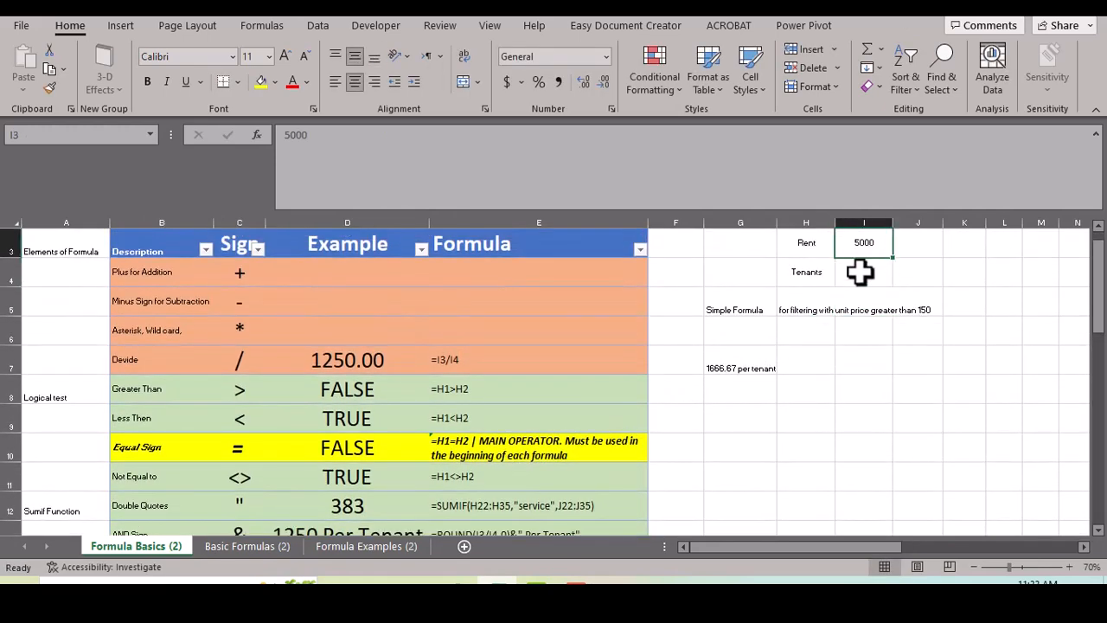
type("6000")
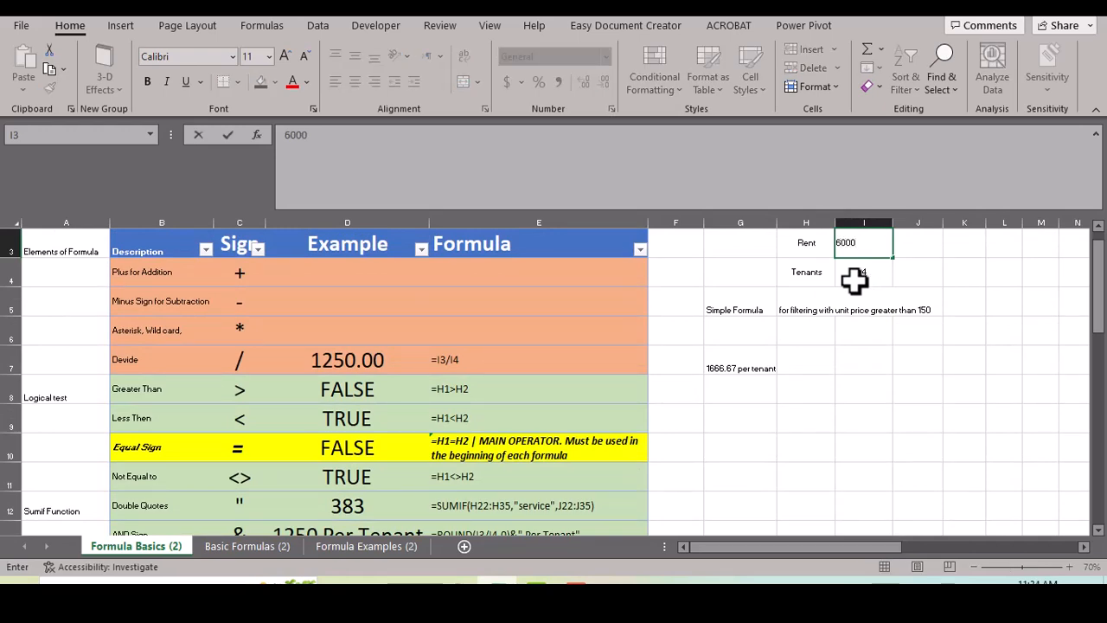
left_click(855, 279)
scroll(553, 406, "down", 1)
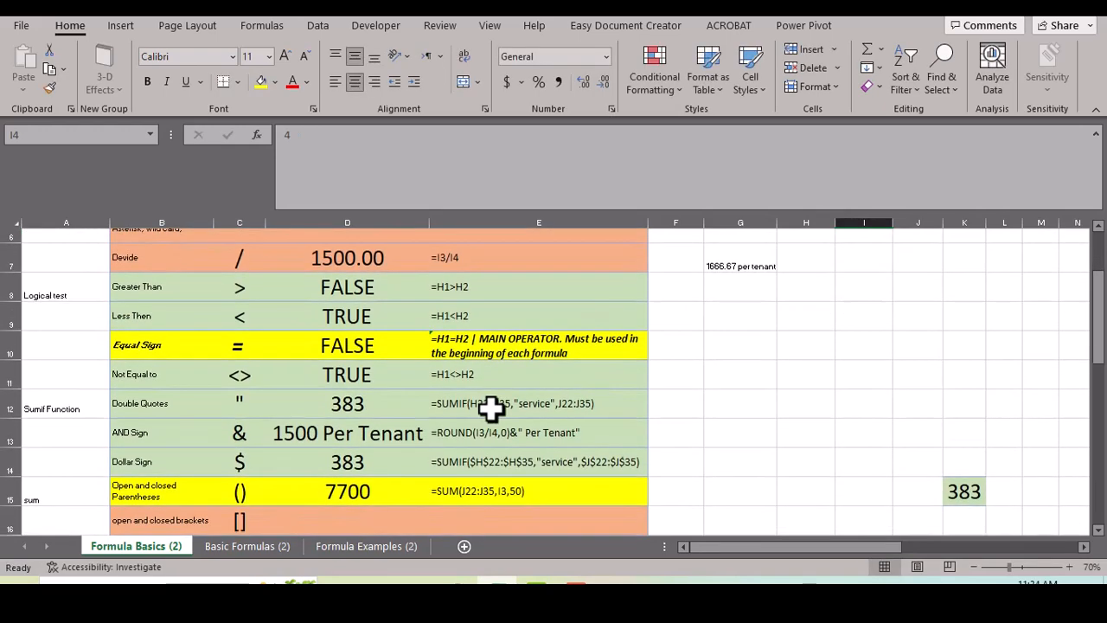
left_click(342, 443)
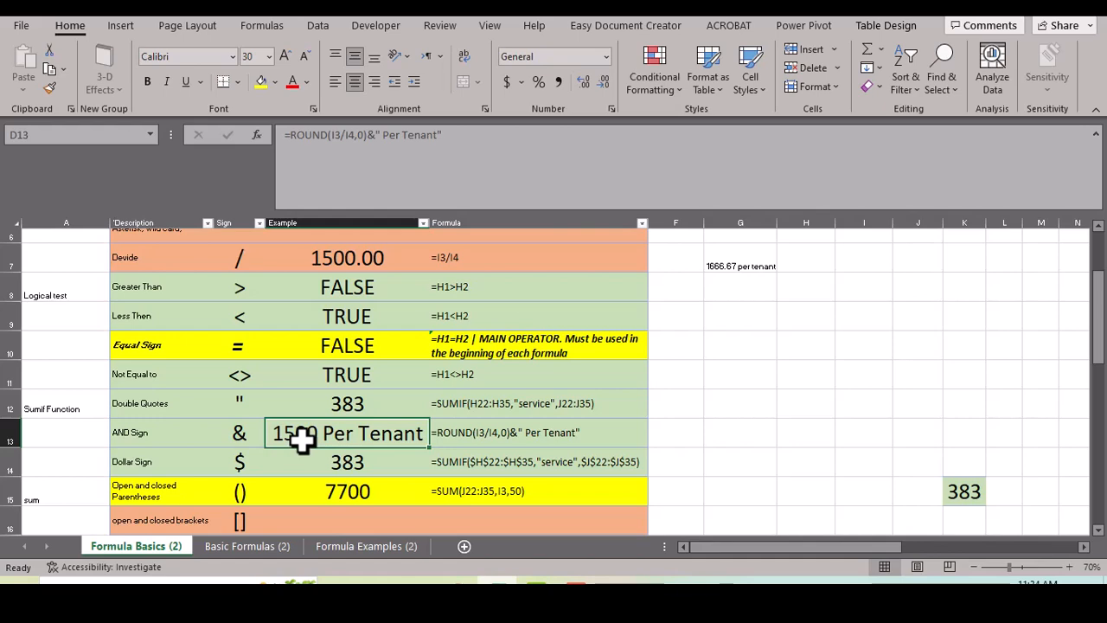
Try the addition formulas =6+6 and =10+10+3 in the Plus for Addition row's example cell, D4, and clear the cell
scroll(302, 440, "up", 2)
left_click(336, 303)
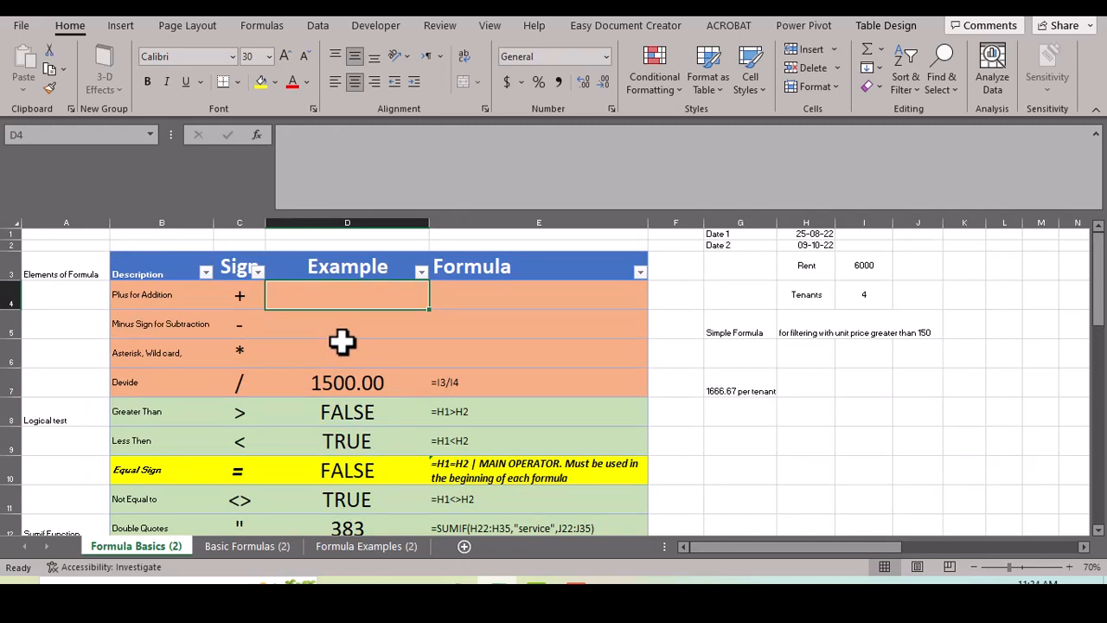
type("=6+6")
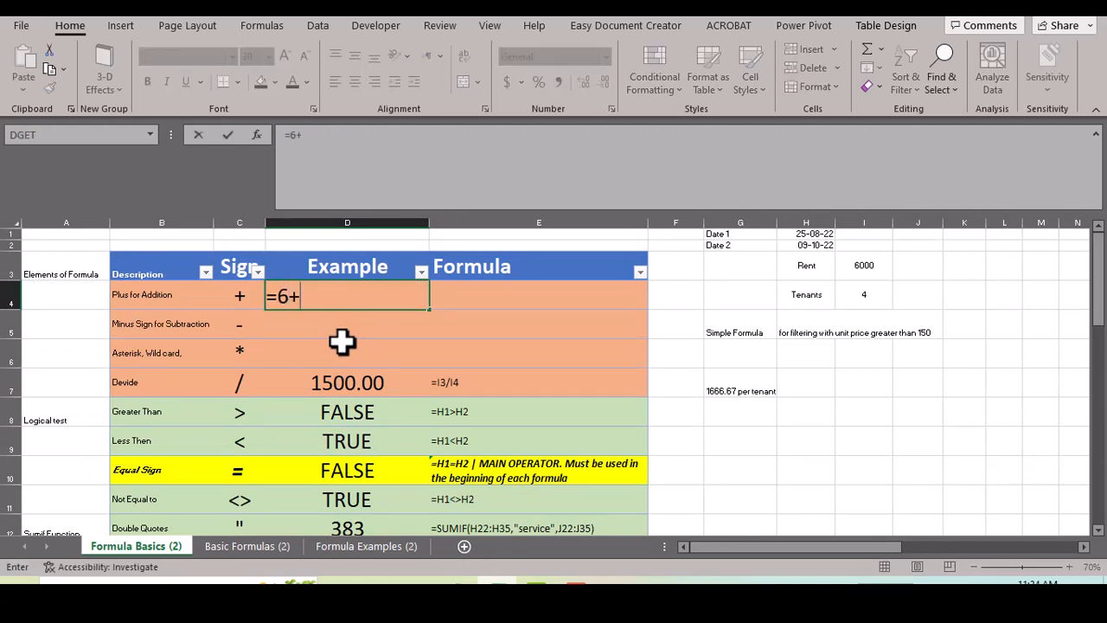
key("Return")
key("ctrl+z")
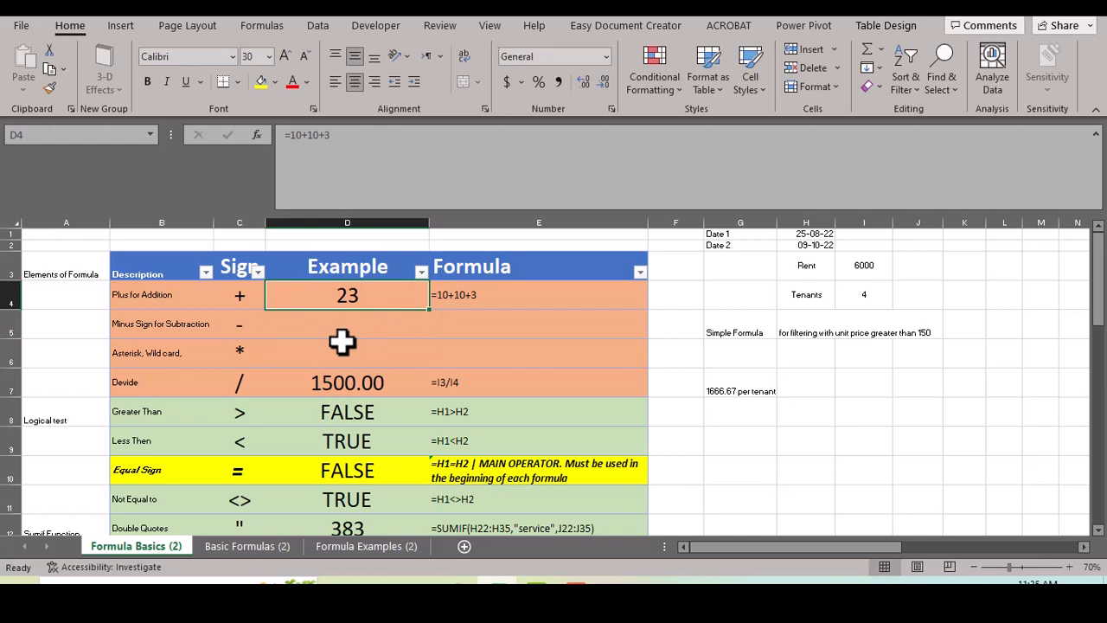
key("Delete")
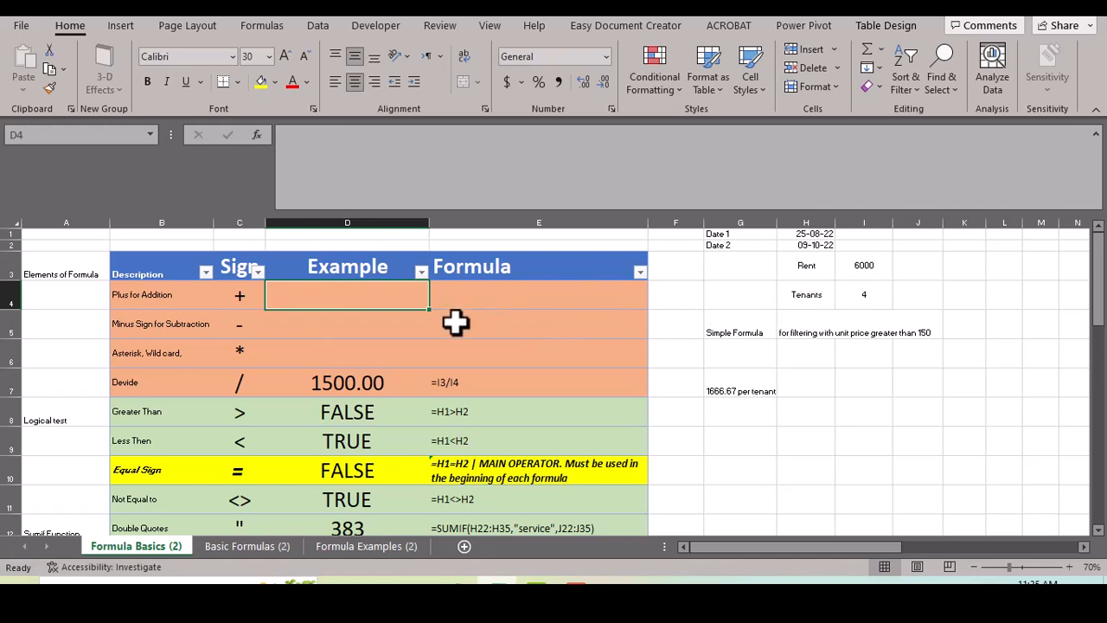
Check the Divide row's example in D7 and re-enter 4 as the number of tenants in I4
left_click(372, 376)
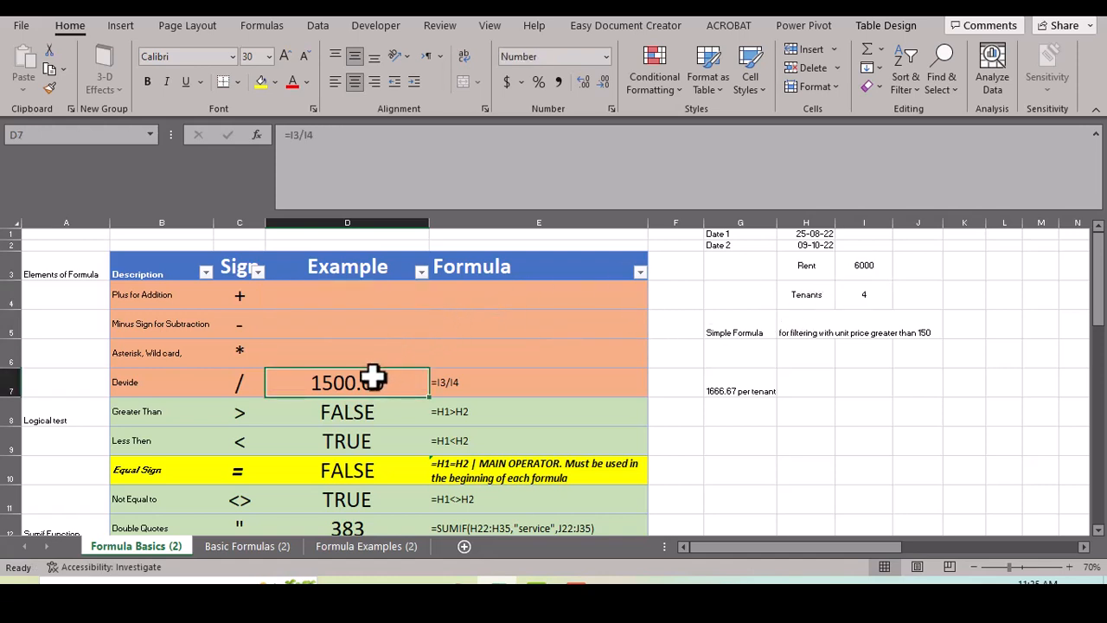
left_click(370, 299)
left_click(364, 323)
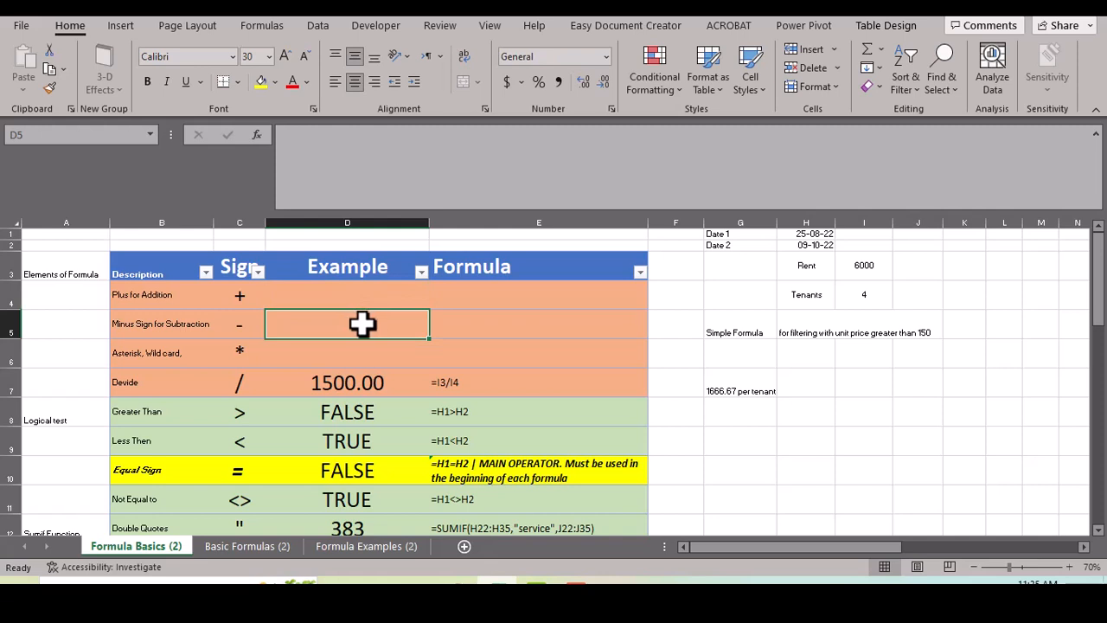
left_click(866, 275)
left_click(861, 297)
type("4")
key("ctrl+Return")
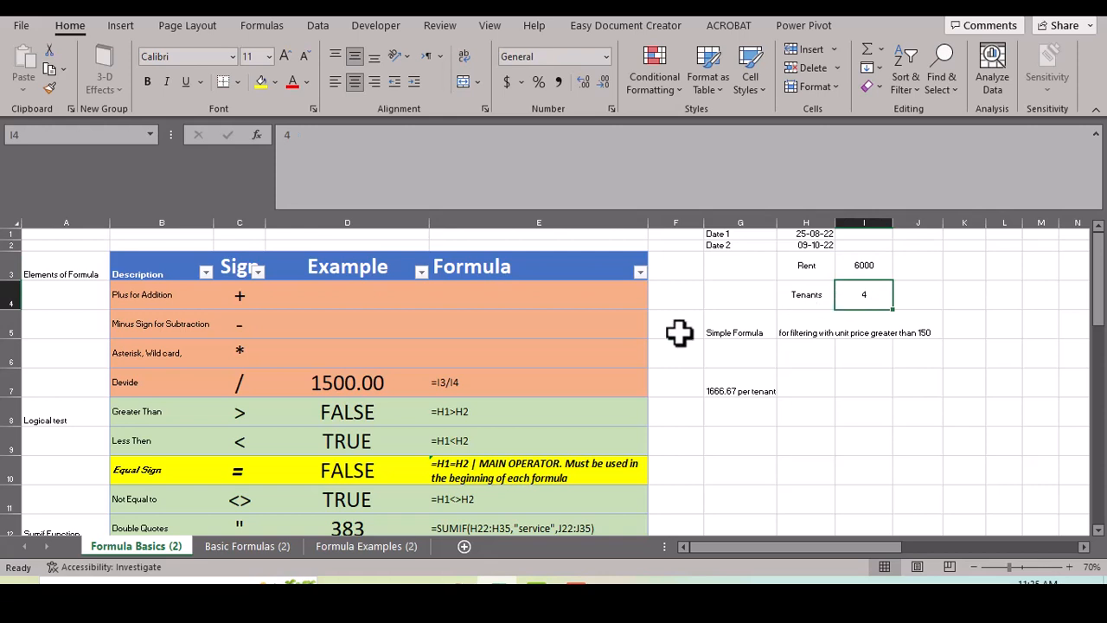
Try the subtraction formula =I3-I4 in the Minus Sign for Subtraction row's example cell, D5, and clear the cell
left_click(418, 327)
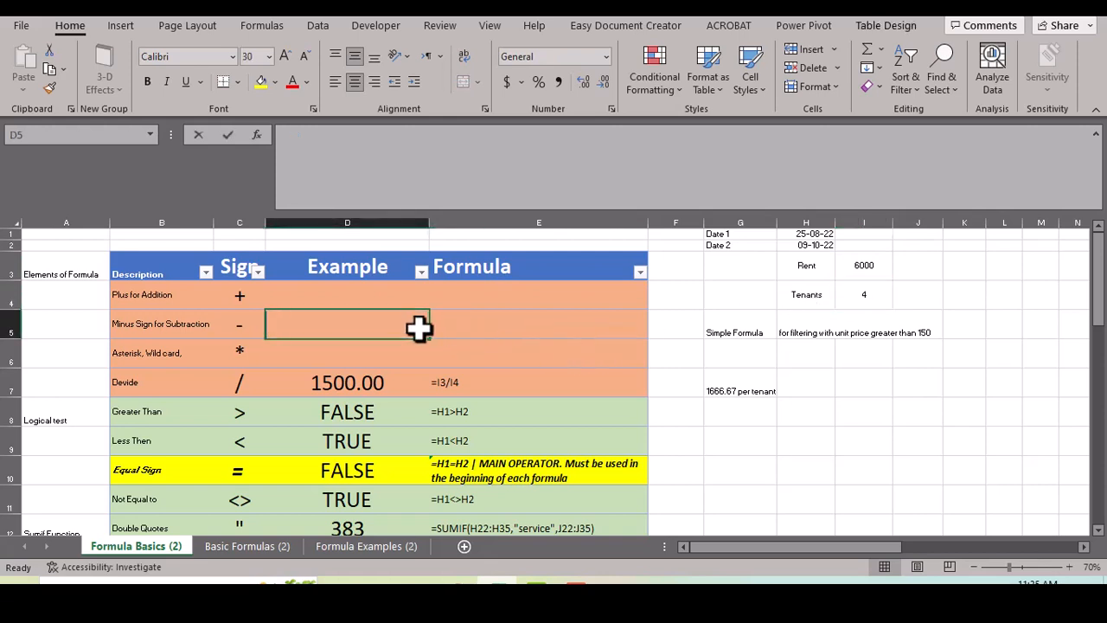
type("=")
left_click(854, 268)
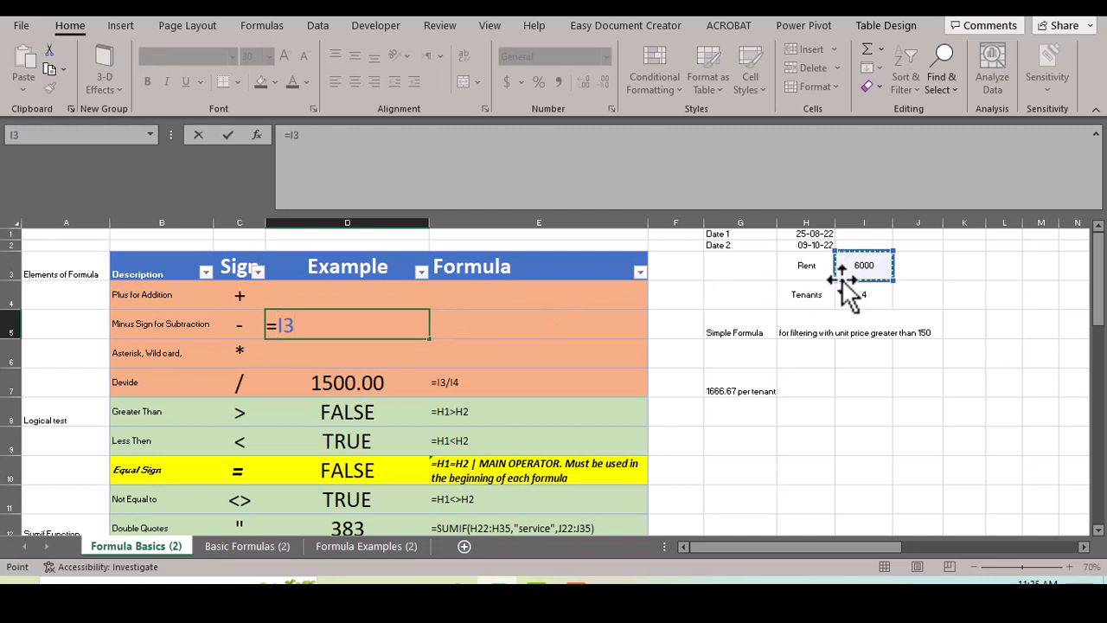
type("-")
left_click(868, 299)
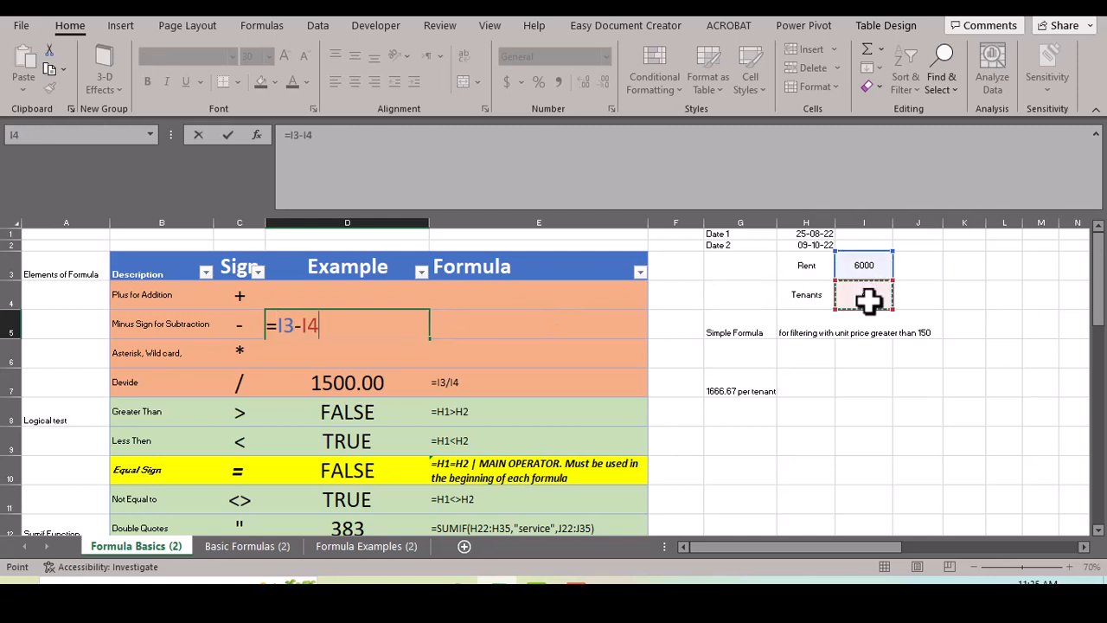
key("Return")
left_click(394, 328)
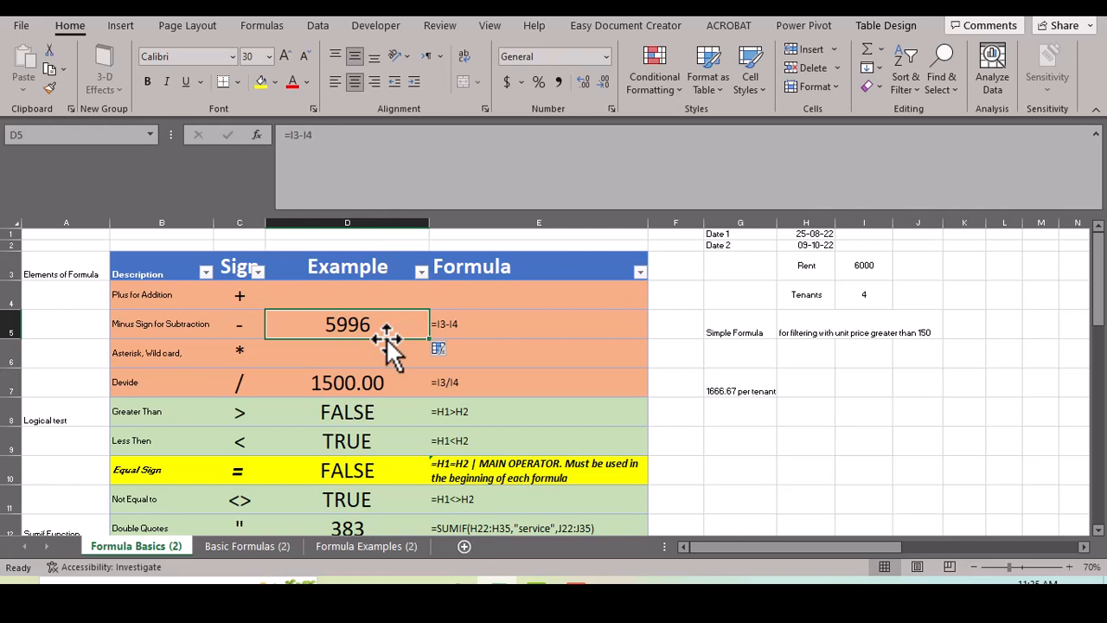
key("Delete")
Enter the multiplication formula =I3*I4 in the Asterisk row's example cell, D6, using the rent and tenants cells
left_click(379, 350)
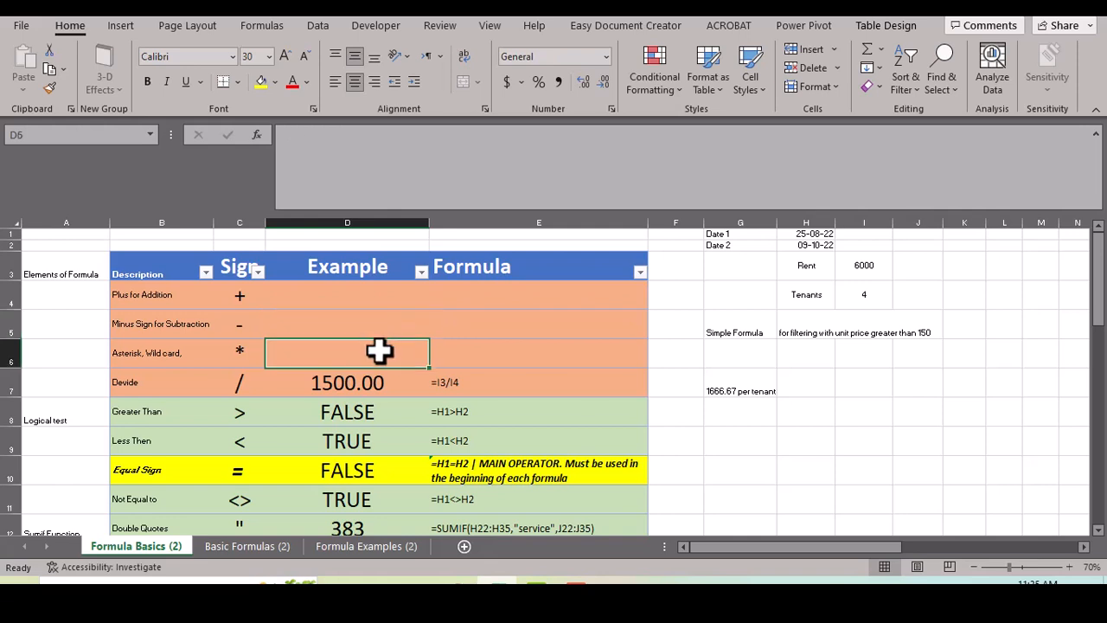
type("=")
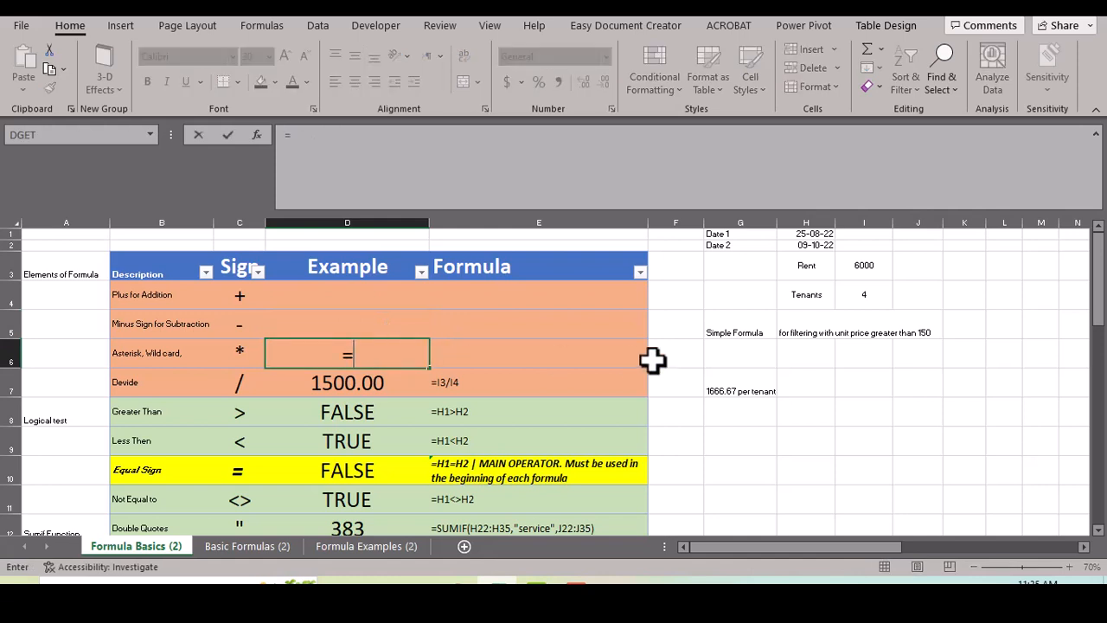
left_click(850, 266)
type("*")
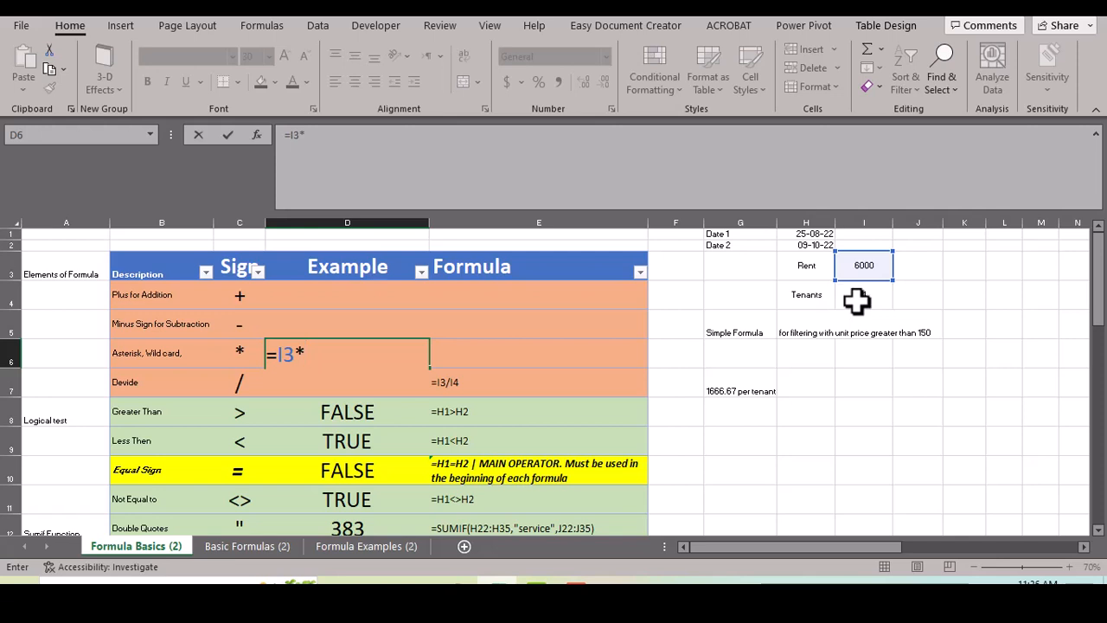
left_click(855, 299)
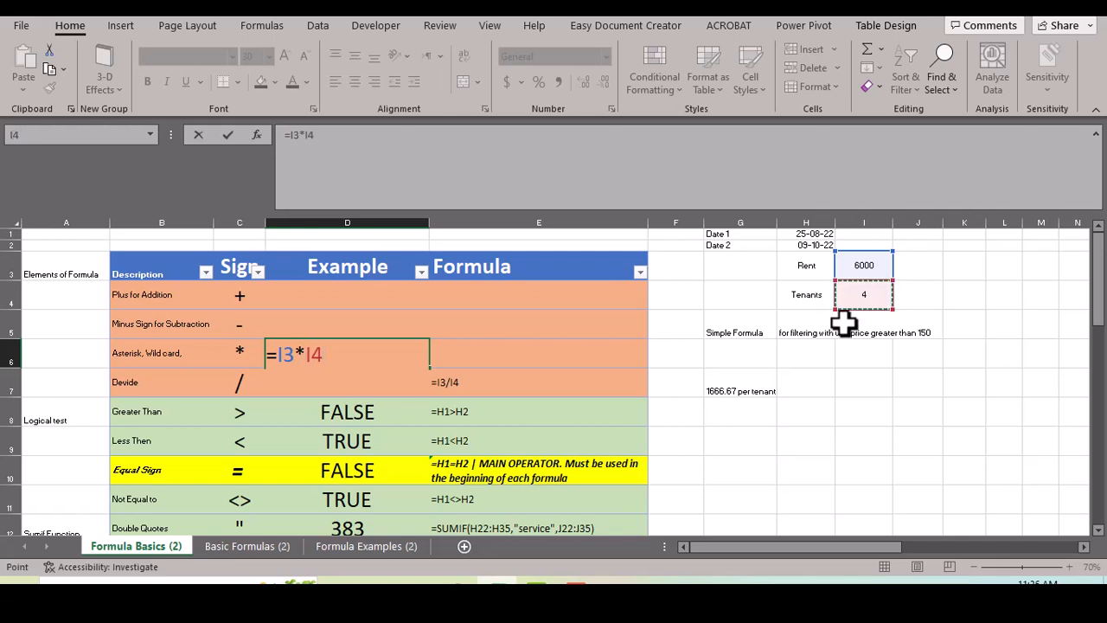
key("Return")
left_click(388, 357)
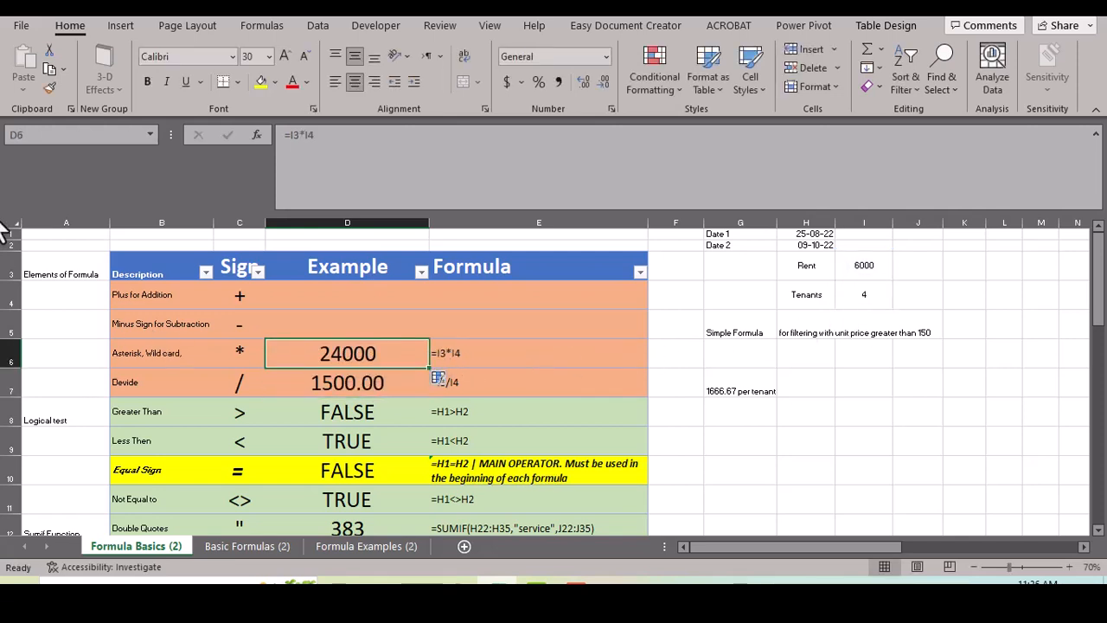
Enter =SUM(J22:J35)-1000 in the Minus Sign for Subtraction row's example cell, D5, subtracting 1000 from the summed unit prices
left_click(323, 321)
scroll(314, 312, "down", 3)
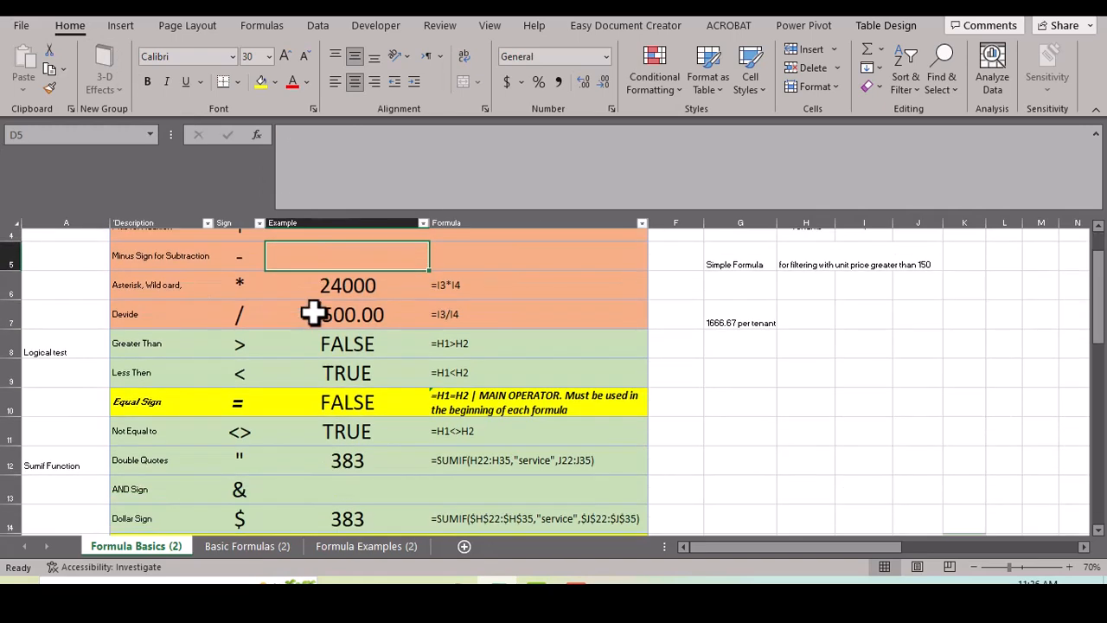
scroll(338, 378, "up", 3)
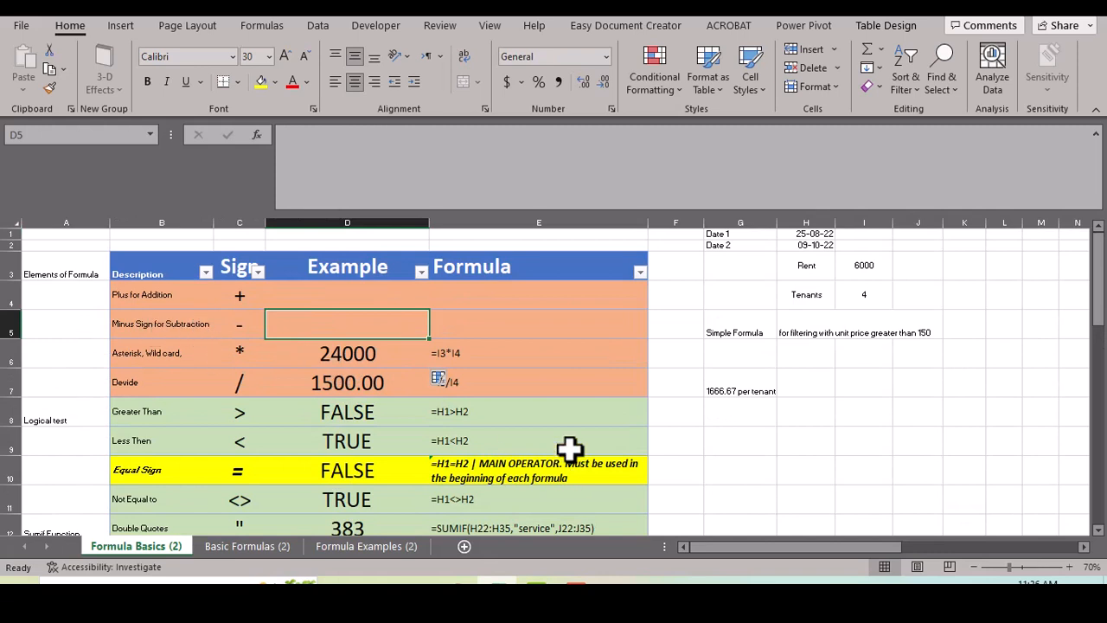
type("=sum")
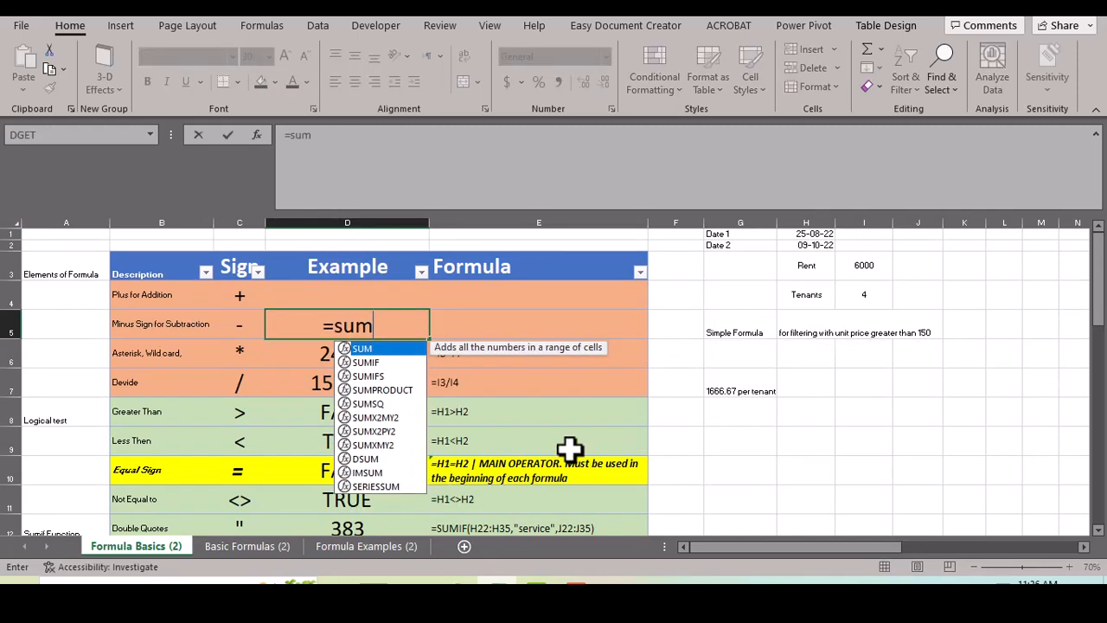
key("Tab")
scroll(528, 439, "down", 1)
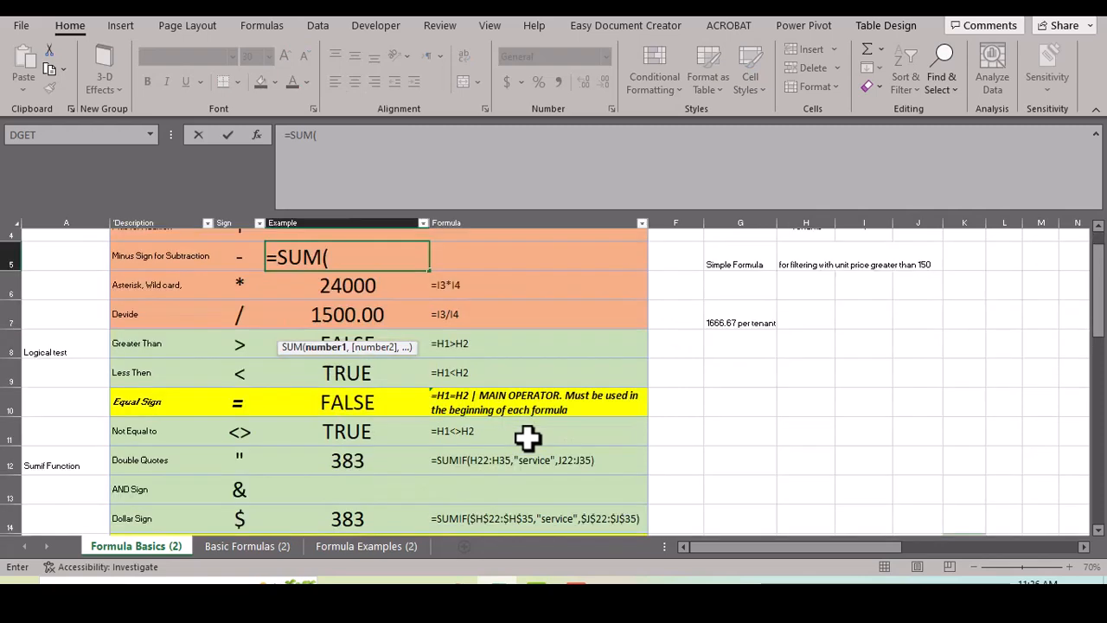
scroll(528, 439, "down", 3)
left_click_drag(919, 399, 916, 516)
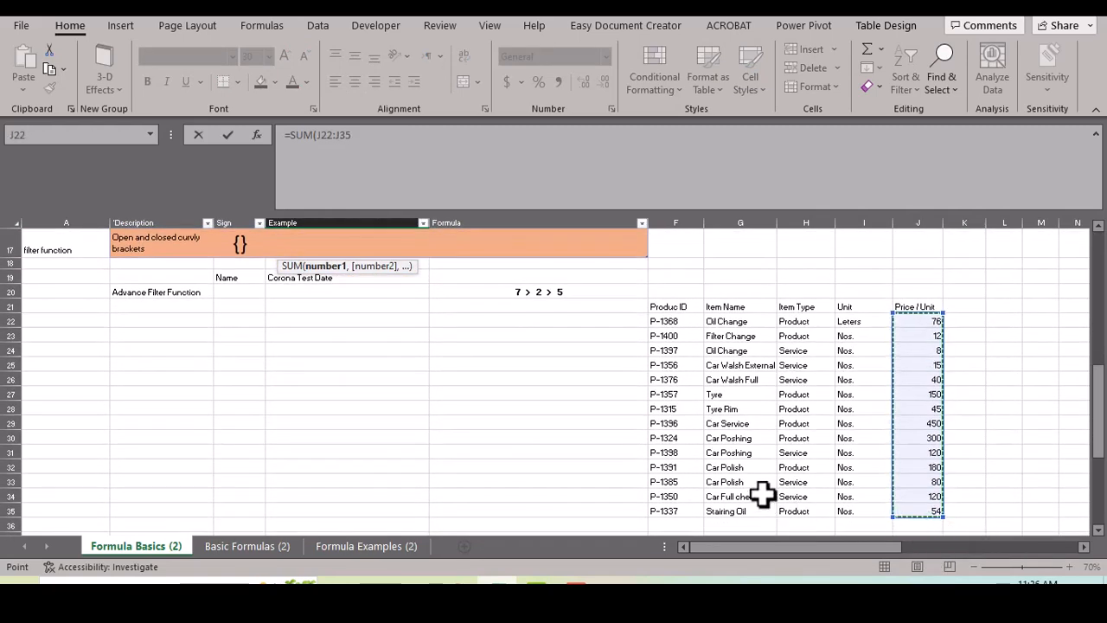
scroll(763, 494, "up", 5)
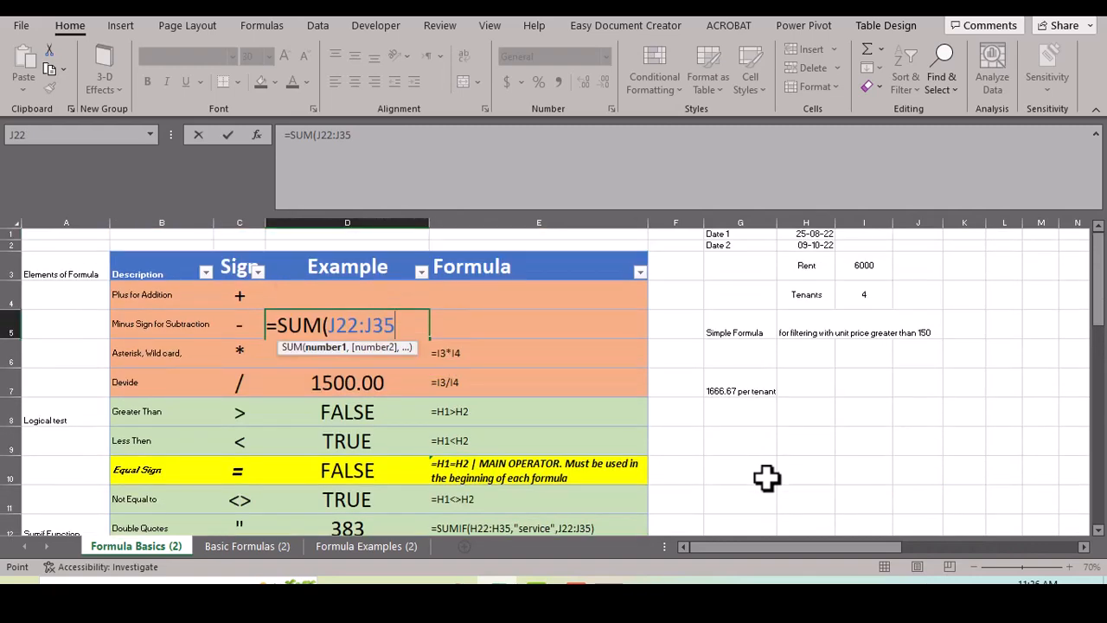
type(")")
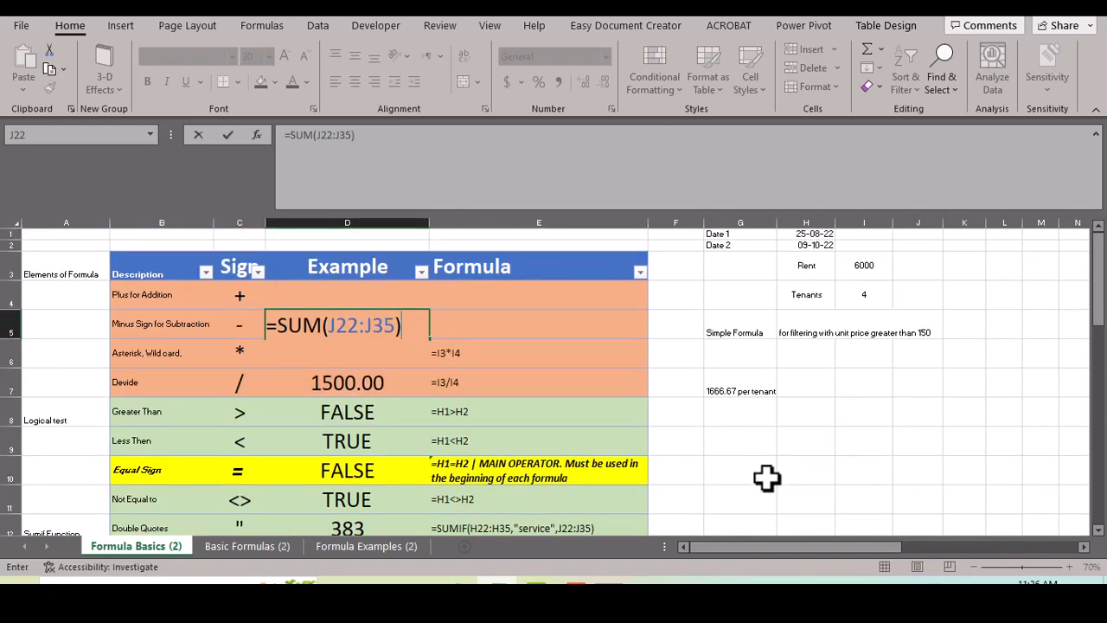
type("-1000")
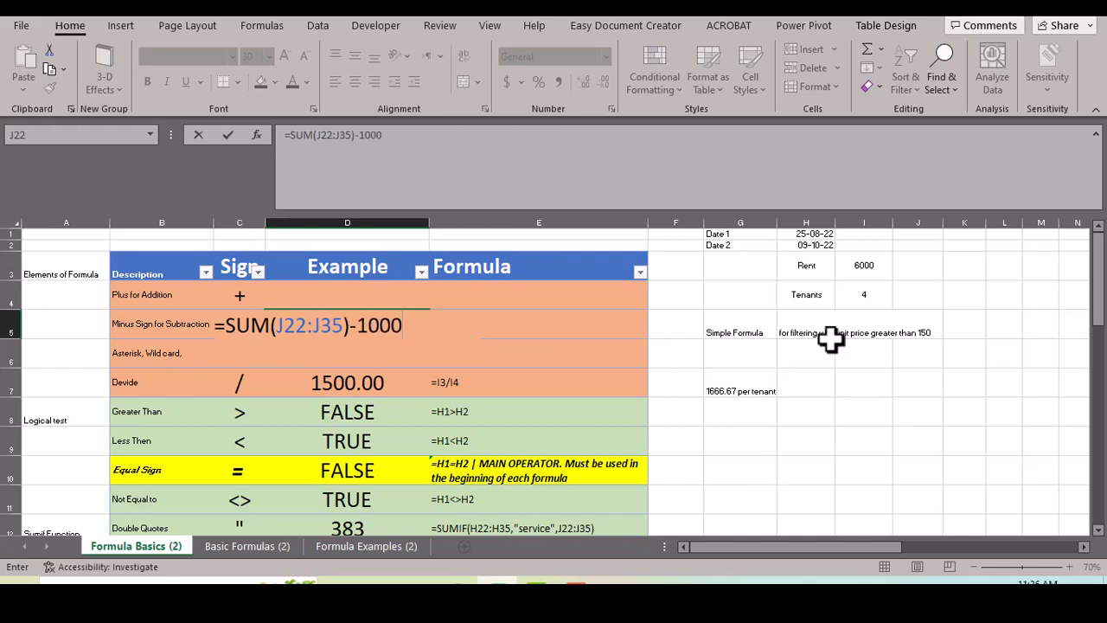
key("Return")
key("Up")
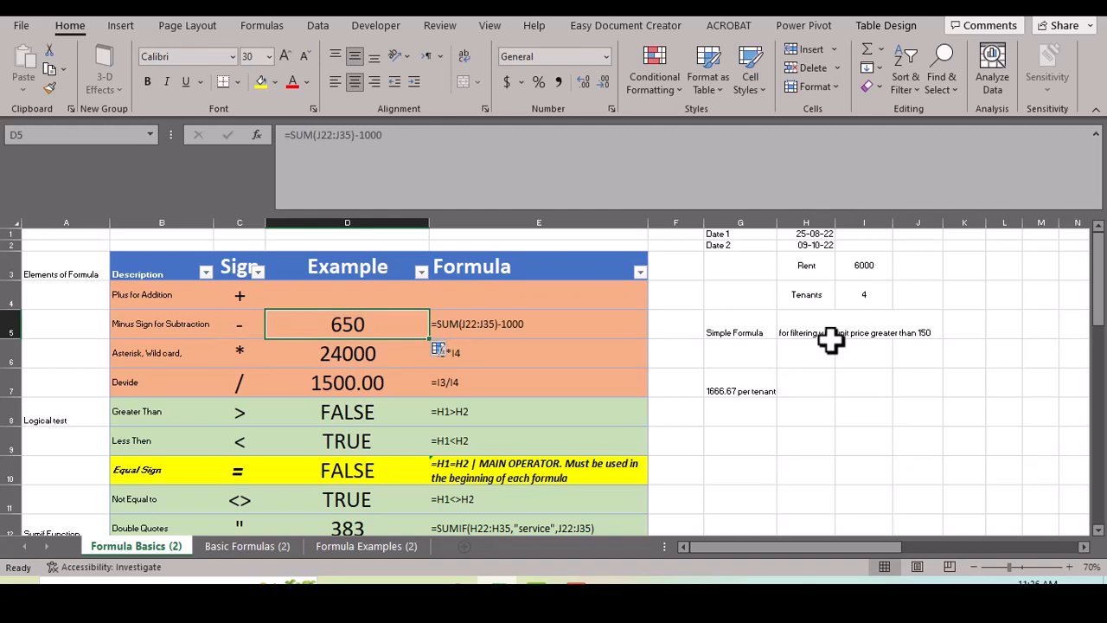
Review the reference table's signs, examples and formulas from the Plus for Addition row to the curly brackets row
scroll(831, 340, "down", 2)
left_click(280, 383)
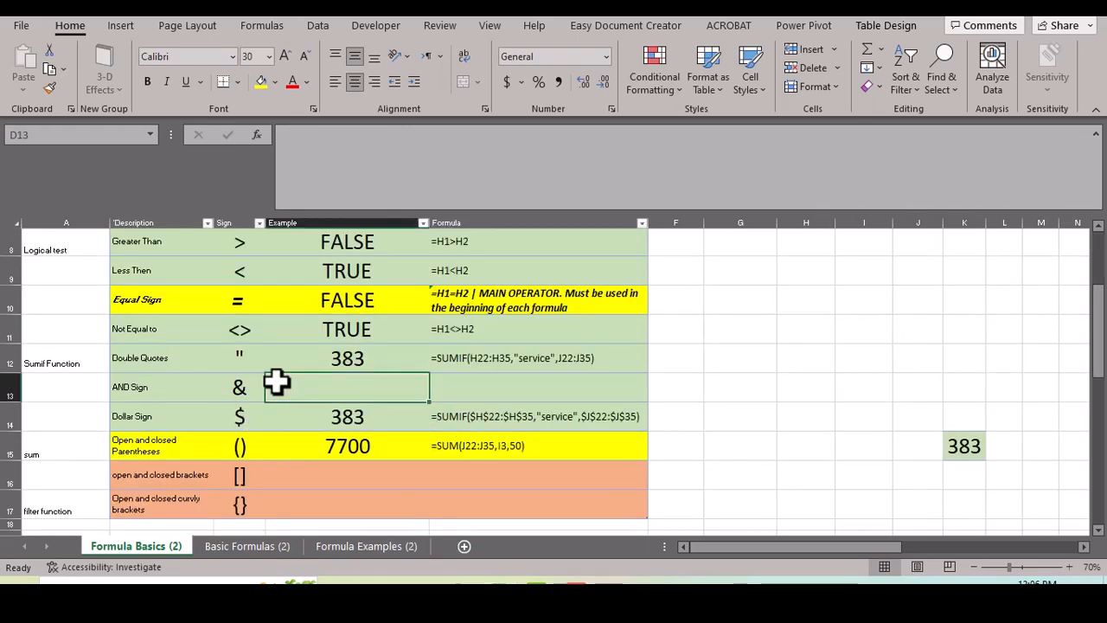
scroll(295, 415, "up", 2)
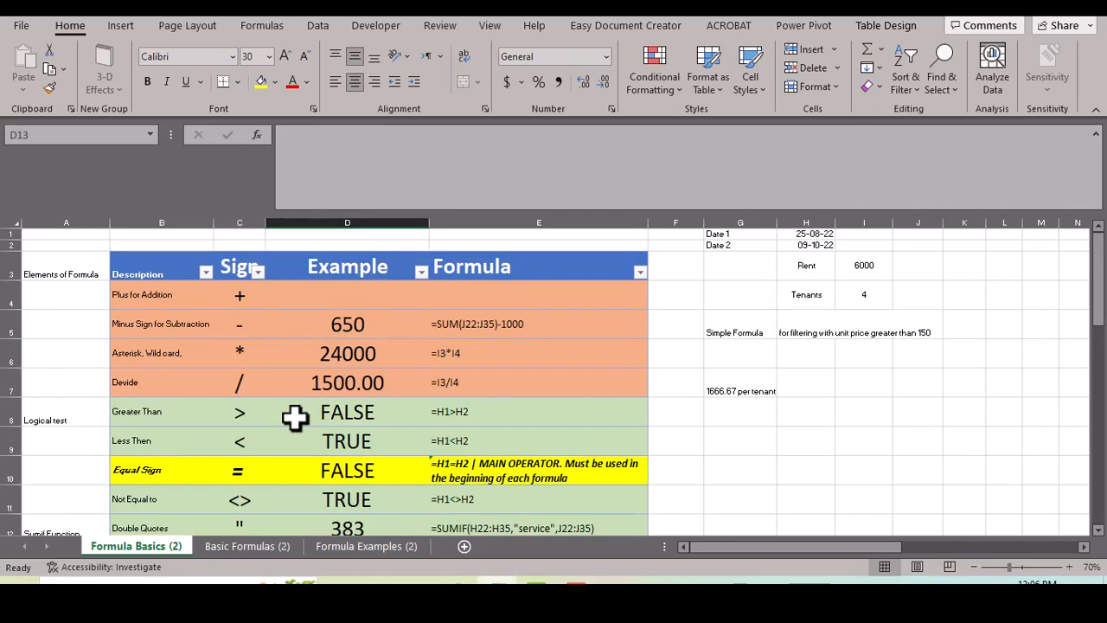
scroll(295, 416, "down", 3)
scroll(295, 418, "down", 1)
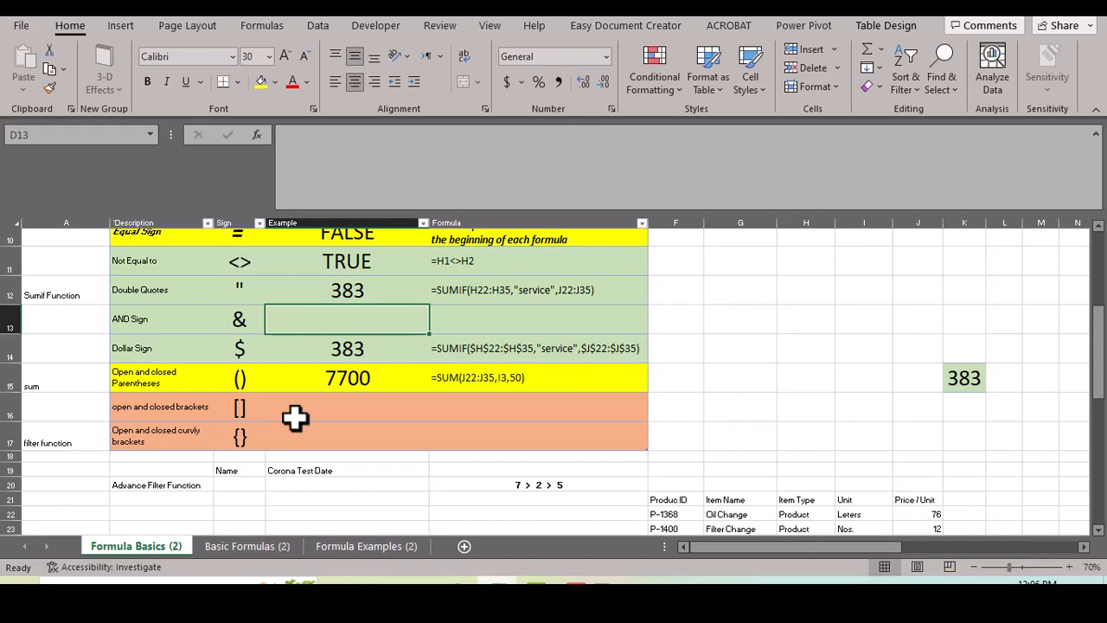
scroll(294, 417, "down", 1)
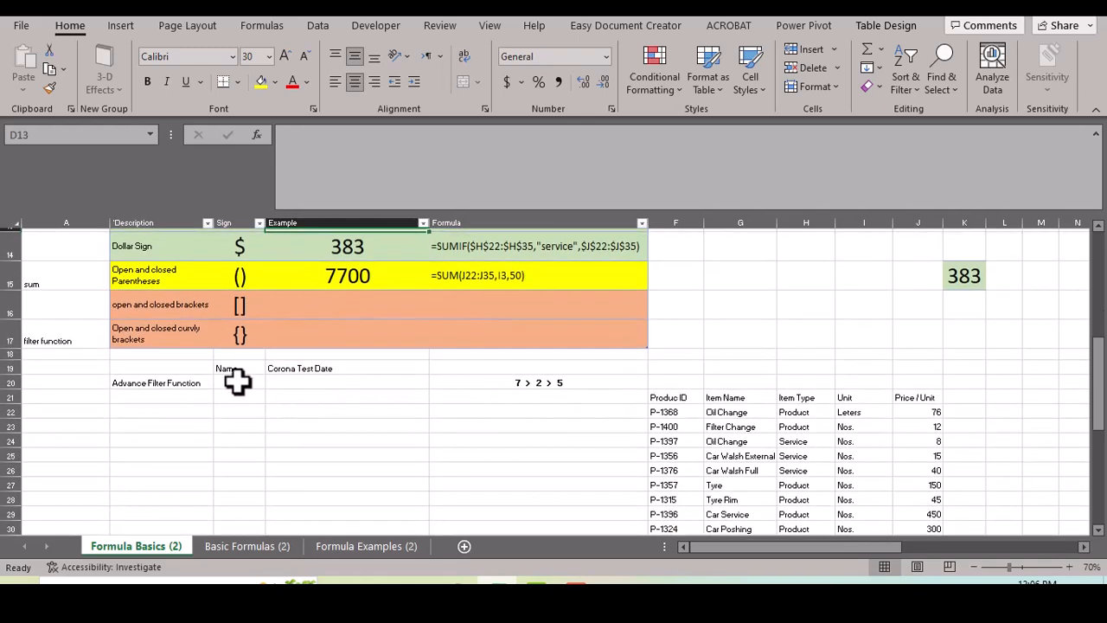
scroll(366, 415, "up", 3)
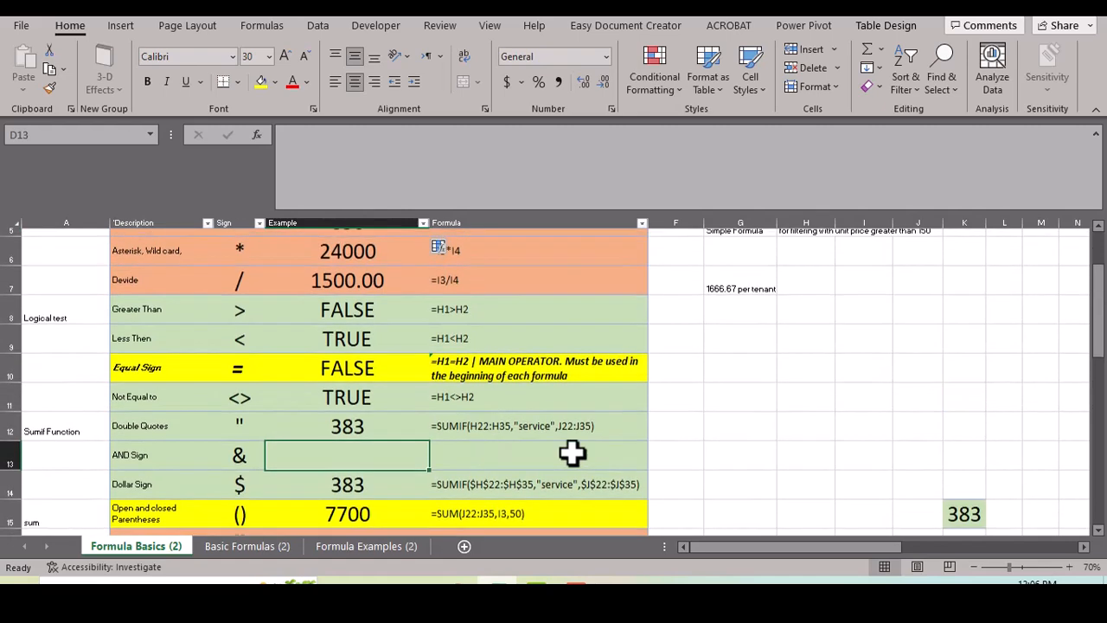
Clear the leftover "per tenant" text in G7 and the leftover value in K15
left_click(726, 285)
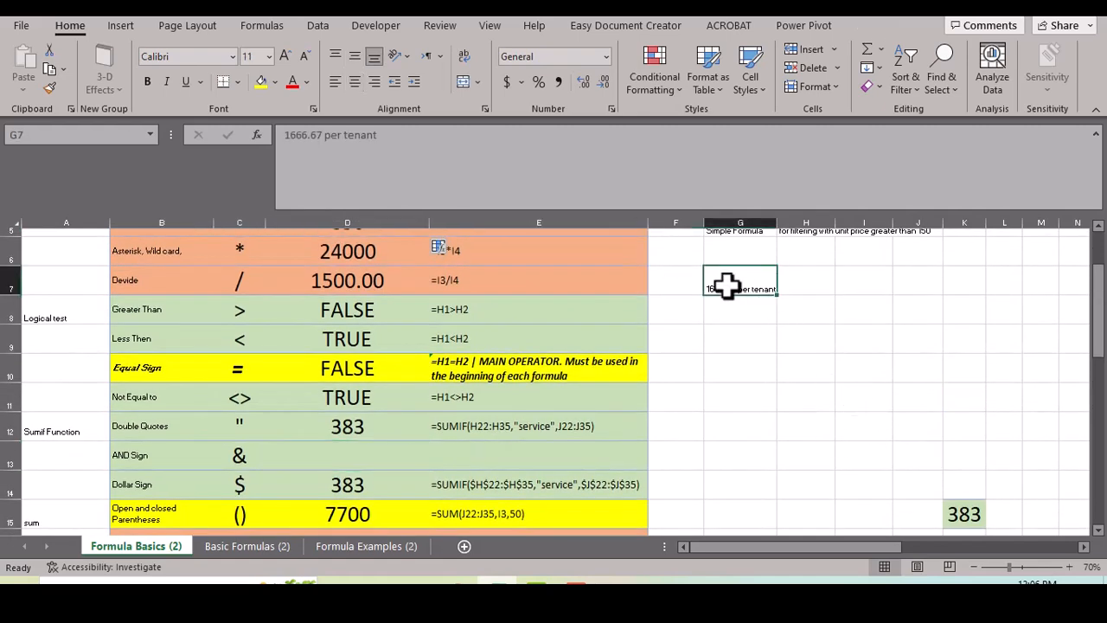
key("Delete")
left_click(967, 514)
key("Delete")
scroll(850, 426, "up", 2)
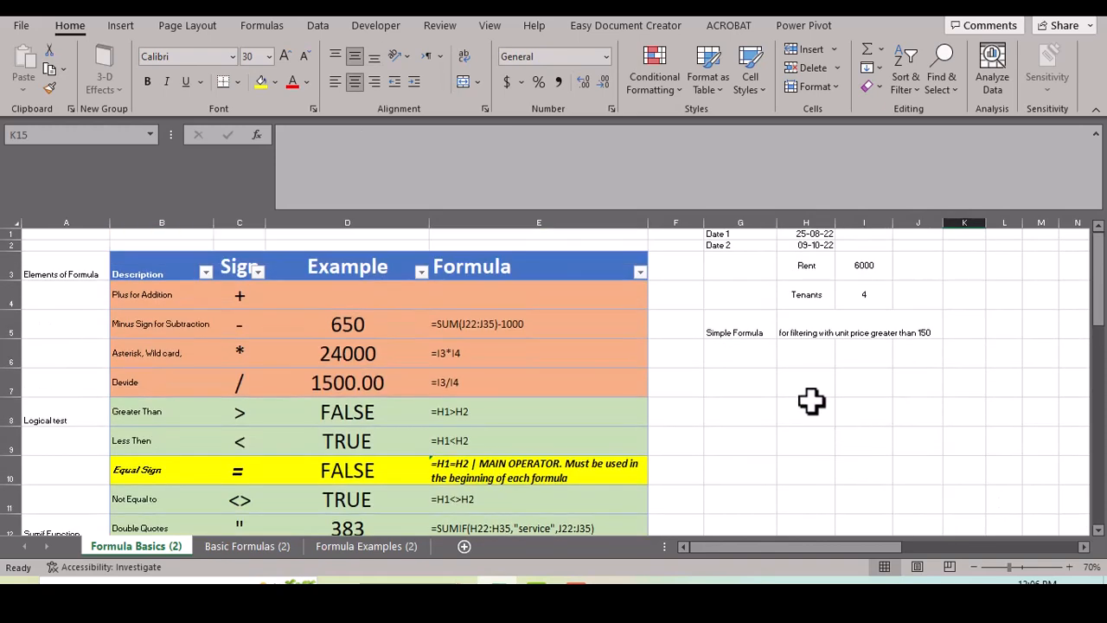
Examine the product data in F22:J35 as the source for the unit price filter example
left_click(737, 355)
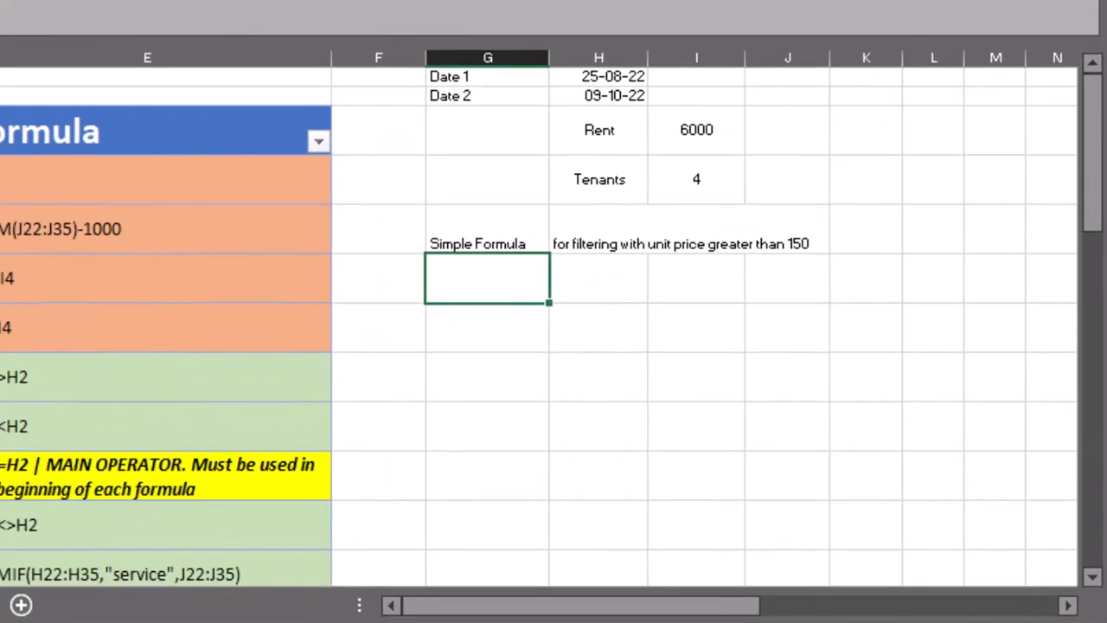
scroll(455, 389, "down", 5)
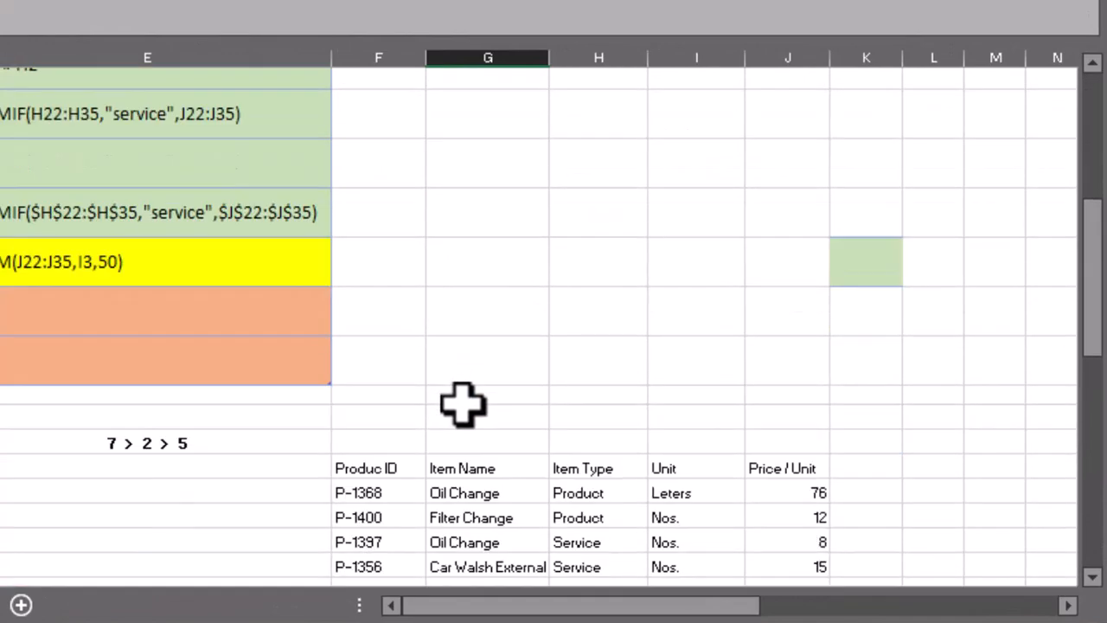
left_click_drag(339, 321, 794, 536)
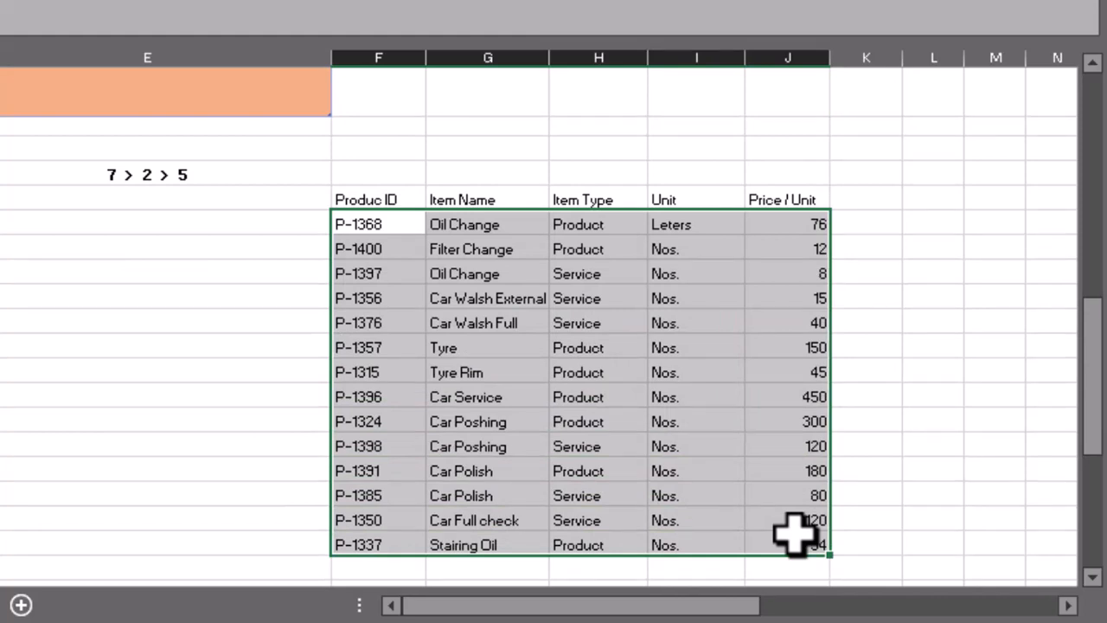
scroll(783, 540, "up", 4)
scroll(515, 368, "up", 2)
Start a FILTER formula in G6, below Simple Formula, with the product table $F$21:$J$35 as its absolute array argument
left_click(498, 284)
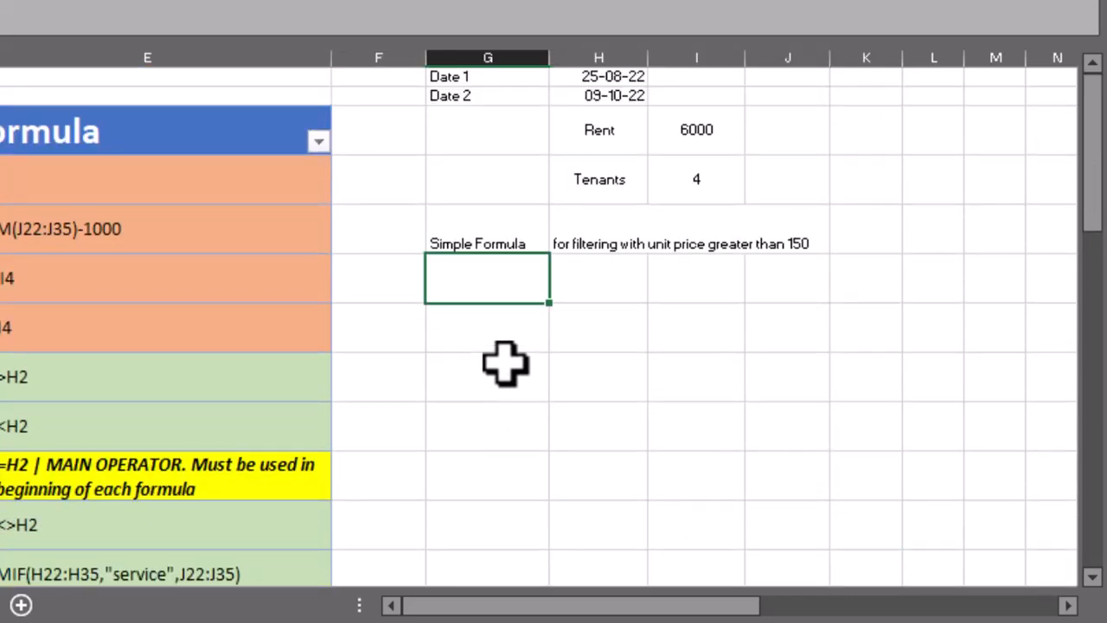
type("=fil")
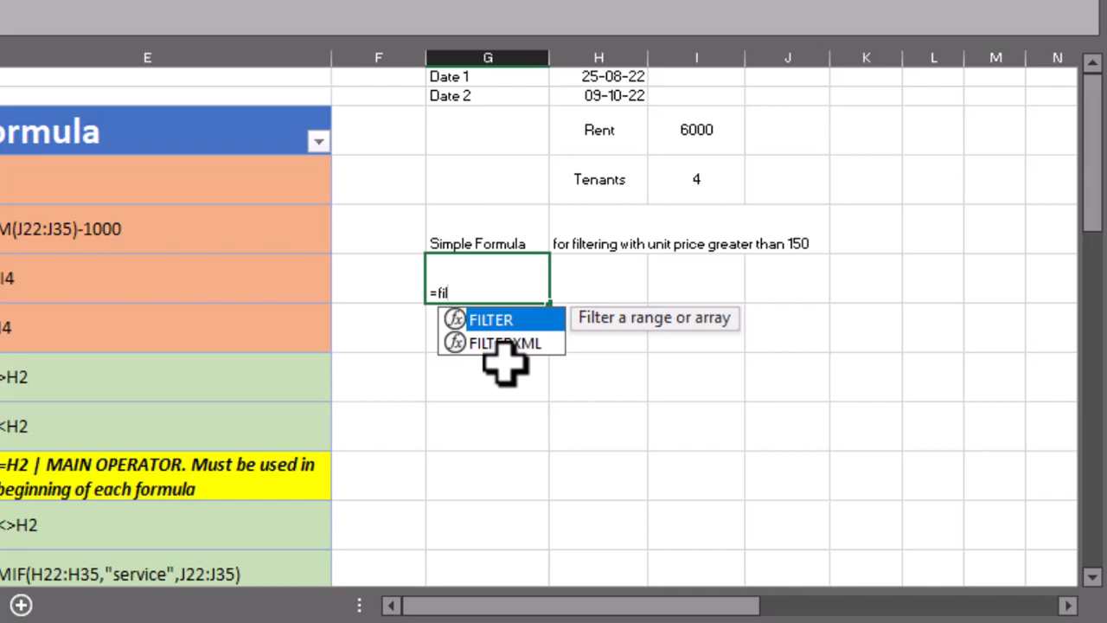
key("Tab")
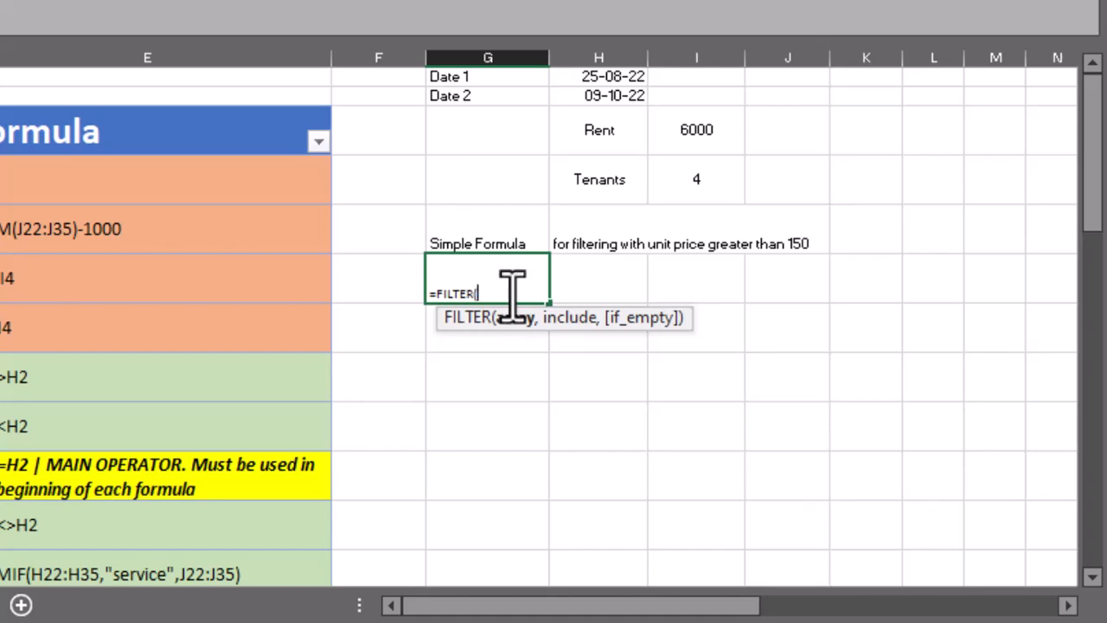
scroll(507, 291, "down", 3)
scroll(503, 320, "down", 1)
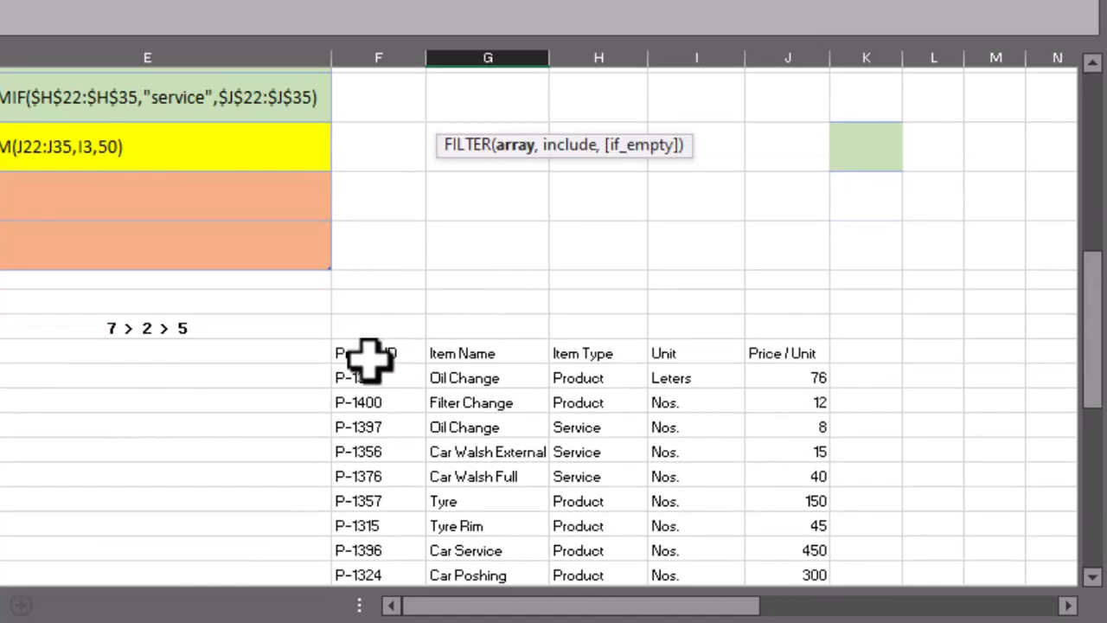
left_click_drag(366, 353, 781, 536)
scroll(781, 536, "up", 5)
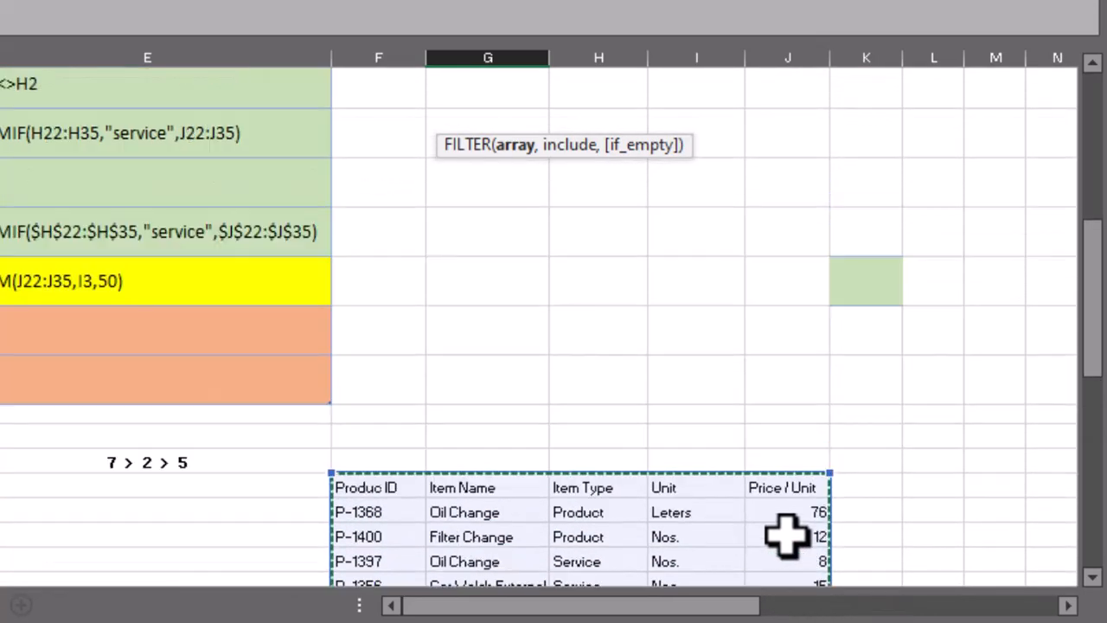
left_click_drag(525, 293, 477, 292)
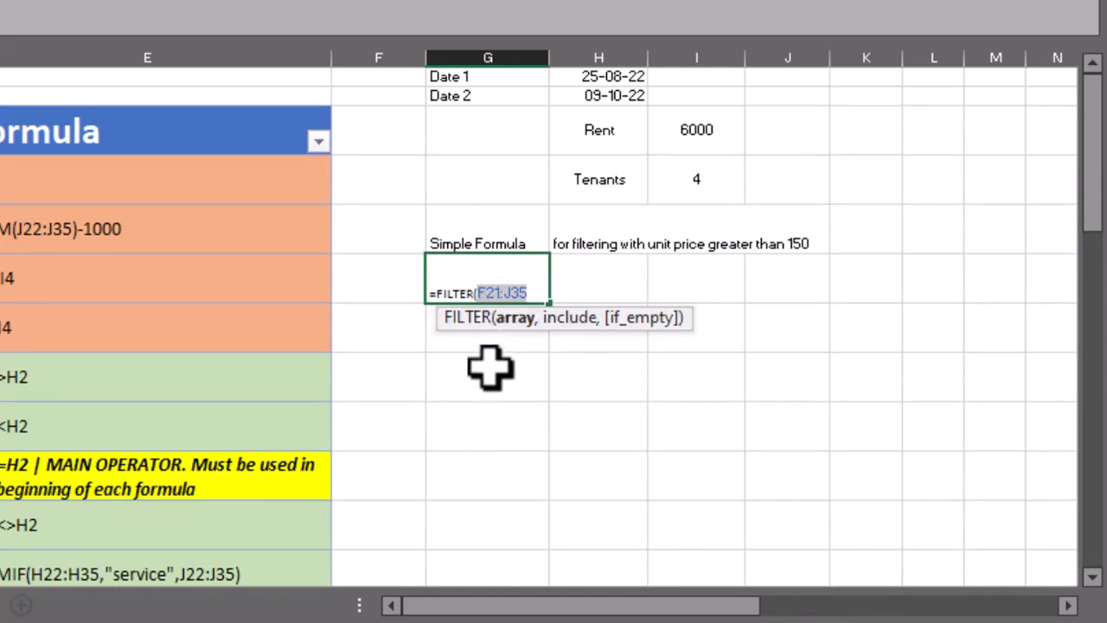
key("F4")
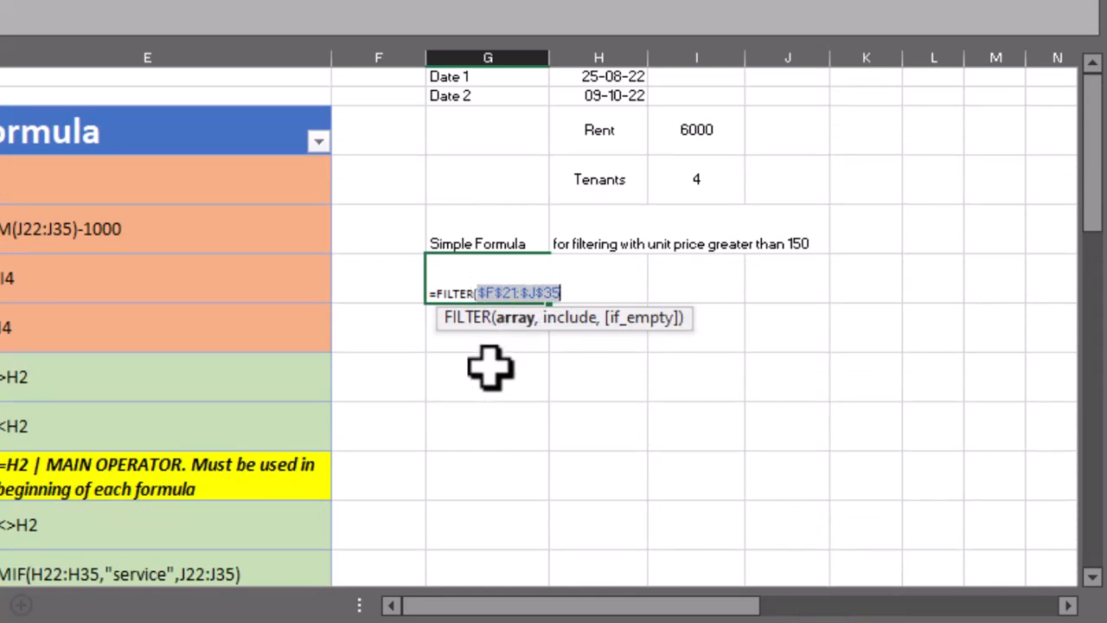
left_click(576, 294)
type(",")
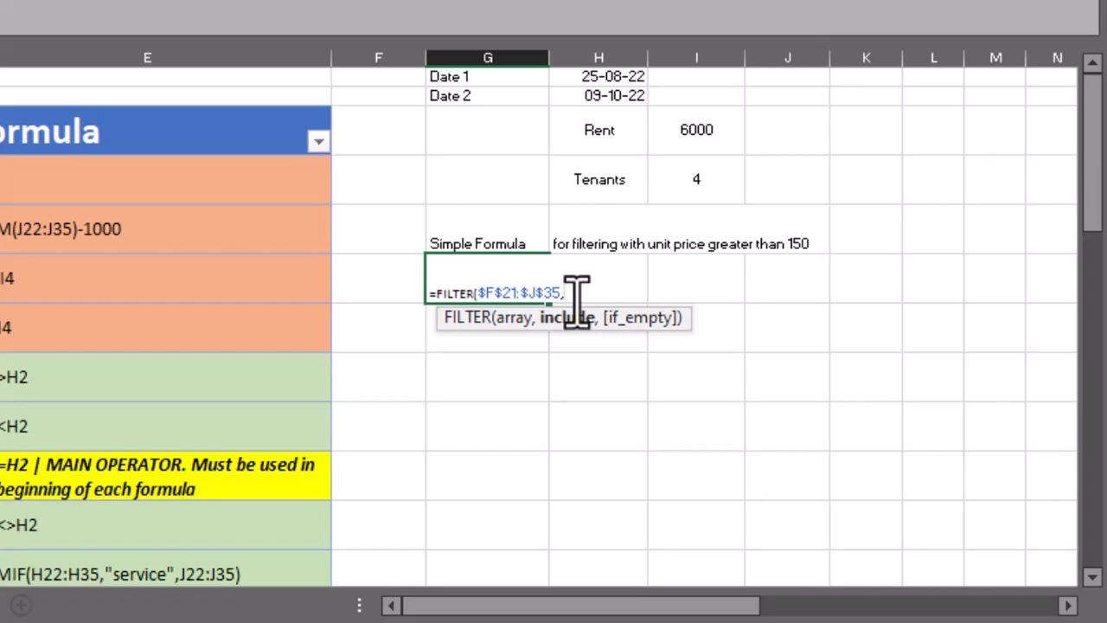
Complete the G6 formula with the condition J21:J35>150, giving =FILTER($F$21:$J$35,J21:J35>150)
scroll(575, 304, "down", 2)
scroll(573, 313, "down", 3)
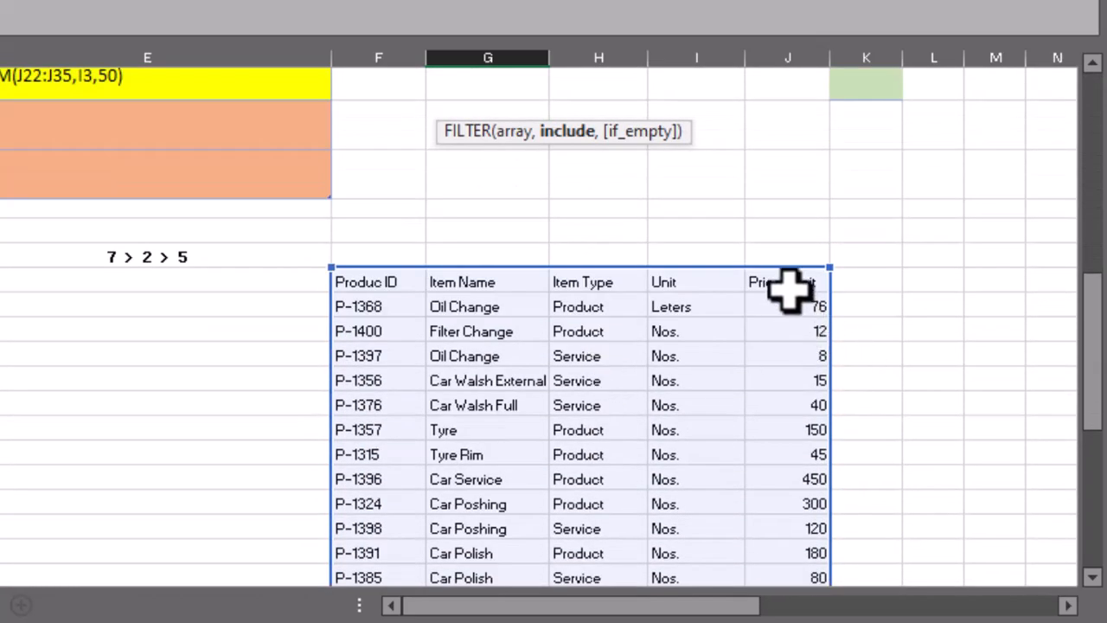
left_click_drag(789, 290, 811, 541)
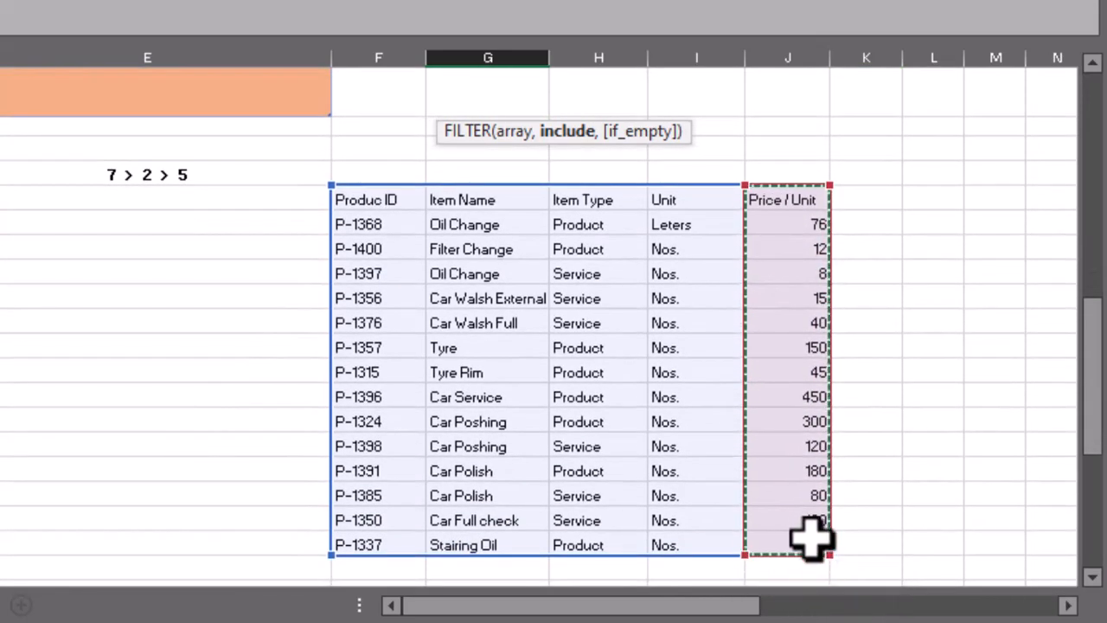
type(">")
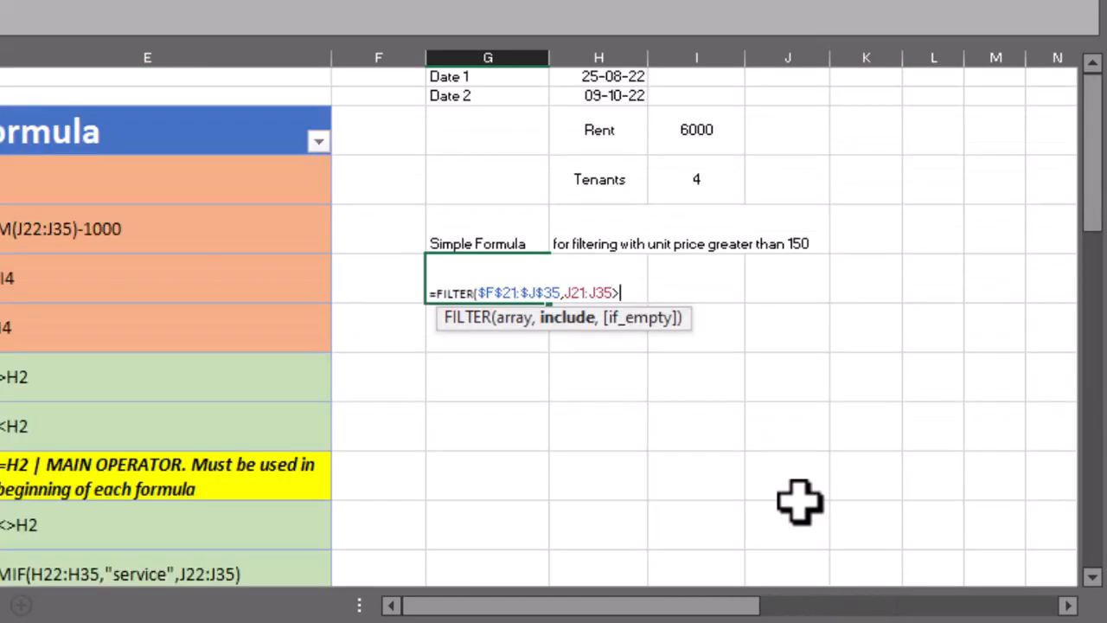
type("15")
scroll(801, 500, "down", 3)
scroll(797, 500, "up", 2)
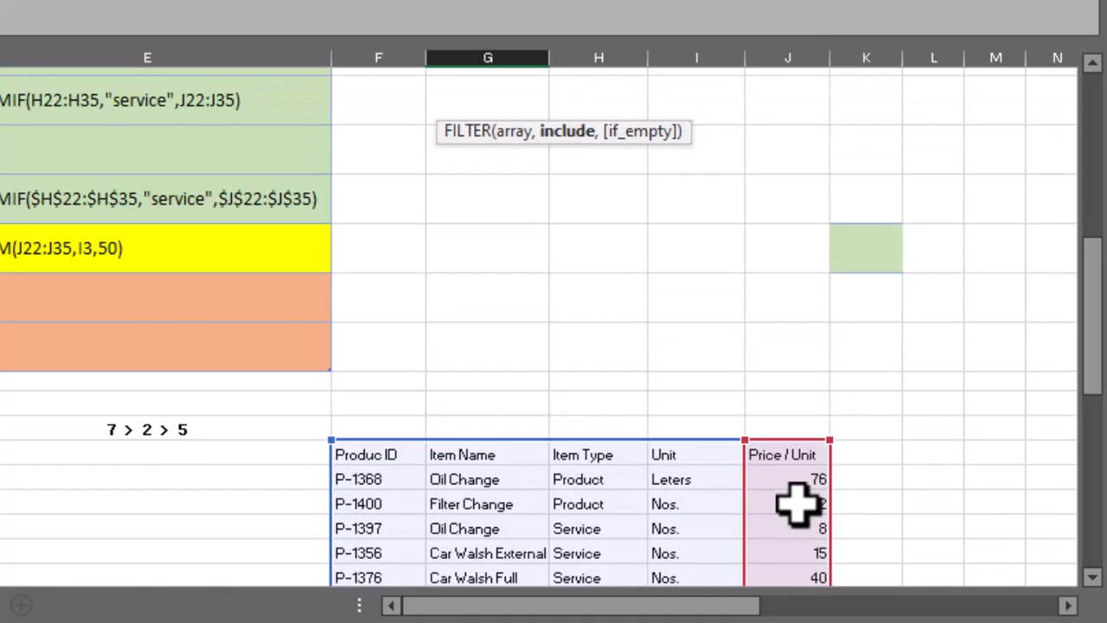
type("0")
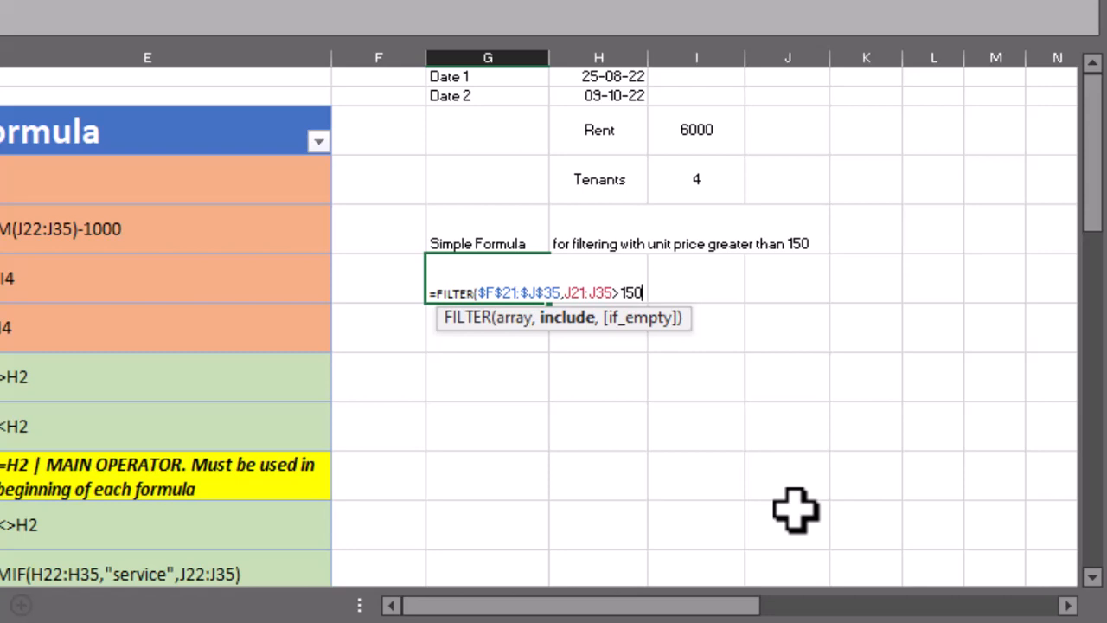
type(",")
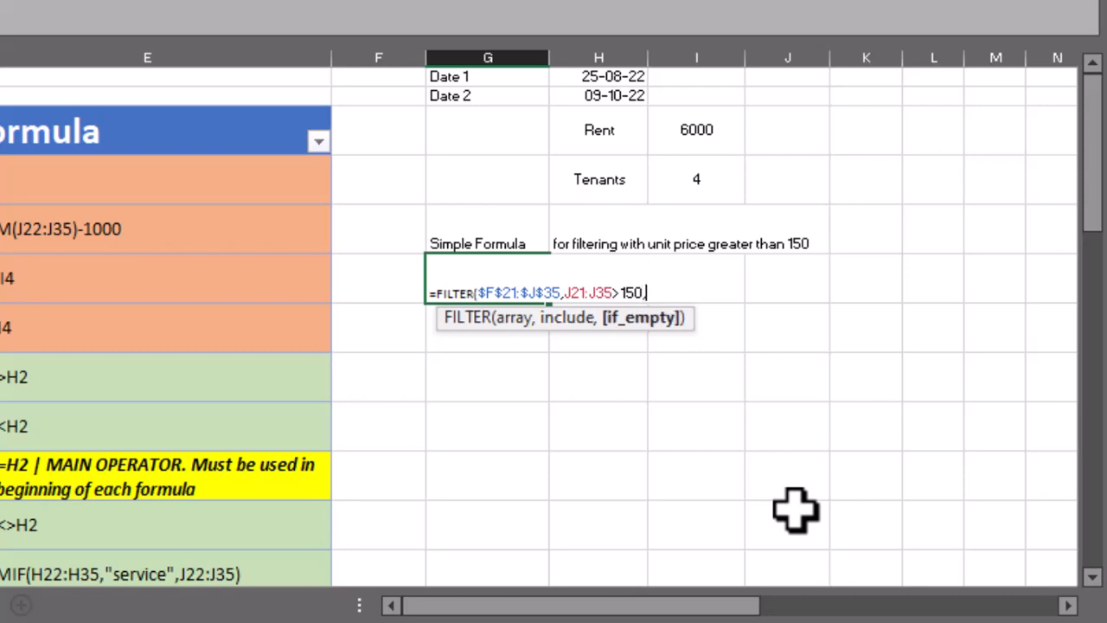
key("BackSpace")
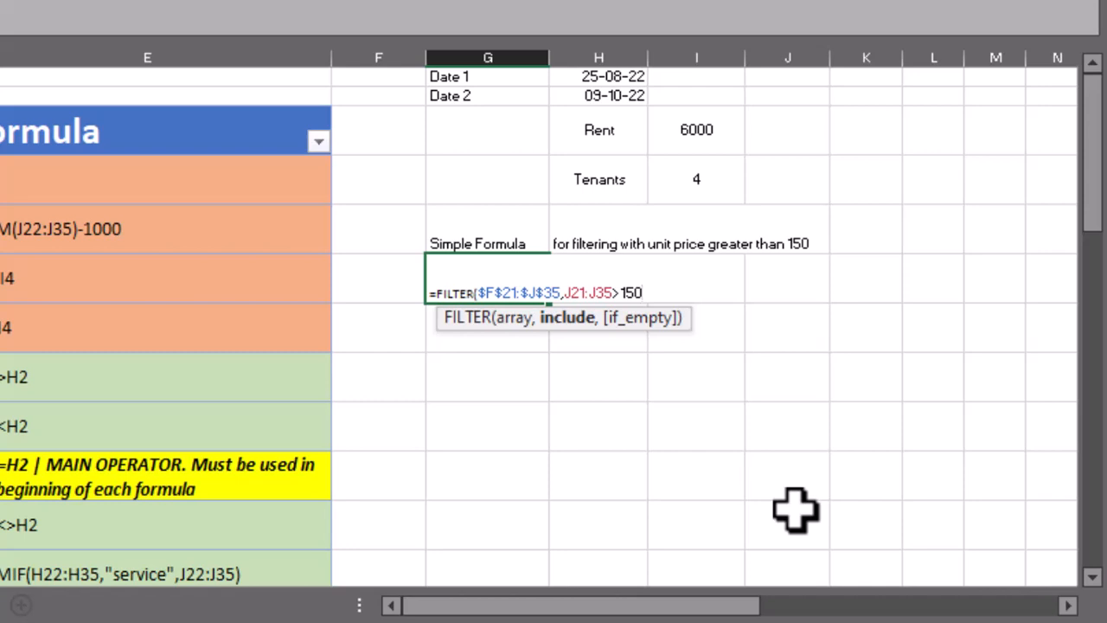
type(")")
key("Return")
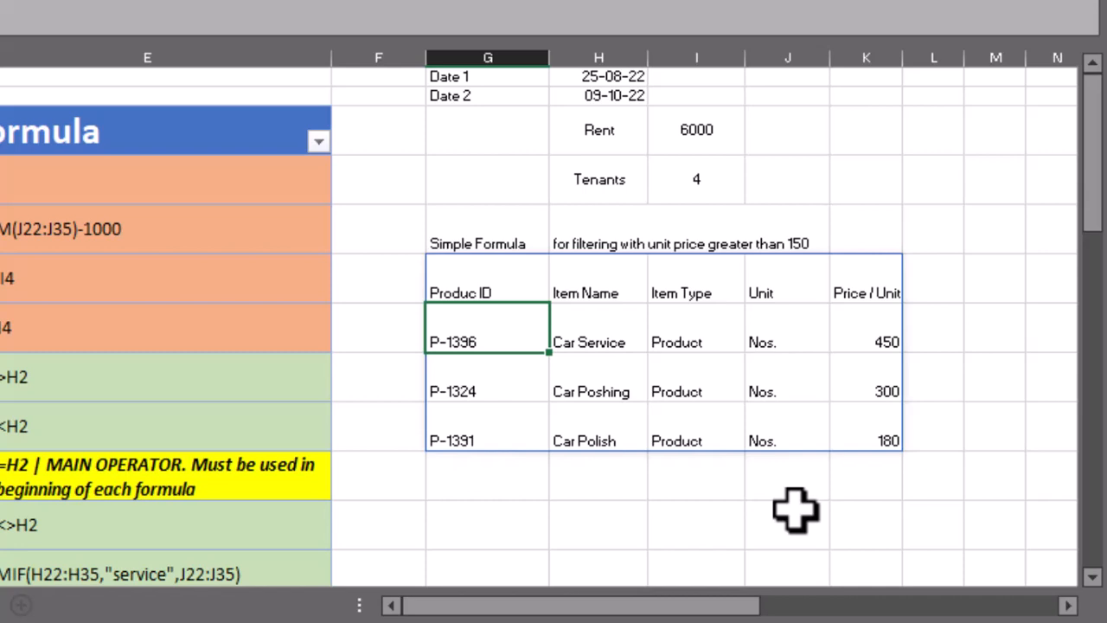
Copy the FILTER formula's text from G6 and clear the cell
key("Up")
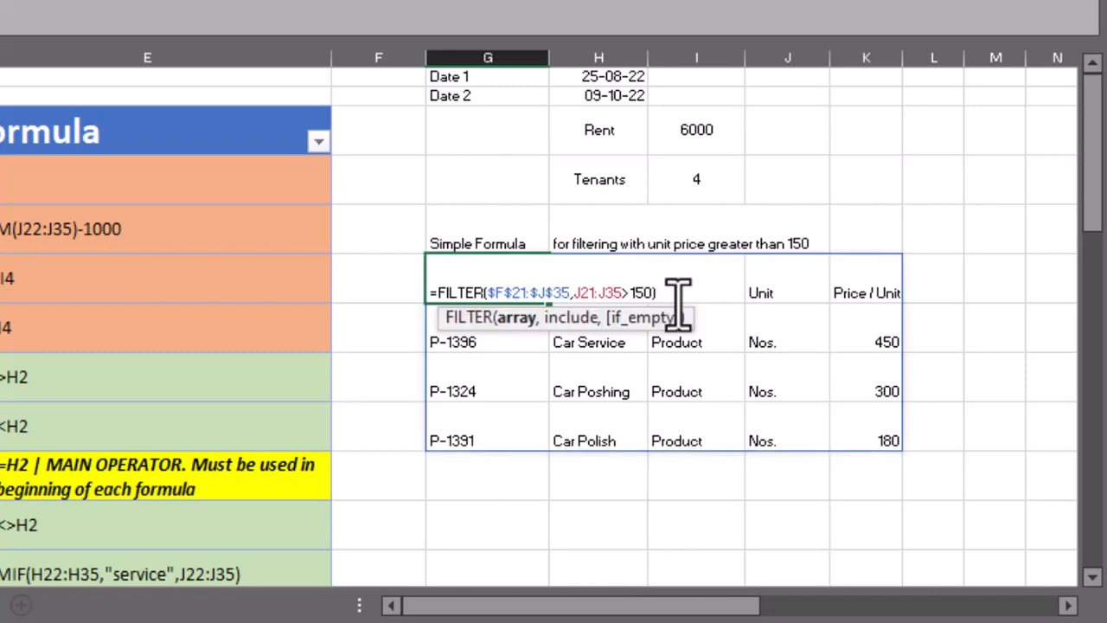
left_click_drag(672, 297, 363, 277)
key("ctrl+c")
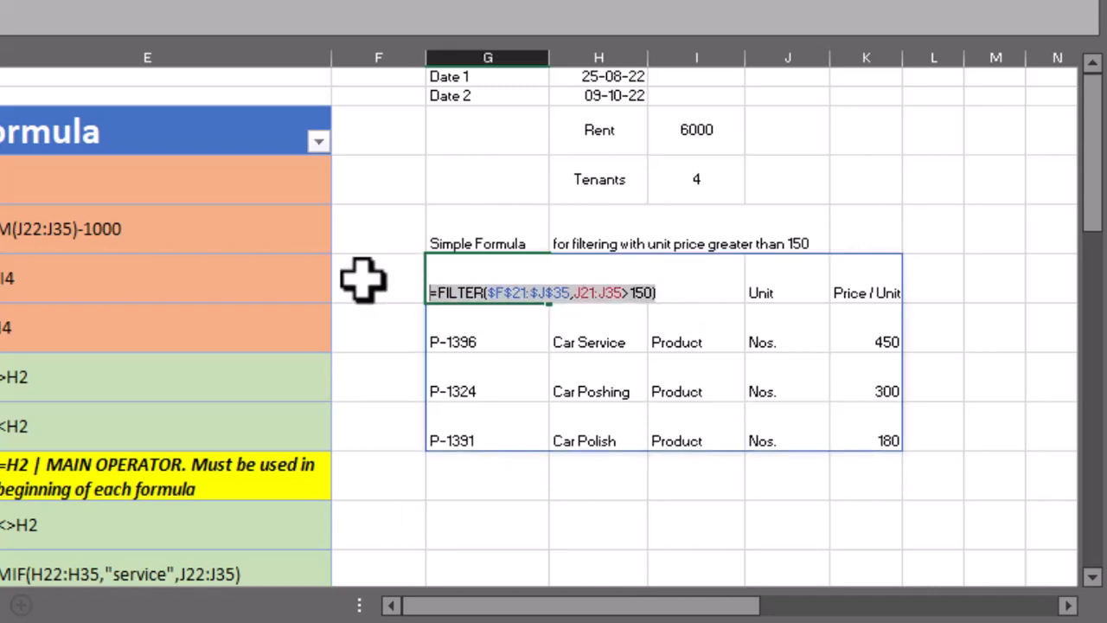
key("Escape")
key("Delete")
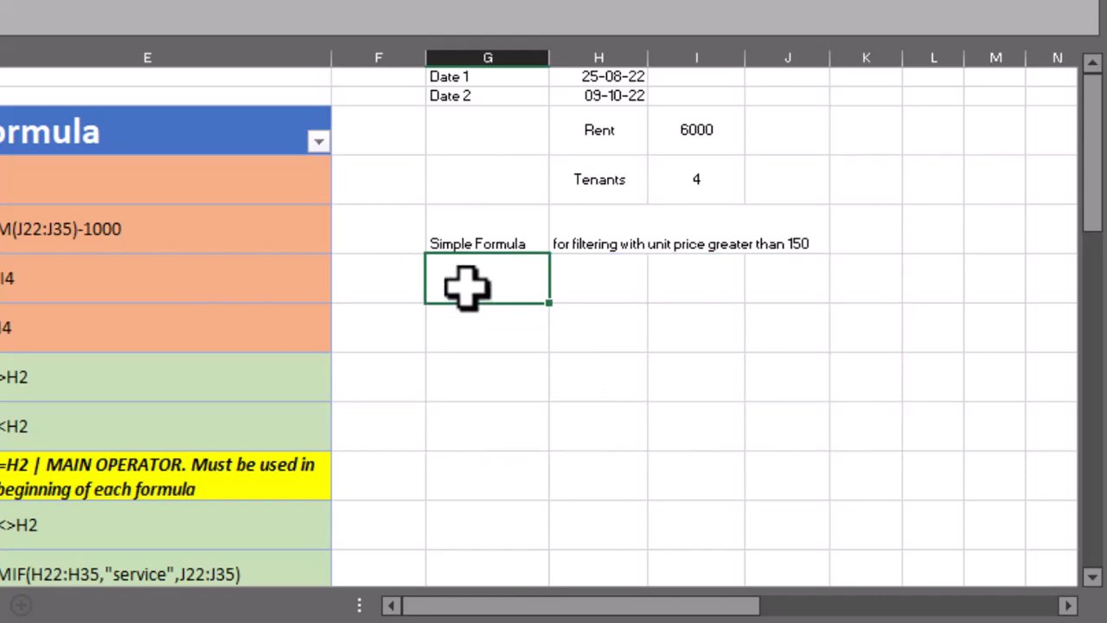
Enter f in H7 and put the copied =FILTER($F$21:$J$35,J21:J35>150) back in G6 to test a blocked output range
left_click(593, 339)
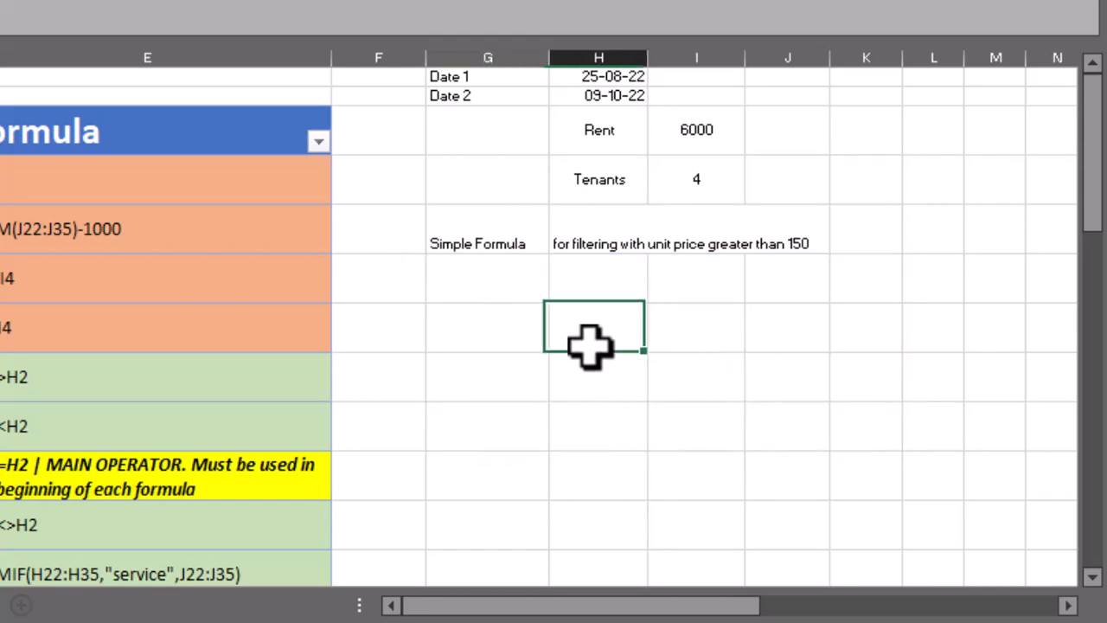
type("f")
left_click(503, 335)
double_click(501, 286)
key("ctrl+v")
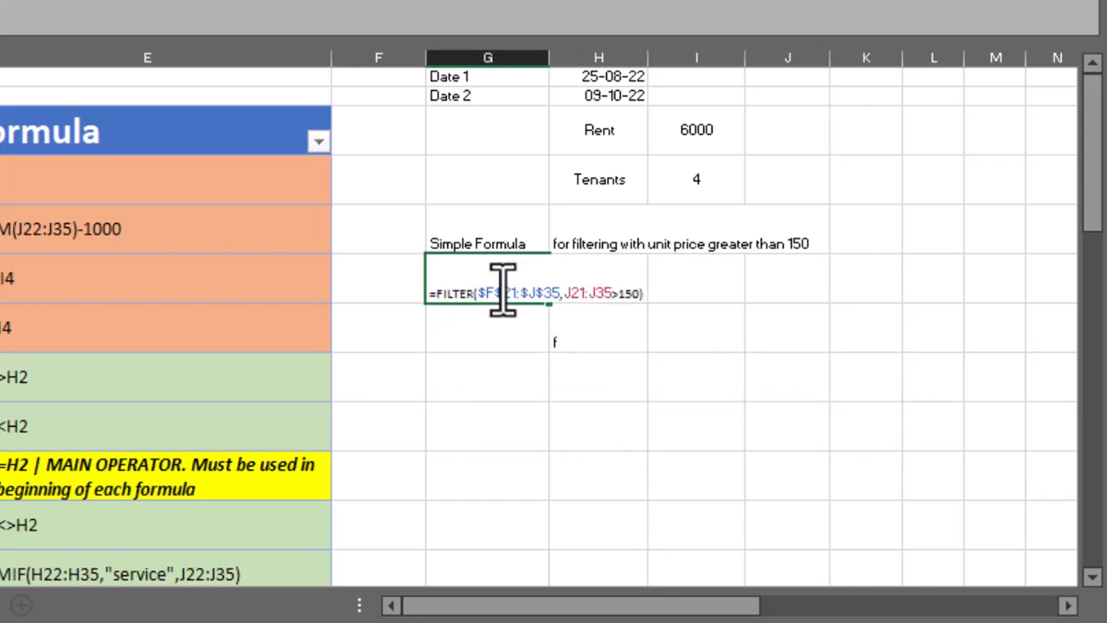
key("Return")
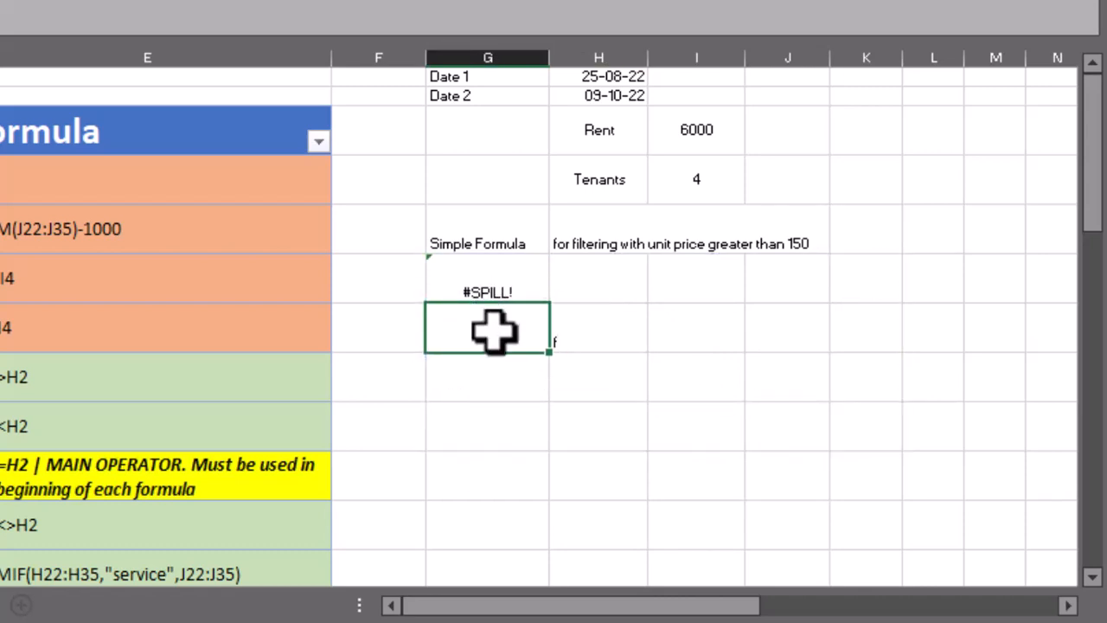
Delete the obstructing f from H7 to free the output range of the FILTER formula in G6
left_click(584, 346)
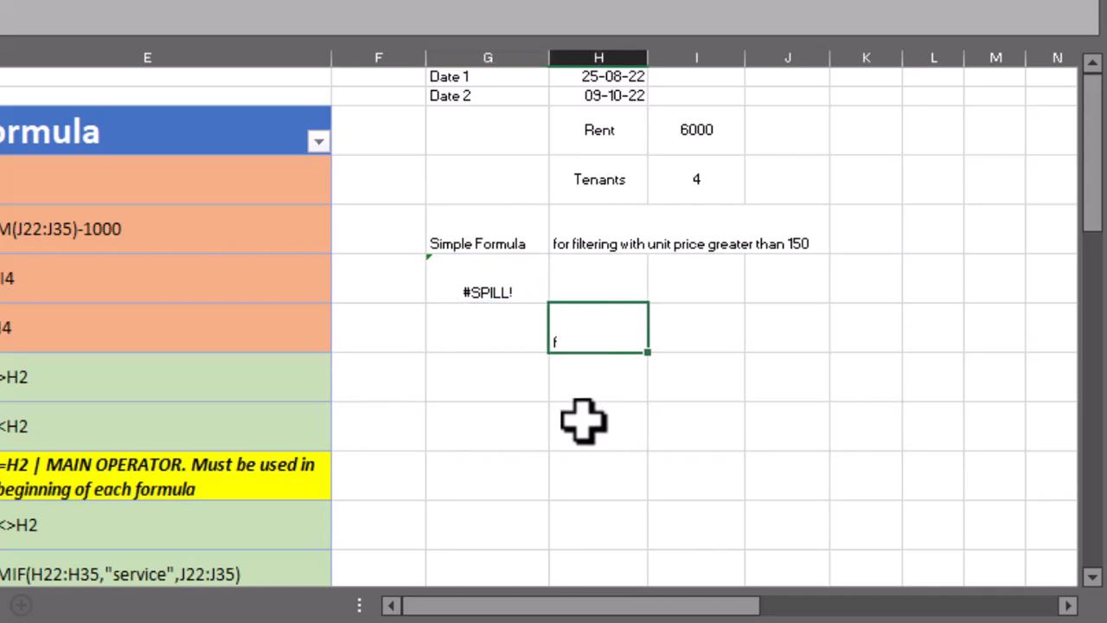
key("BackSpace")
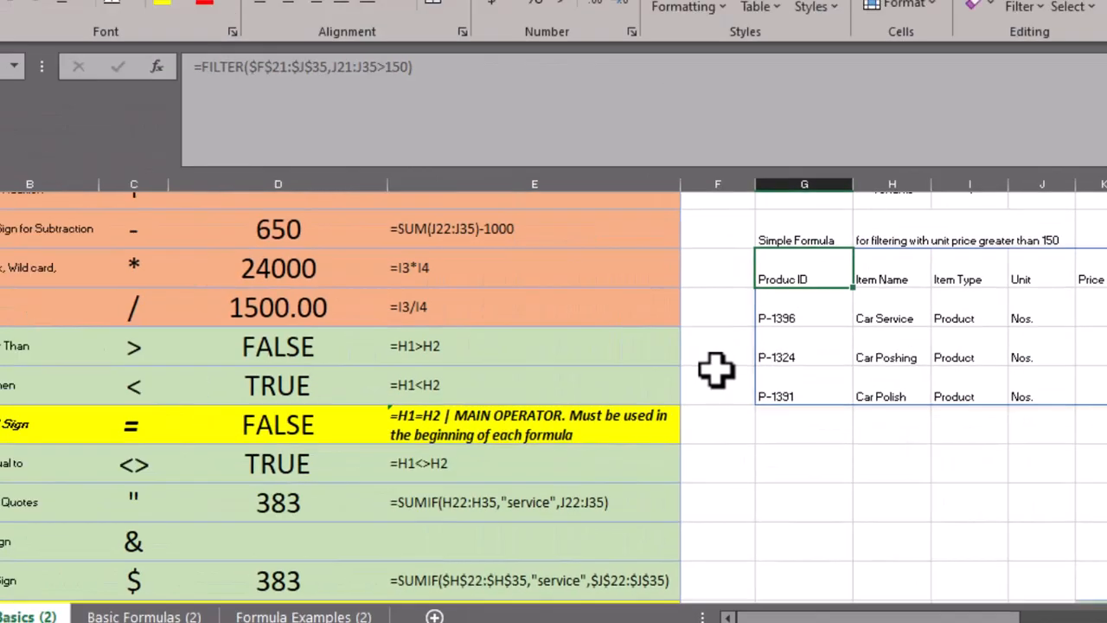
Switch to the Formula Examples (2) sheet and examine the employee table's serial numbers and its header row 3
scroll(377, 292, "down", 4)
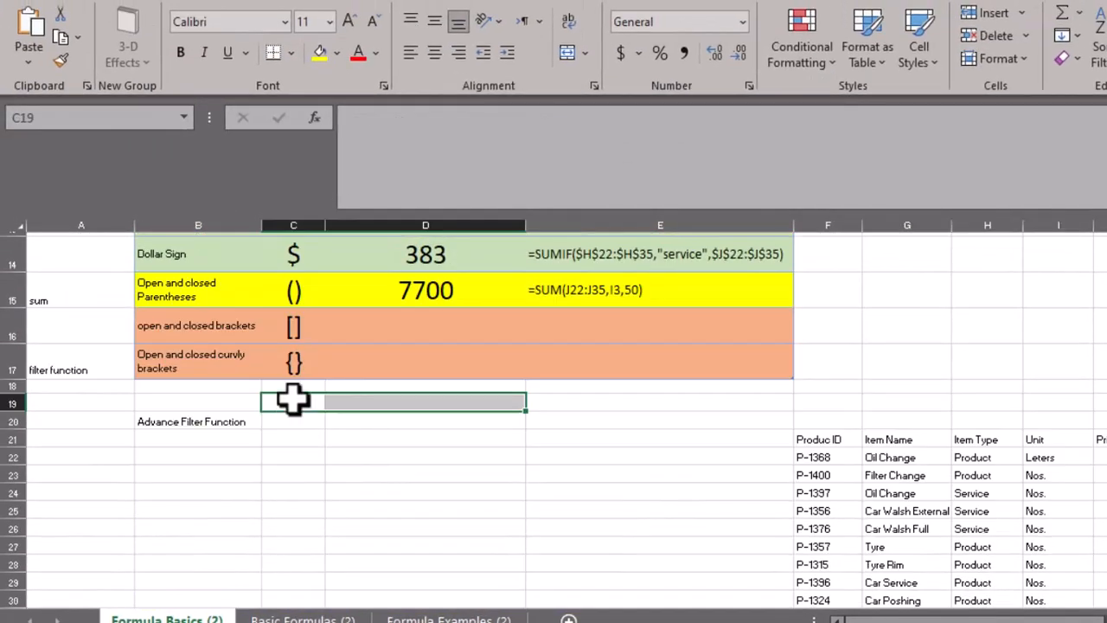
left_click(293, 400)
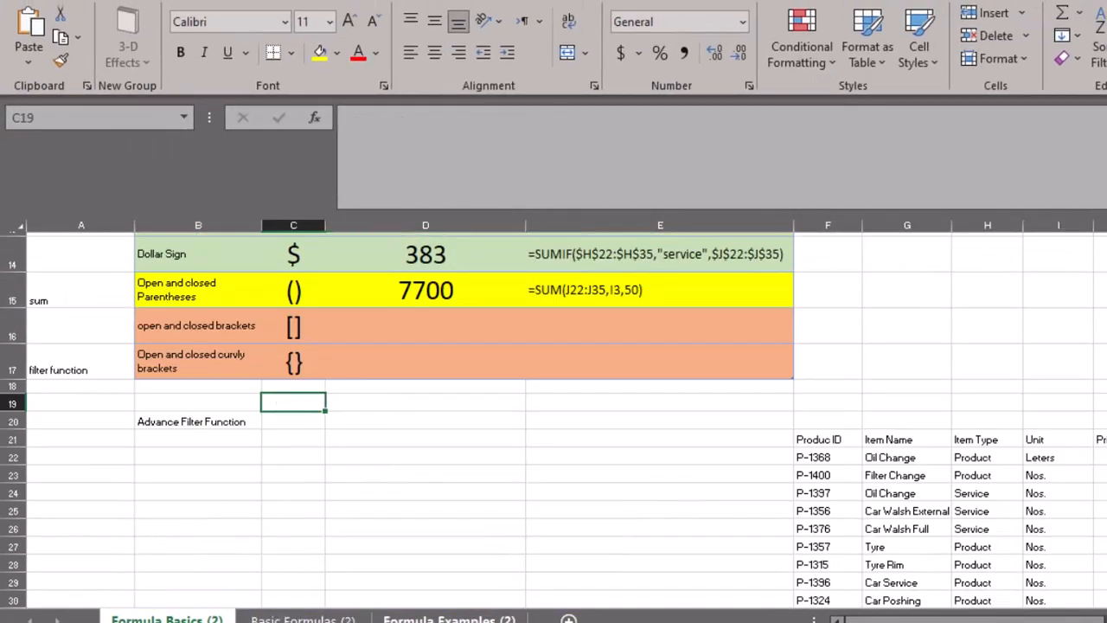
left_click(295, 365)
left_click(300, 419)
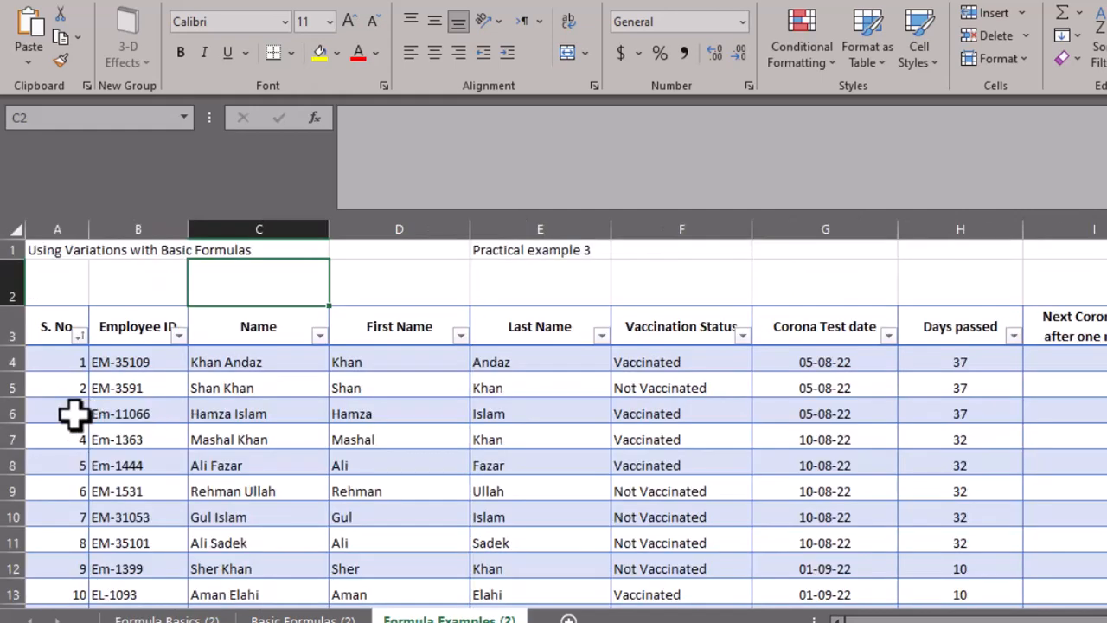
left_click(82, 413)
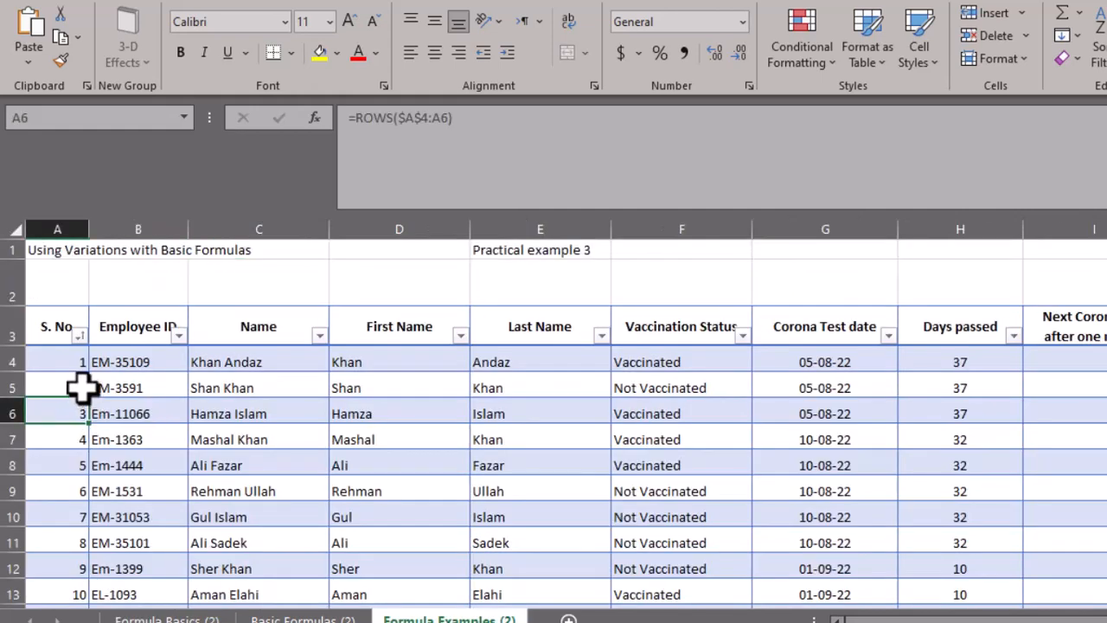
left_click_drag(75, 338, 1095, 340)
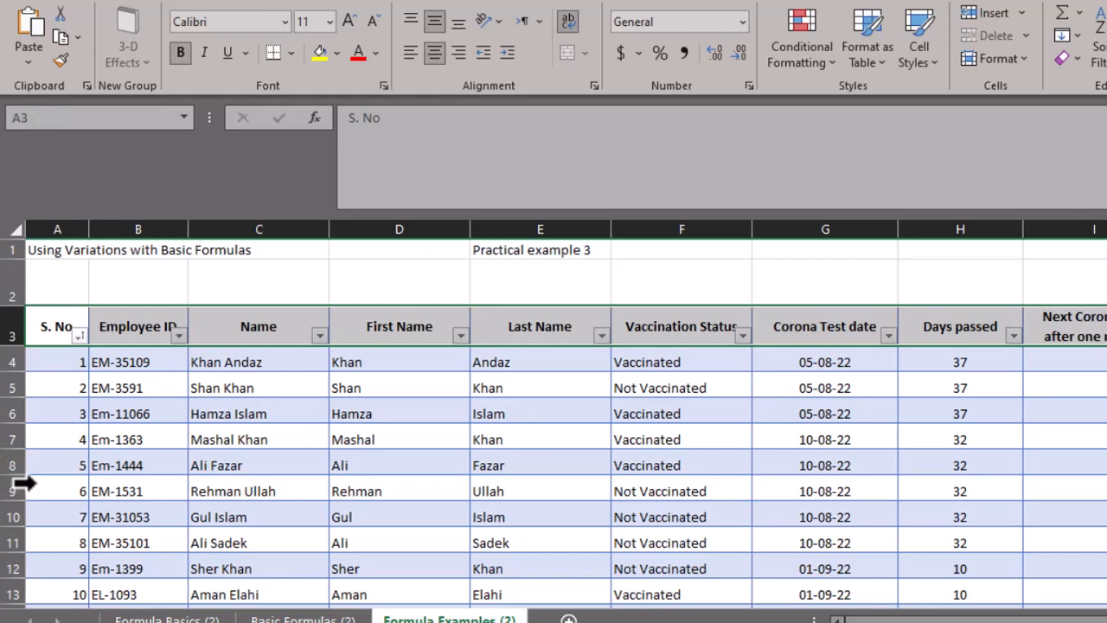
left_click(336, 432)
Enter the column numbers 3 in C2, 6 in F2 and 7 in G2 above the Name, Vaccination Status and Corona Test date headers
left_click(281, 288)
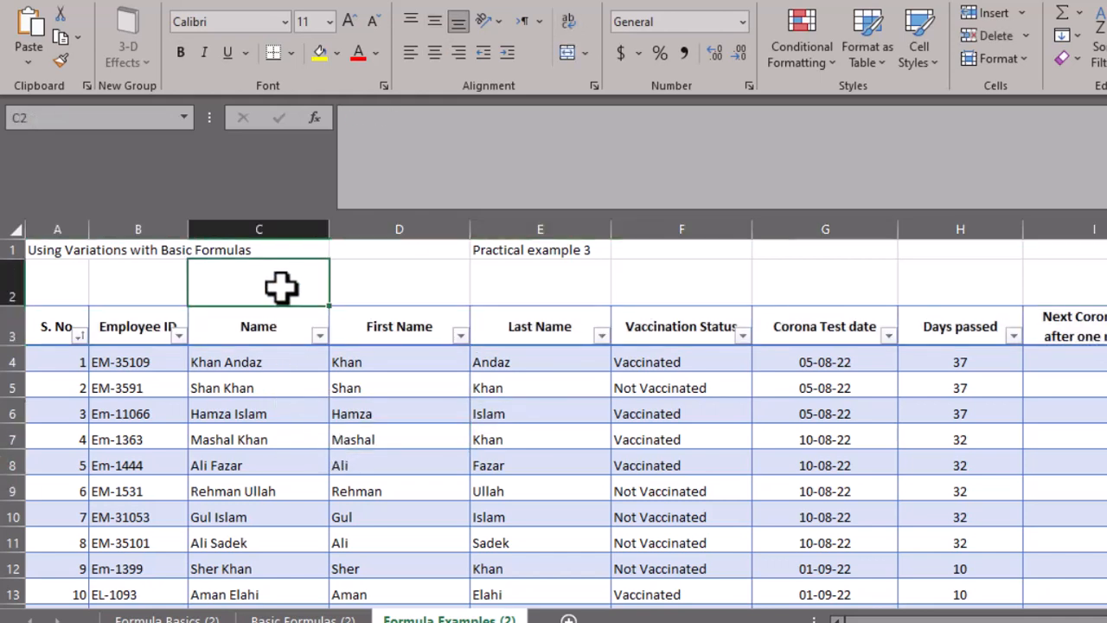
type("3")
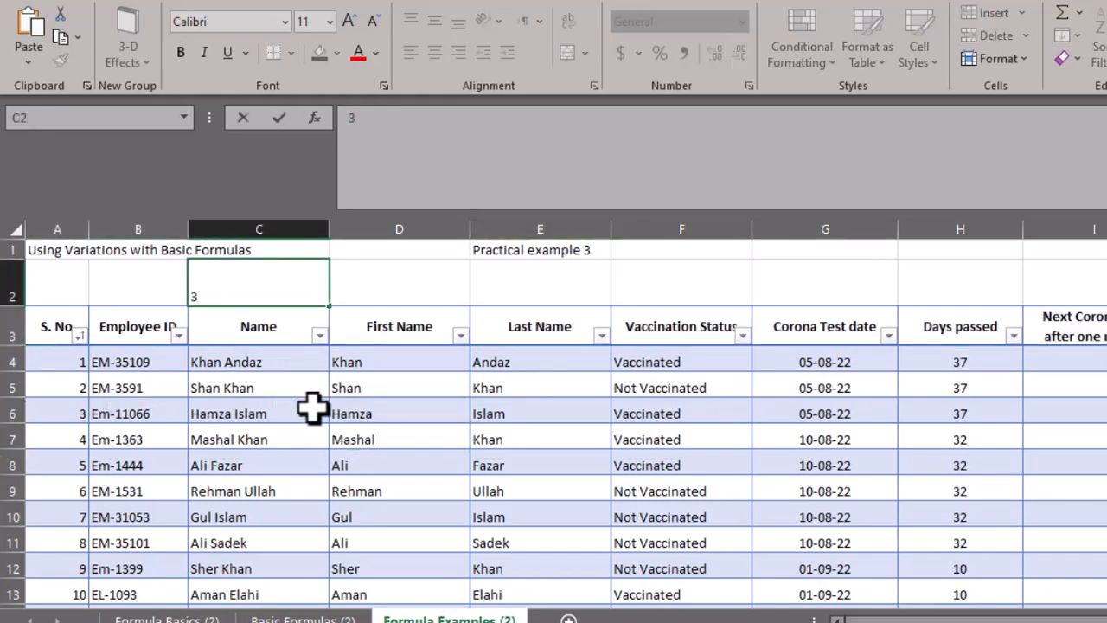
left_click(674, 281)
type("6")
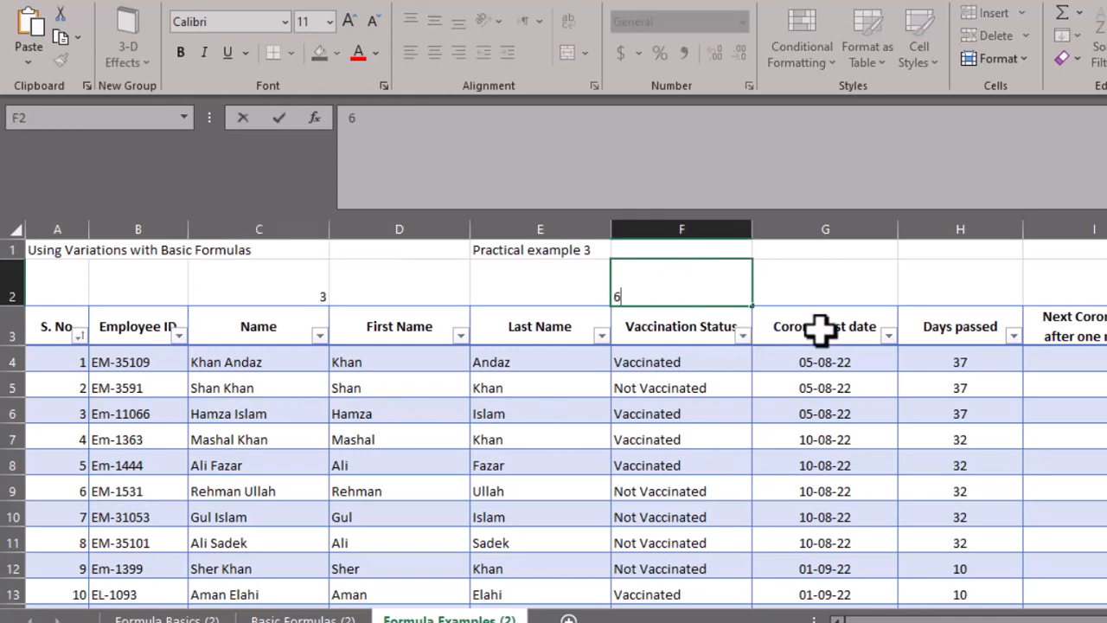
left_click(857, 294)
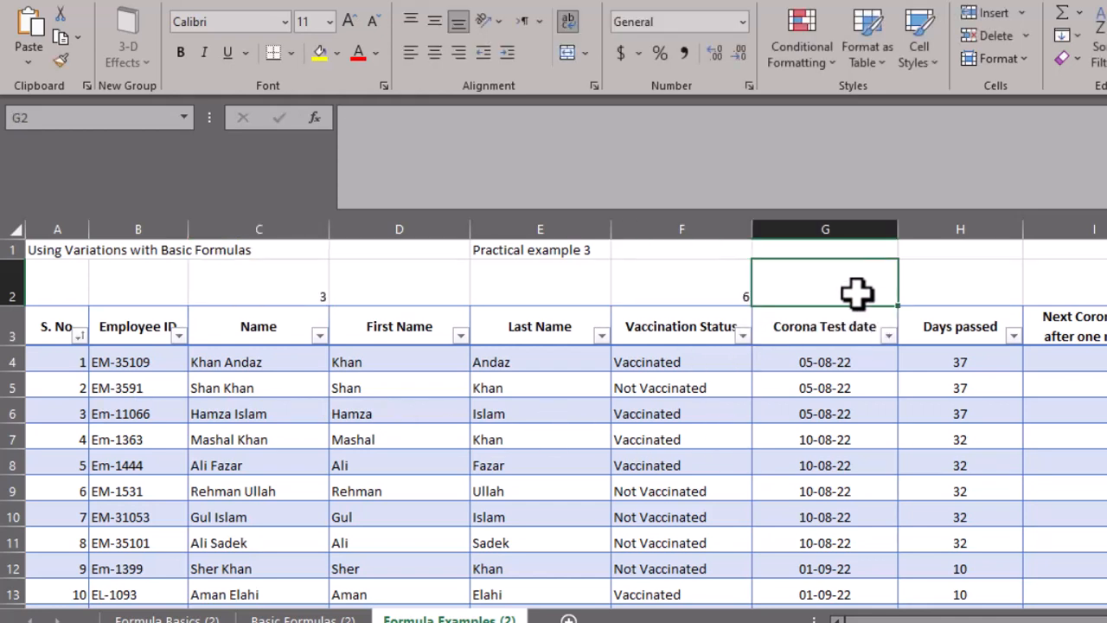
type("7")
left_click(958, 292)
left_click(1029, 283)
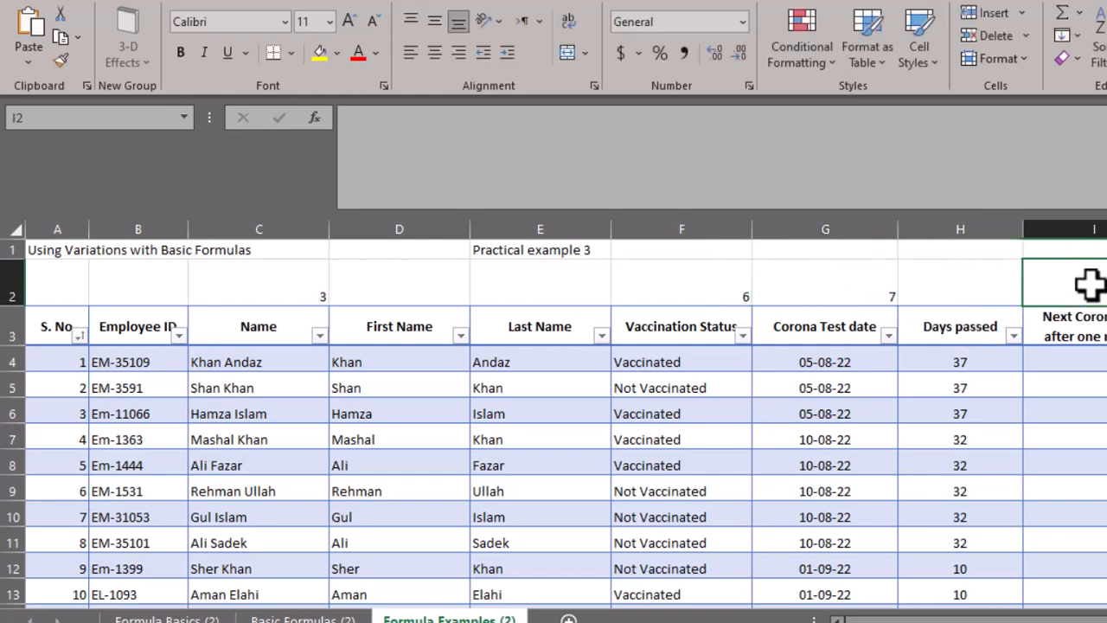
left_click(519, 387)
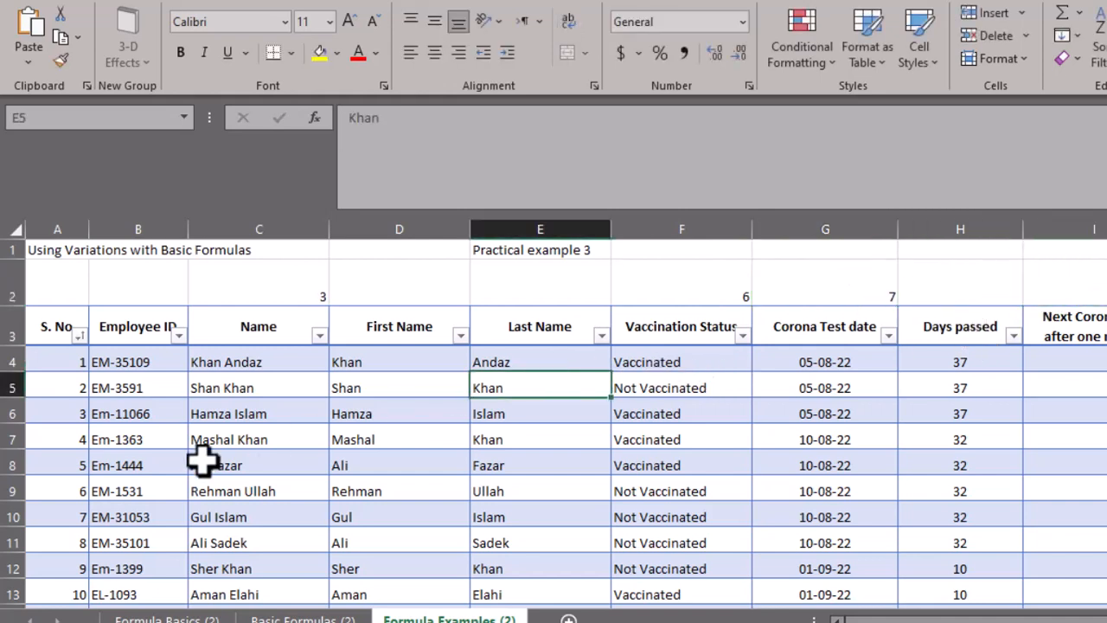
Start a nested =FILTER(FILTER( formula in C20 of the Formula Basics (2) sheet, beside the Advance Filter Function label
left_click(164, 437)
left_click(69, 438)
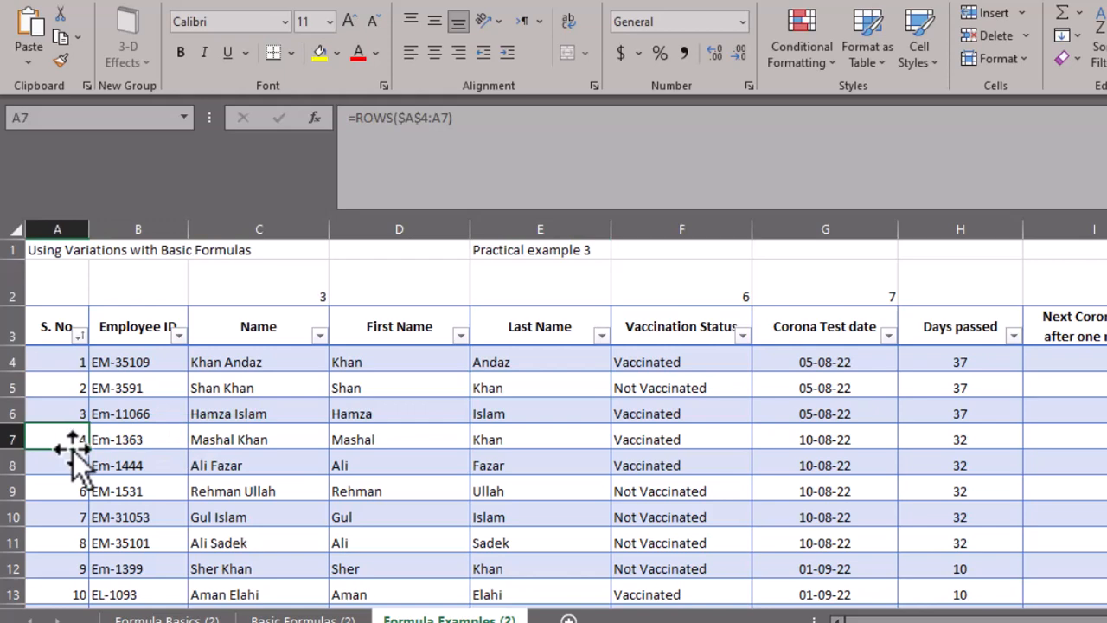
left_click(190, 619)
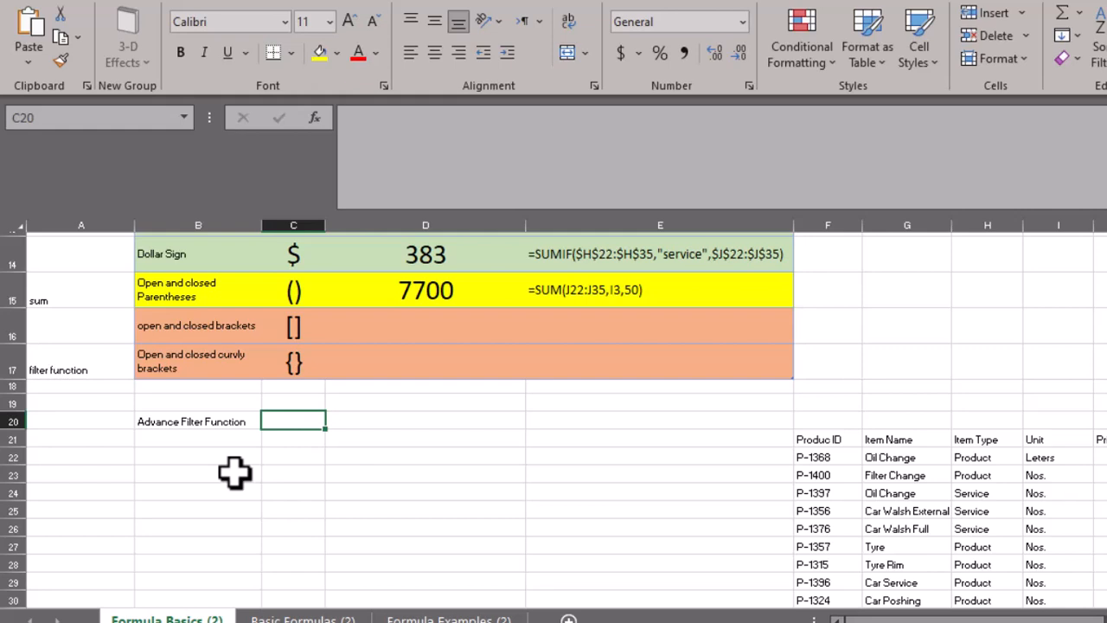
type("=")
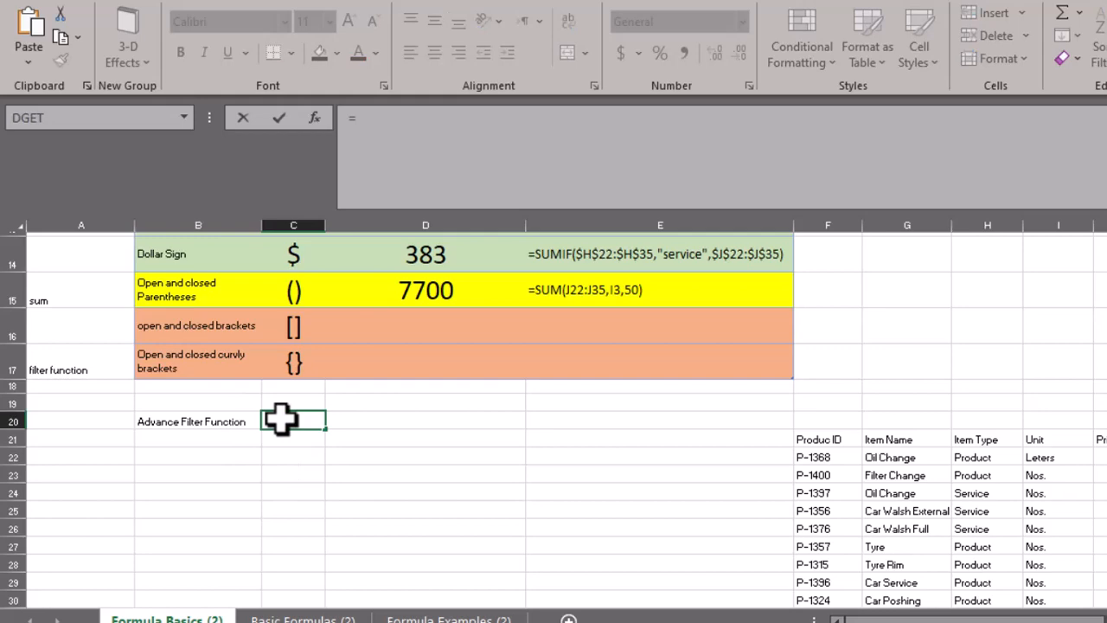
type("FILTER(")
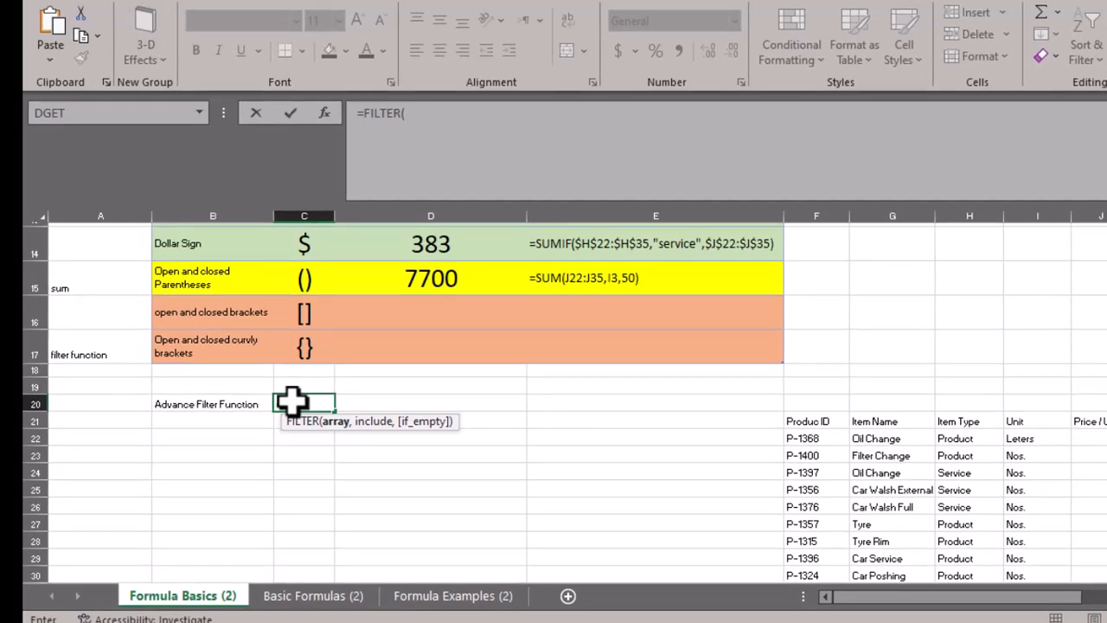
type("fil")
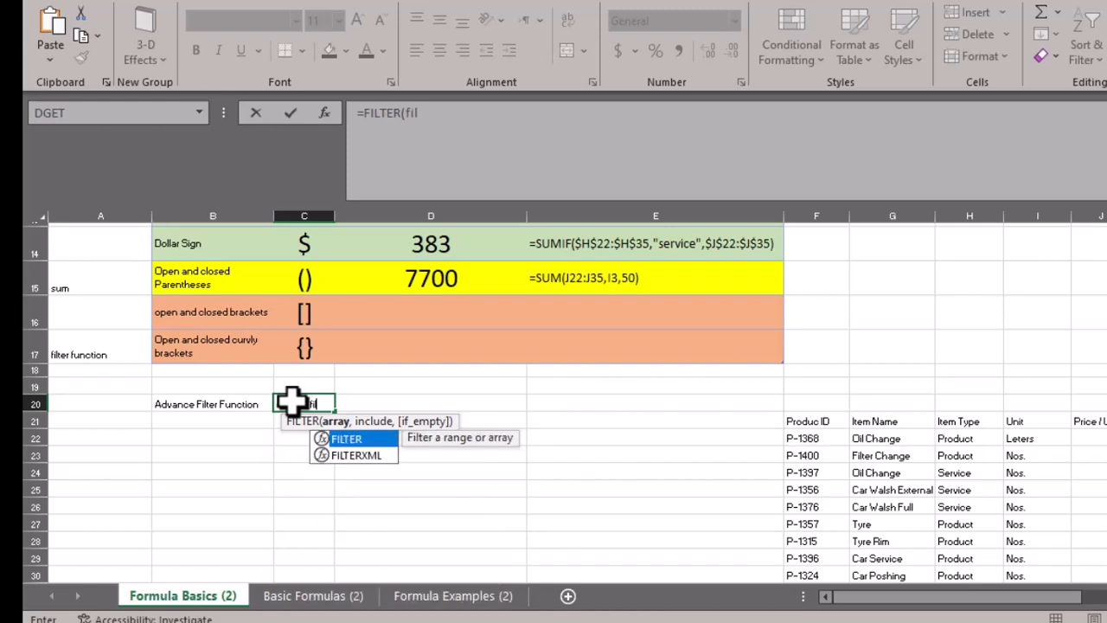
key("Tab")
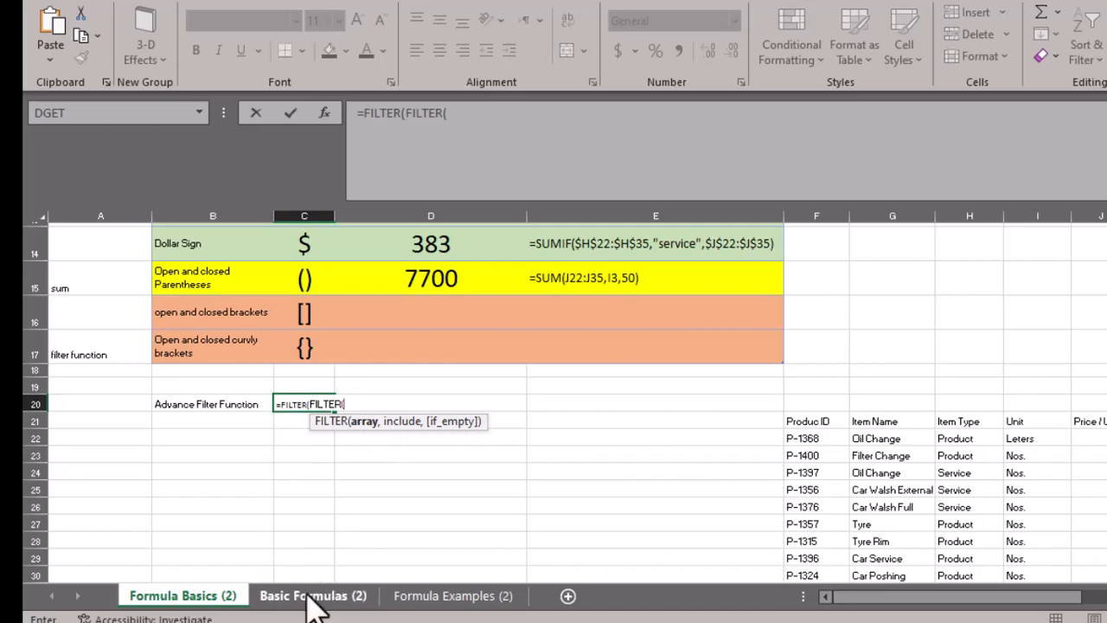
Set the inner FILTER's array to the whole employee table with its headers, Table311[#All], from the Formula Examples (2) sheet
left_click(408, 600)
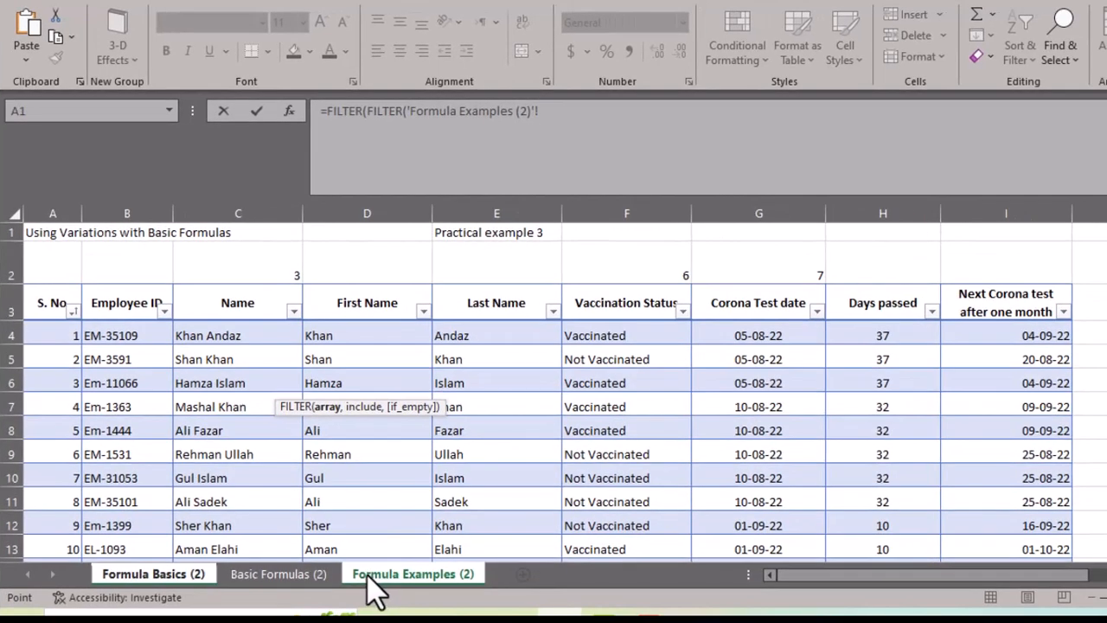
left_click_drag(59, 302, 998, 544)
scroll(993, 539, "down", 3)
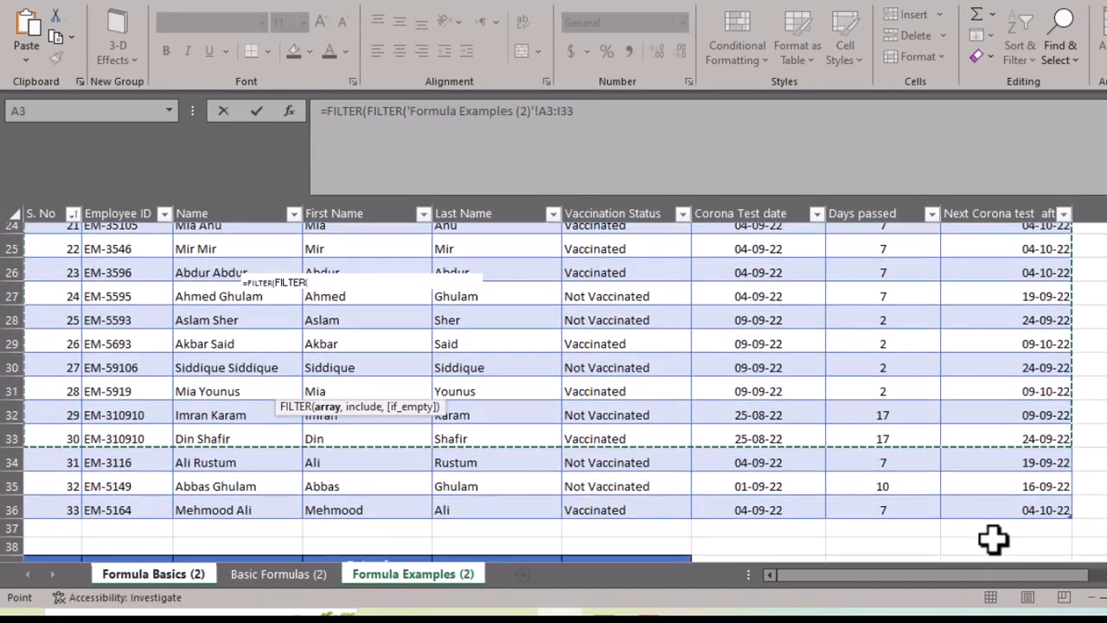
left_click_drag(978, 456, 979, 456)
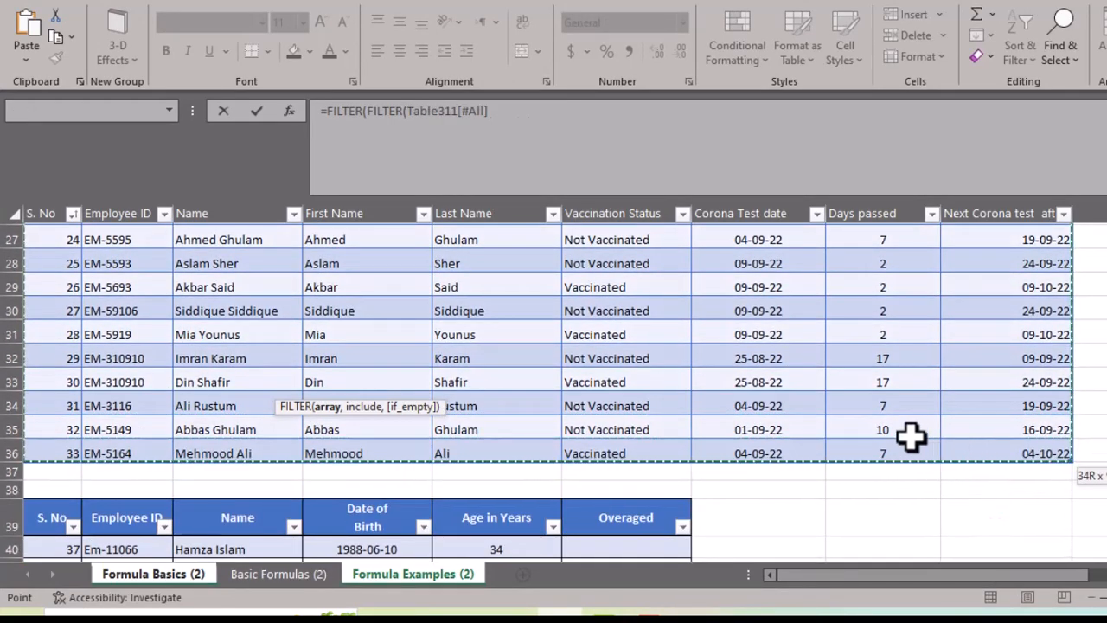
scroll(905, 439, "up", 8)
scroll(905, 440, "up", 1)
type(",")
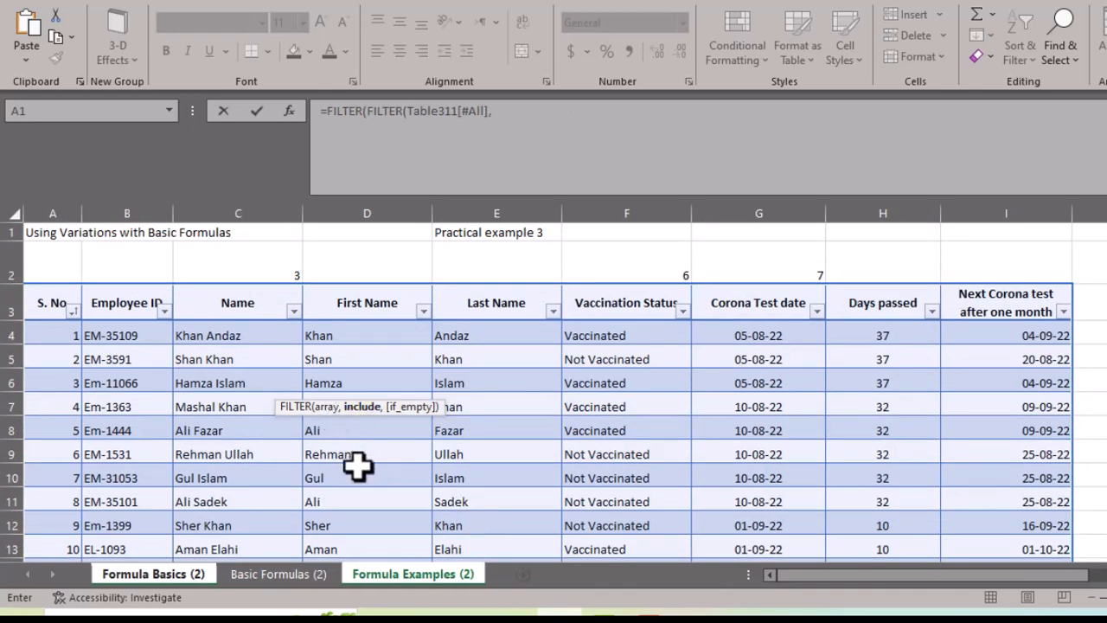
Set the inner FILTER's include condition to non-blank names, Table311[[#All],[Name ]]<>"", and close its parenthesis
left_click_drag(240, 304, 248, 412)
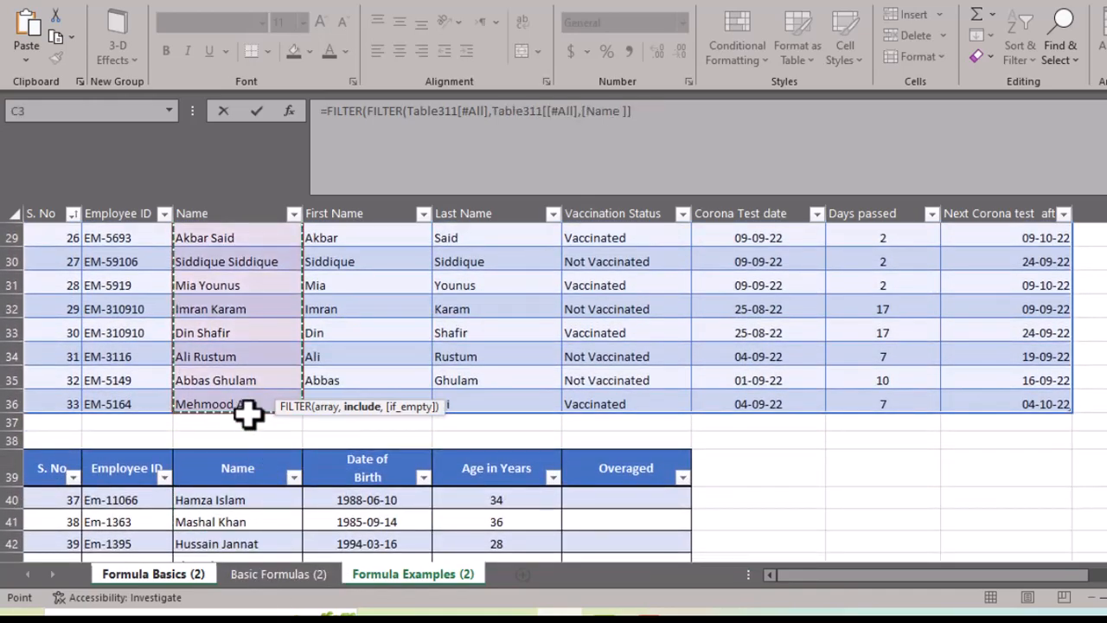
scroll(248, 412, "up", 10)
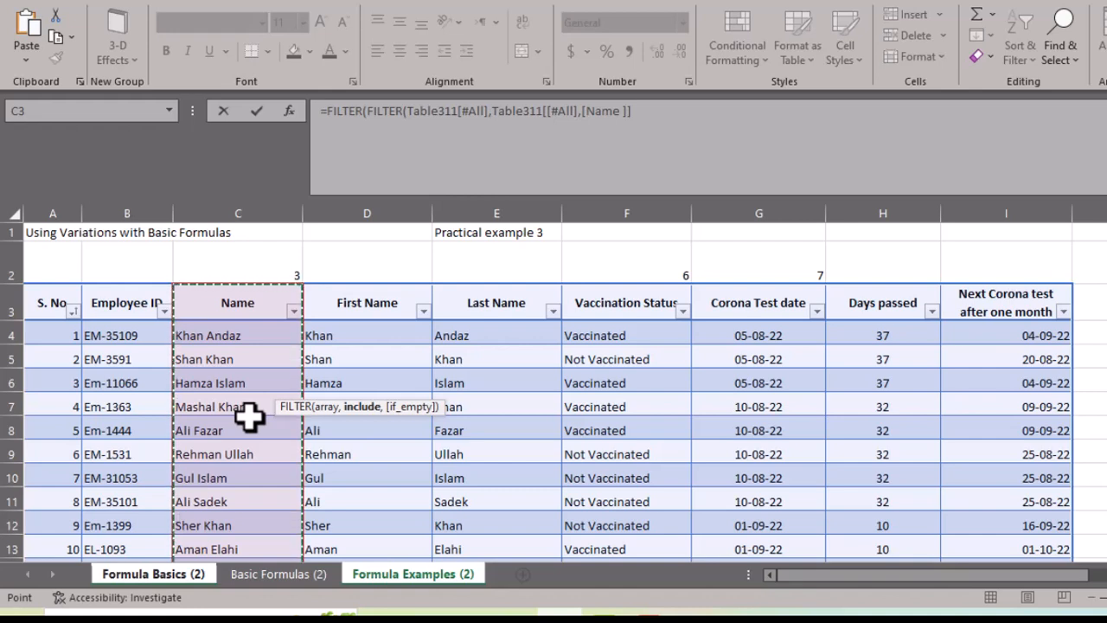
type("<>\"")
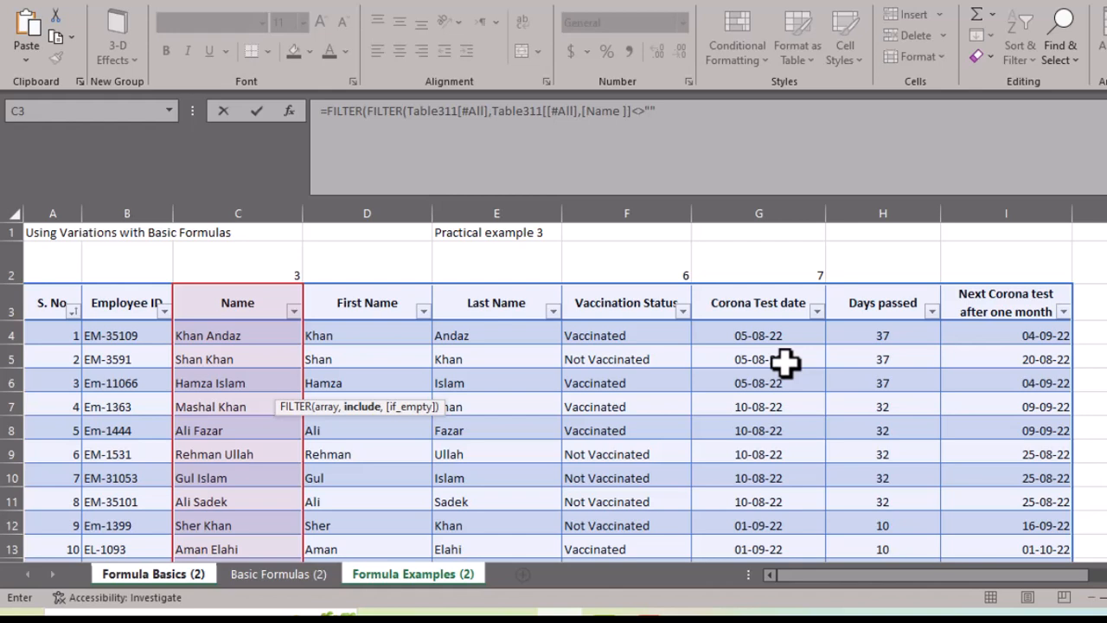
left_click(663, 125)
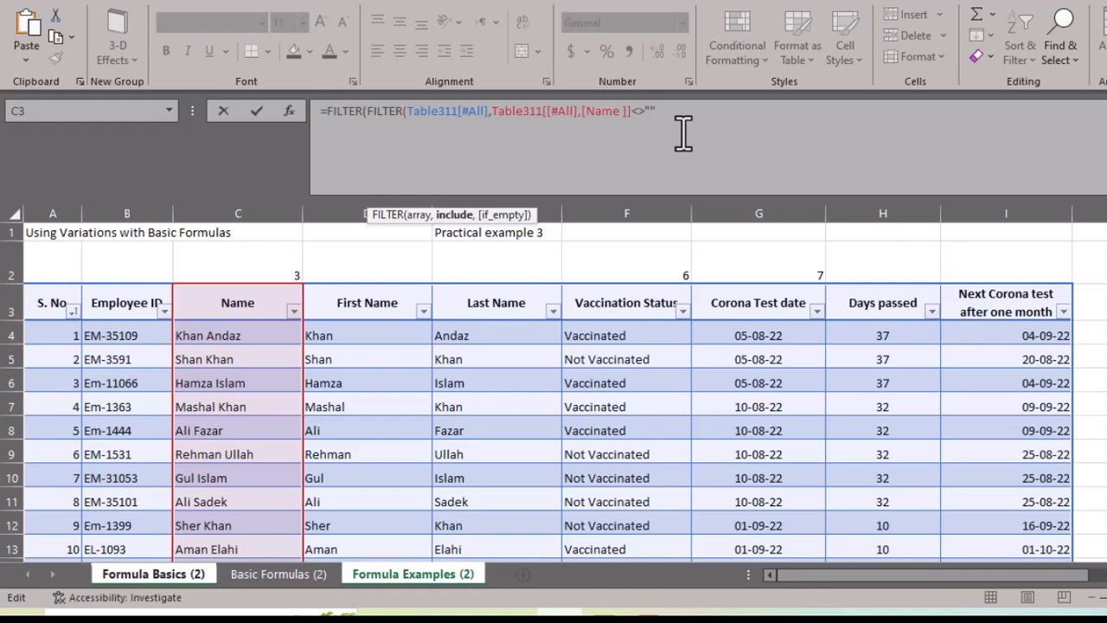
type(")")
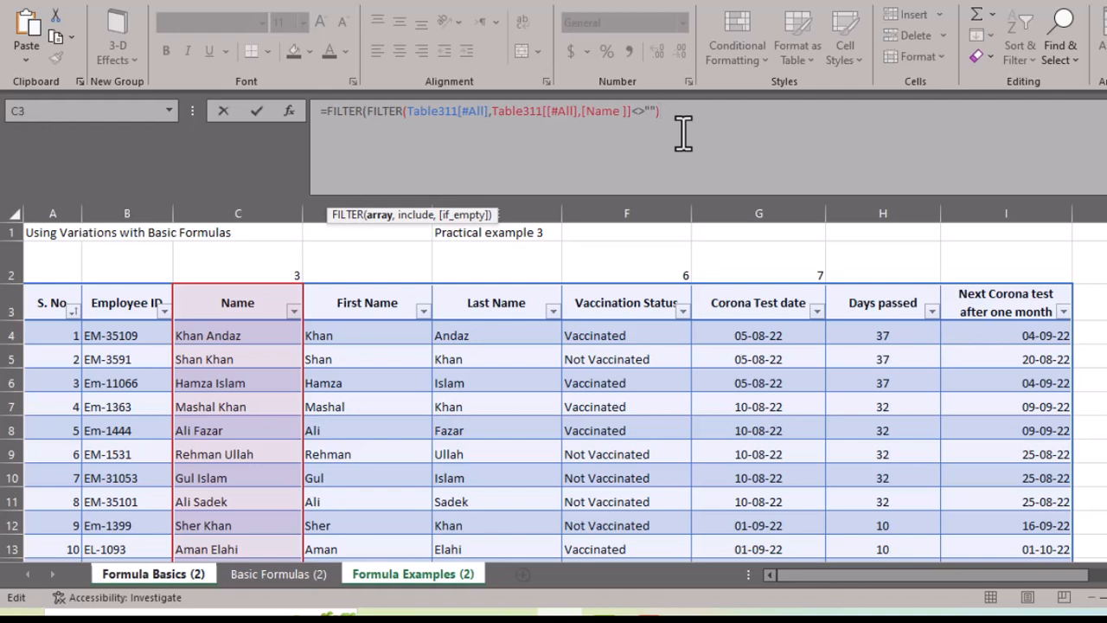
Give the outer FILTER the include array {0,0,1,0,0,1,1,0,0}, close its parenthesis and enter the formula
type(",")
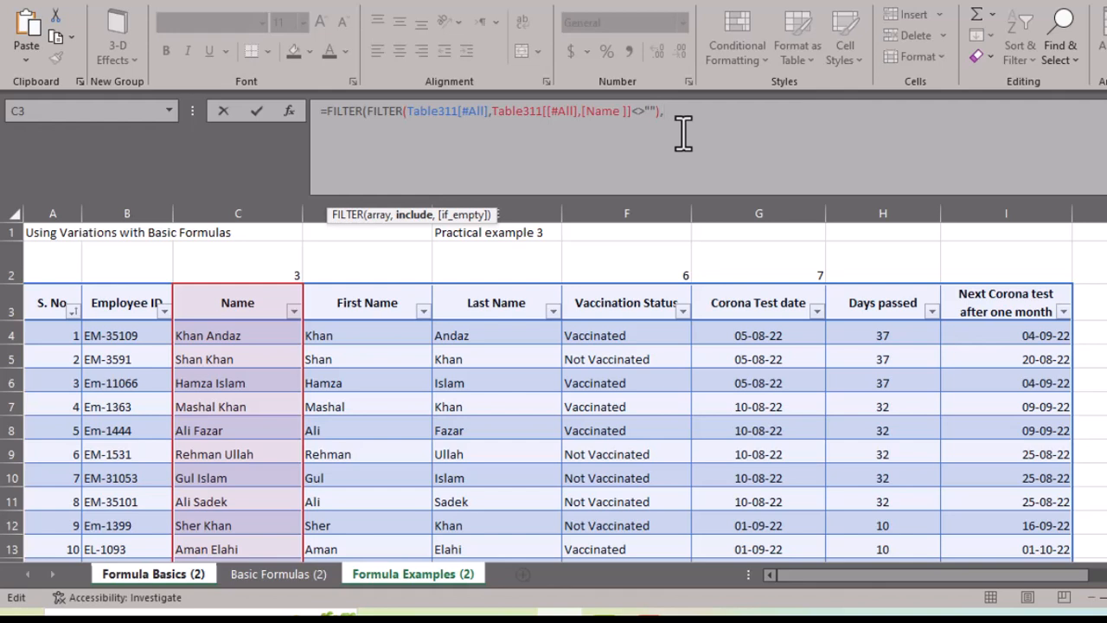
type("{")
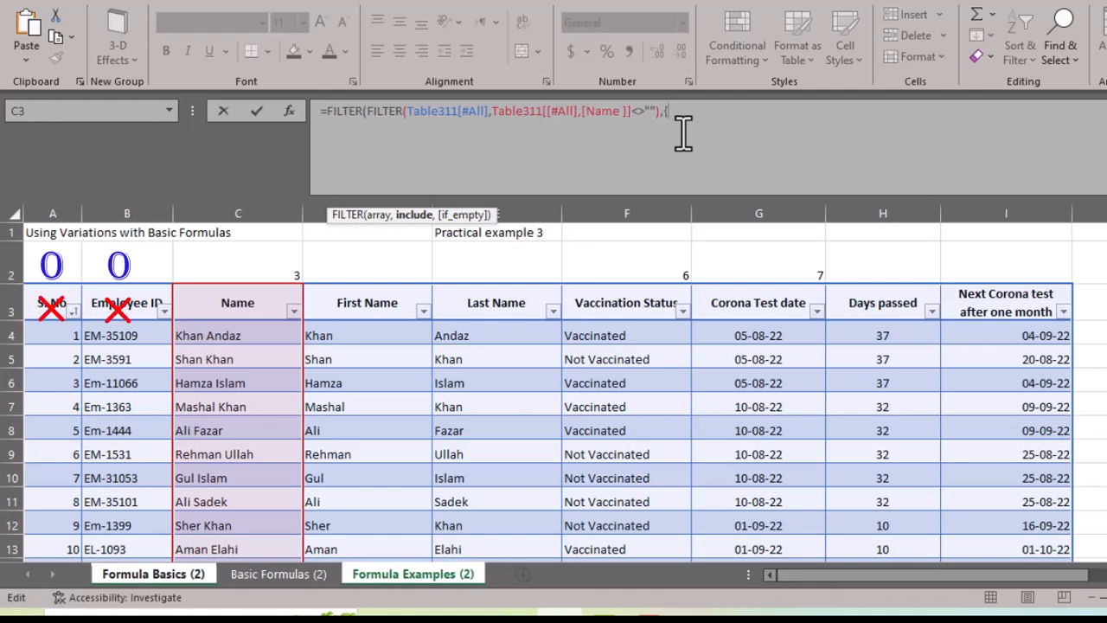
type("0,0,1")
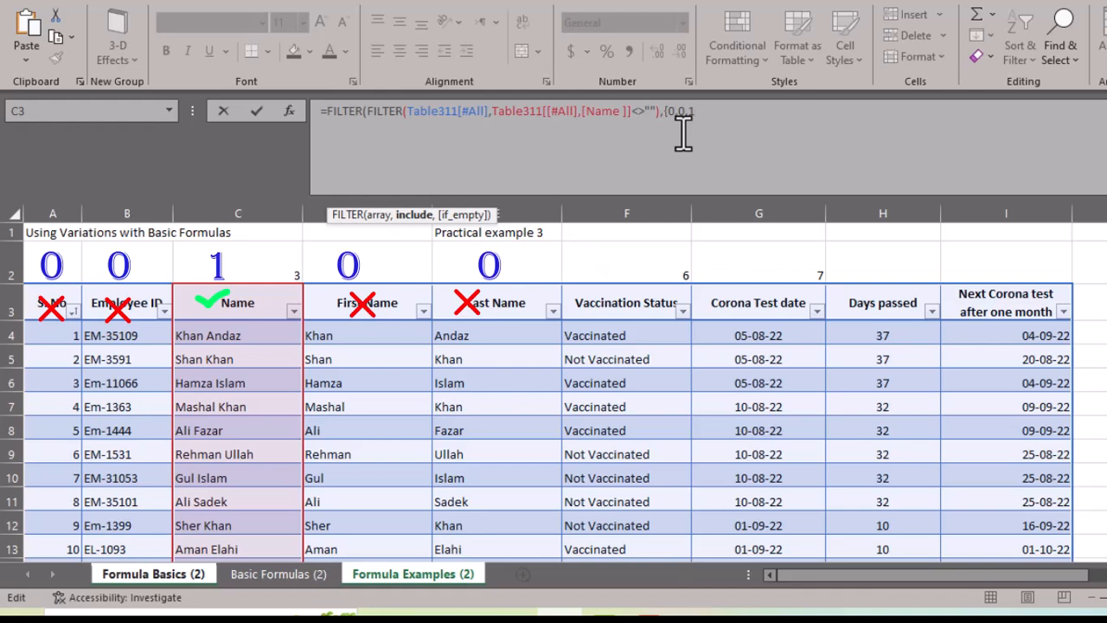
type(",0,0,1,1,")
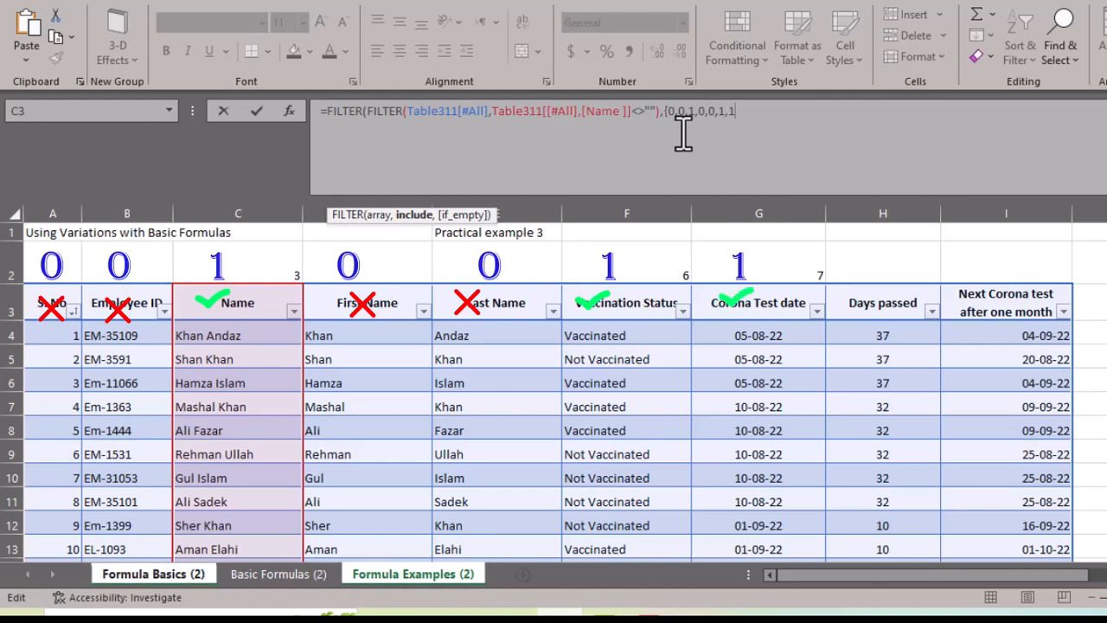
type("0,0")
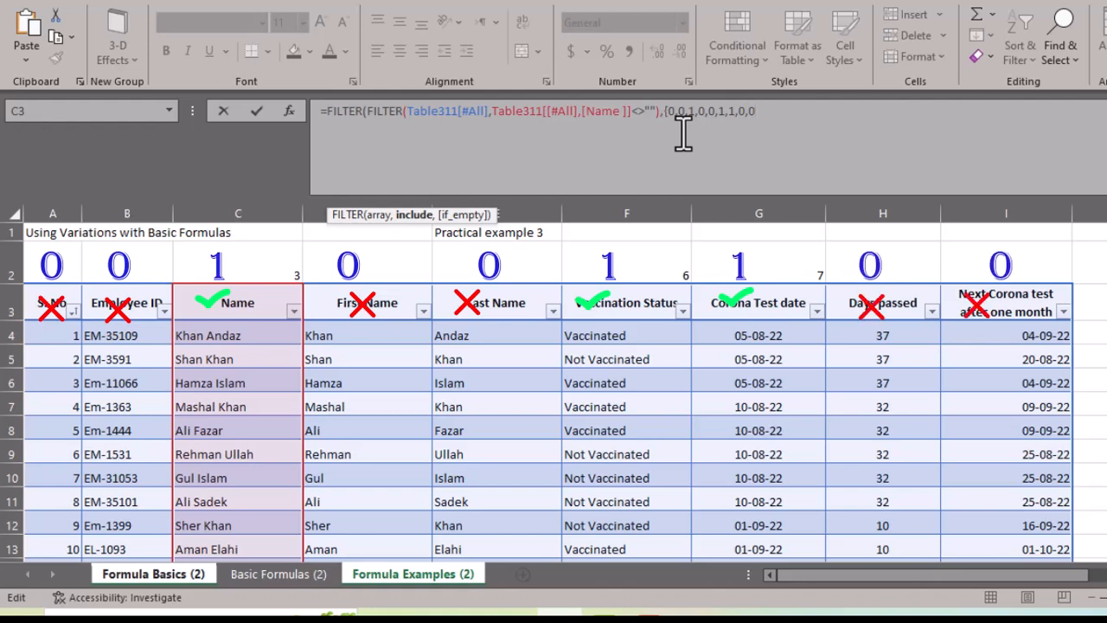
type("}")
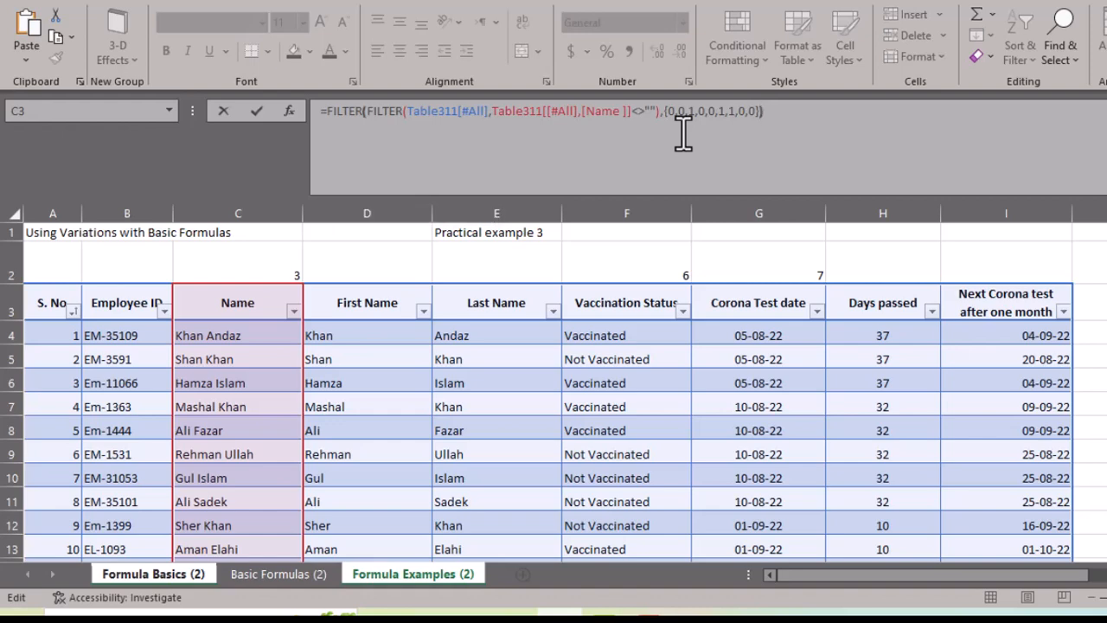
key("Escape")
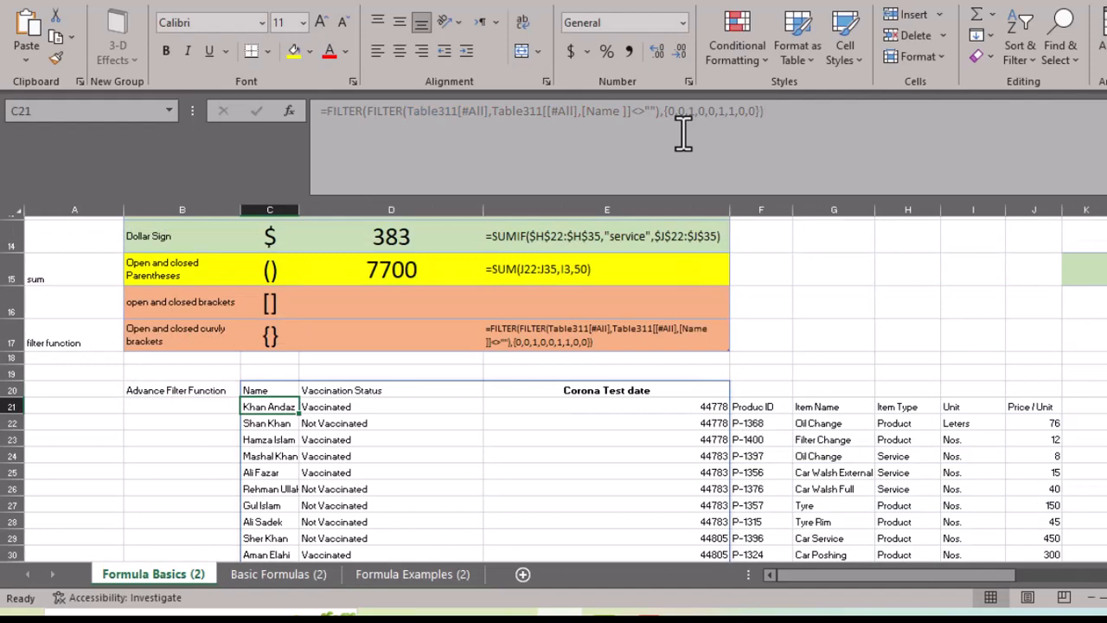
Format the filtered Corona Test date values from E21 down to the end of the results as Date
scroll(618, 334, "down", 1)
left_click_drag(618, 334, 645, 520)
scroll(198, 299, "up", 6)
key("ctrl+1")
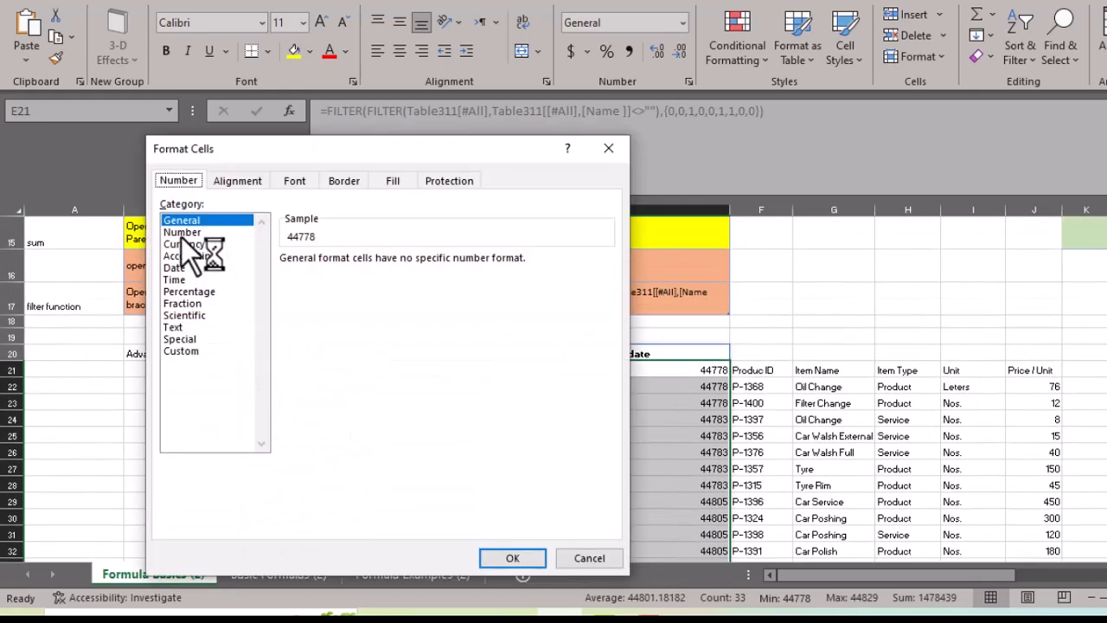
left_click(174, 268)
left_click(512, 558)
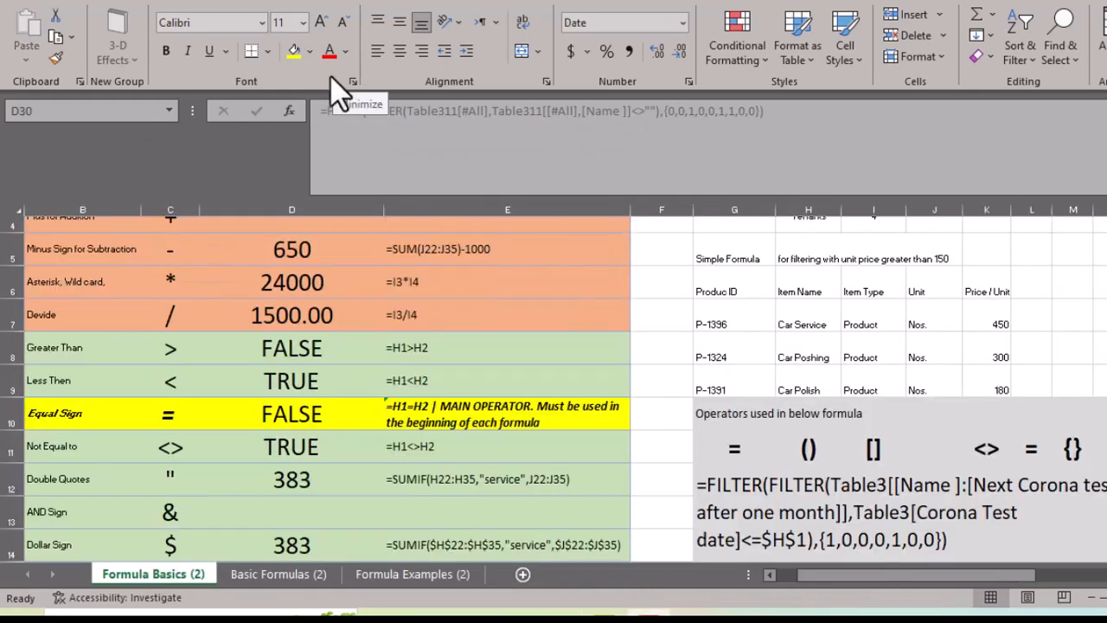
scroll(366, 329, "up", 1)
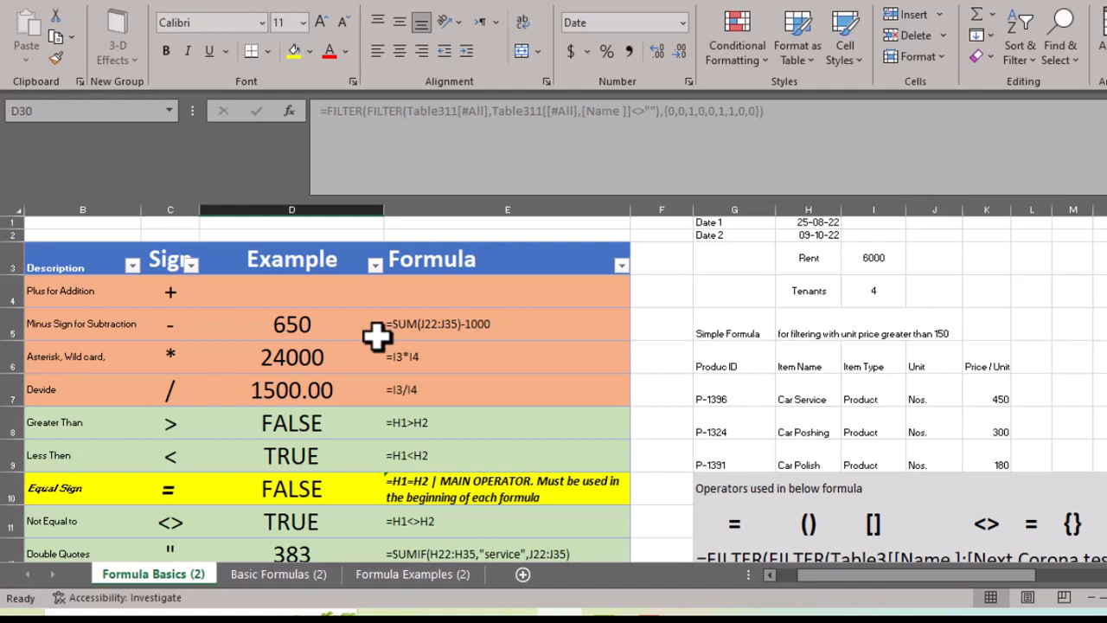
scroll(376, 337, "down", 3)
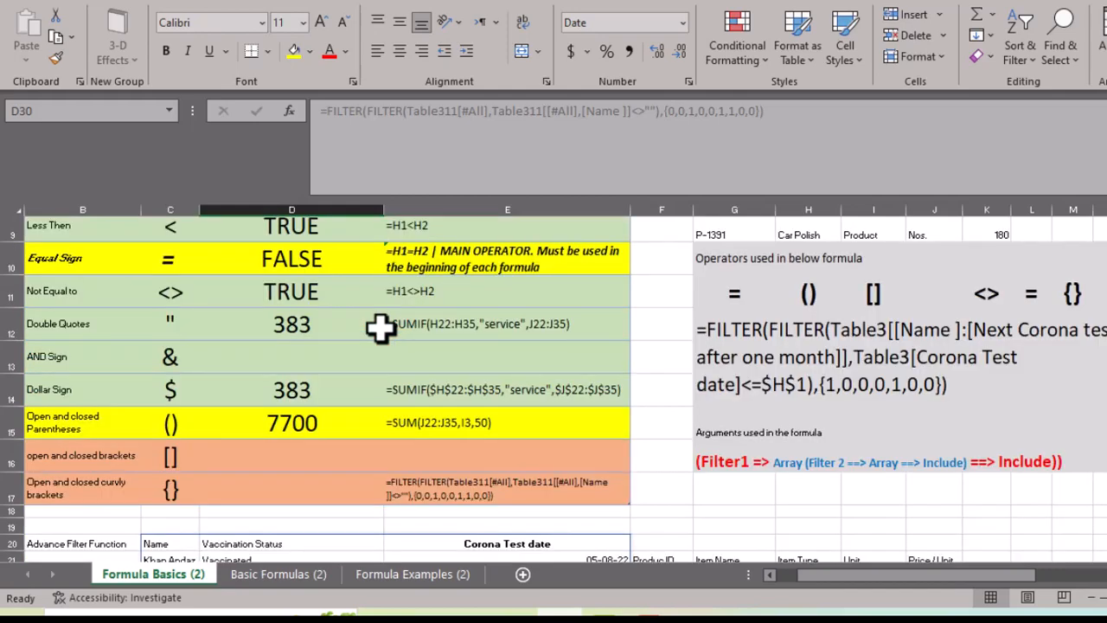
scroll(376, 420, "up", 3)
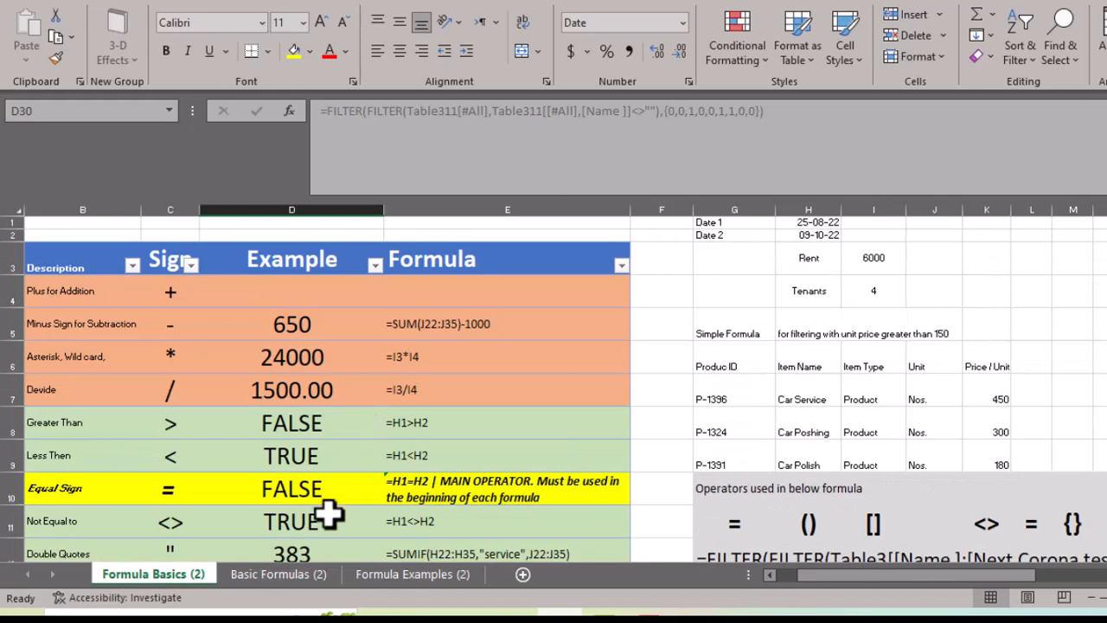
left_click(278, 575)
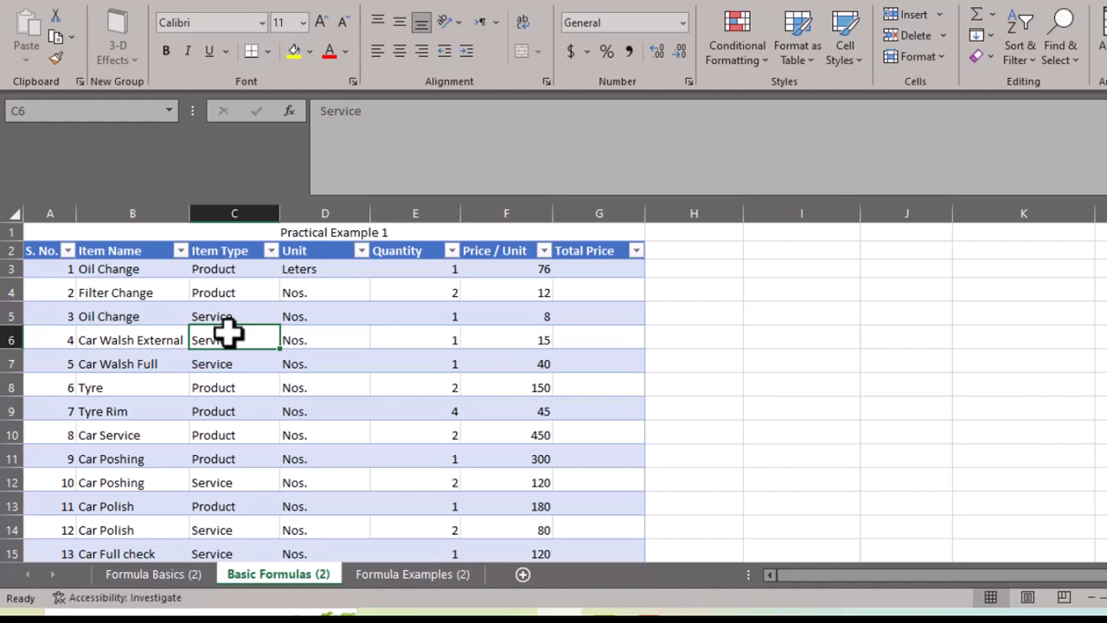
left_click(586, 272)
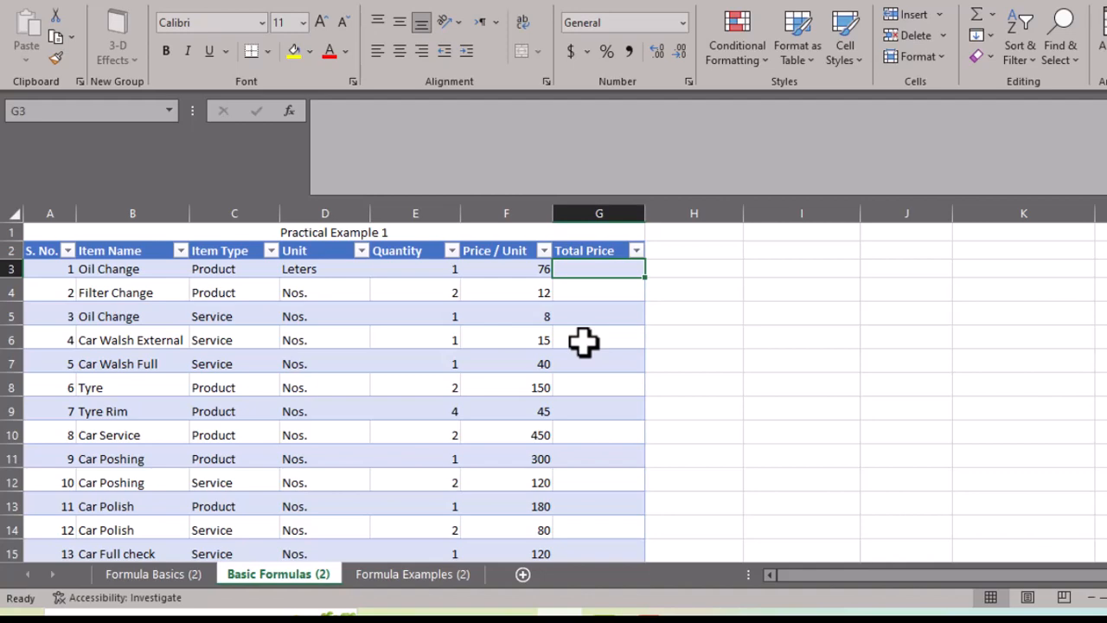
type("=")
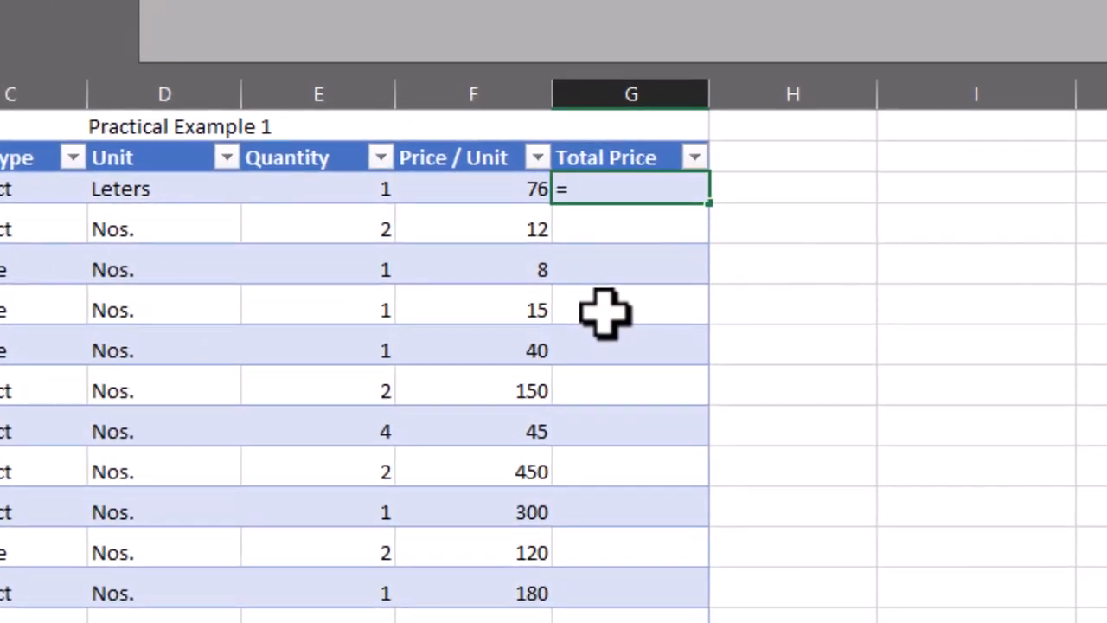
key("Left")
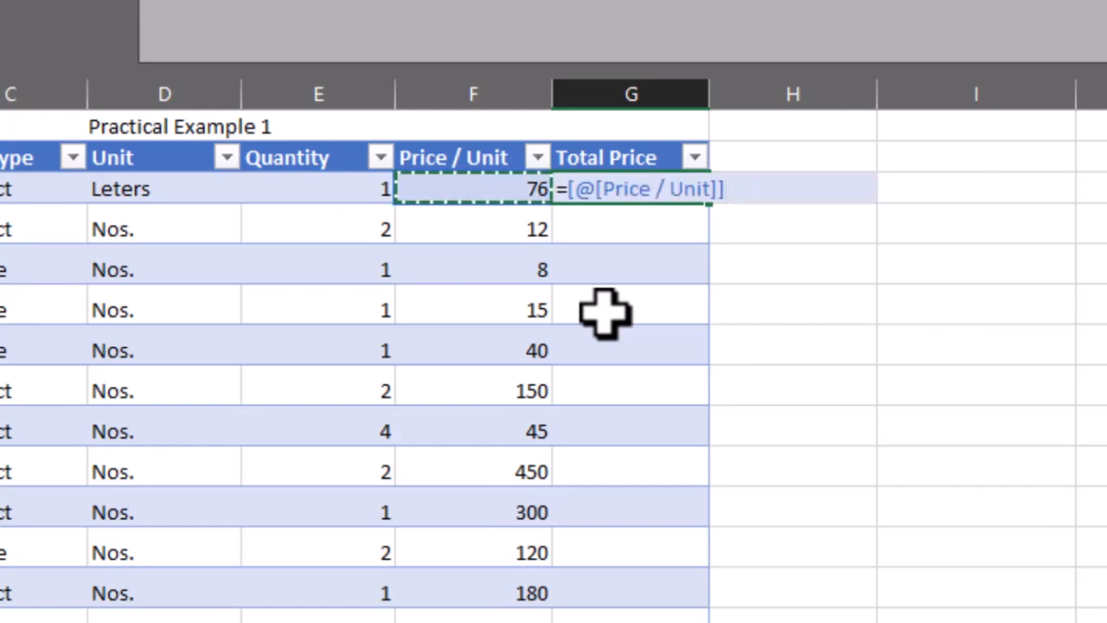
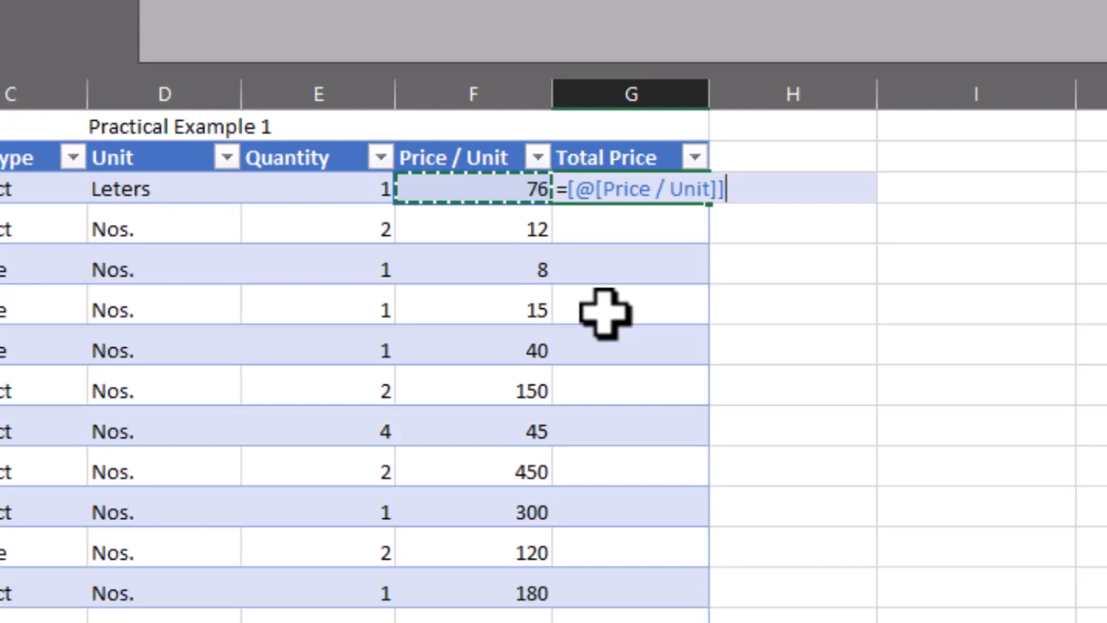
type("*")
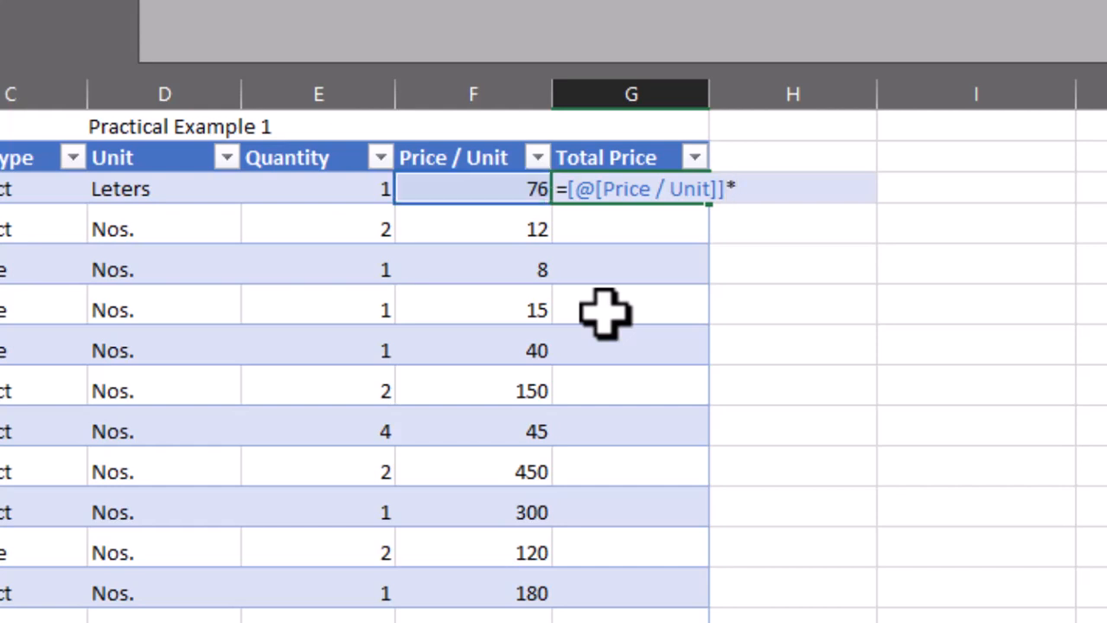
key("Left")
key("Left")
key("Return")
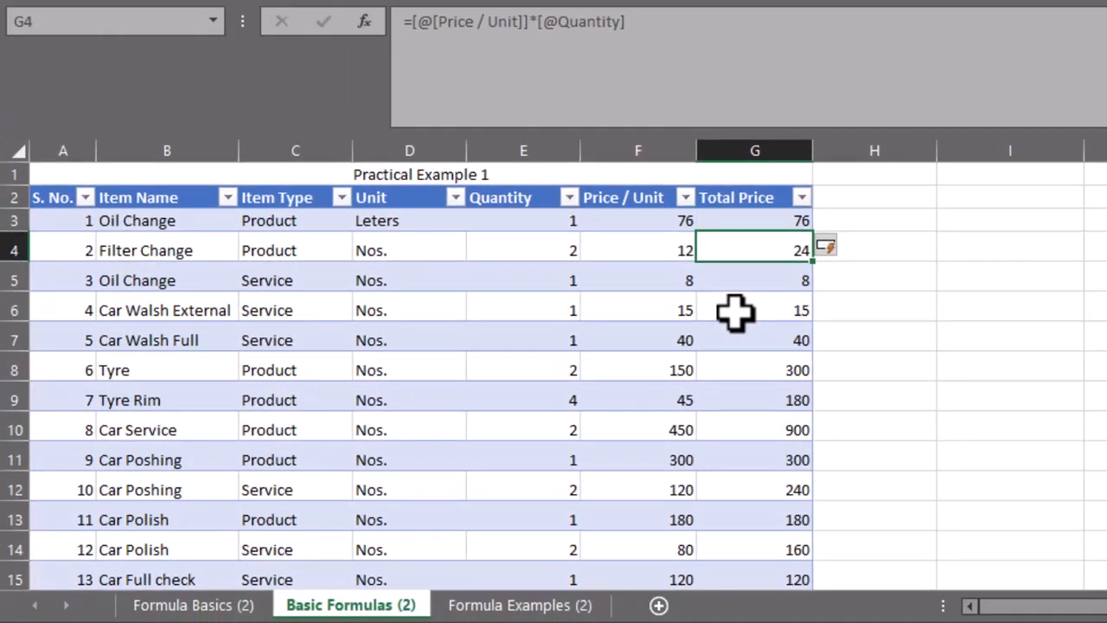
scroll(735, 313, "down", 5)
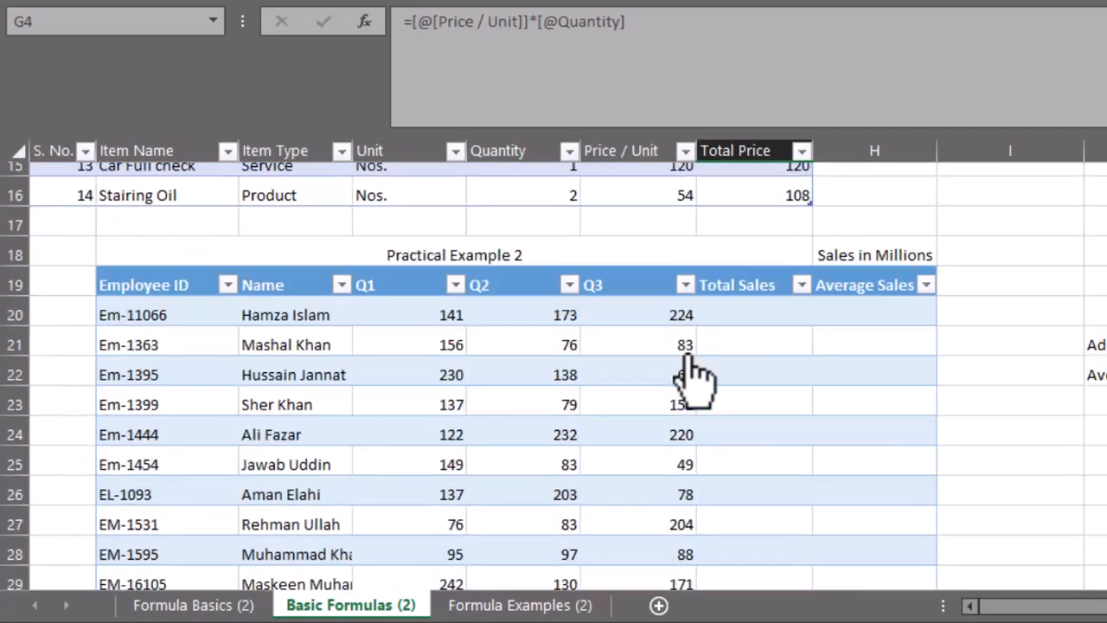
left_click(752, 316)
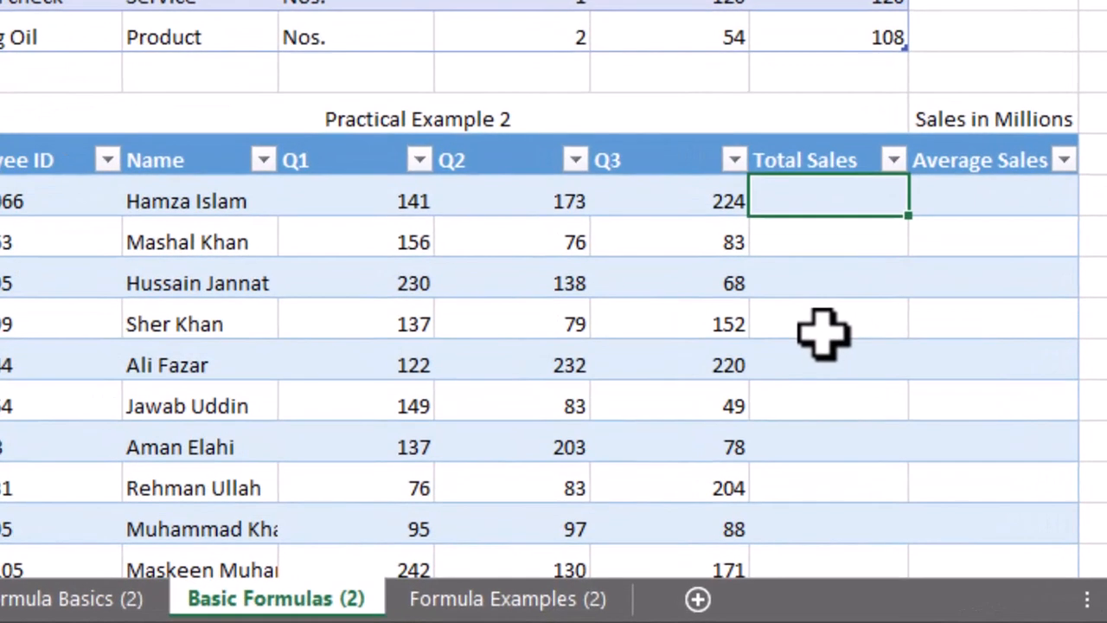
type("=")
key("Left")
key("Left")
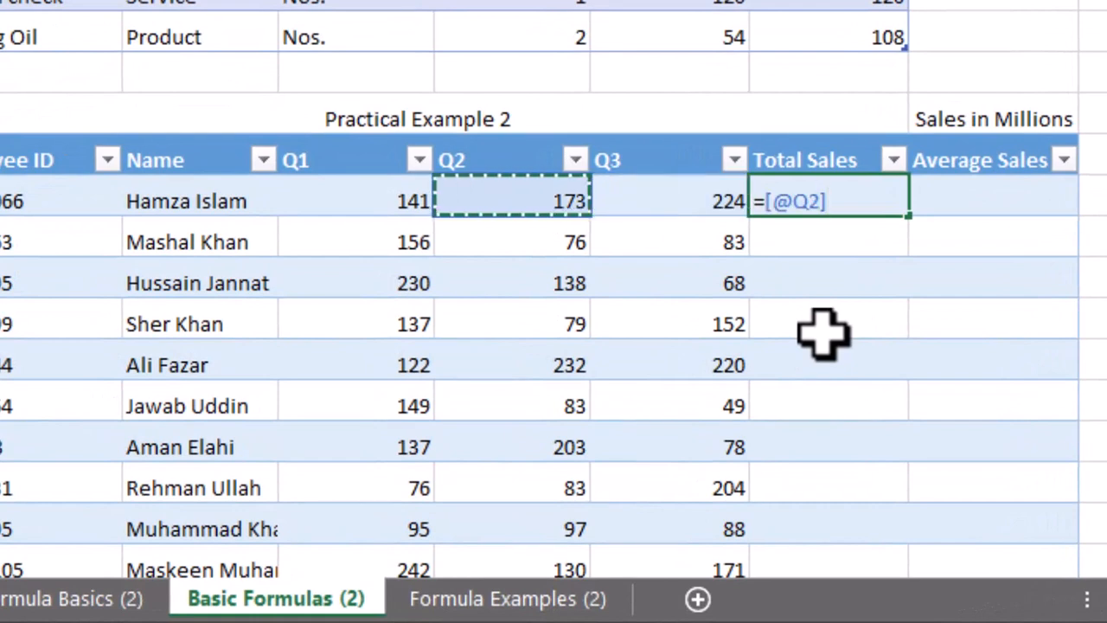
key("Left")
type("+")
key("Left")
key("Left")
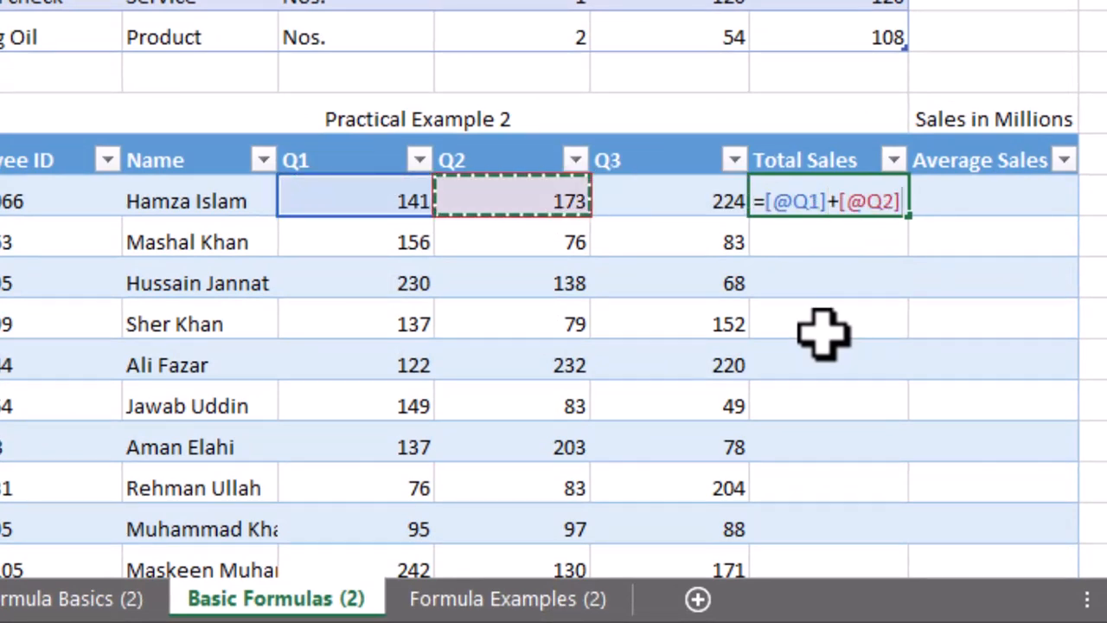
type("+")
key("Left")
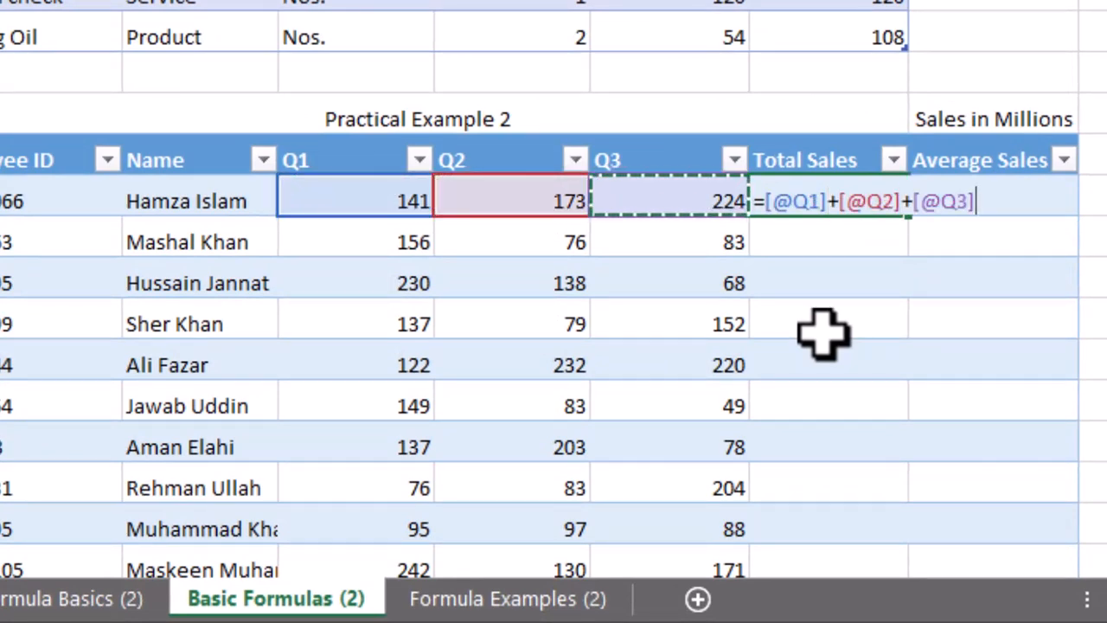
key("Return")
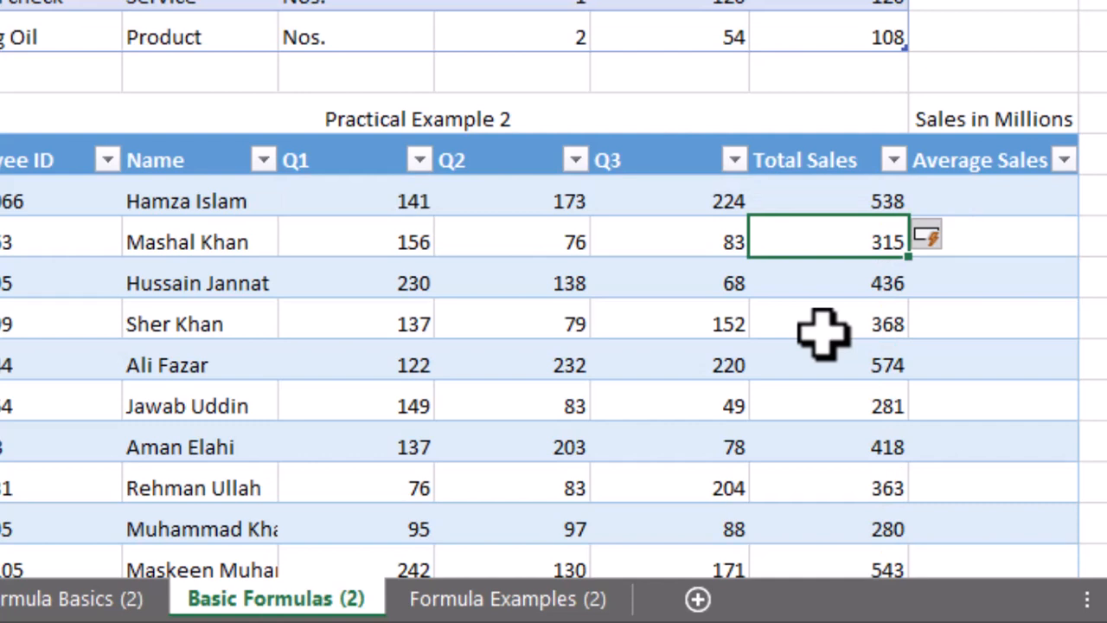
Clear all values from the Total Sales column and reselect its first cell, G20
key("ctrl+space")
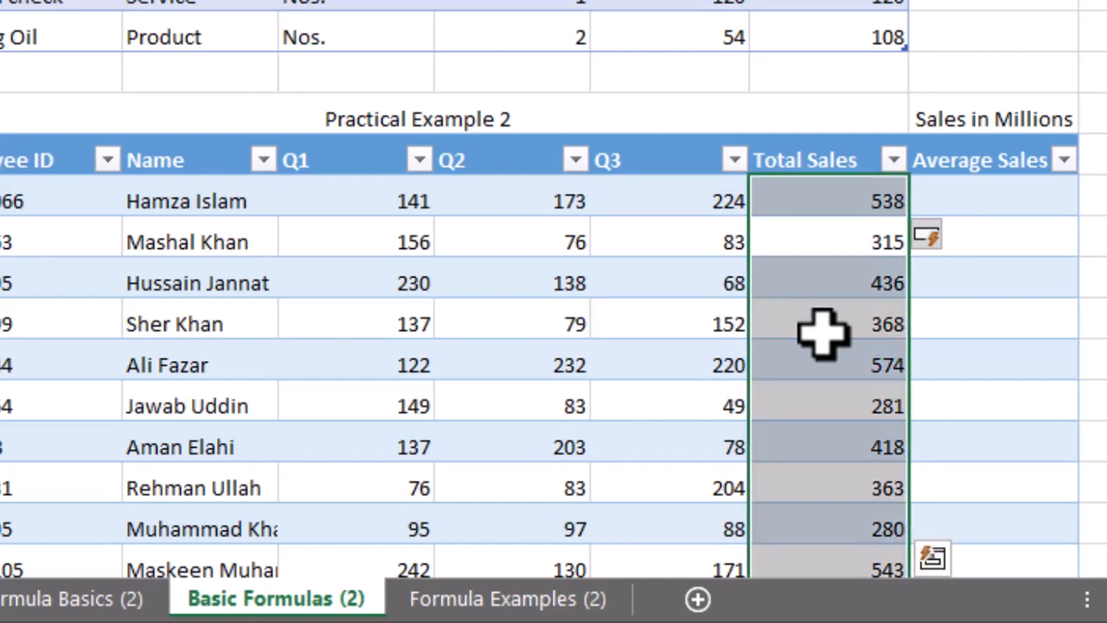
key("Delete")
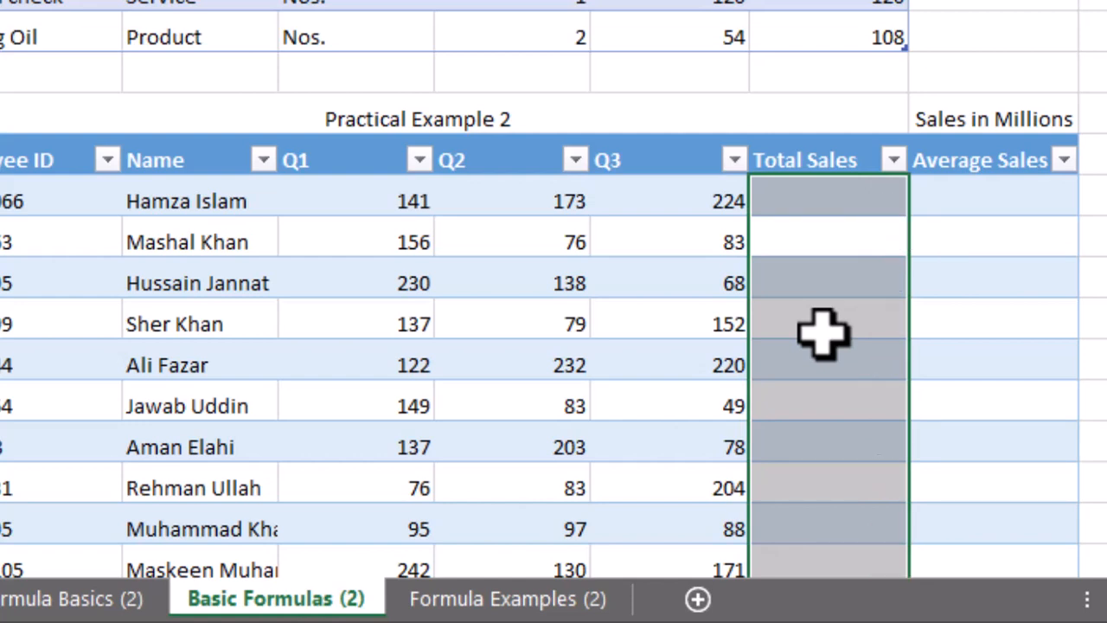
key("Right")
key("Up")
key("Left")
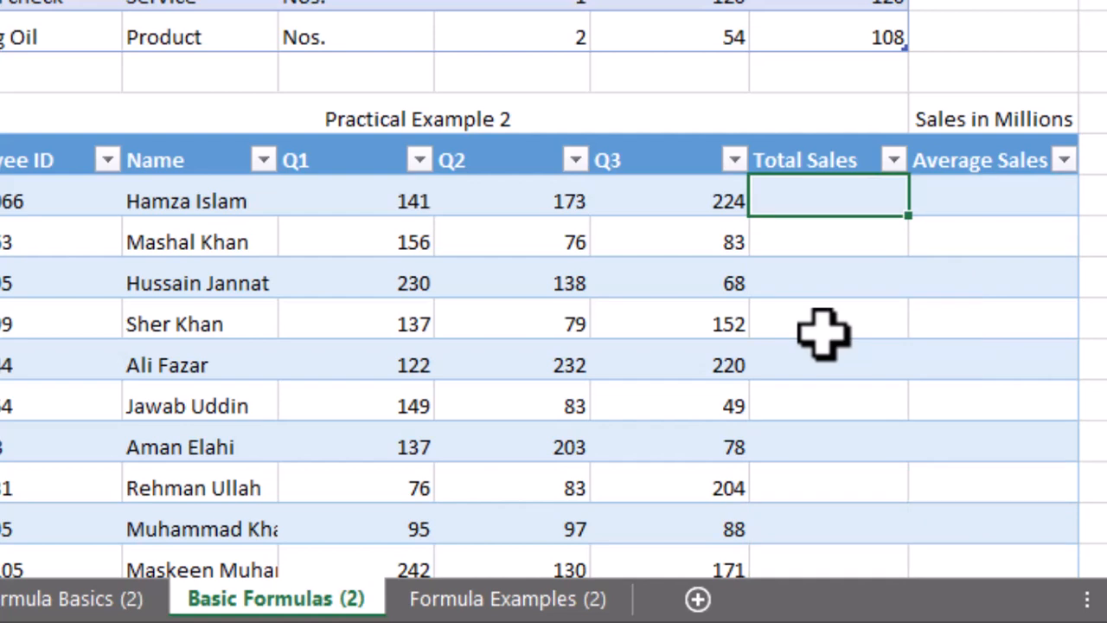
type("=")
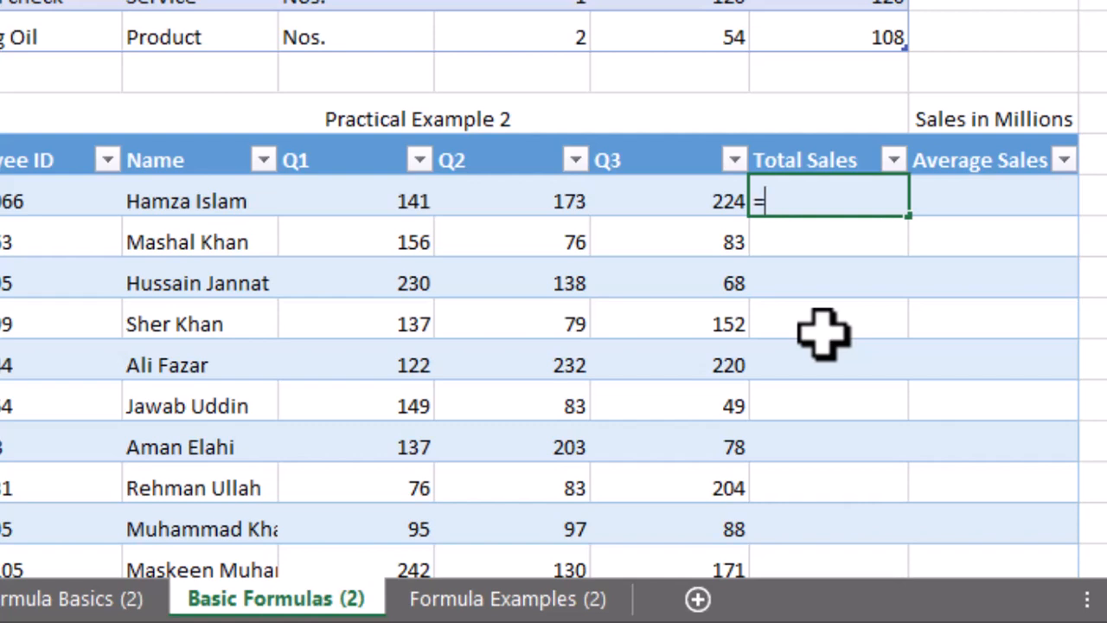
type("sum")
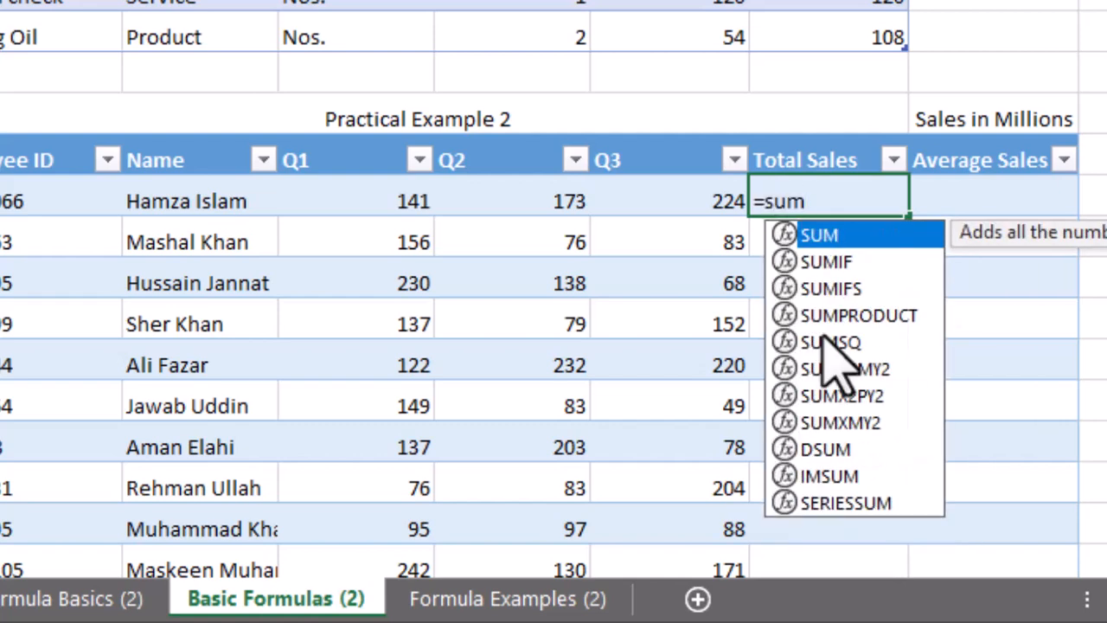
key("Tab")
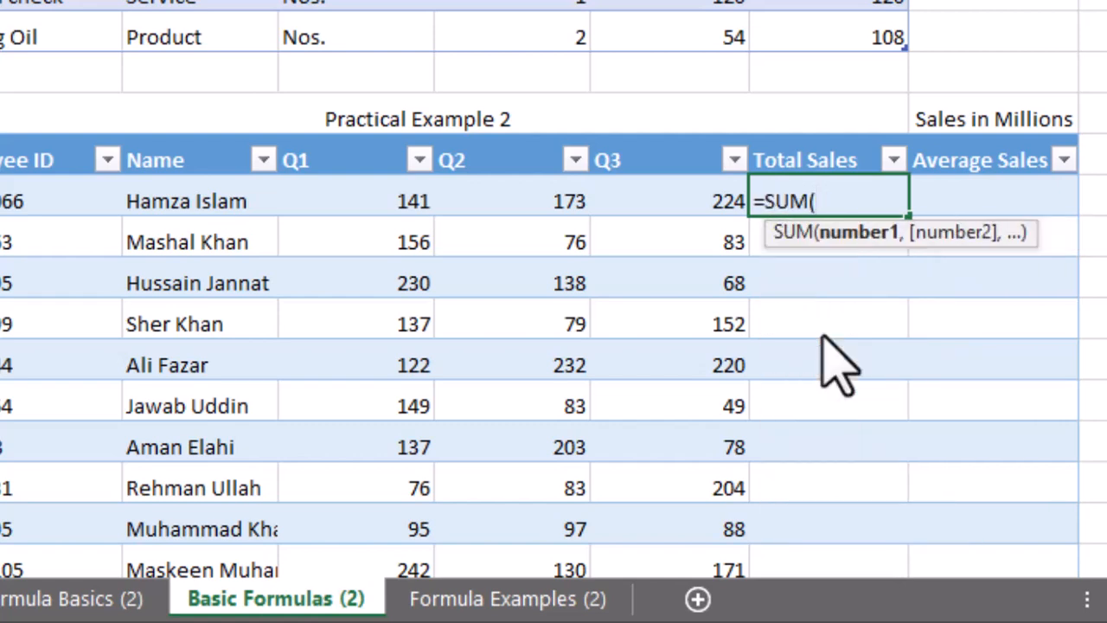
key("Left")
key("Left")
key("Left")
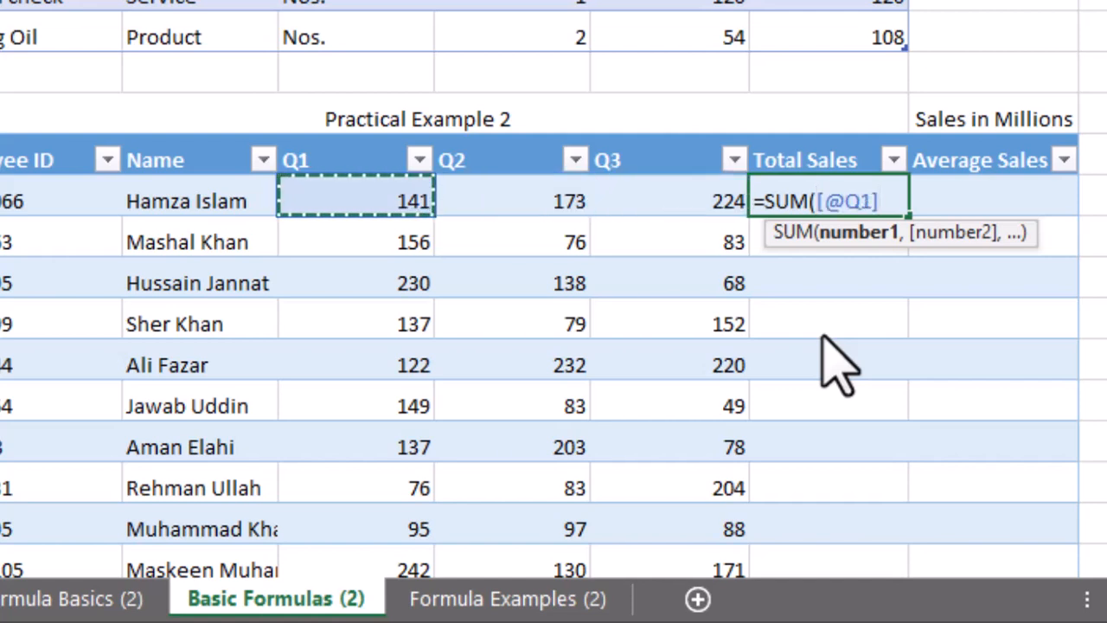
type(",")
key("Left")
key("Left")
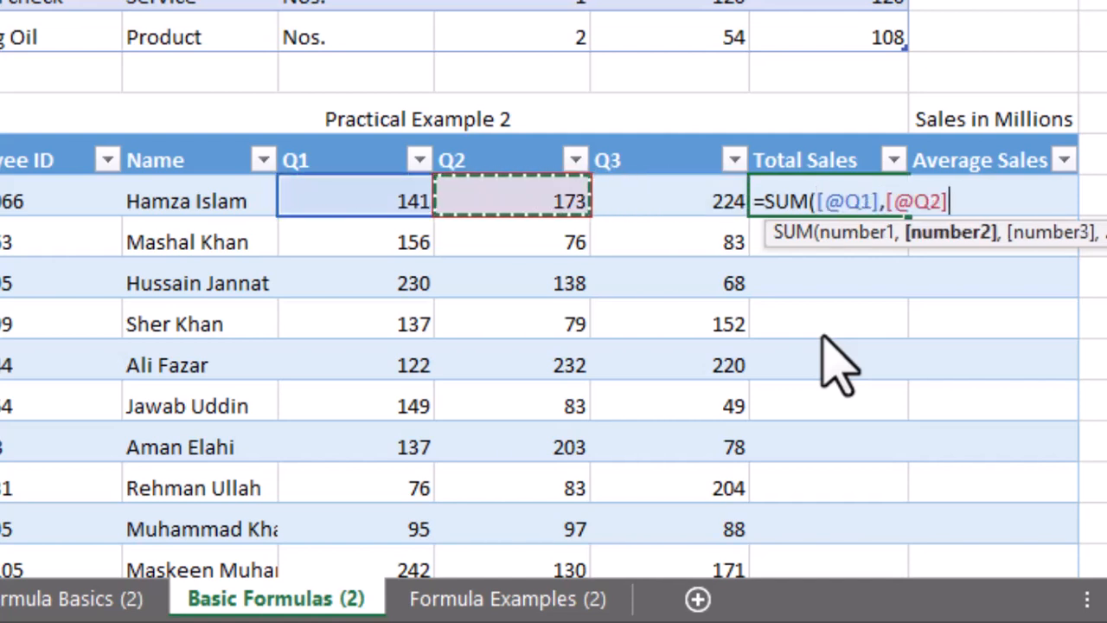
type(",")
key("Left")
key("Left")
key("Right")
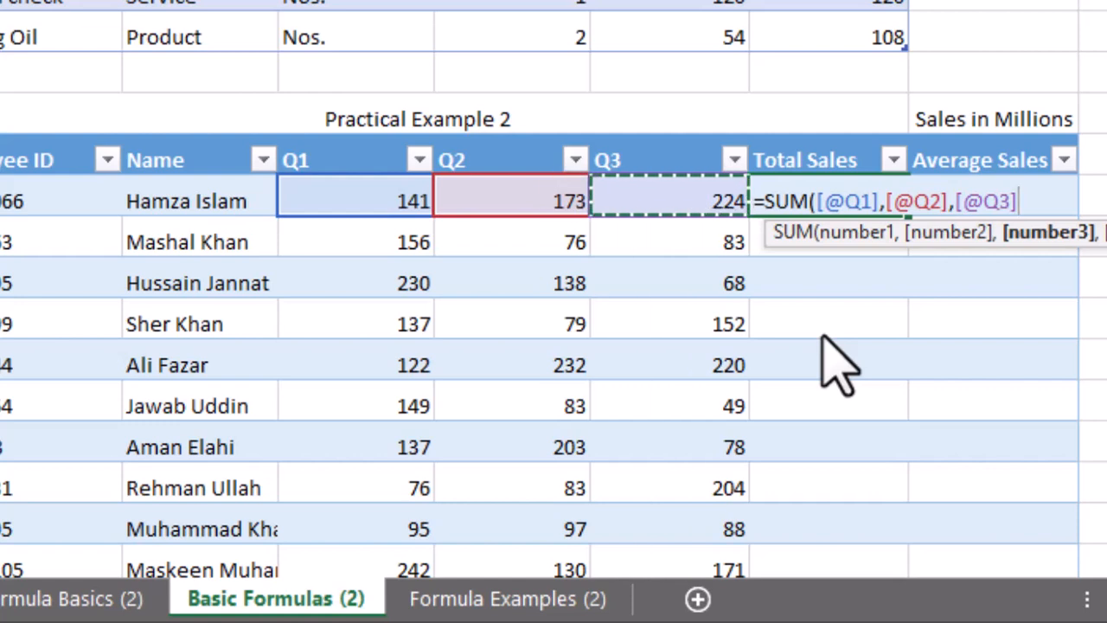
type(")")
key("Return")
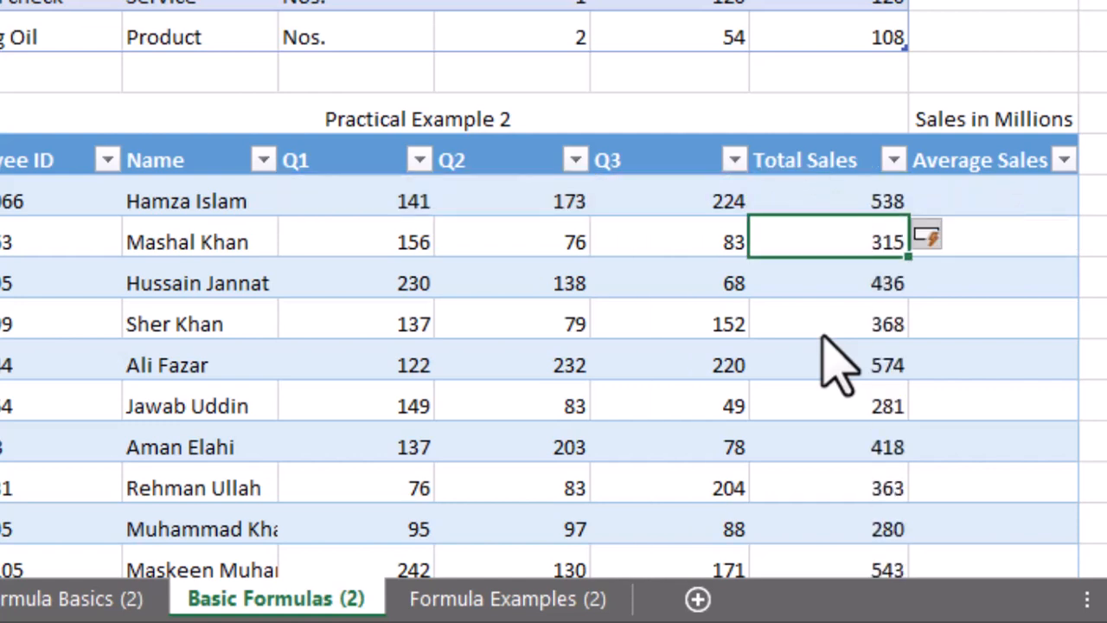
Undo the automatic column fill and enter =SUM(Table17[@[Q1]:[Q3]]) in G20 as the Total Sales formula
key("Up")
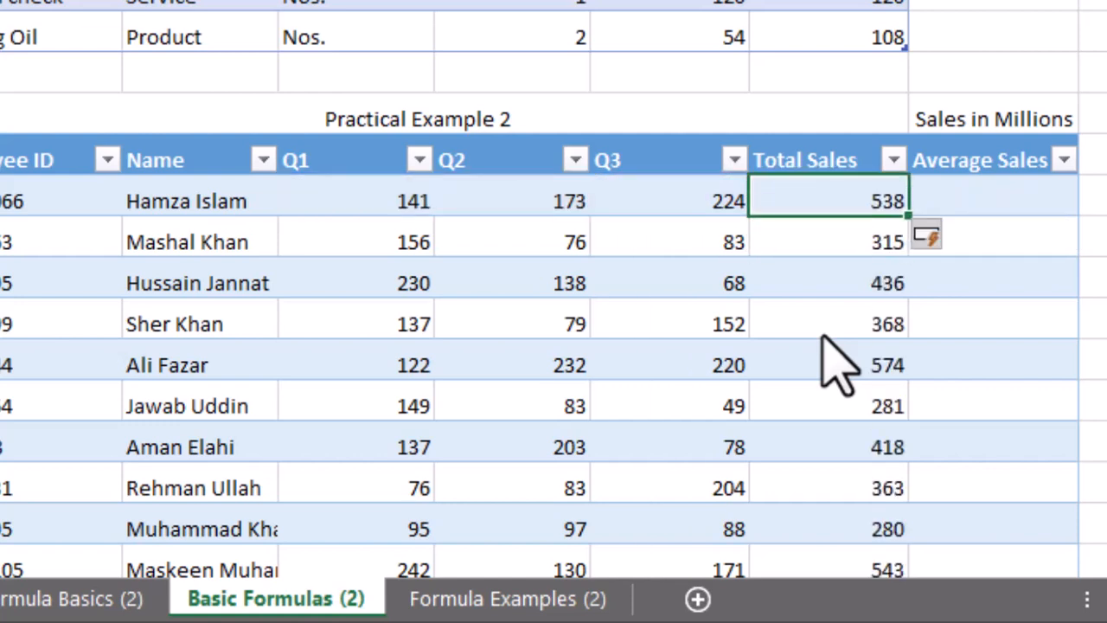
key("ctrl+z")
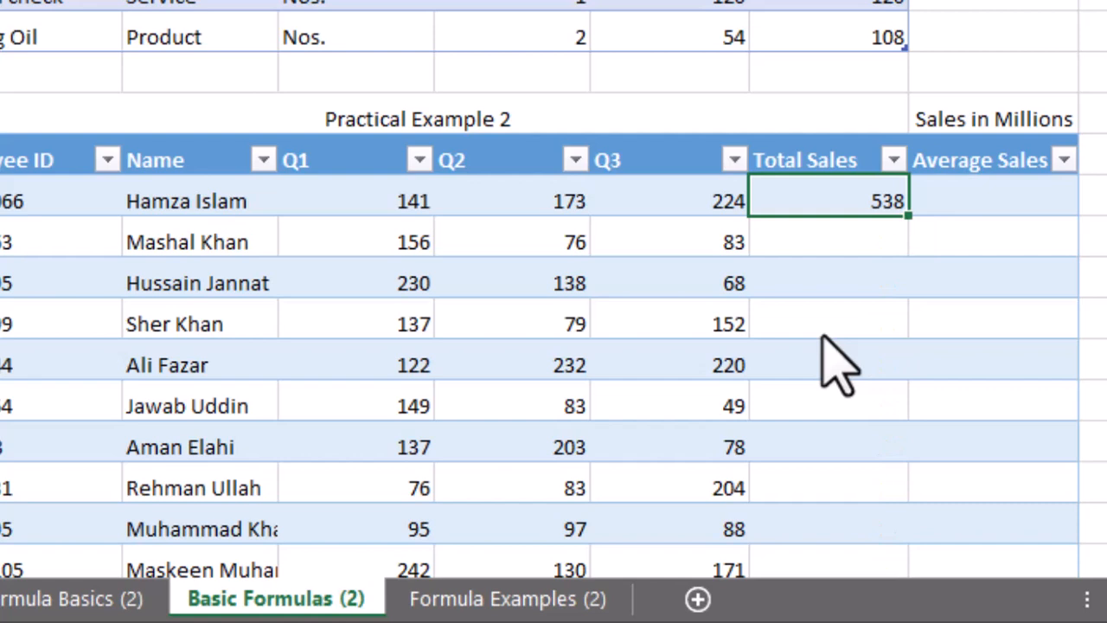
type("=sum")
key("Tab")
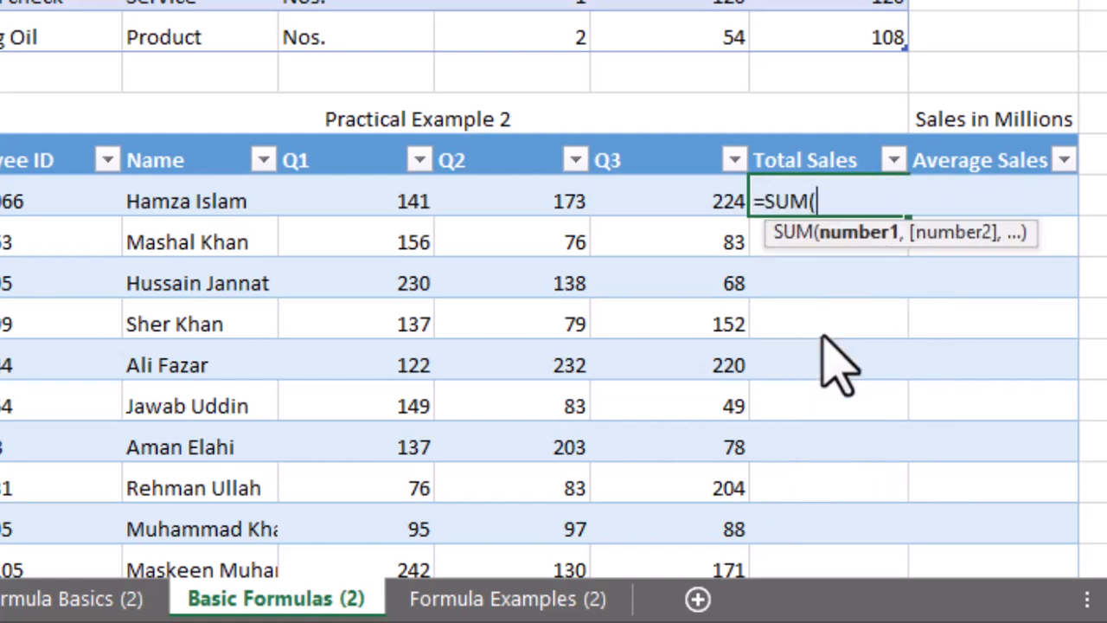
left_click_drag(416, 201, 666, 208)
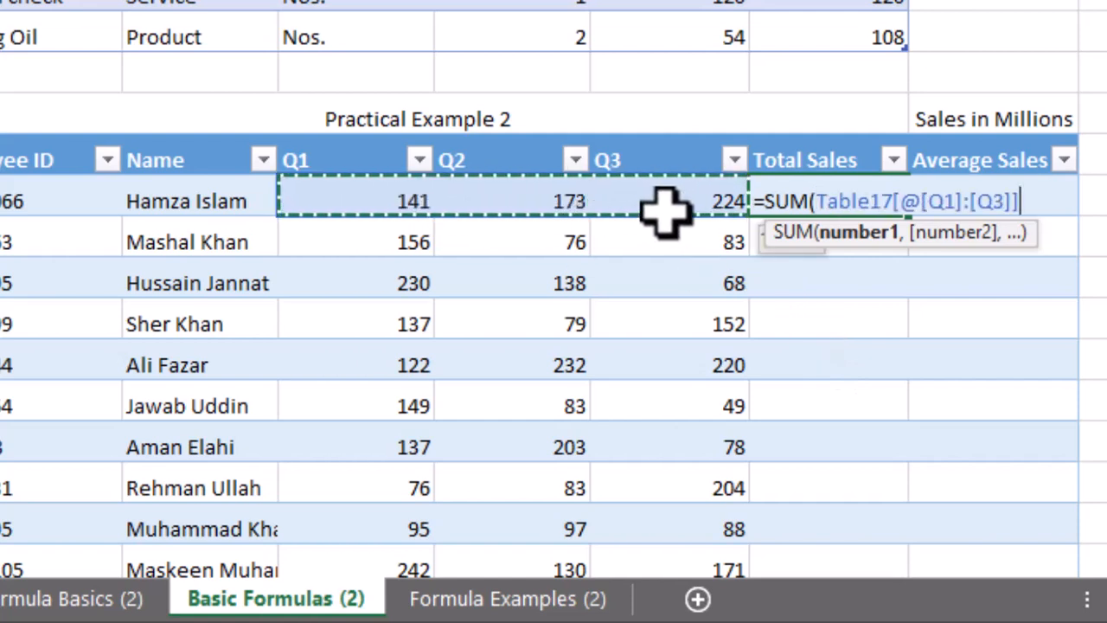
type(")")
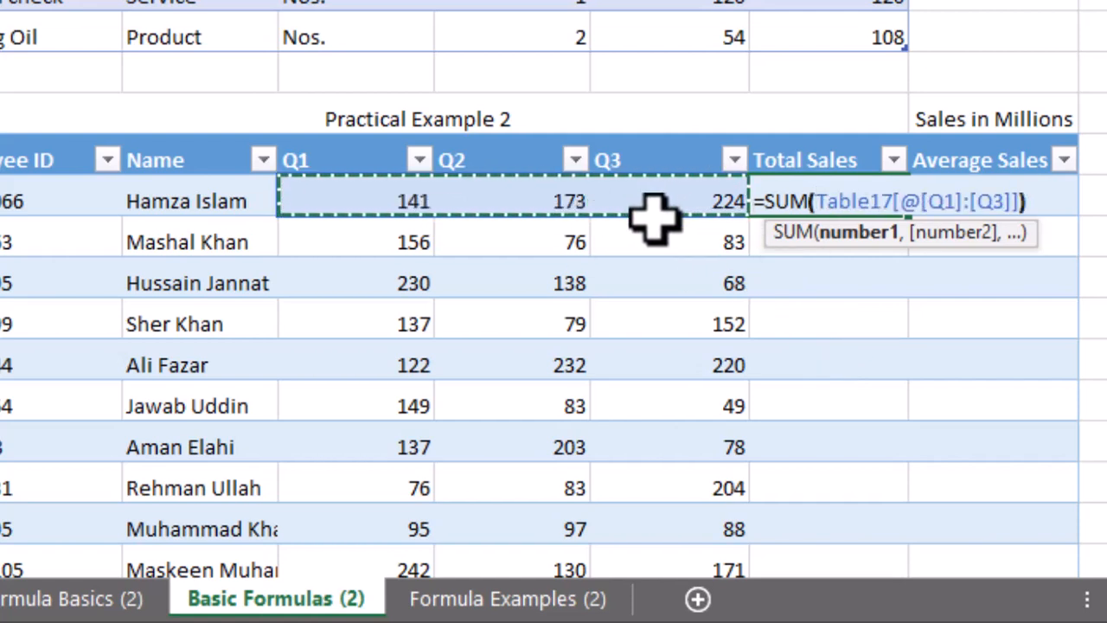
key("Return")
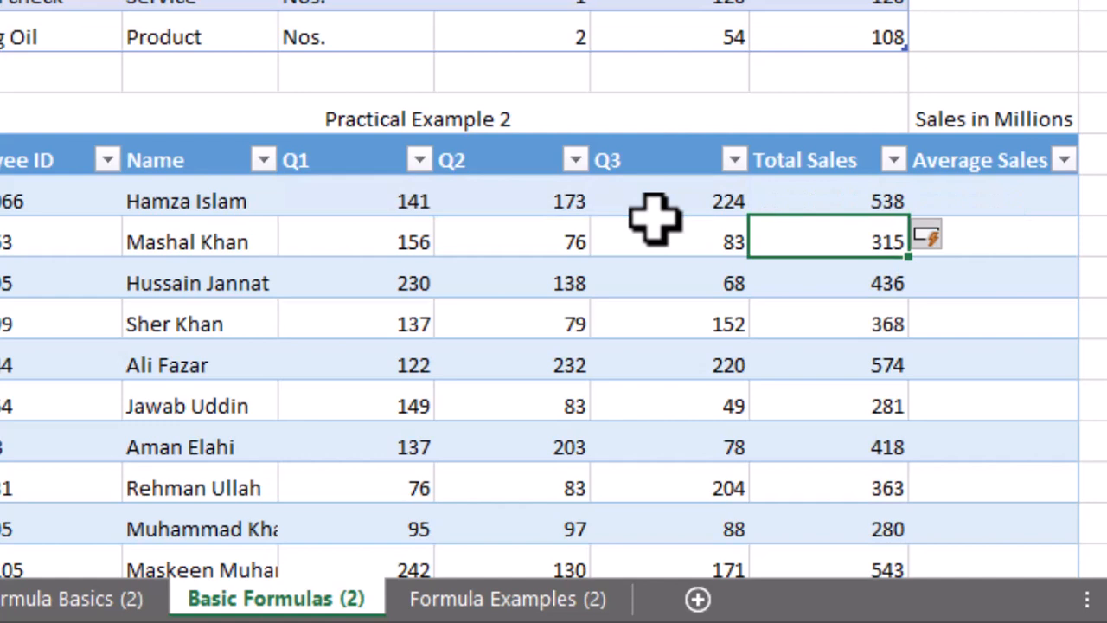
Fill the Average Sales column from H20 with a formula that divides the row's Total Sales by 3
key("Up")
key("Right")
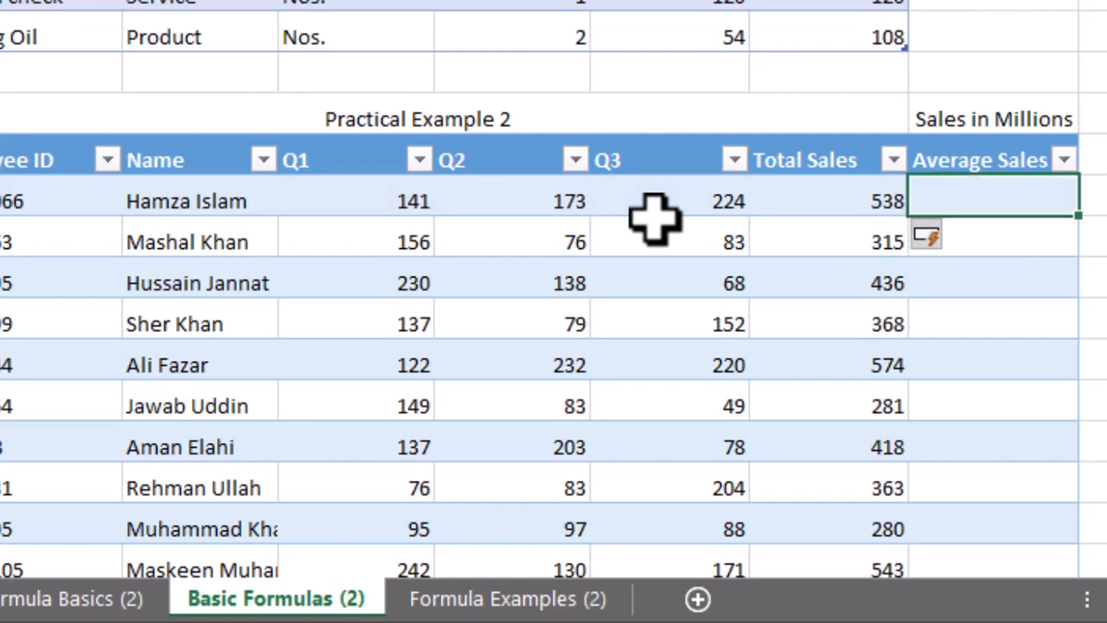
key("Left")
key("Left")
key("Left")
key("Left")
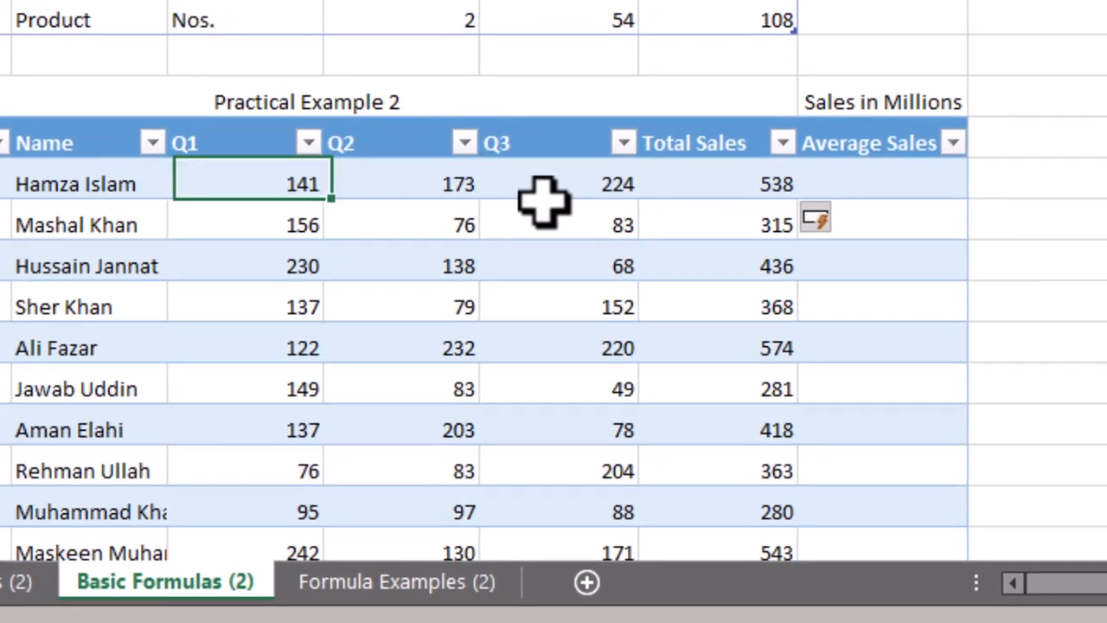
key("Right")
key("Right")
key("Right")
key("Right")
type("=")
key("Left")
type("/3")
key("Return")
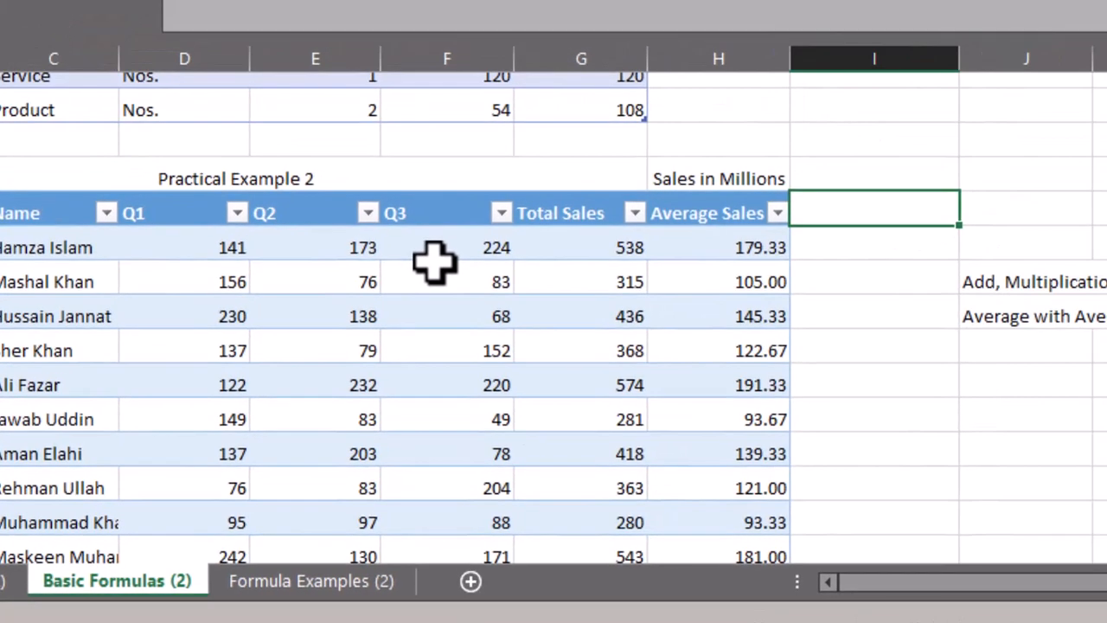
Add a table column headed "with average form" in I19 and fill it with =AVERAGE(Table17[@[Q1]:[Q3]])
type("with average form")
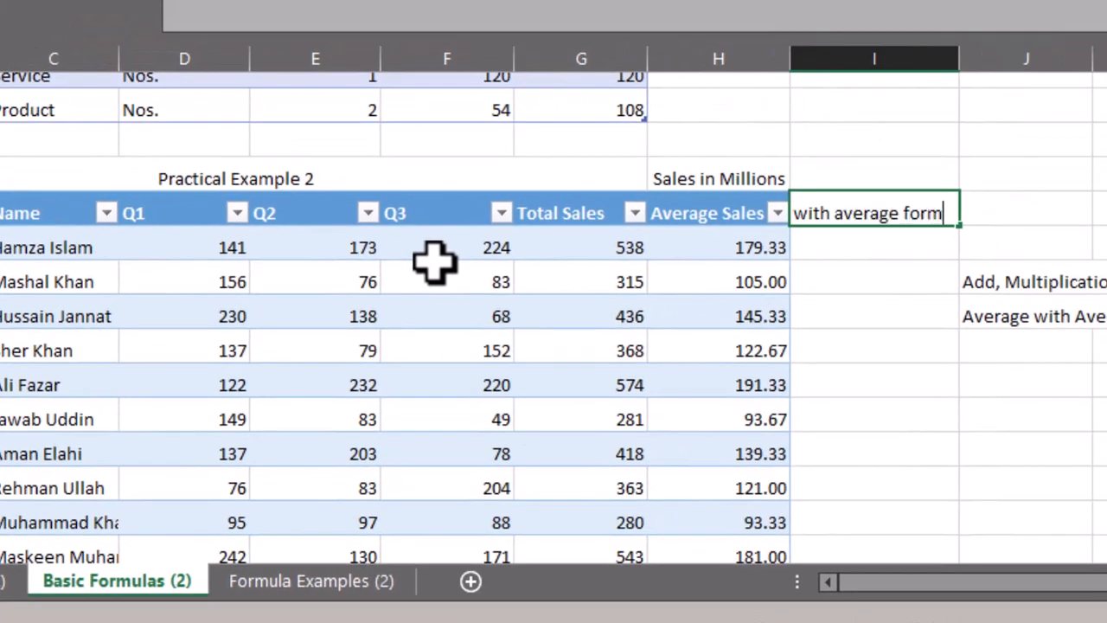
key("Return")
type("=")
key("Escape")
type("=aver")
key("Tab")
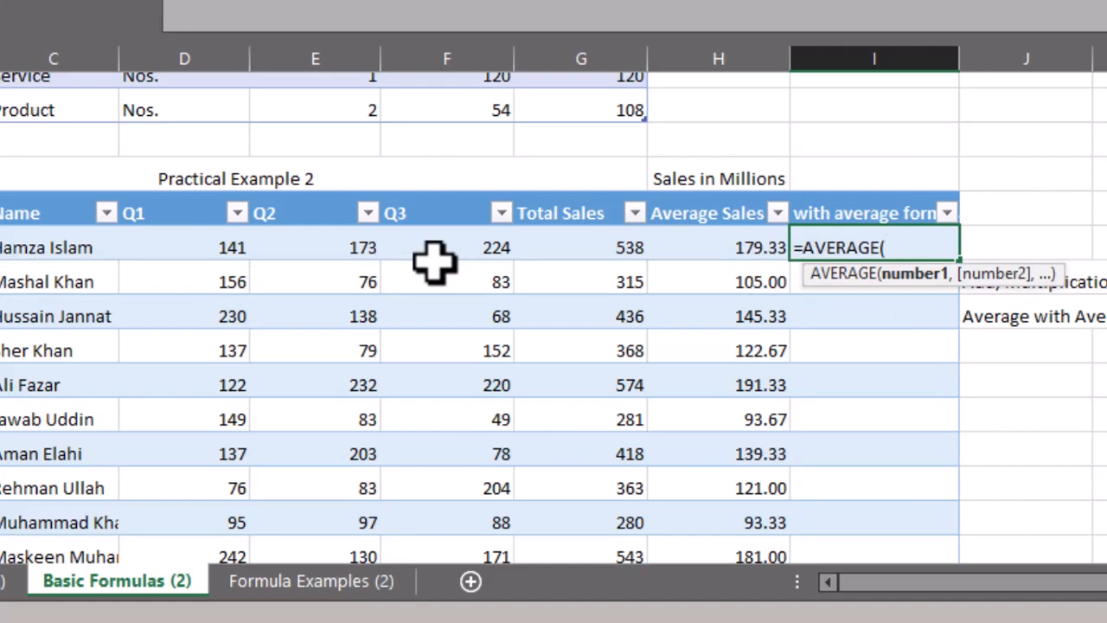
left_click_drag(443, 248, 236, 238)
type(")")
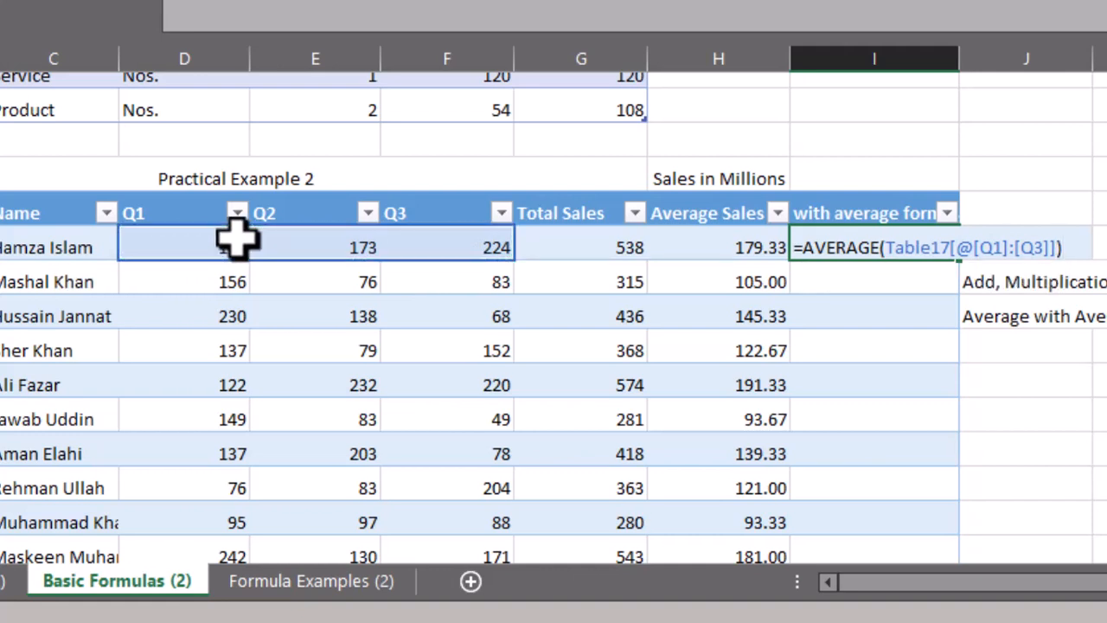
key("Return")
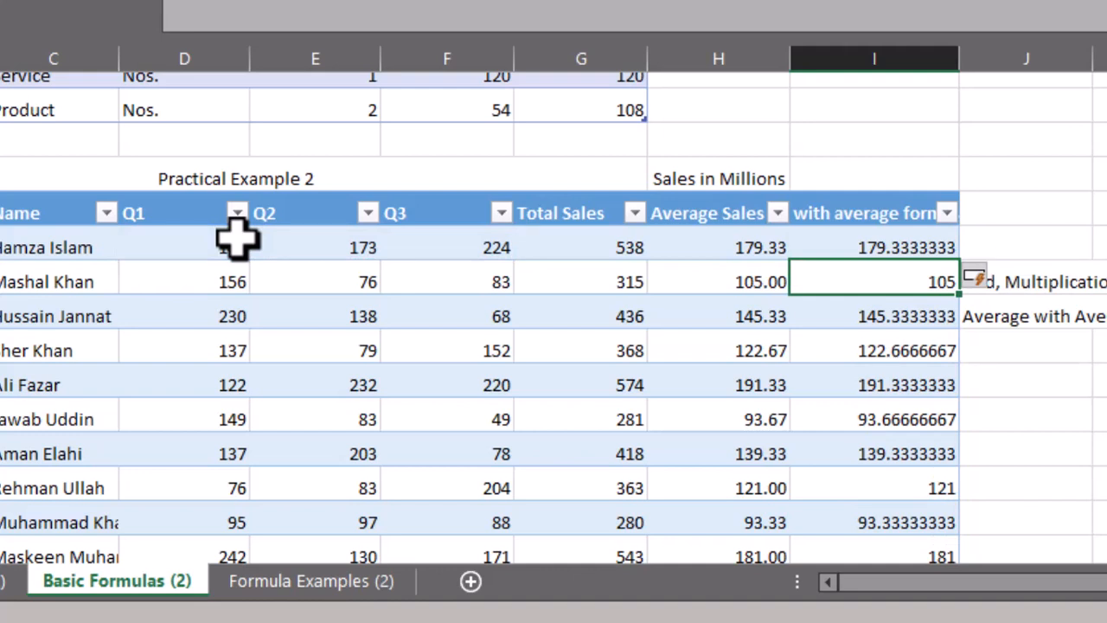
Switch to the Formula Examples (2) sheet and select the first Corona Test date cell and the Days passed cell beside it
scroll(238, 238, "up", 1)
left_click(466, 359)
left_click(311, 580)
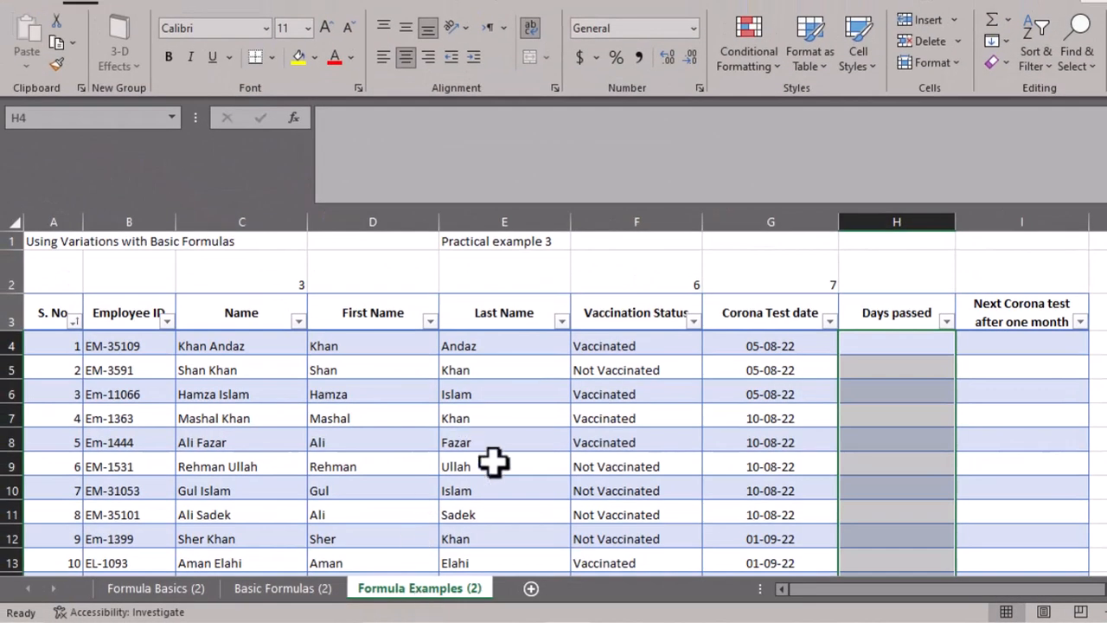
left_click(883, 371)
left_click(861, 350)
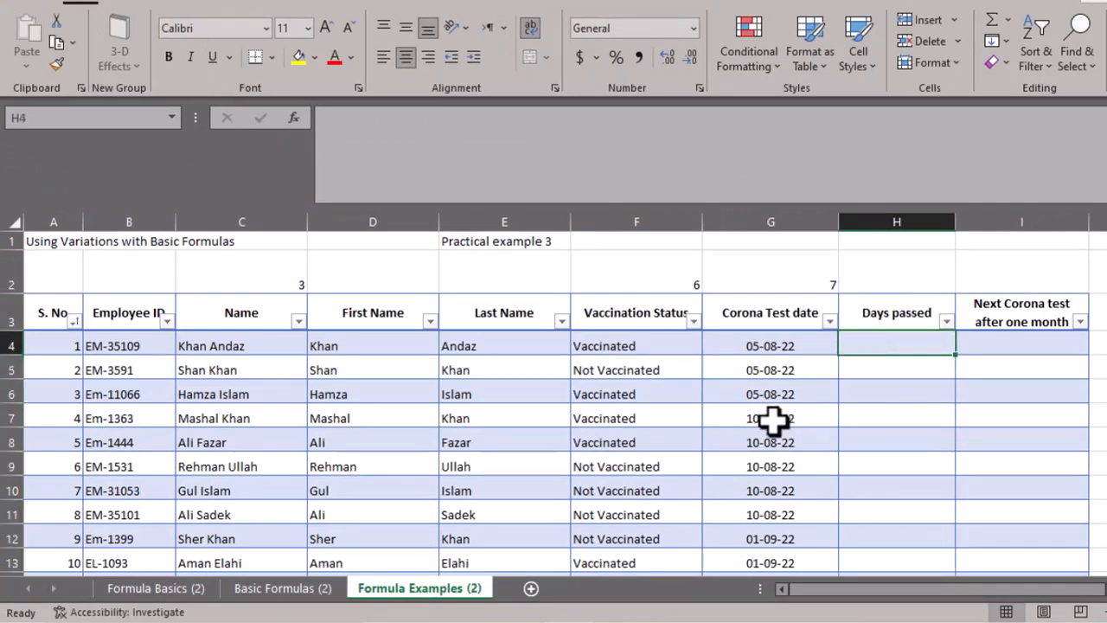
left_click(792, 348)
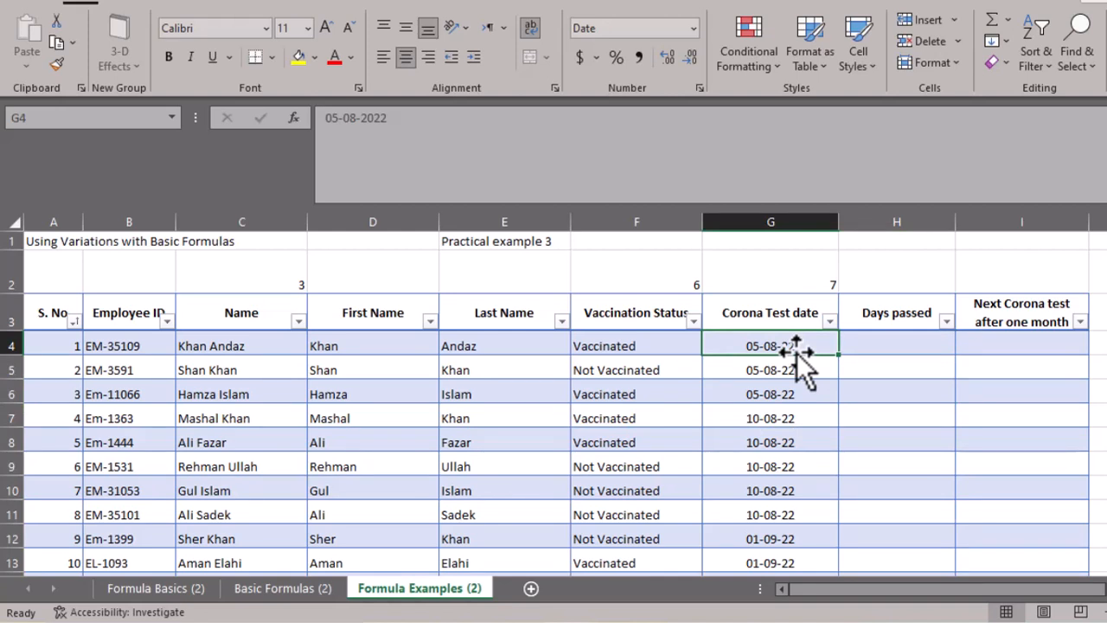
key("Right")
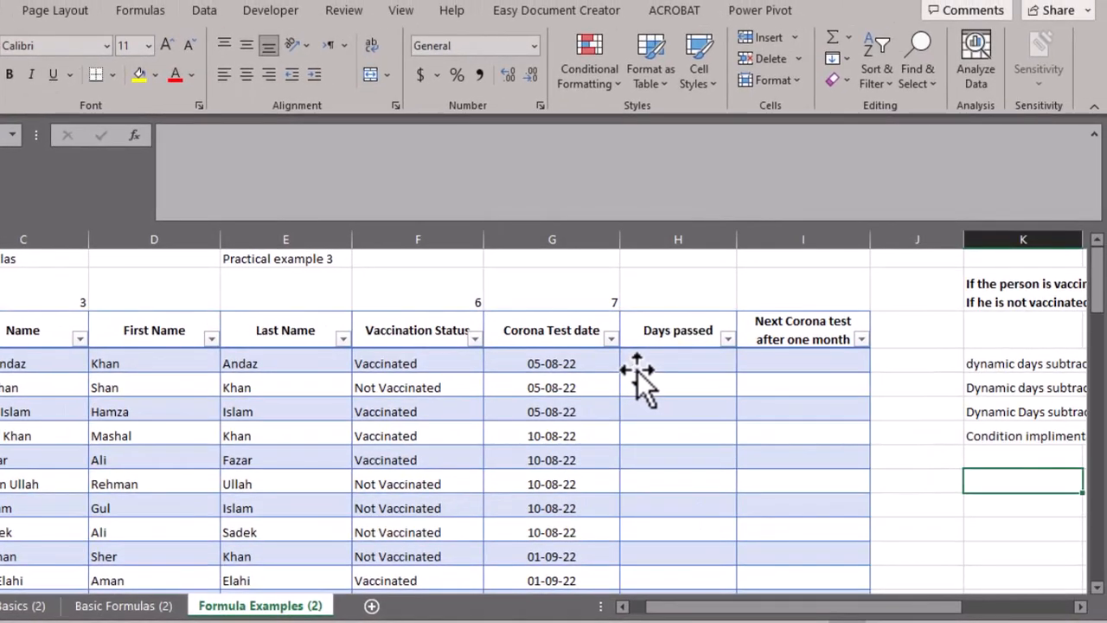
Try the formula =TODAY() in empty cell K9, and clear the cell again
type("=")
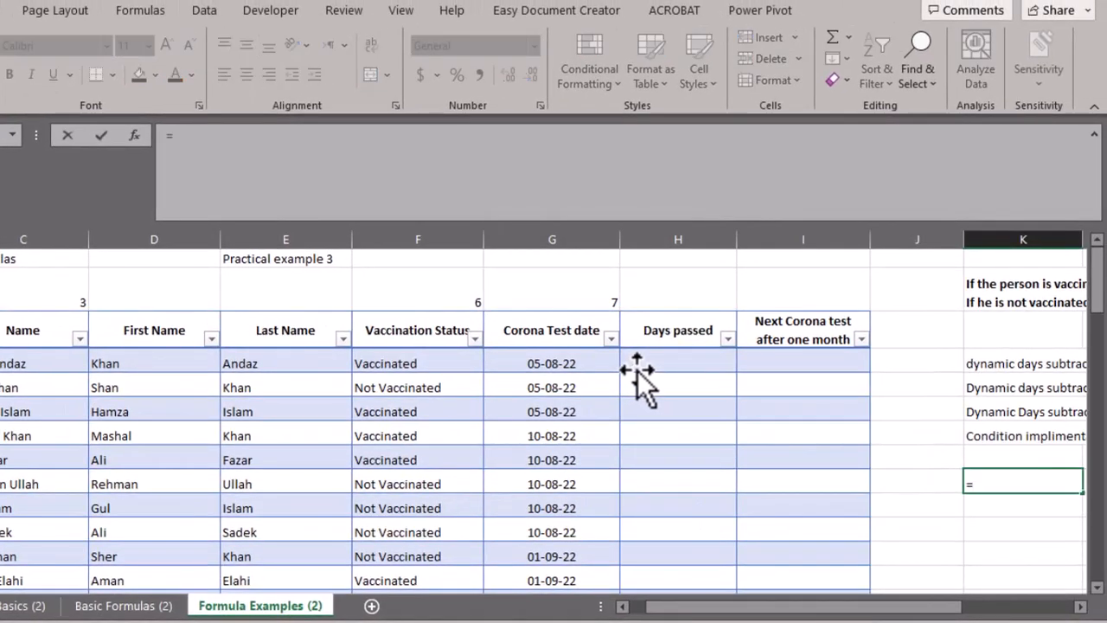
type("today")
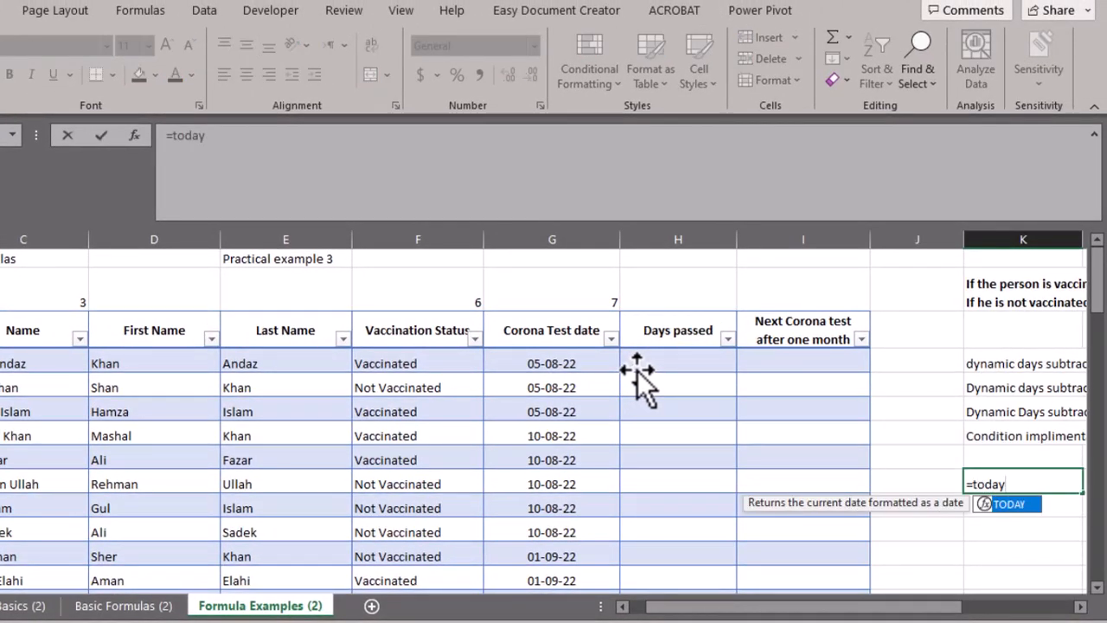
type("()")
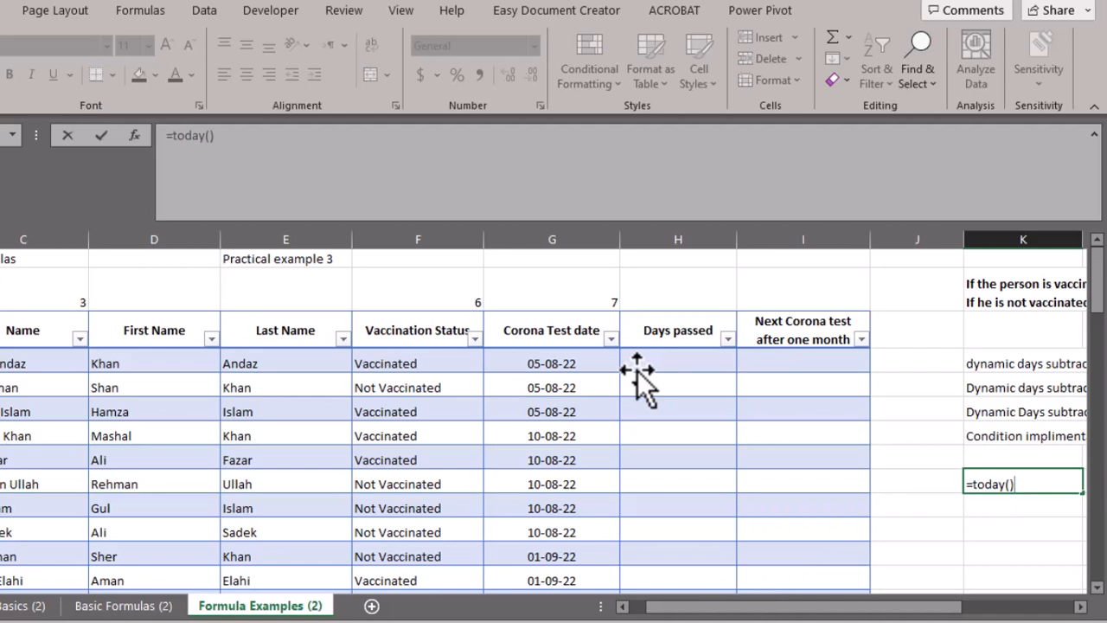
key("Return")
key("Up")
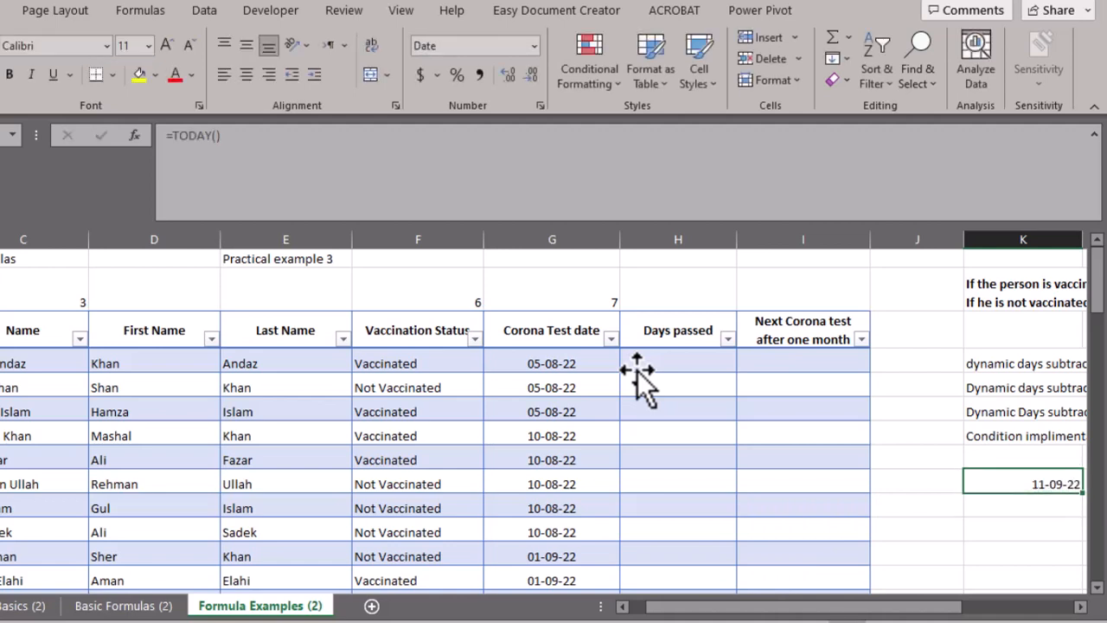
key("Delete")
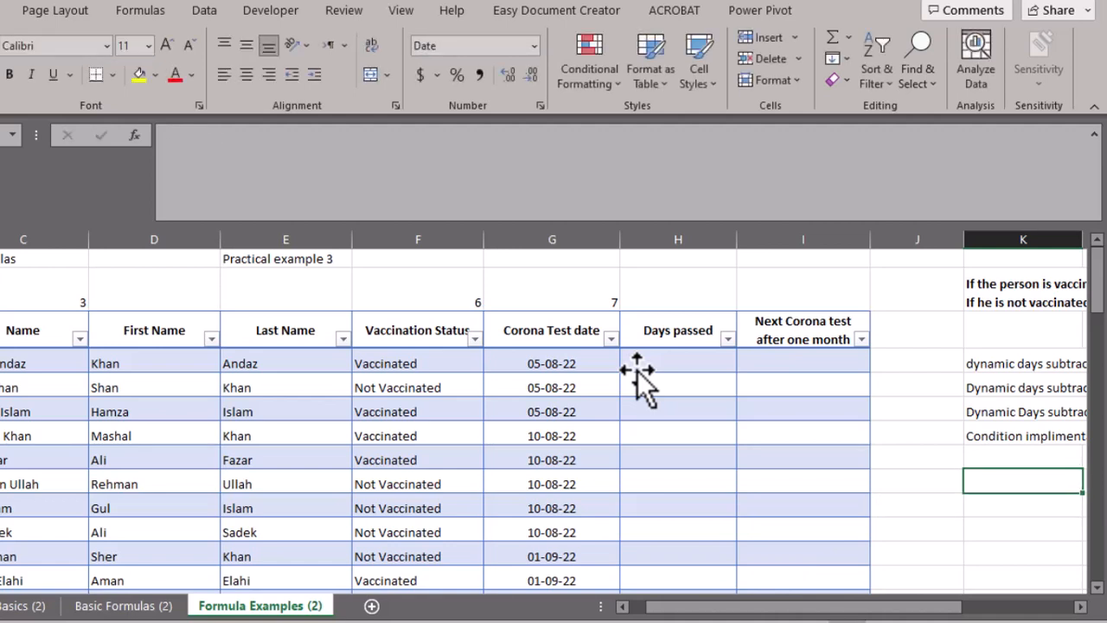
Fill the Days passed column from H4 with =TODAY()-[@[Corona Test date]]
left_click(616, 365)
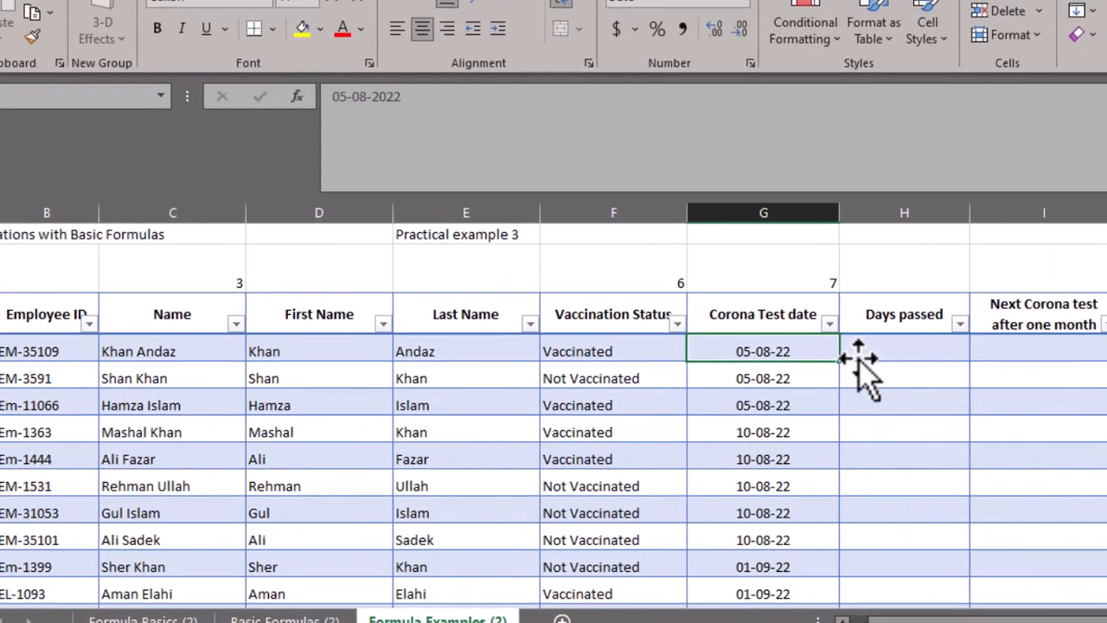
left_click(860, 360)
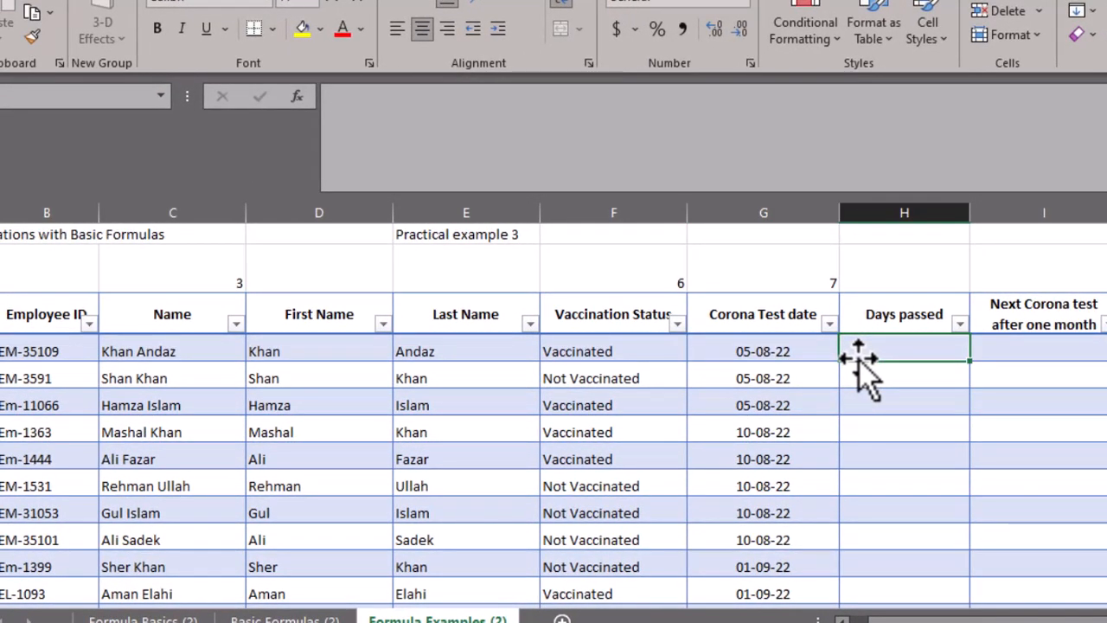
type("=today")
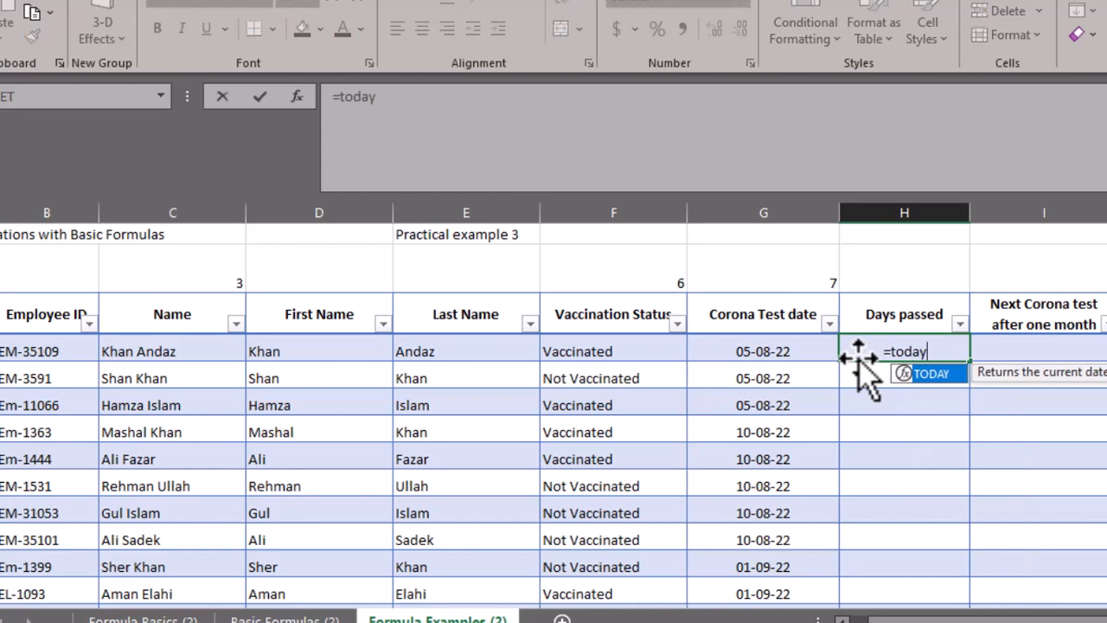
type("()")
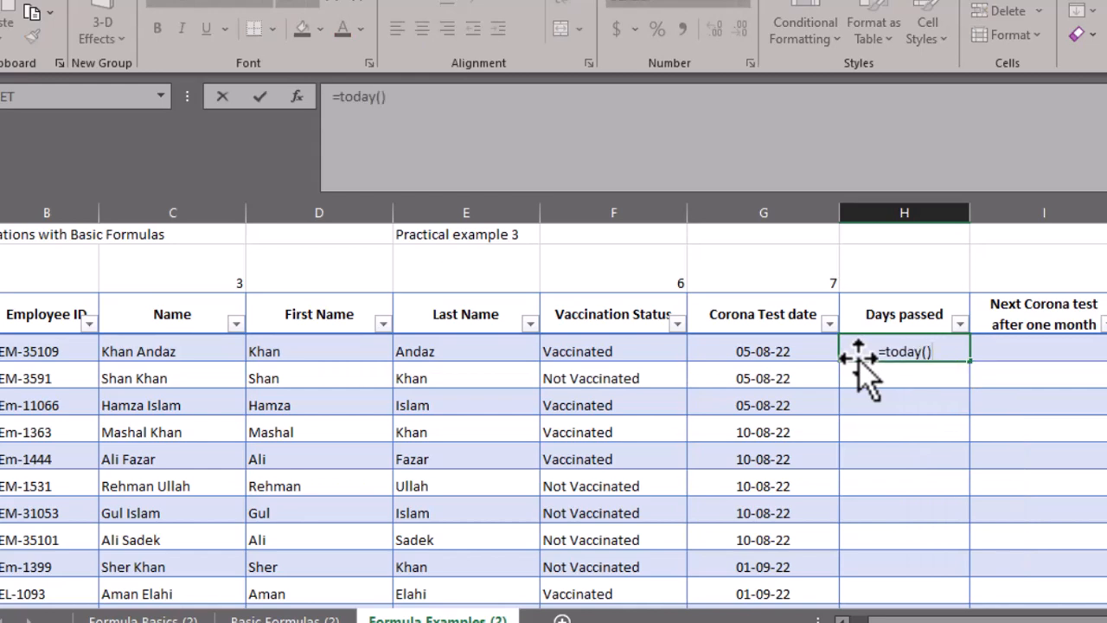
type("-")
key("Left")
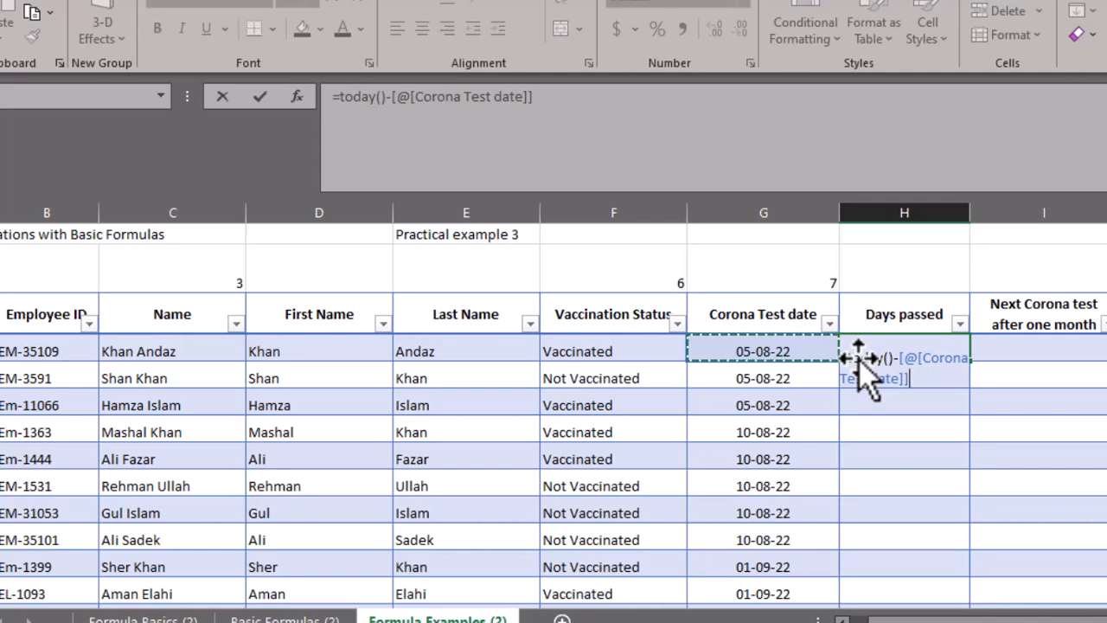
key("Return")
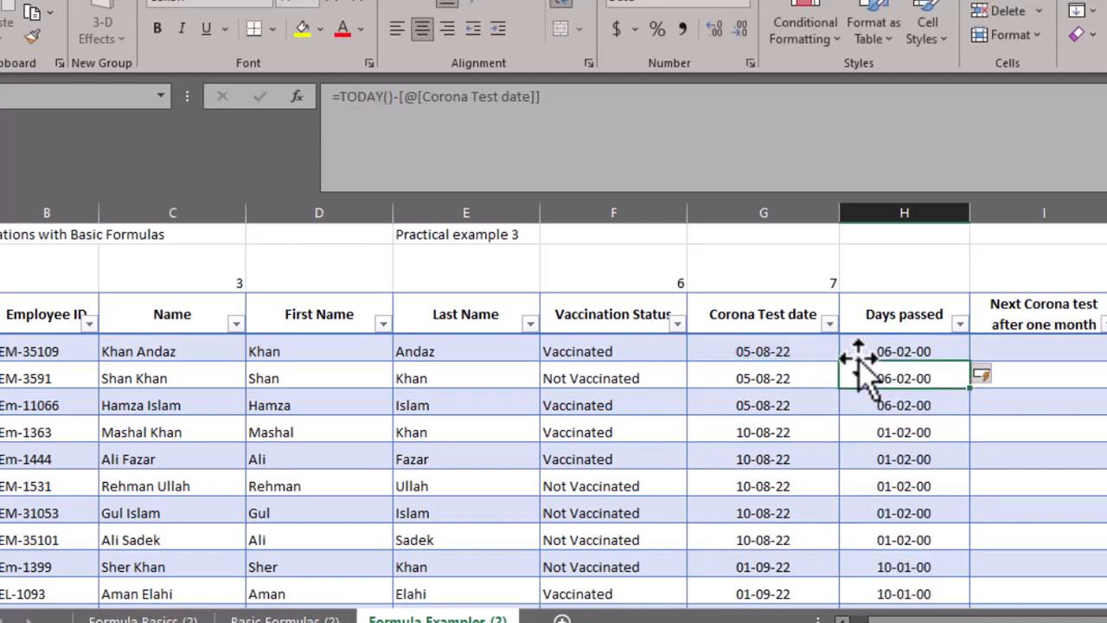
Format all the data cells of the Days passed column with the General number format
left_click(891, 424)
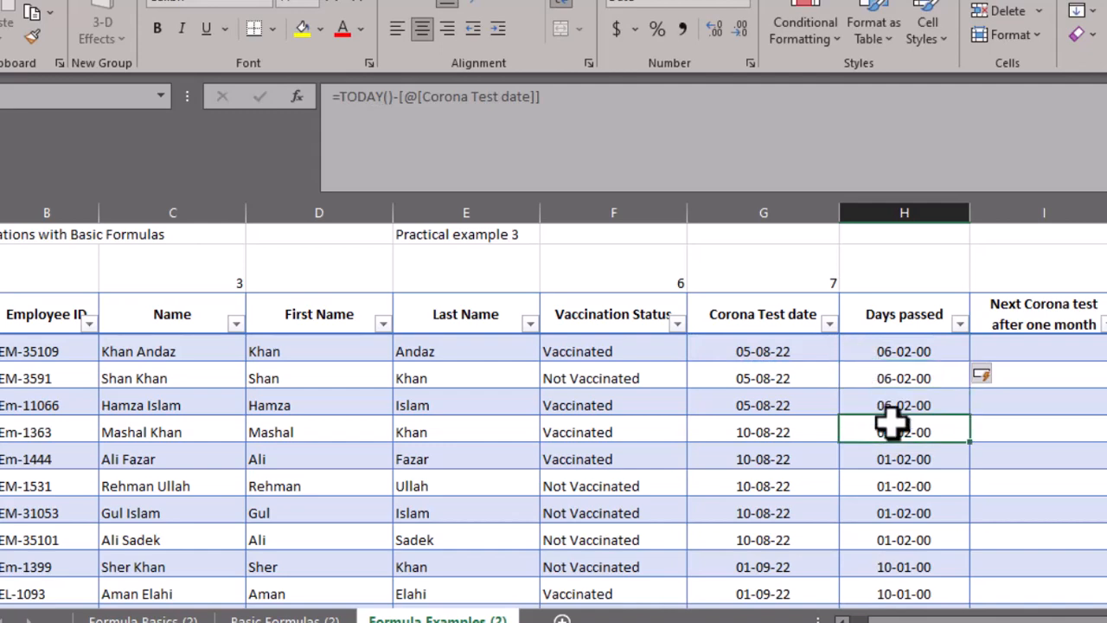
key("ctrl+space")
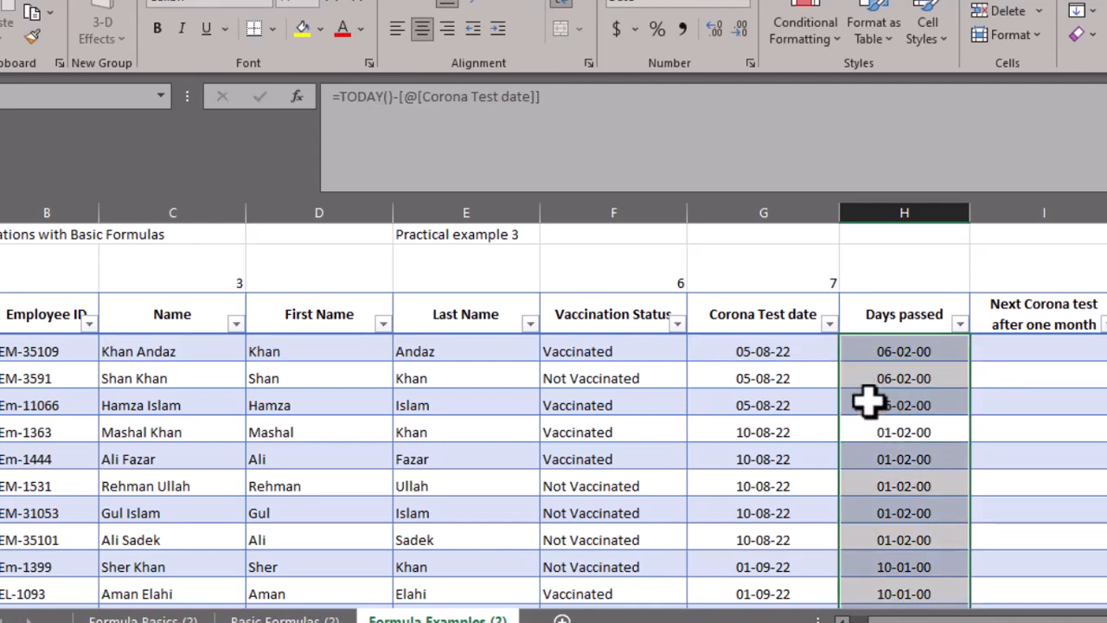
key("ctrl+1")
left_click(197, 220)
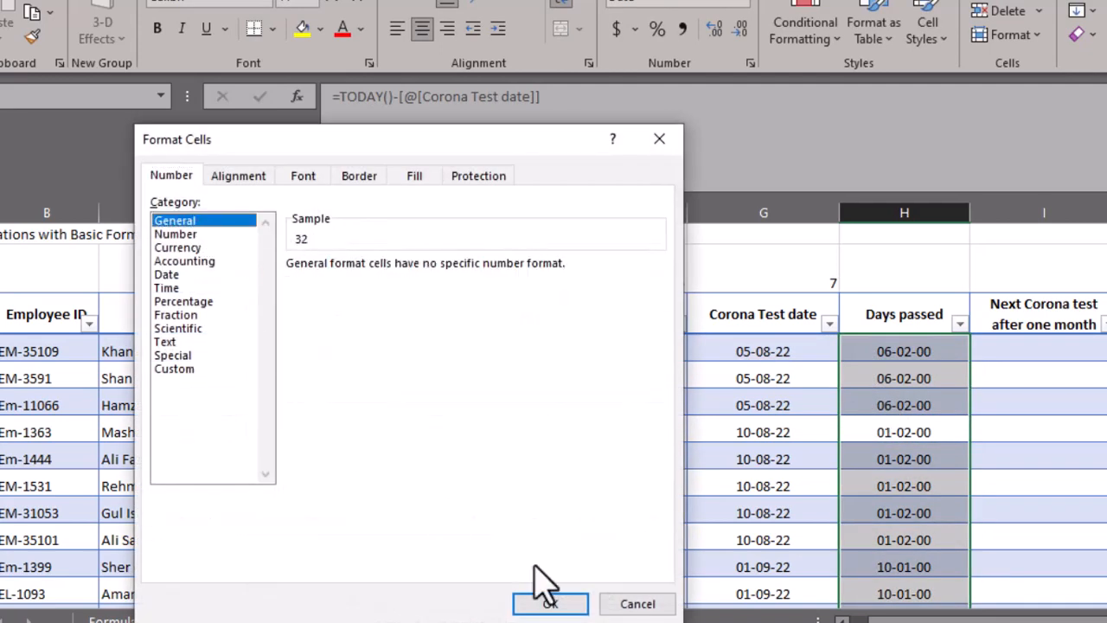
left_click(554, 603)
left_click(930, 422)
left_click(908, 349)
left_click(922, 567)
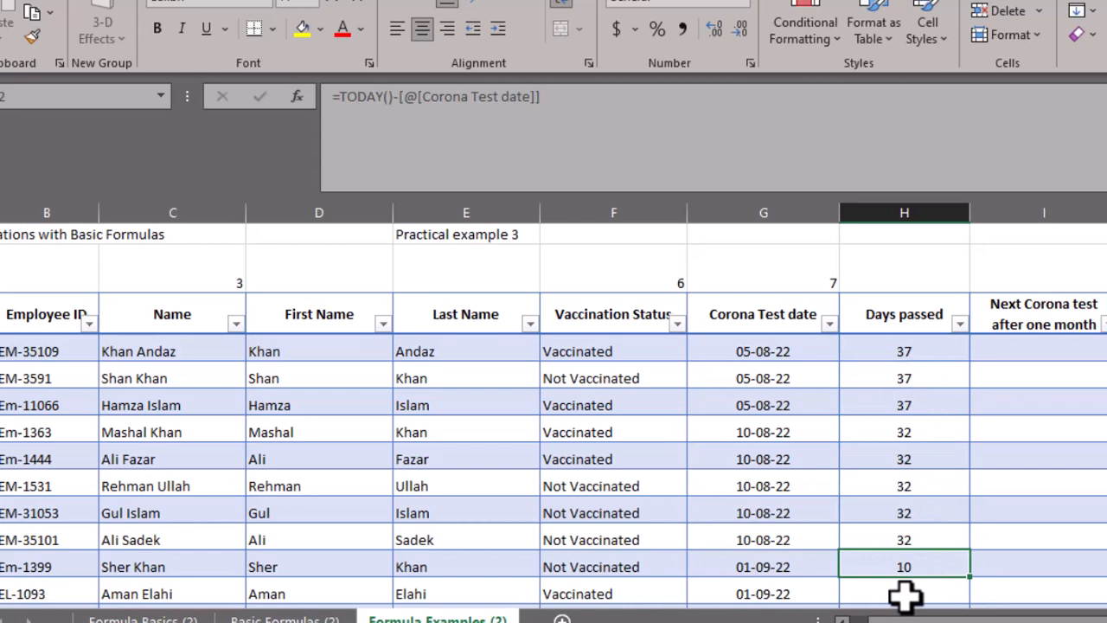
Extend the Days passed formula in H4 with &" Days" so each result carries the unit text
left_click(914, 350)
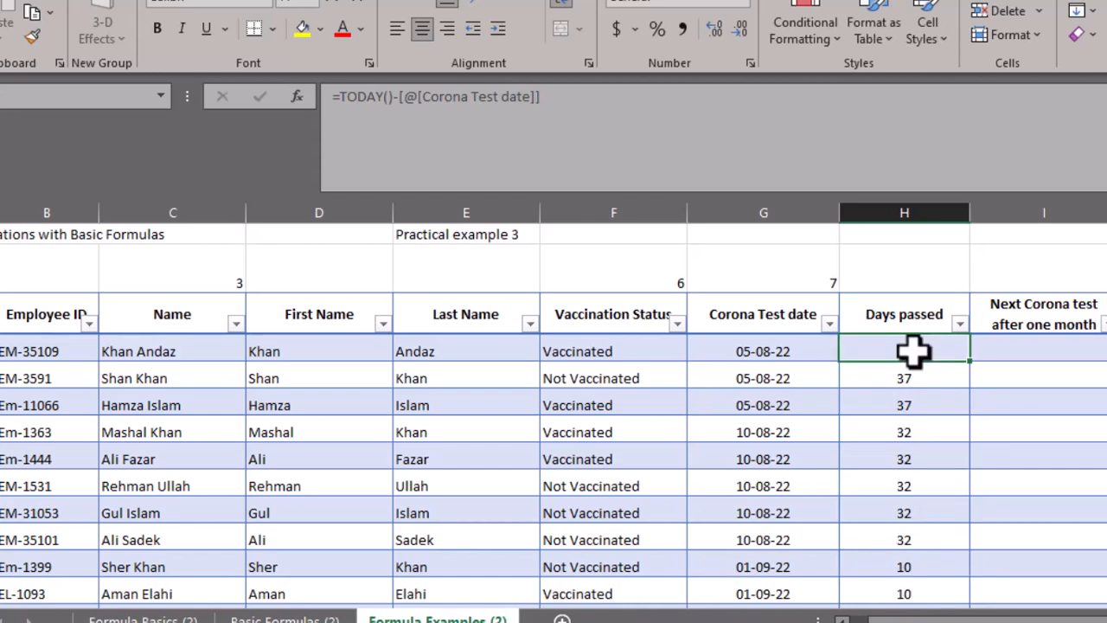
double_click(914, 350)
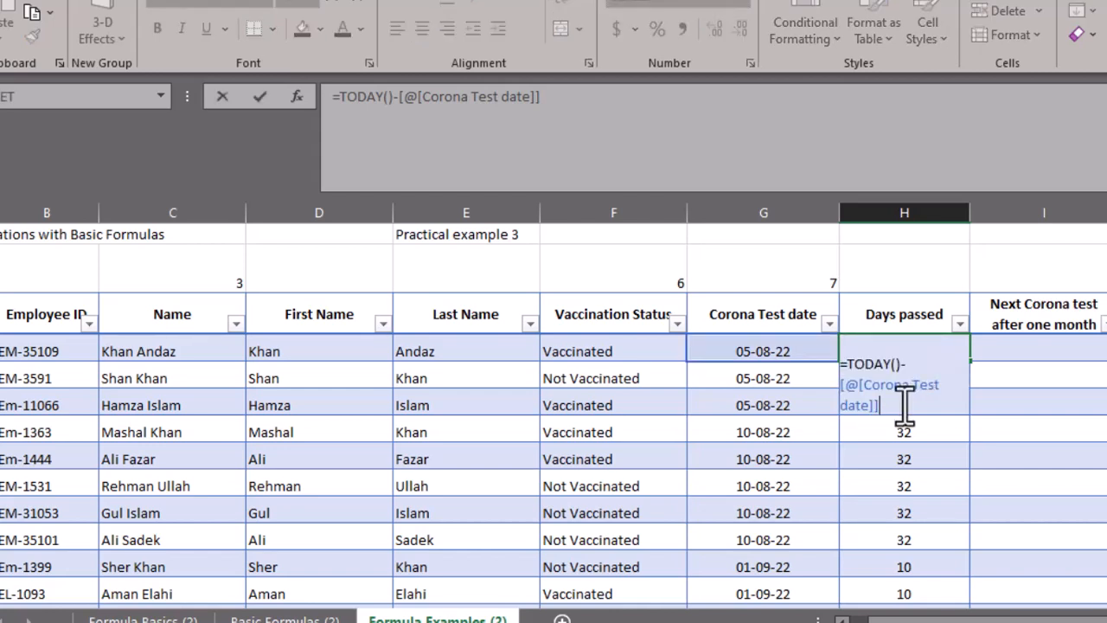
type("&\" Days\"")
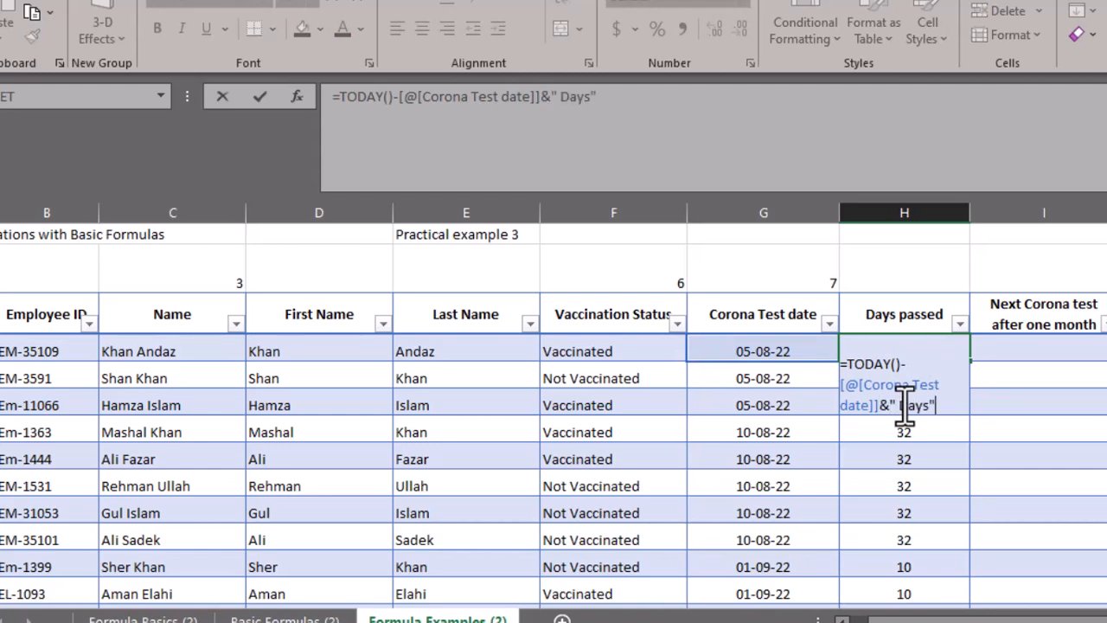
key("Return")
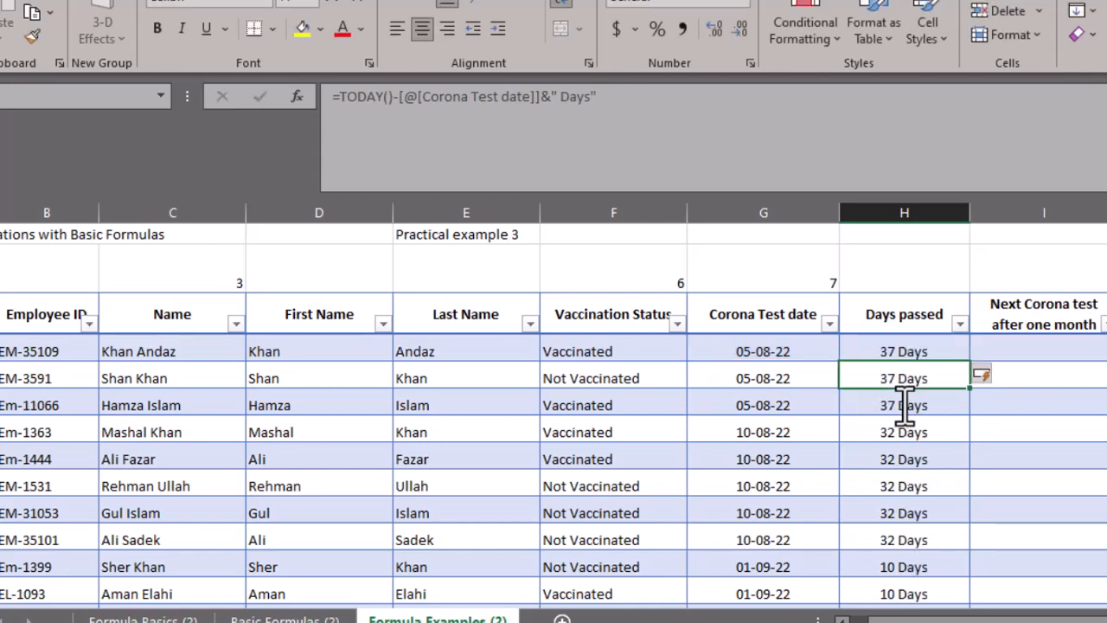
Start an IF formula in I4 under Next Corona test date with the logical test [@[Vaccination Status]]="Vaccinated"
scroll(904, 406, "right", 3)
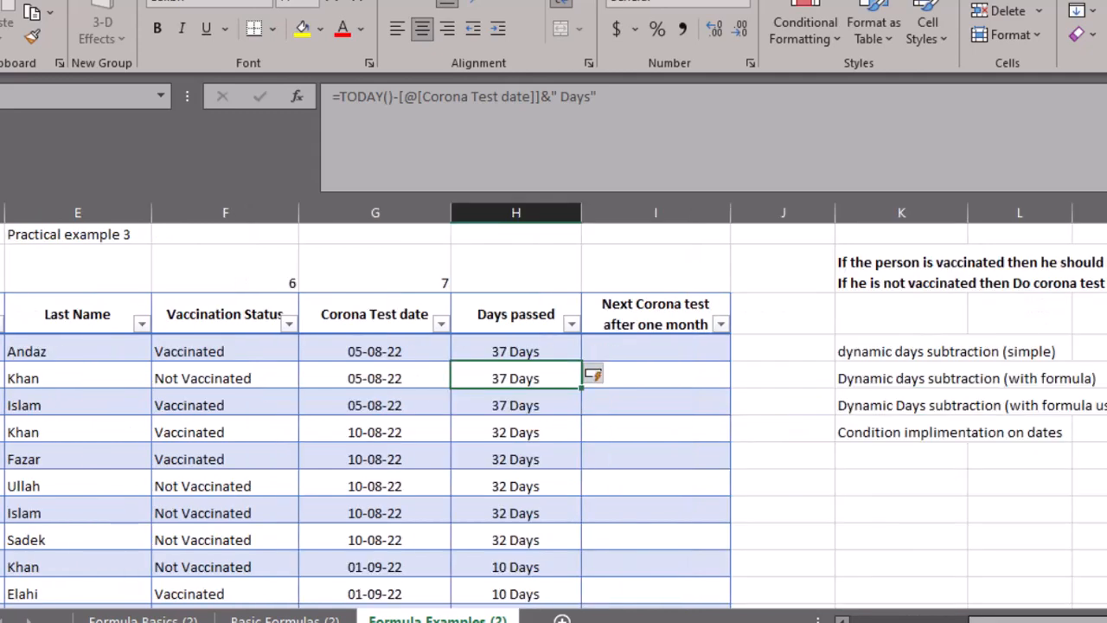
left_click(656, 348)
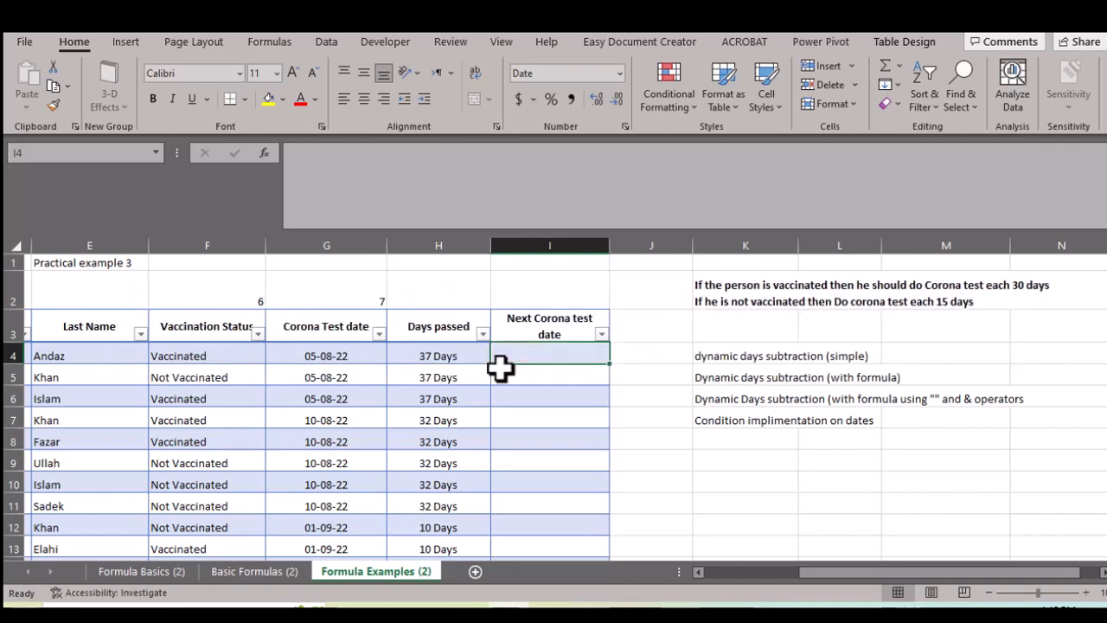
type("=if")
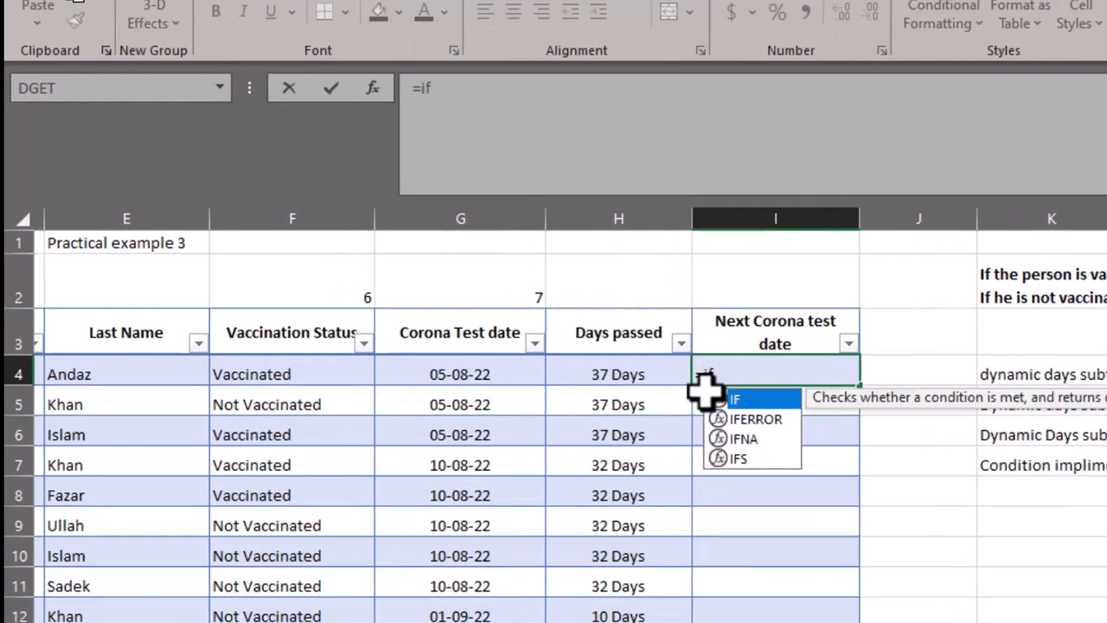
key("Tab")
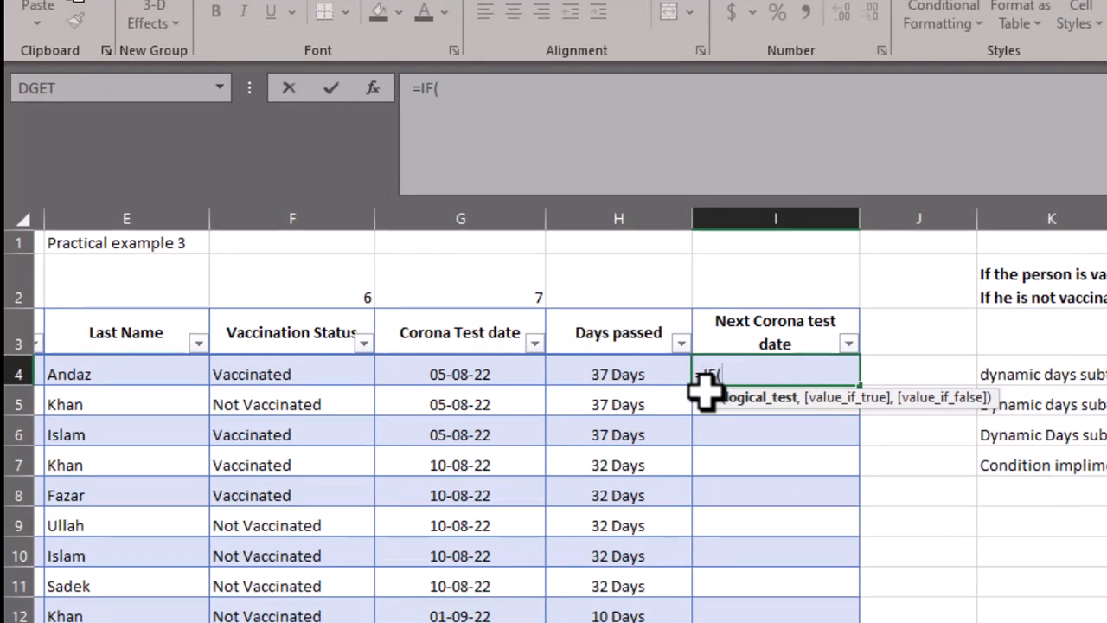
key("Left")
key("Left")
key("Left")
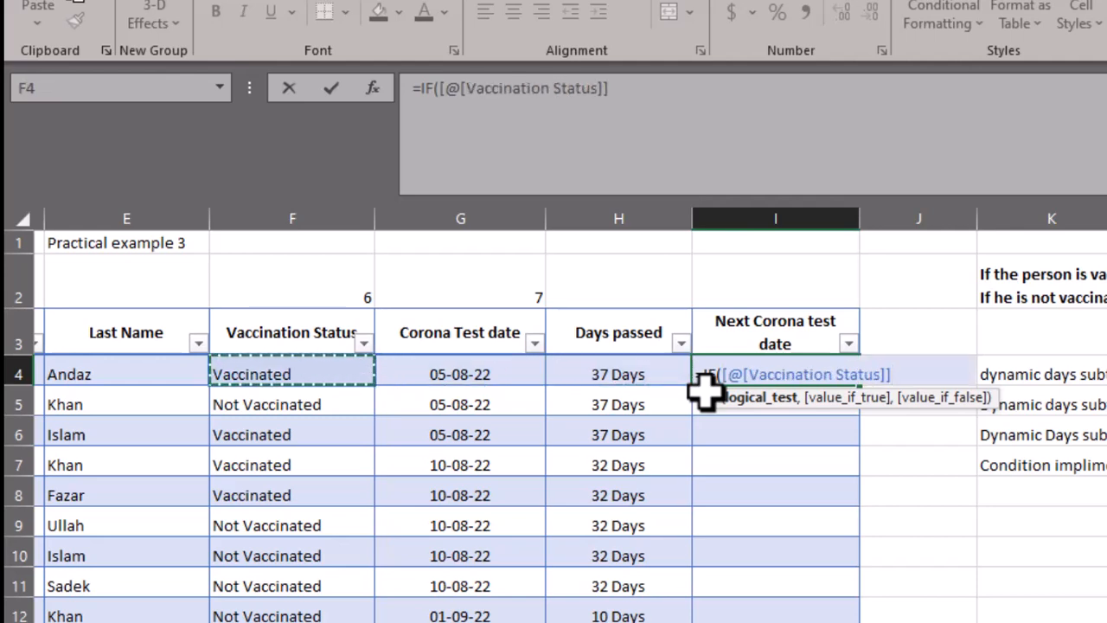
type("=")
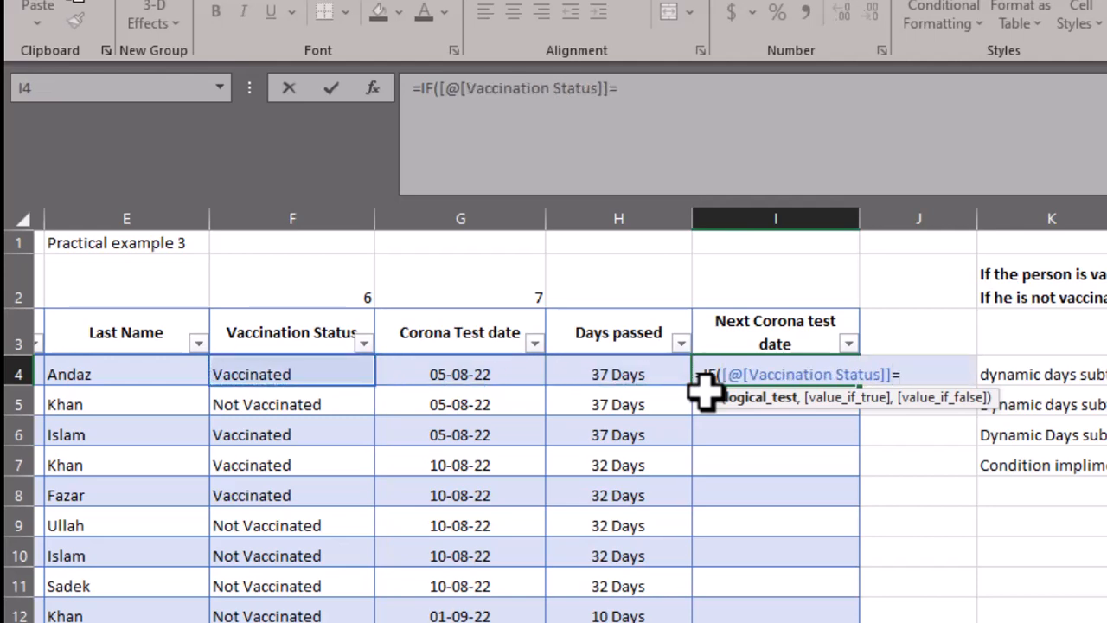
type("\"Vaccinated\"")
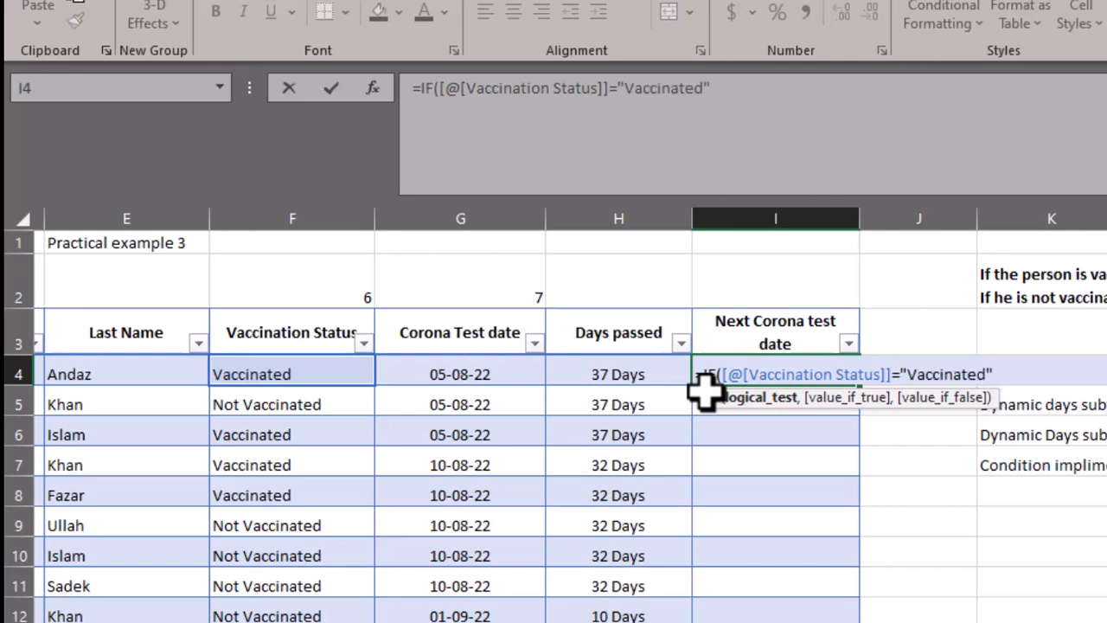
type(",")
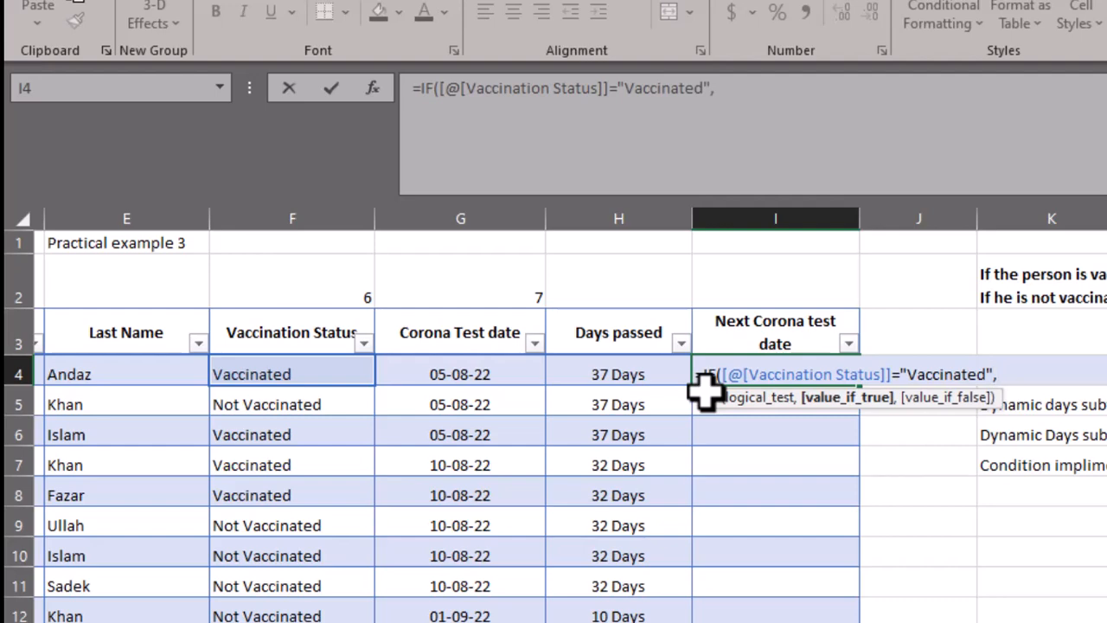
Complete the IF formula with [@[Corona Test date]]+30 if true and [@[Corona Test date]]+15 if false, filling the column
left_click(486, 375)
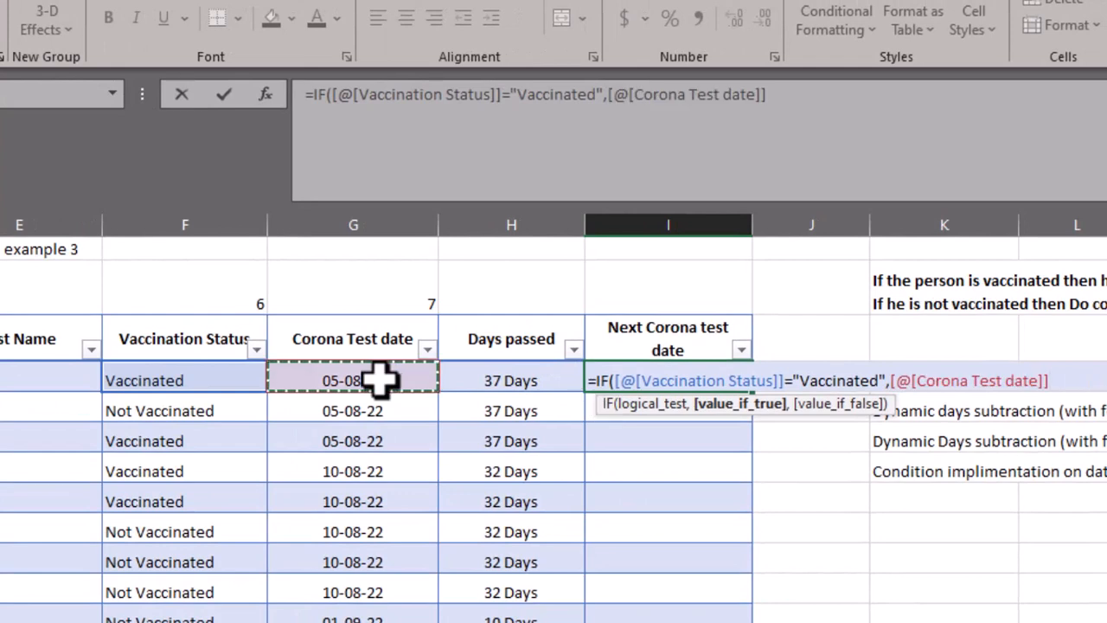
type("+3")
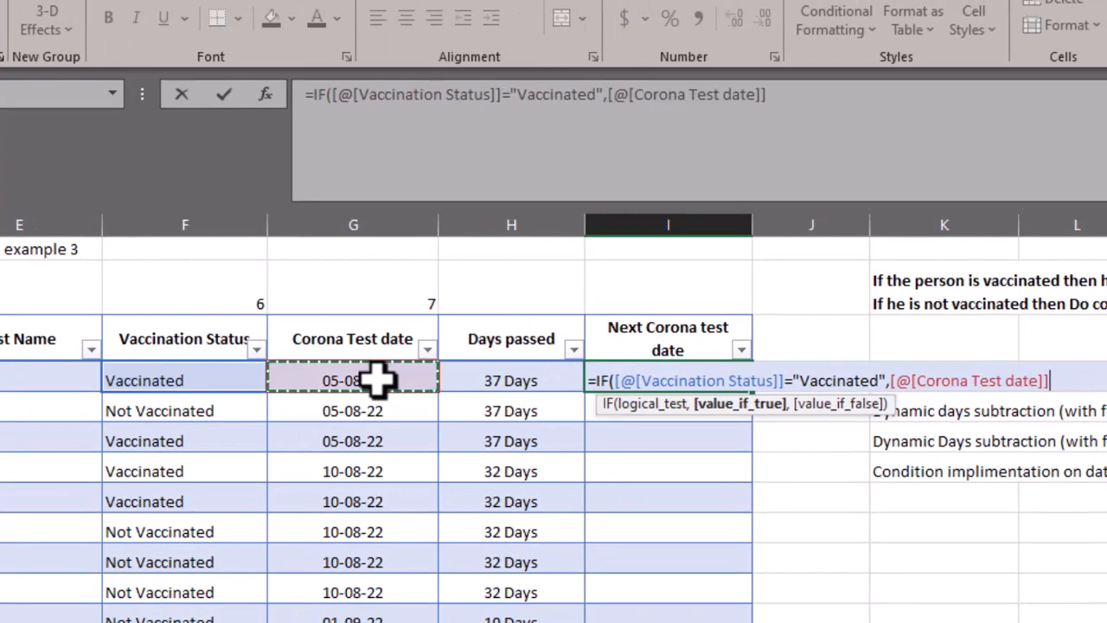
type("0")
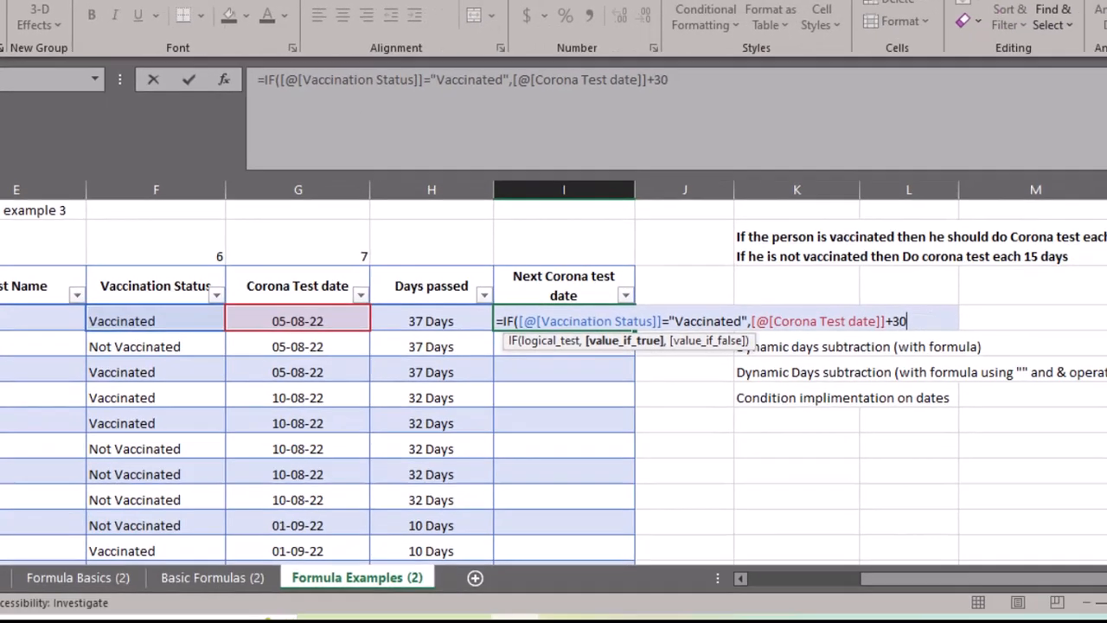
type(",")
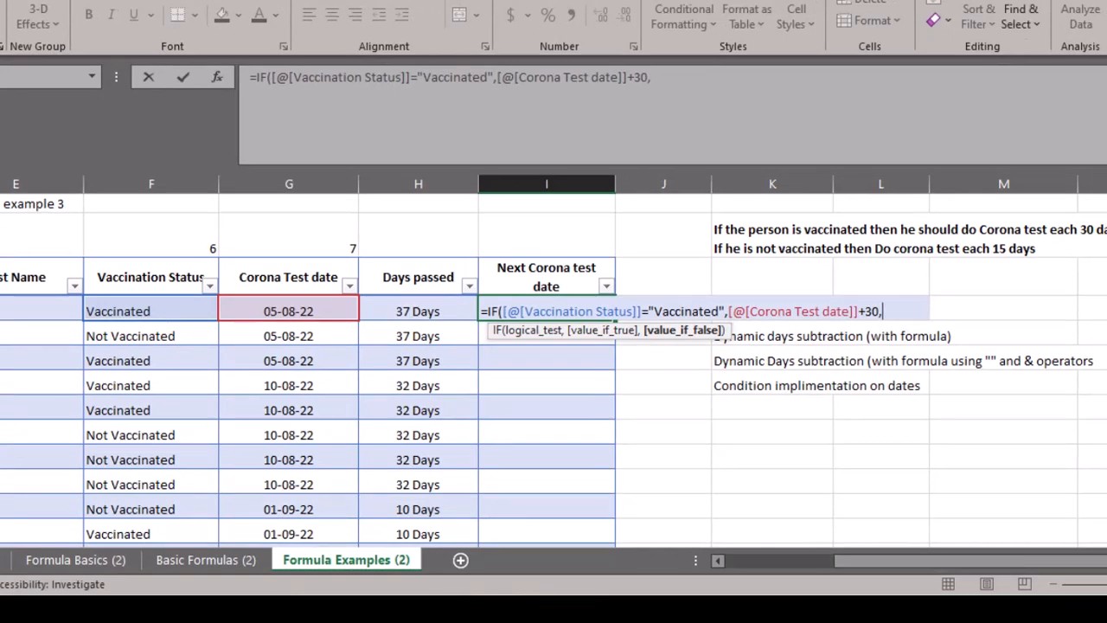
left_click(296, 309)
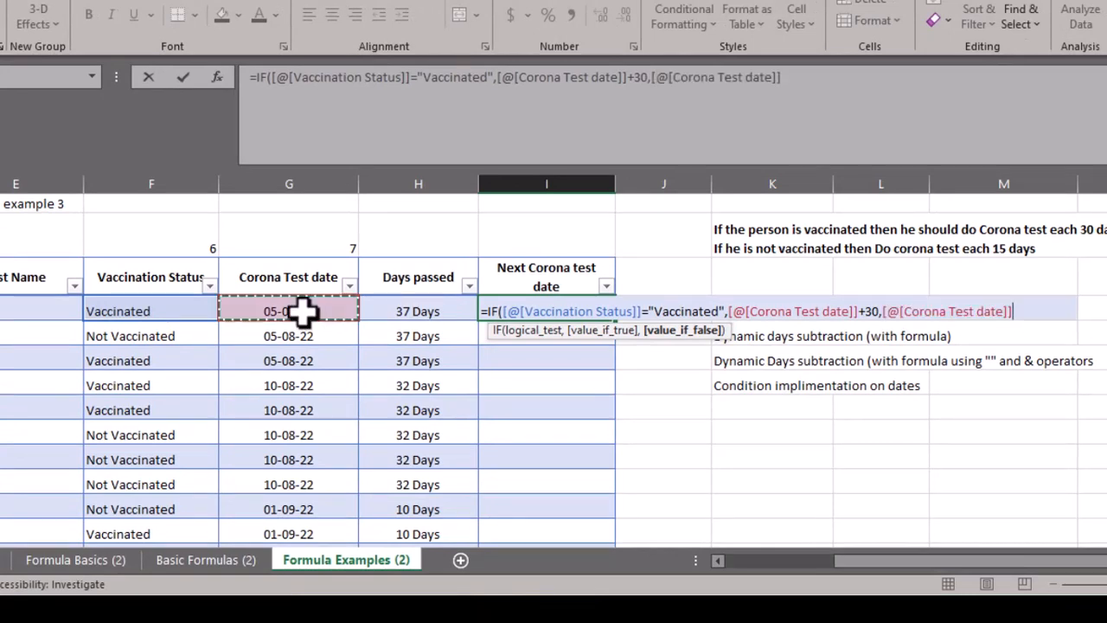
type("+15")
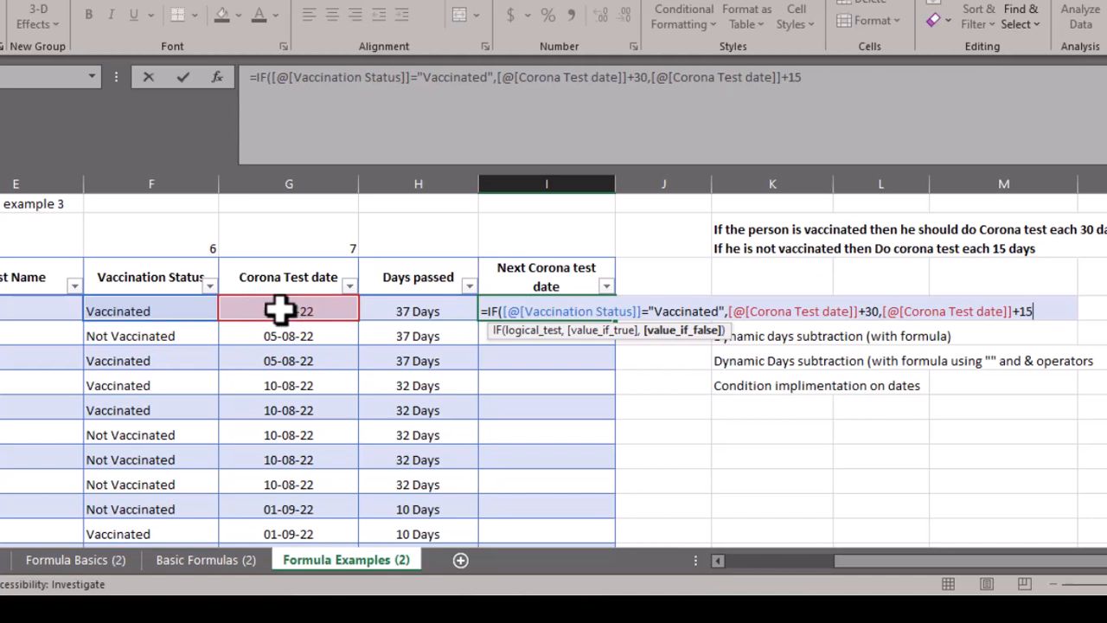
type(")")
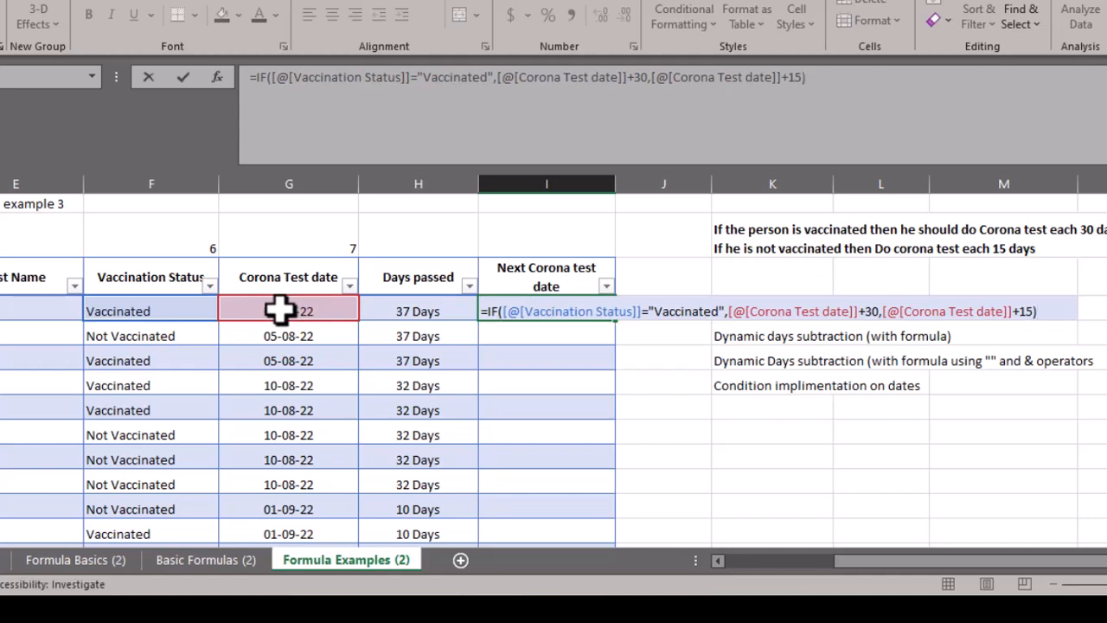
key("Return")
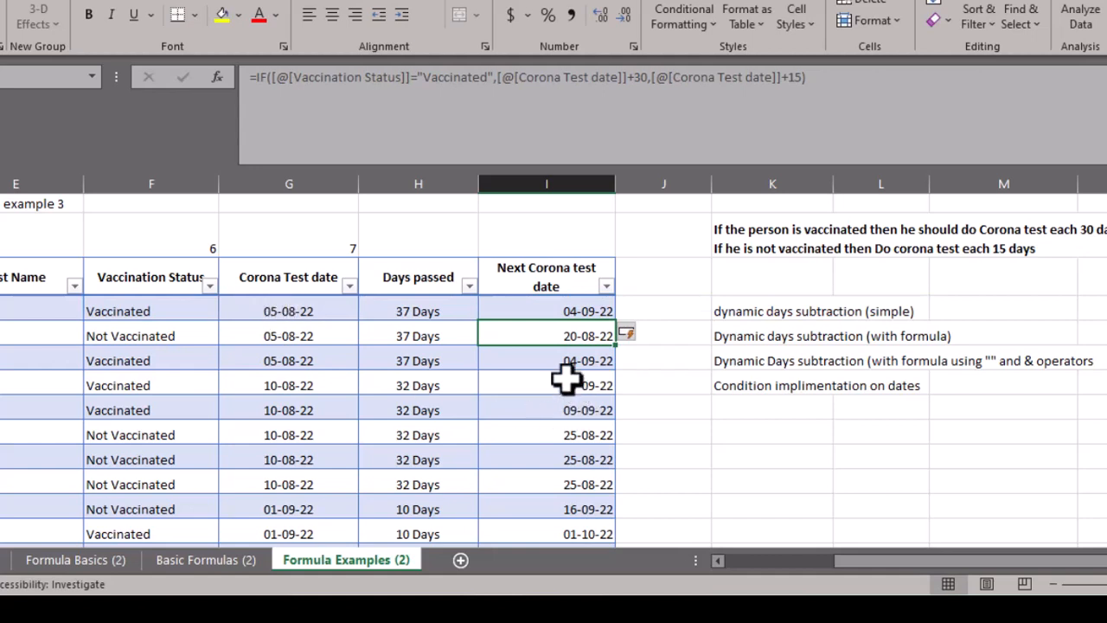
Check the next test dates in rows 4 and 5 against their Corona Test dates and vaccination status
left_click(545, 311)
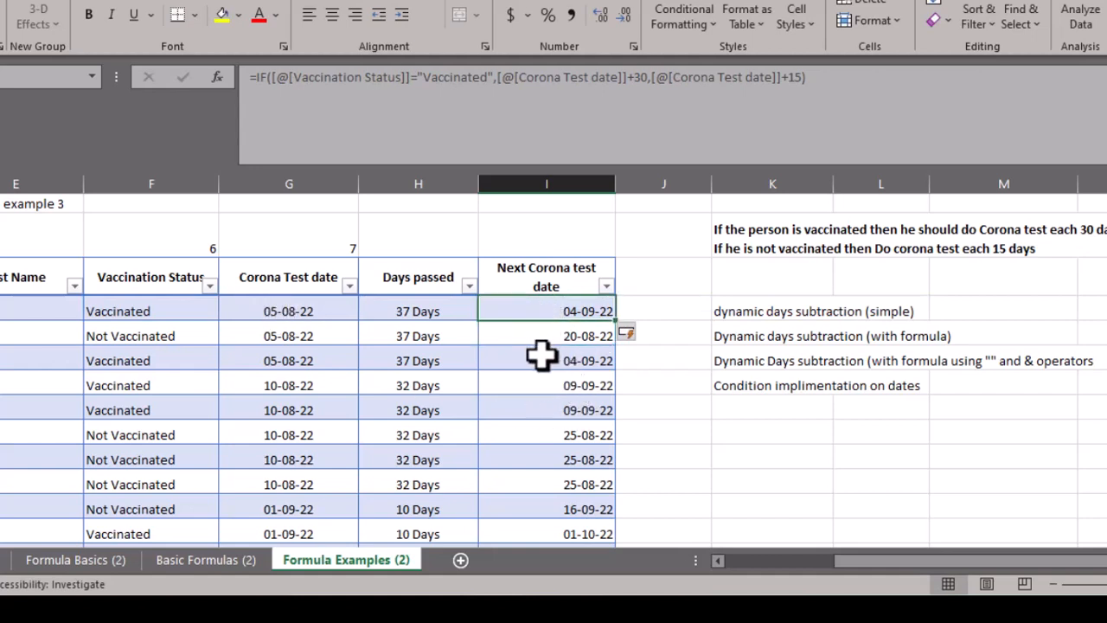
left_click(297, 313)
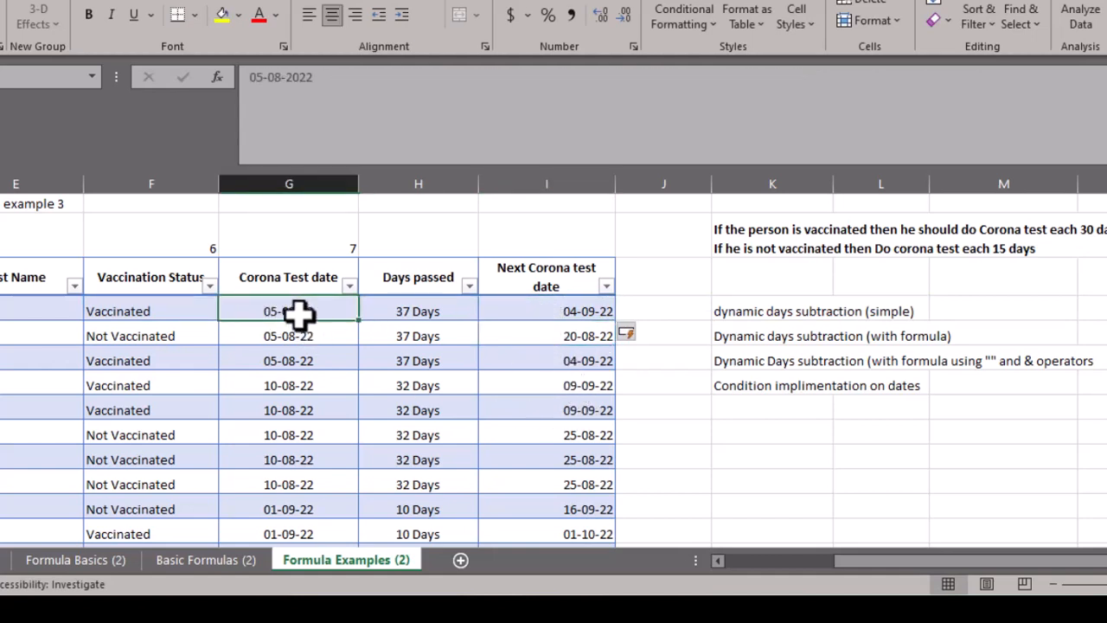
left_click(562, 313)
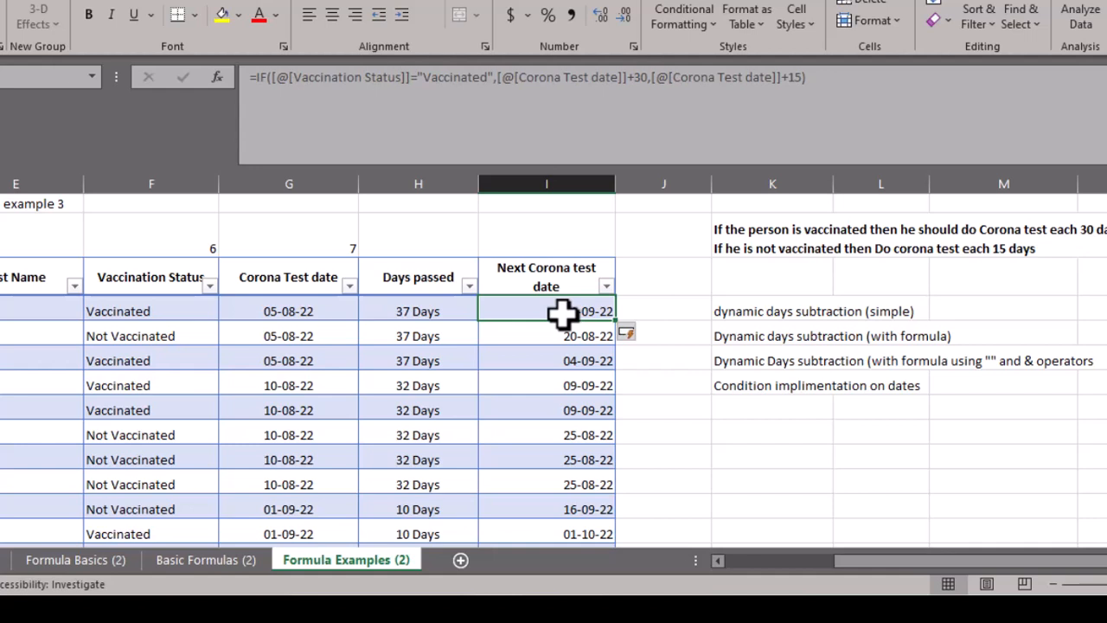
left_click(160, 337)
left_click(307, 342)
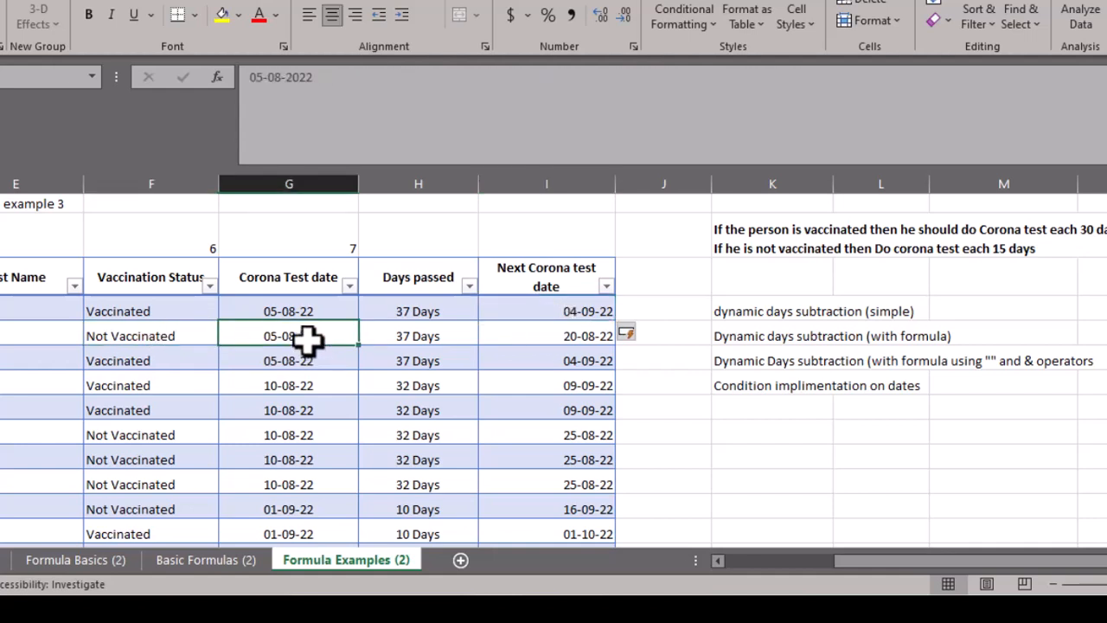
left_click(561, 338)
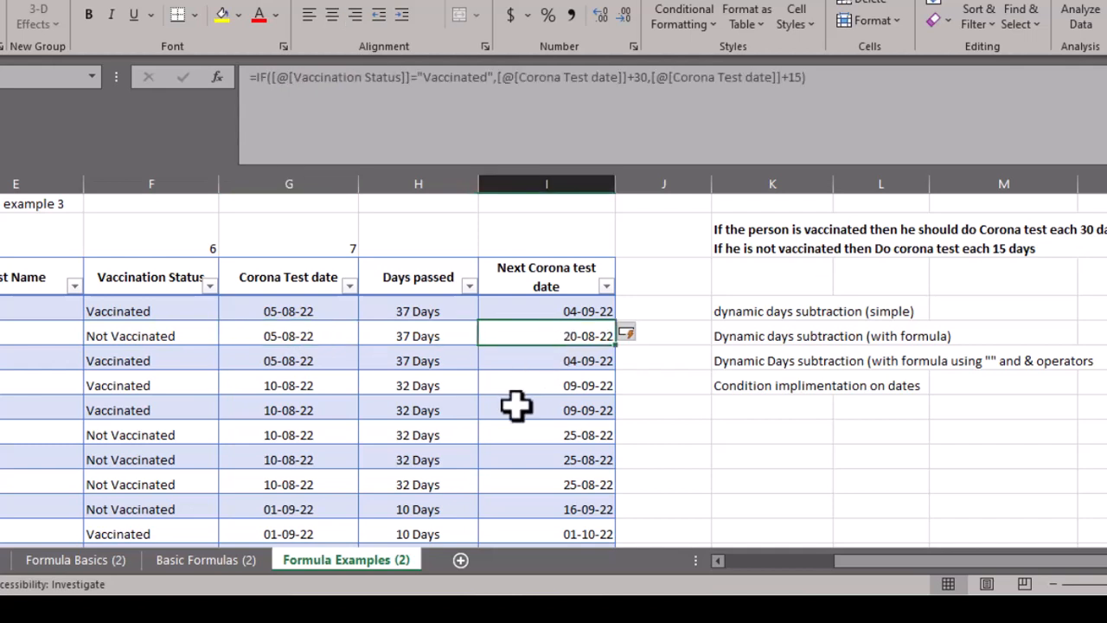